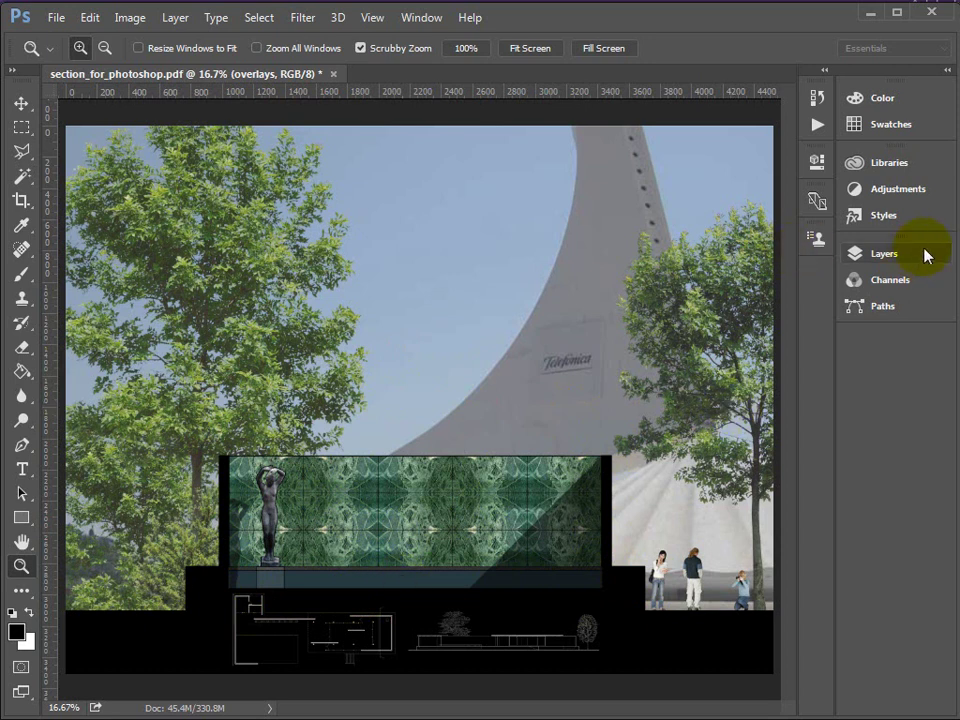
# In an enlarged Layers panel, hide every layer from person camera down to tree2
pyautogui.click(884, 256)
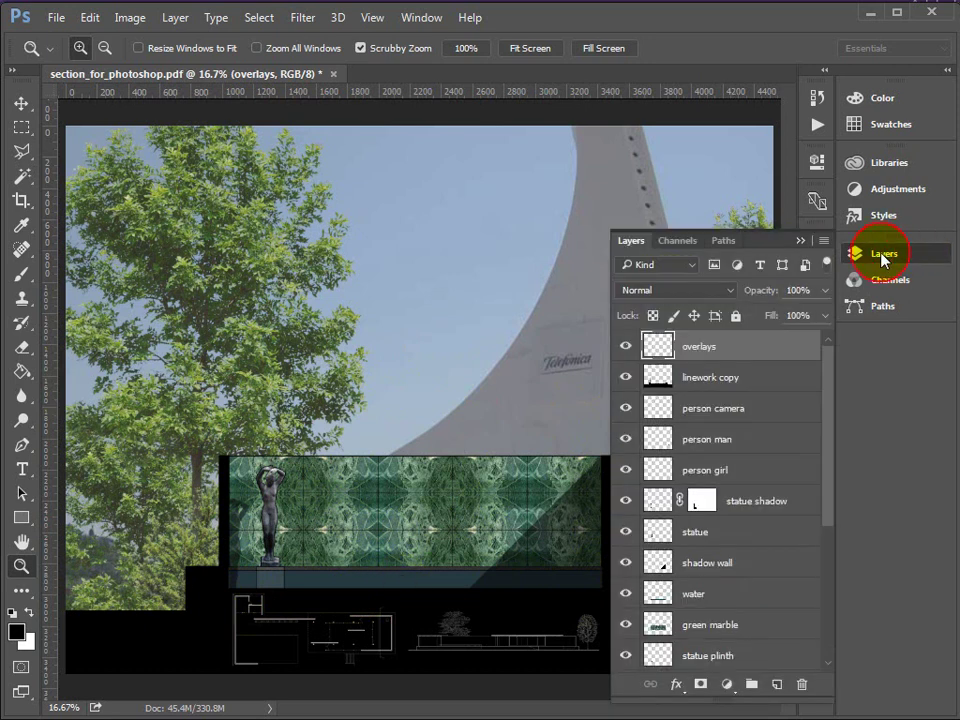
pyautogui.moveTo(689, 230); pyautogui.dragTo(698, 117)
pyautogui.moveTo(832, 310)
pyautogui.mouseDown()
pyautogui.moveTo(832, 437)
pyautogui.moveTo(832, 300)
pyautogui.mouseUp()
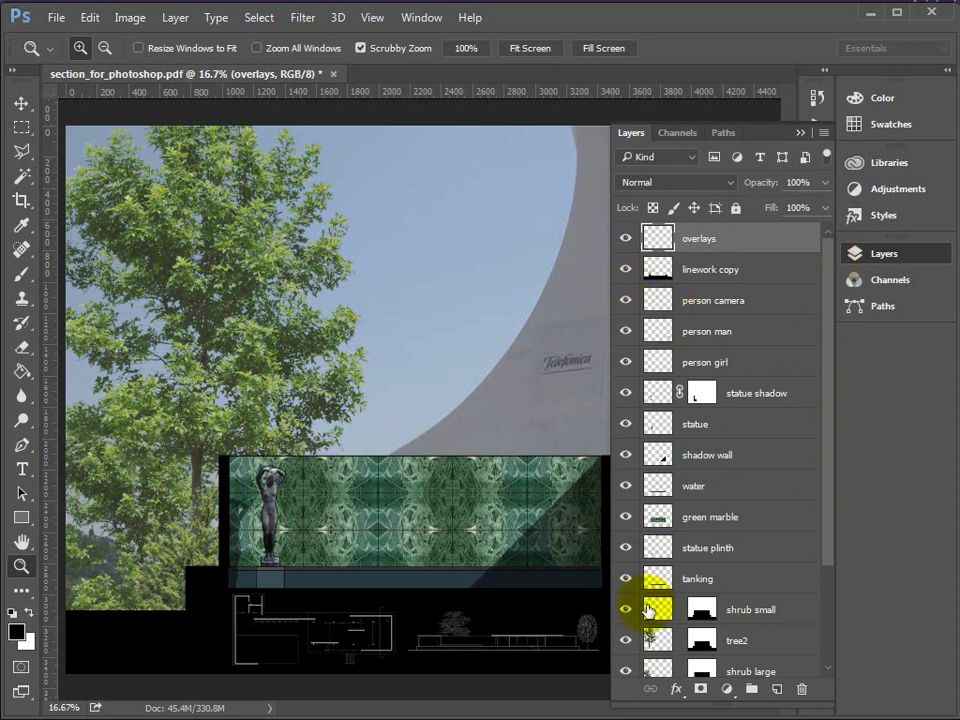
pyautogui.moveTo(624, 644); pyautogui.dragTo(629, 298)
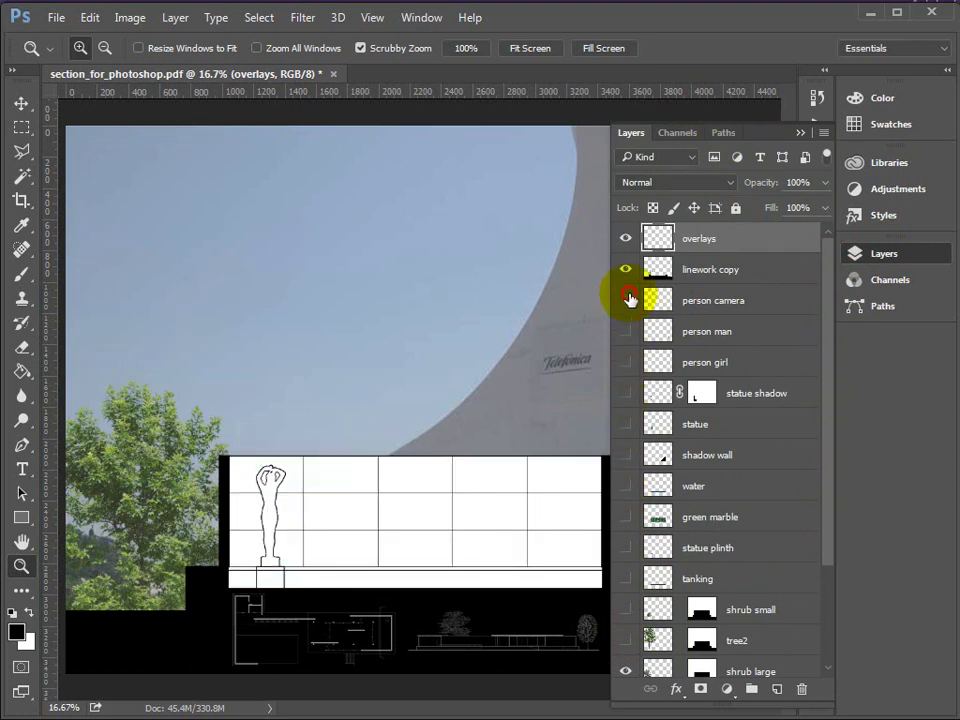
# Close section_for_photoshop.pdf, choosing not to save changes
pyautogui.click(800, 133)
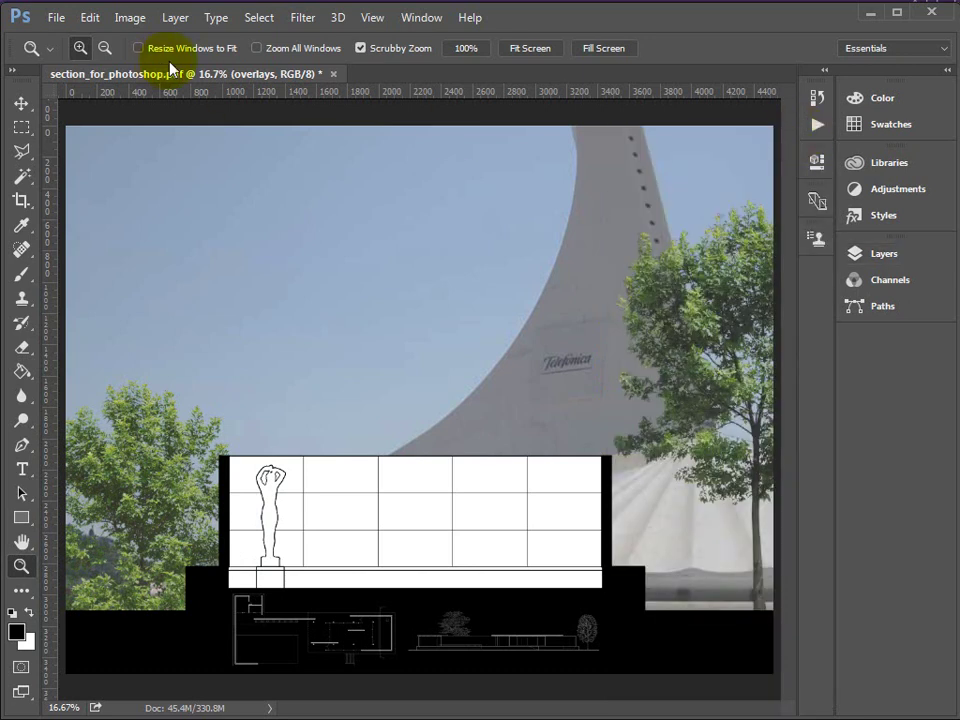
pyautogui.click(57, 18)
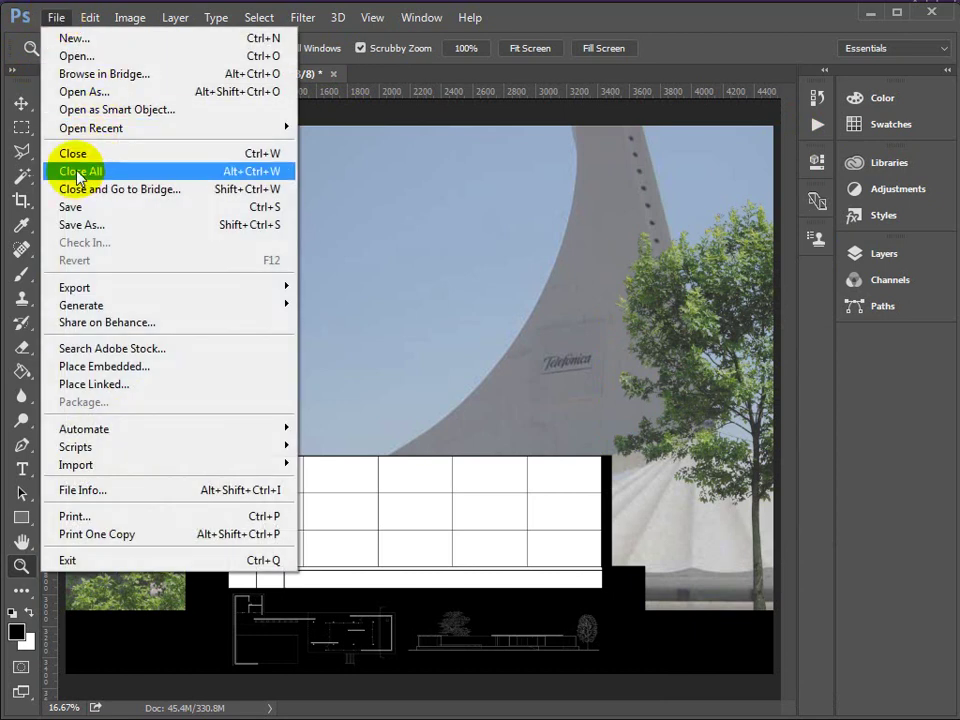
pyautogui.click(392, 38)
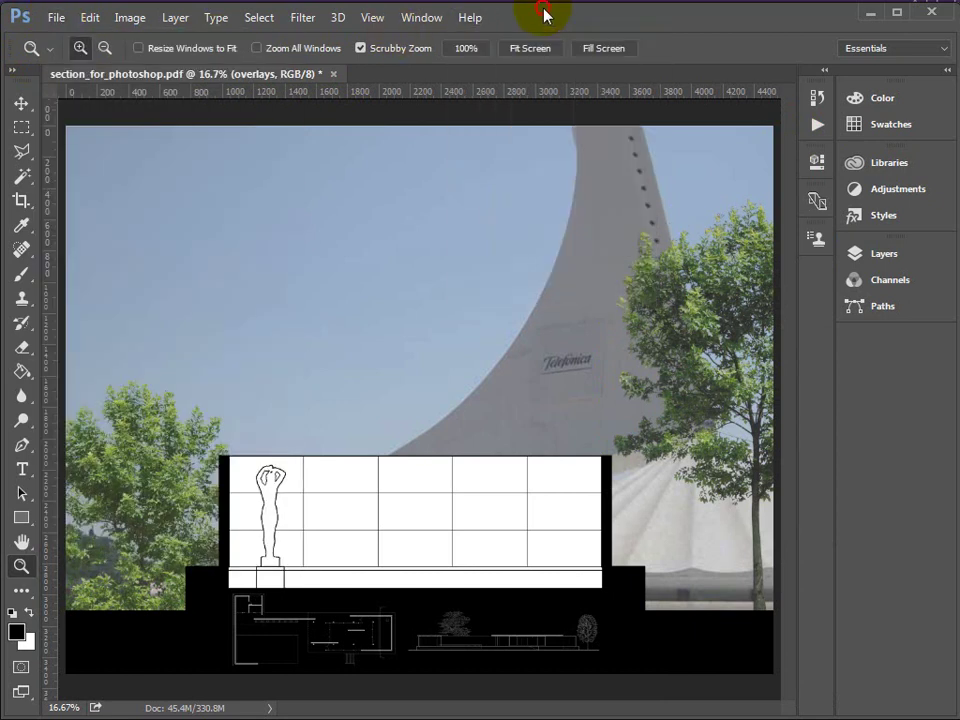
pyautogui.click(333, 74)
pyautogui.click(522, 287)
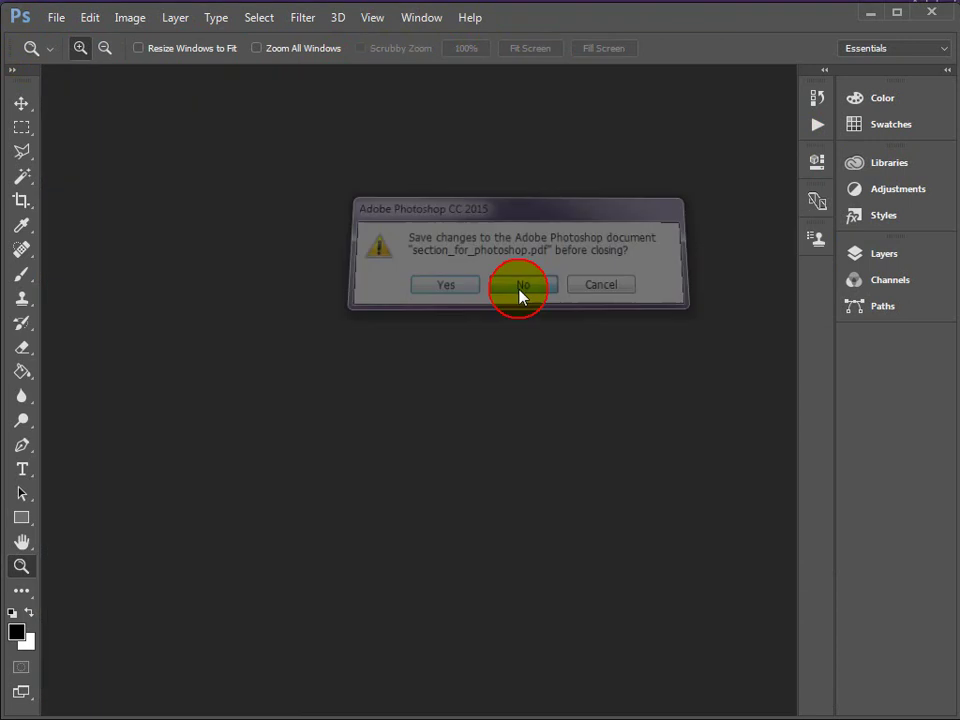
# Choose section_for_photoshop.pdf in the File > Open dialog
pyautogui.click(57, 19)
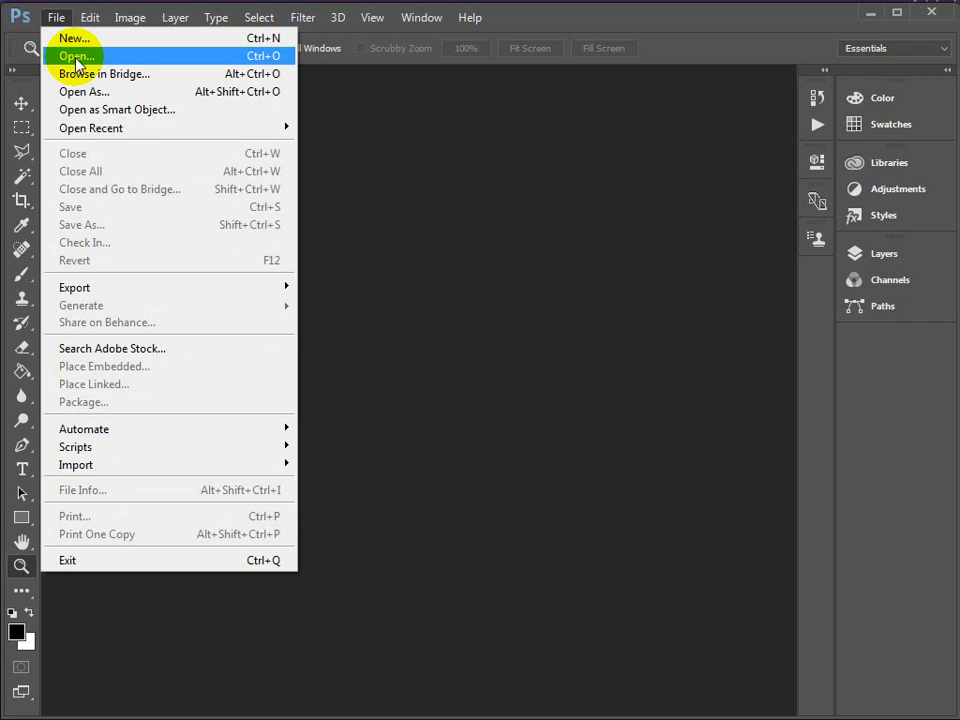
pyautogui.click(75, 56)
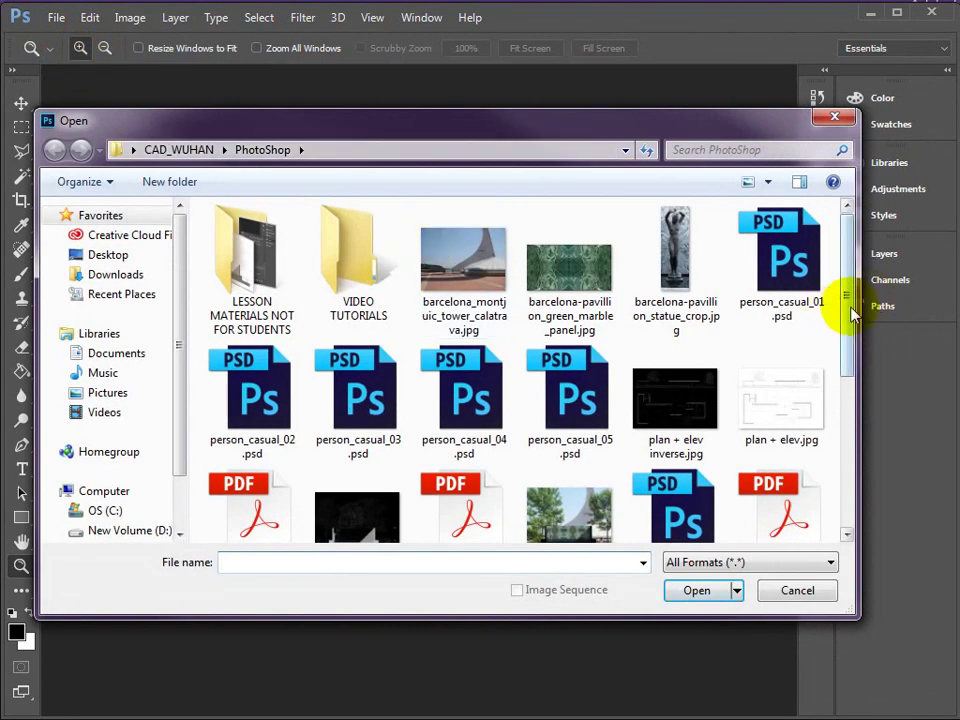
pyautogui.moveTo(845, 311); pyautogui.dragTo(843, 383)
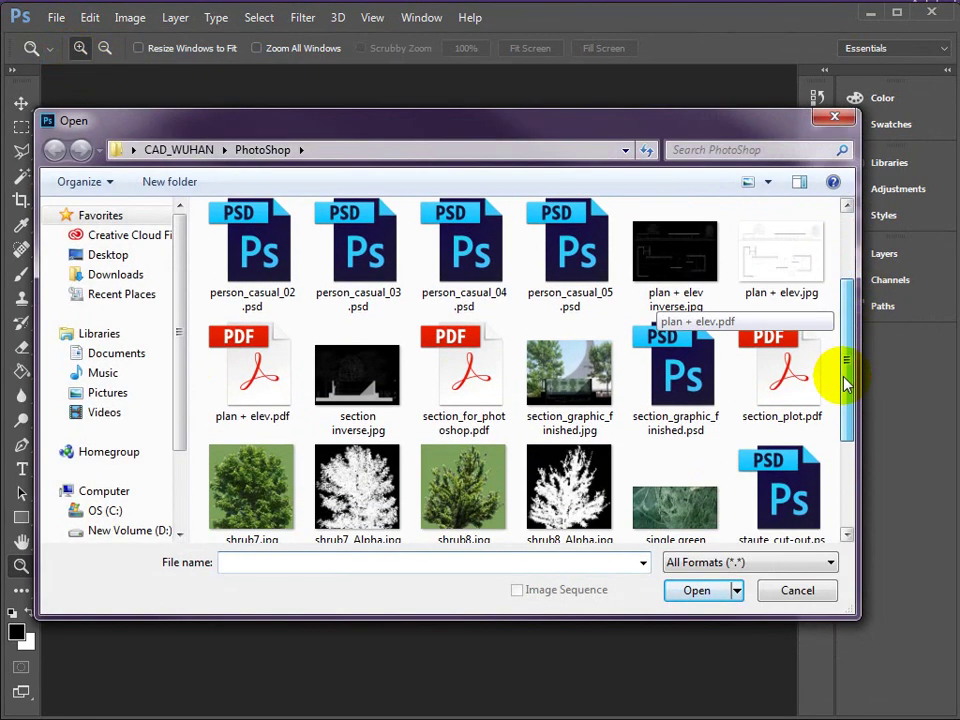
pyautogui.click(466, 372)
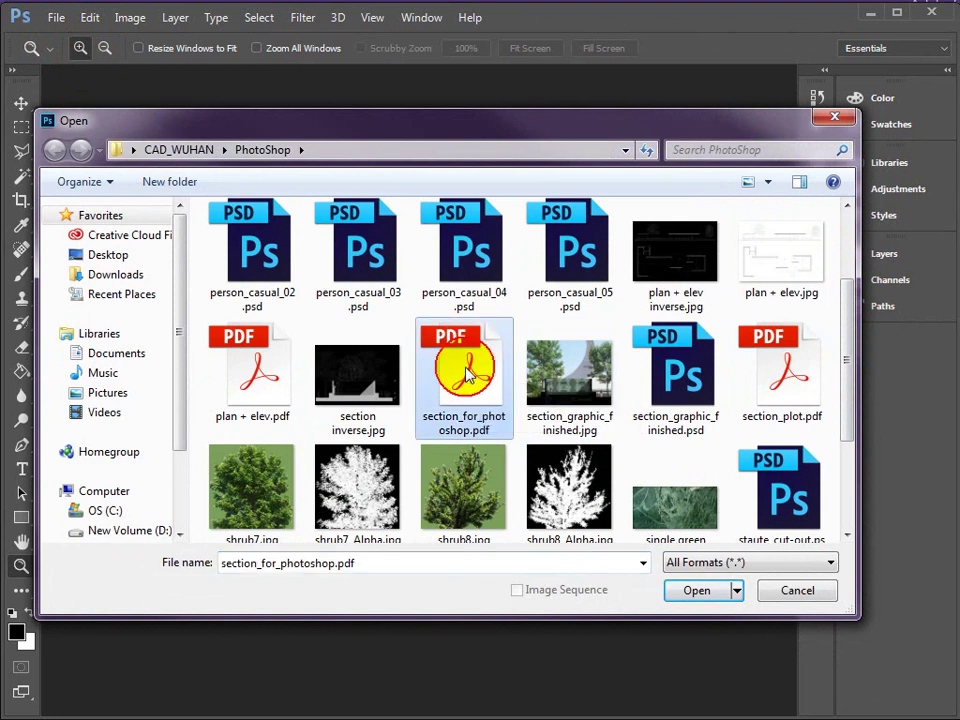
pyautogui.click(697, 591)
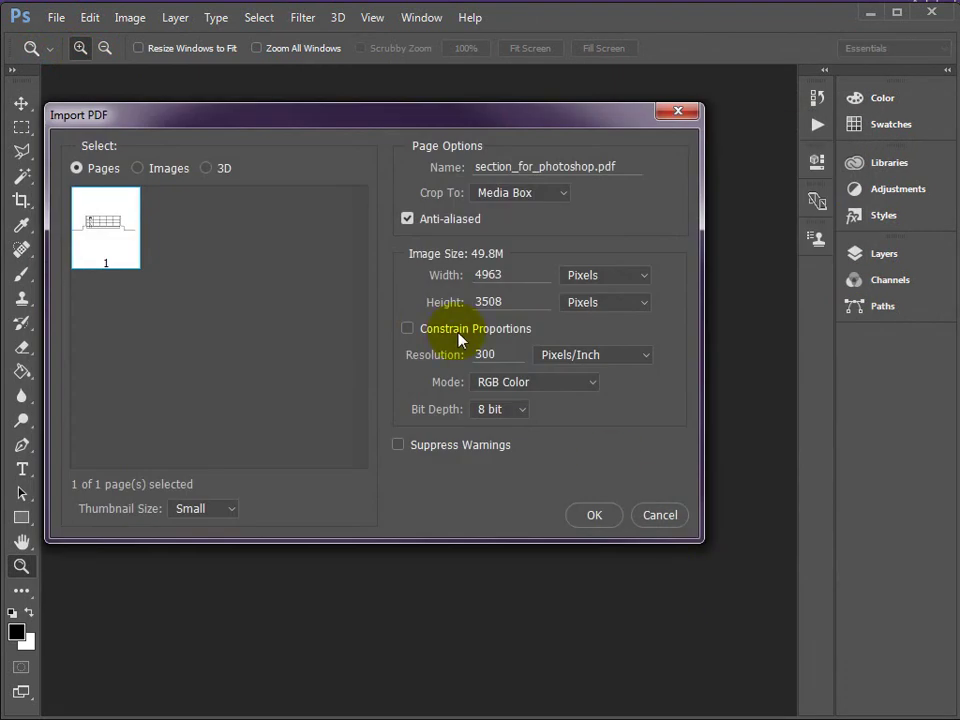
# Import the PDF page cropped to Media Box as a new 4963 × 3508 px document
pyautogui.click(566, 196)
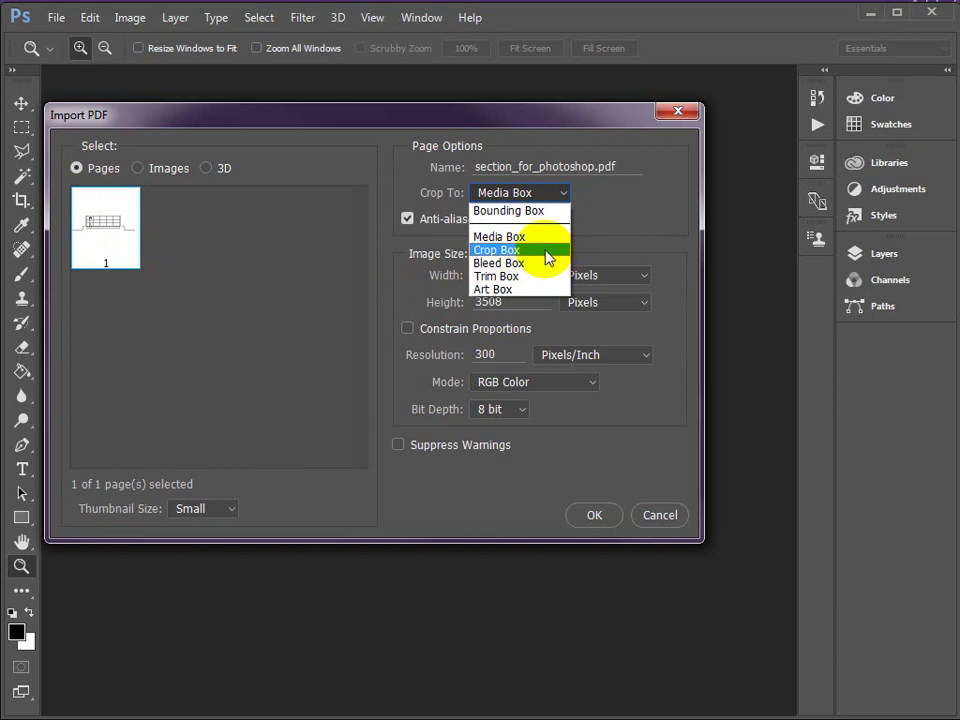
pyautogui.click(513, 210)
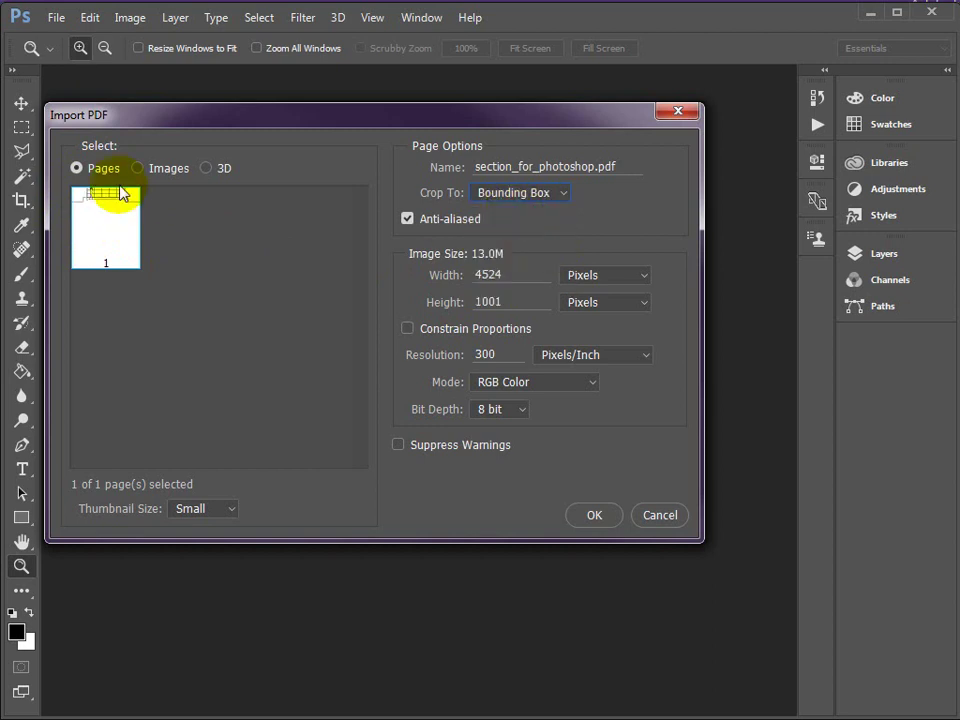
pyautogui.click(566, 196)
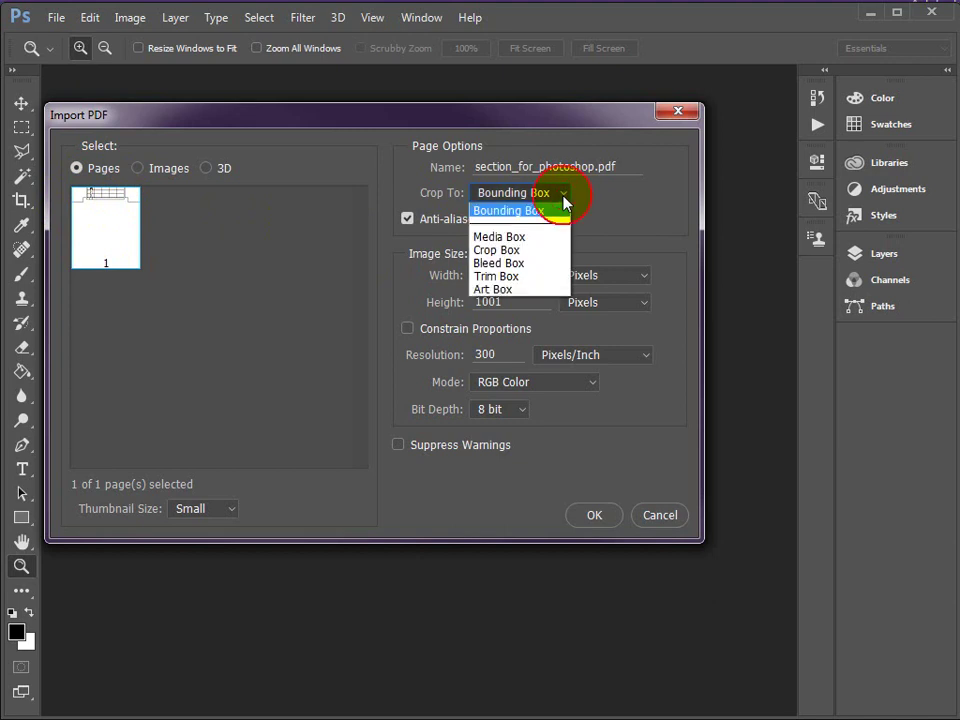
pyautogui.click(504, 237)
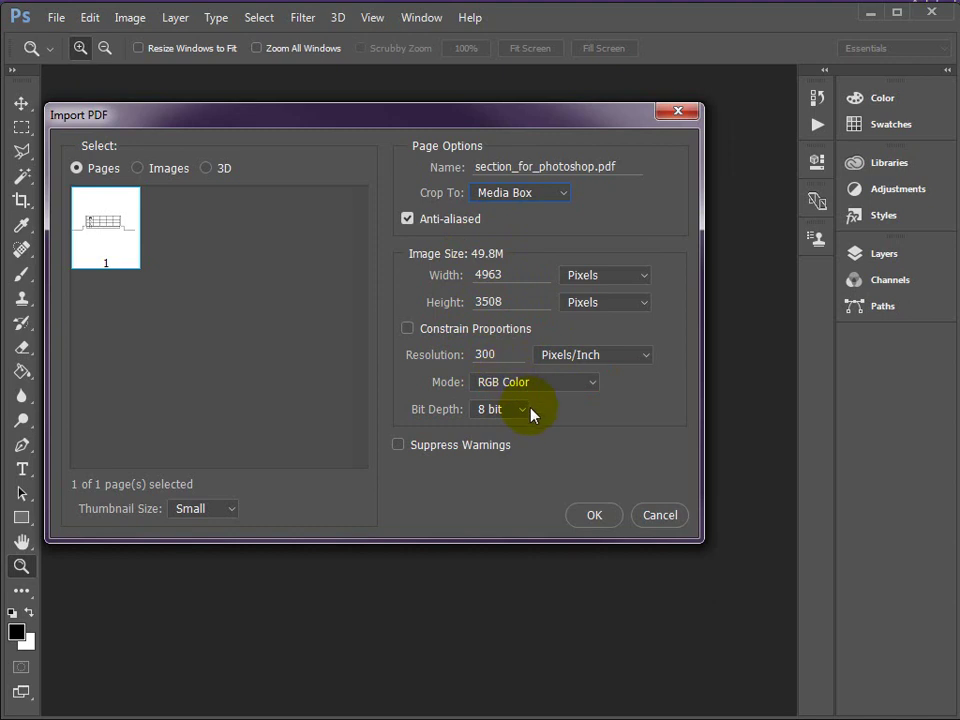
pyautogui.click(598, 515)
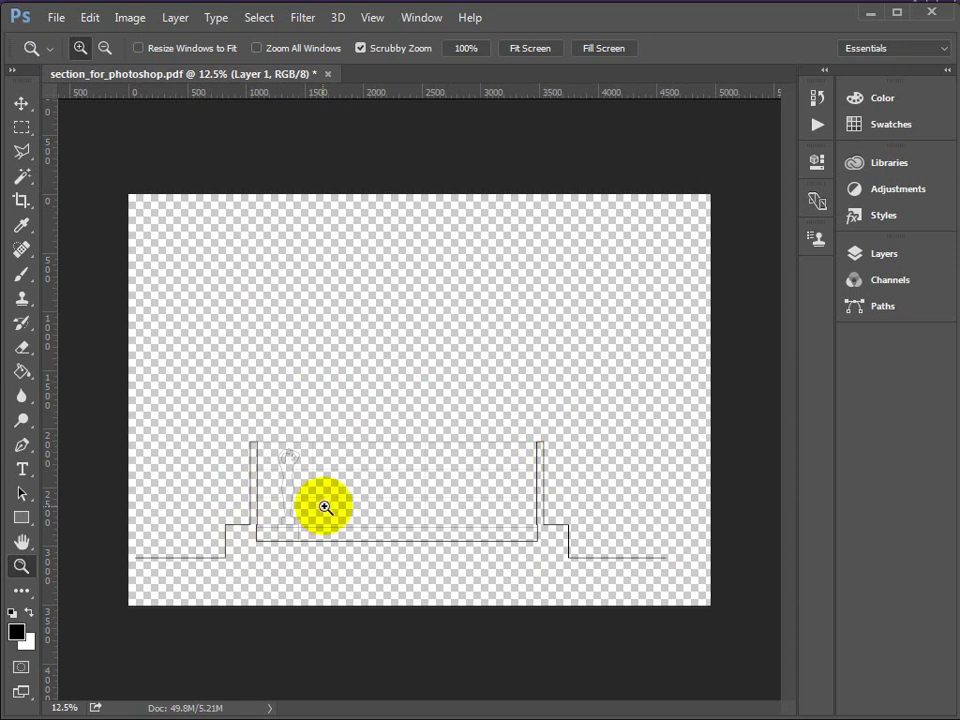
pyautogui.click(257, 541)
pyautogui.click(257, 541)
pyautogui.click(306, 501)
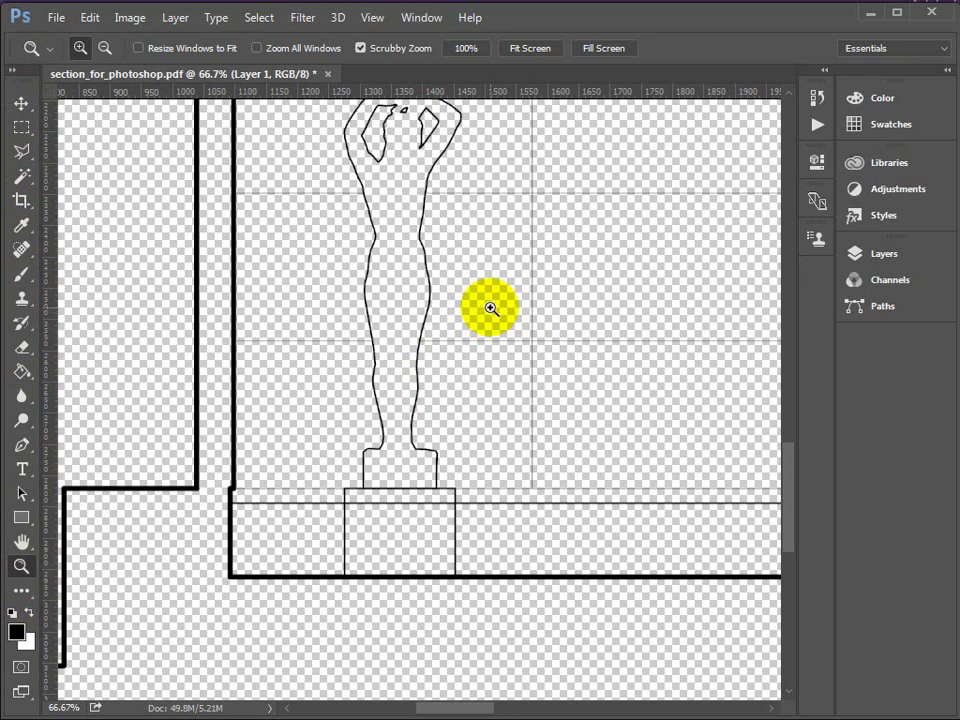
pyautogui.click(525, 306)
pyautogui.click(442, 319)
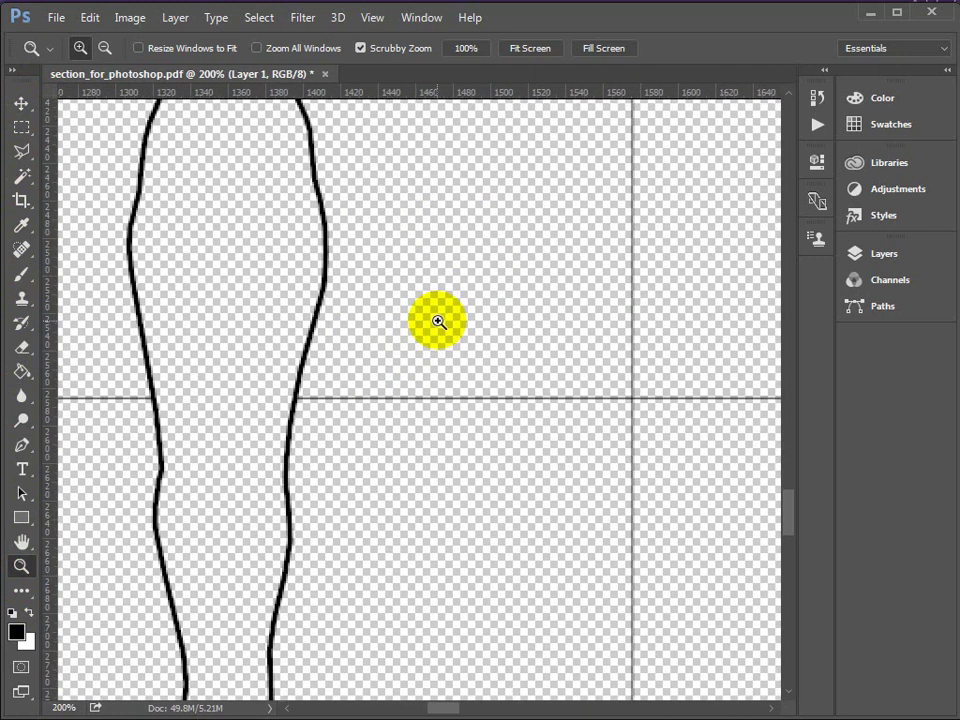
pyautogui.press('alt')
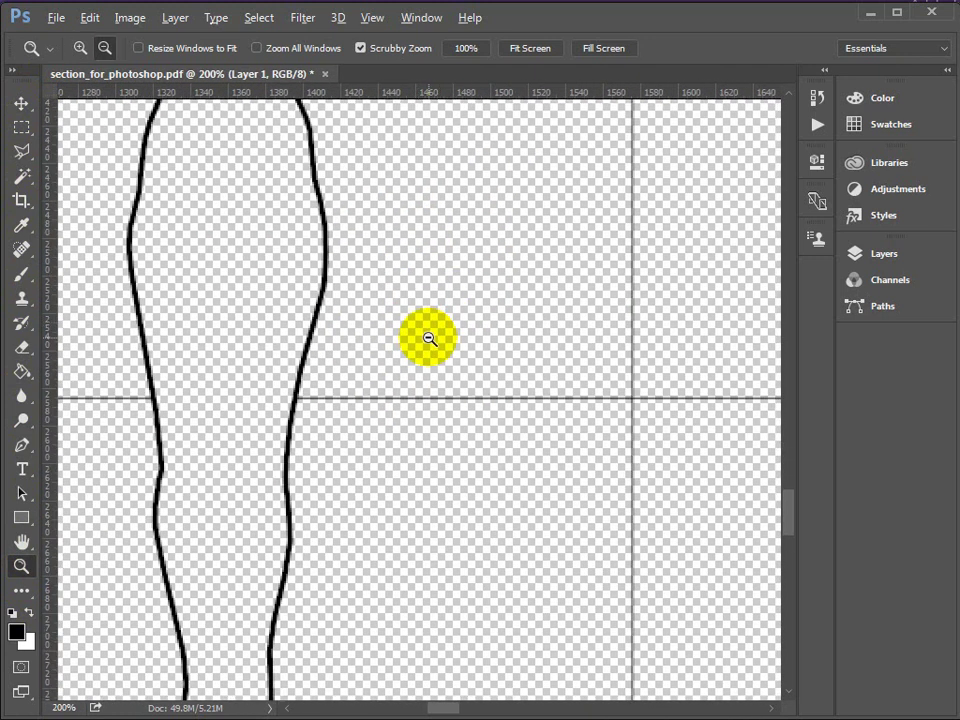
pyautogui.keyDown('alt'); pyautogui.click(429, 336); pyautogui.keyUp('alt')
pyautogui.keyDown('alt'); pyautogui.click(429, 336); pyautogui.keyUp('alt')
pyautogui.keyDown('alt'); pyautogui.click(467, 332); pyautogui.keyUp('alt')
pyautogui.keyDown('alt'); pyautogui.click(467, 332); pyautogui.keyUp('alt')
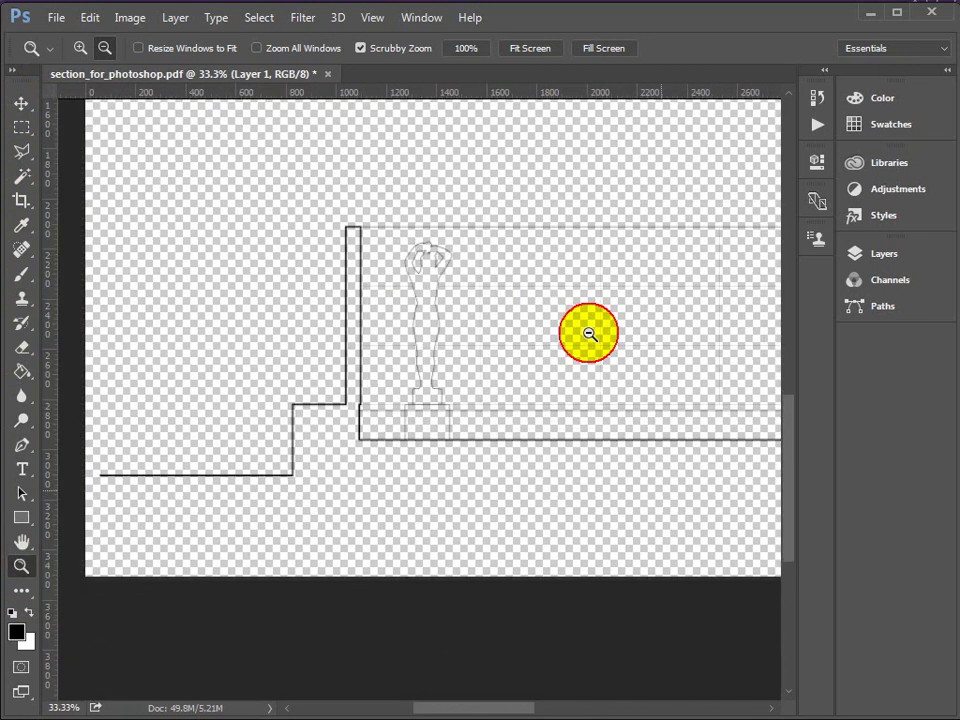
pyautogui.keyDown('alt'); pyautogui.click(589, 332); pyautogui.keyUp('alt')
pyautogui.keyDown('alt'); pyautogui.click(621, 339); pyautogui.keyUp('alt')
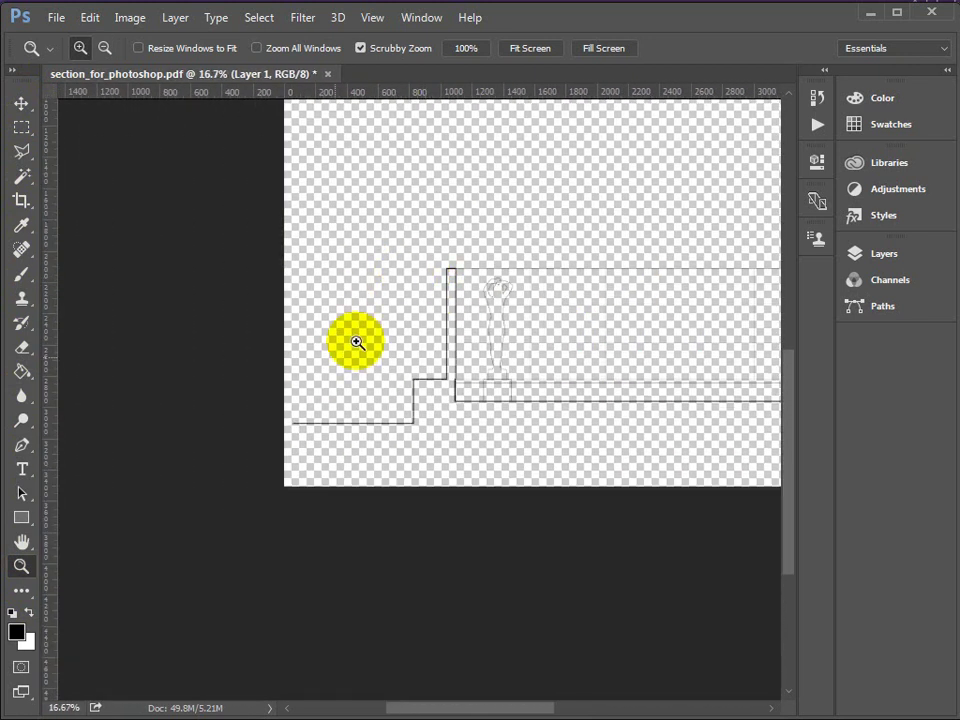
pyautogui.moveTo(403, 257); pyautogui.dragTo(484, 341)
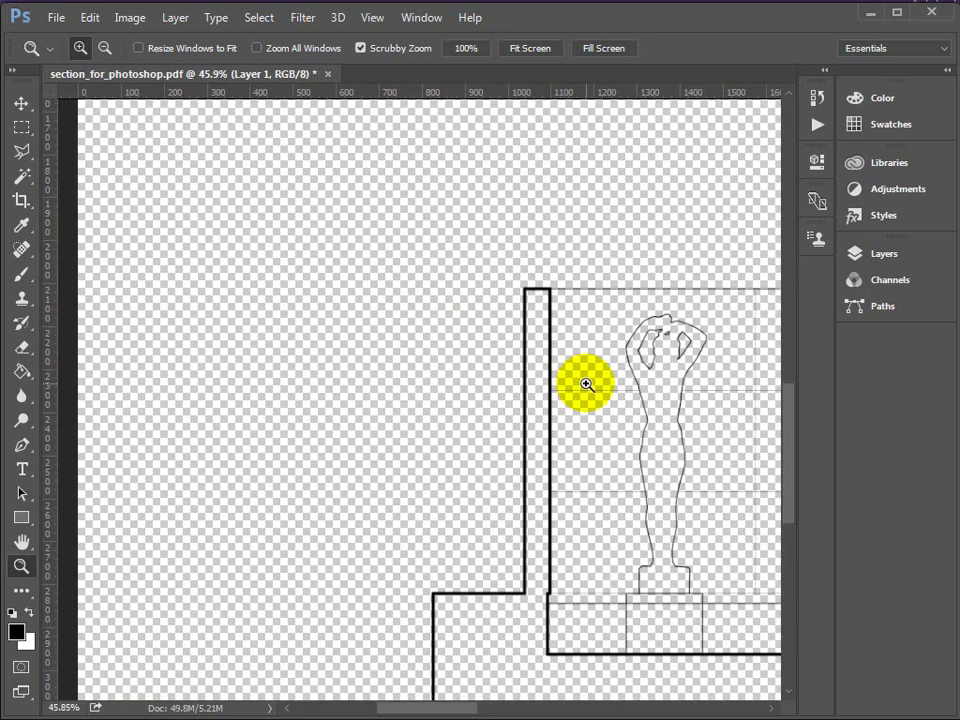
pyautogui.scroll(-3, 585, 384)
pyautogui.scroll(2, 580, 386)
pyautogui.scroll(-2, 567, 393)
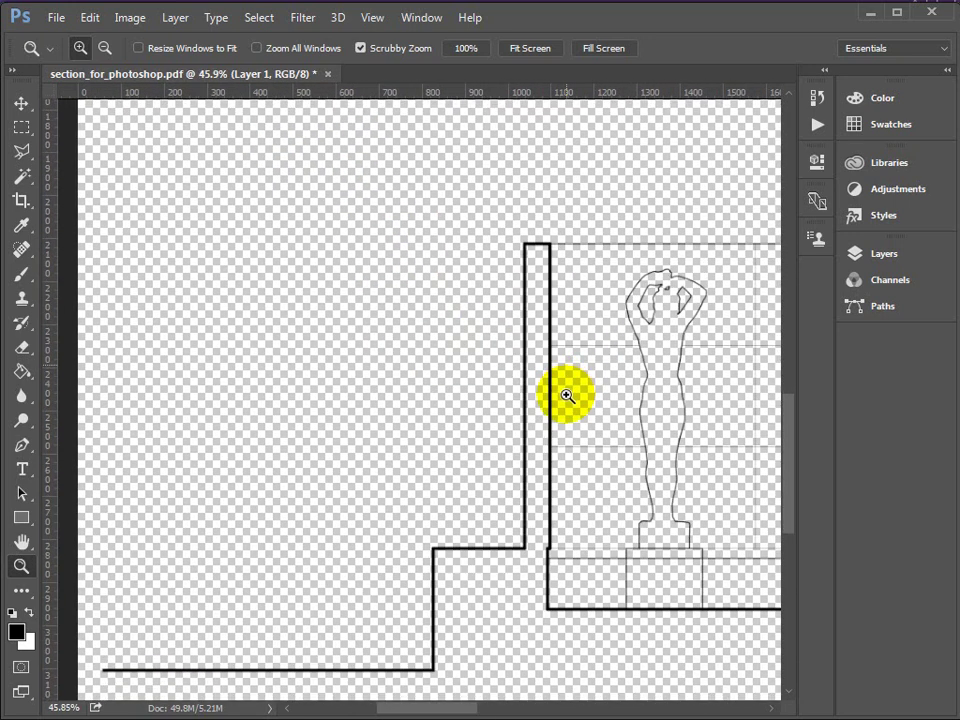
pyautogui.moveTo(436, 710); pyautogui.dragTo(476, 707)
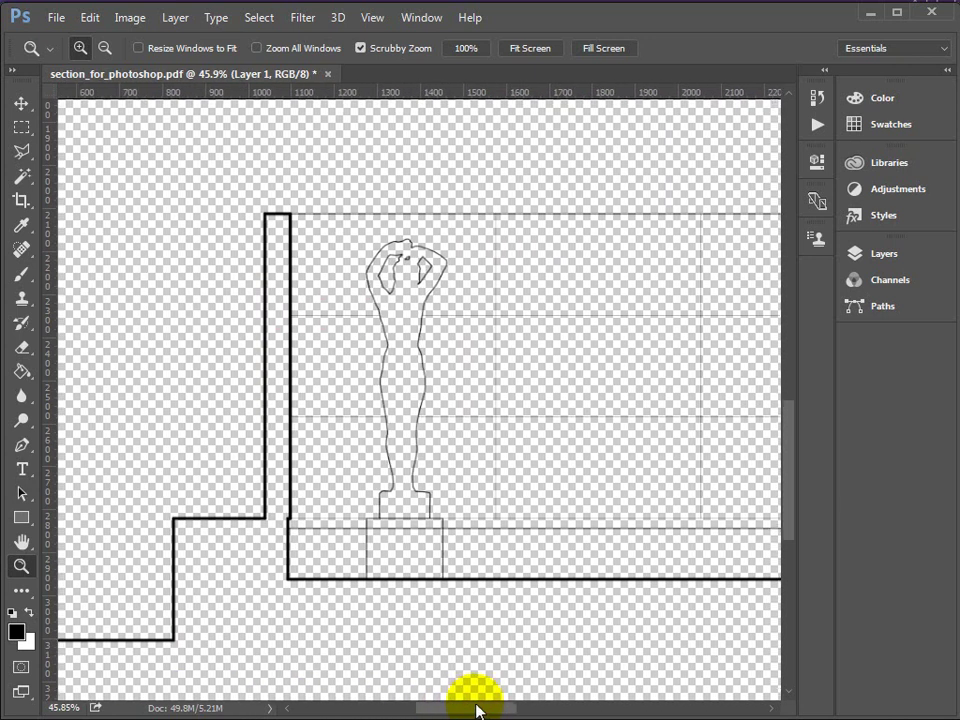
pyautogui.moveTo(786, 482)
pyautogui.mouseDown()
pyautogui.moveTo(791, 439)
pyautogui.moveTo(790, 490)
pyautogui.mouseUp()
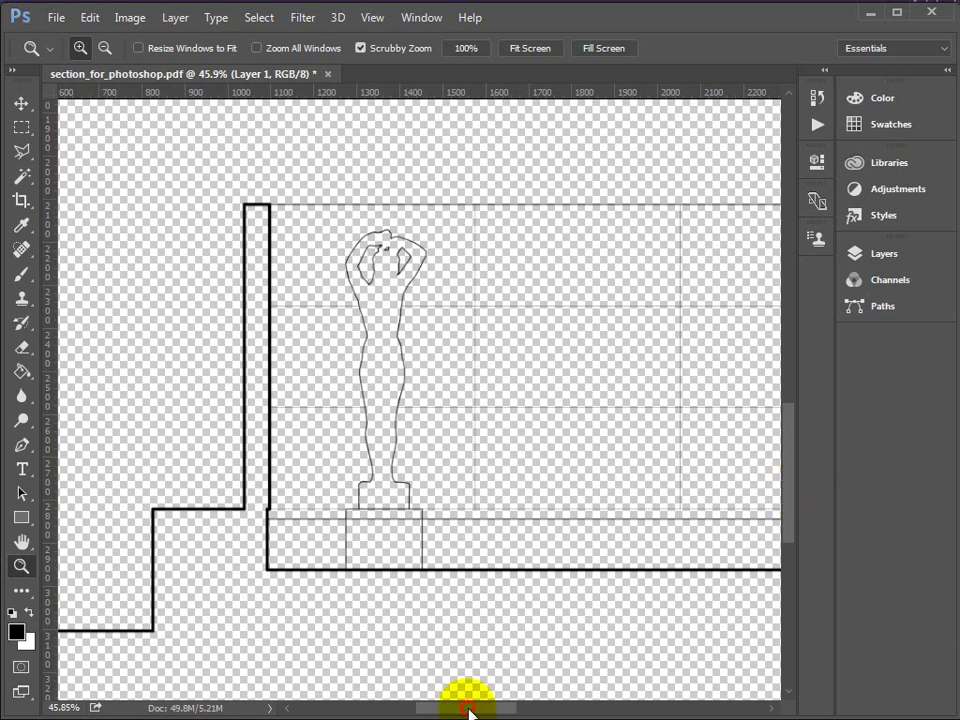
pyautogui.moveTo(469, 699); pyautogui.dragTo(454, 699)
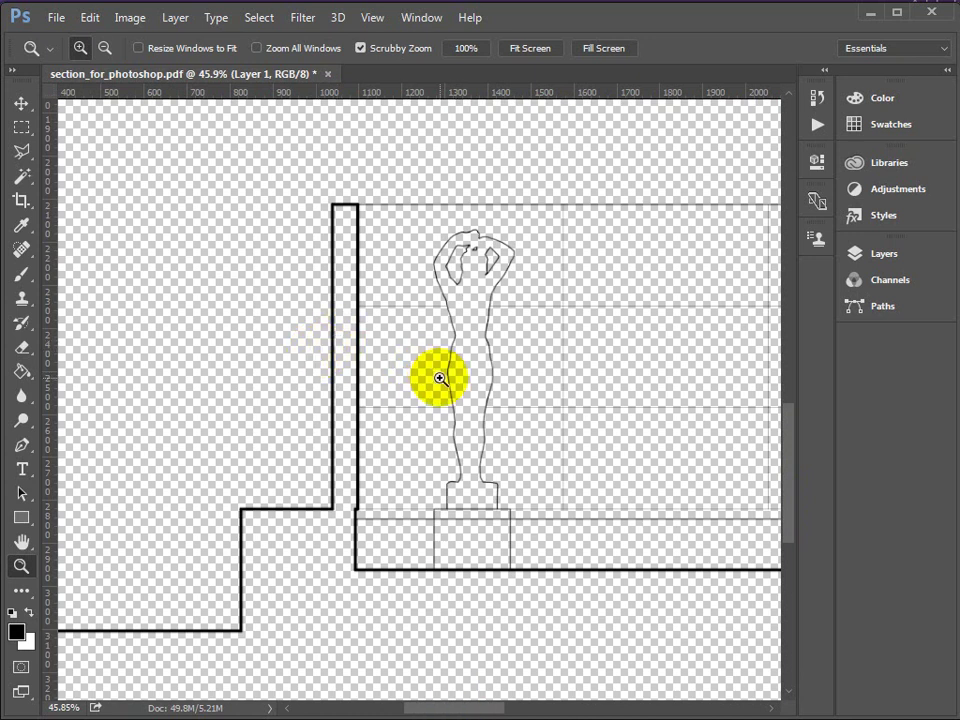
pyautogui.scroll(-2, 470, 377)
pyautogui.keyDown('alt'); pyautogui.click(470, 377); pyautogui.keyUp('alt')
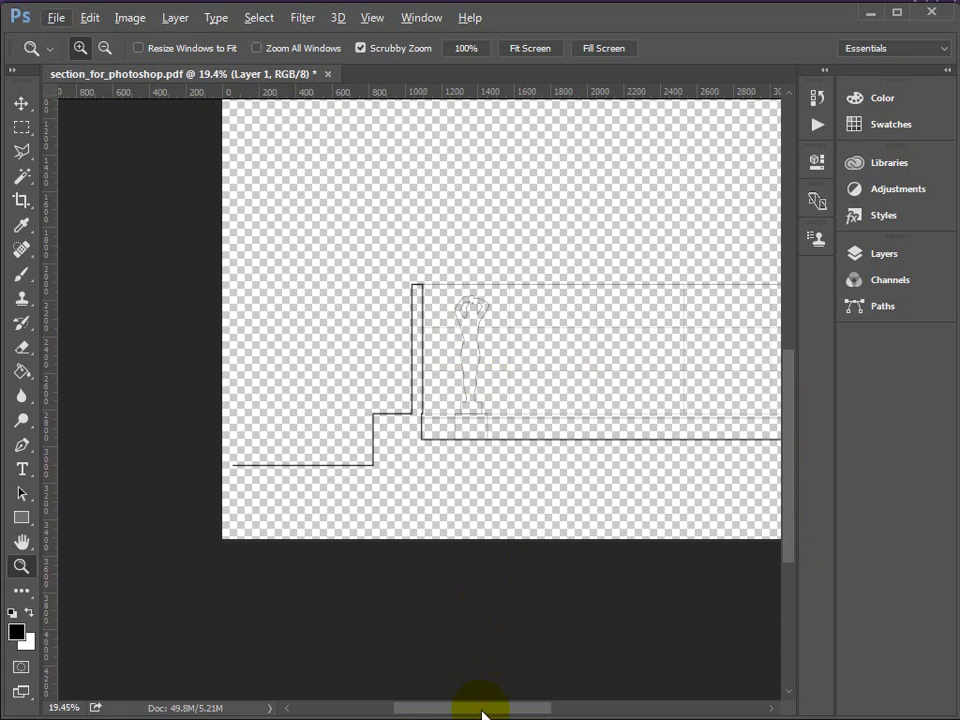
pyautogui.moveTo(486, 708); pyautogui.dragTo(535, 708)
pyautogui.keyDown('alt'); pyautogui.click(499, 407); pyautogui.keyUp('alt')
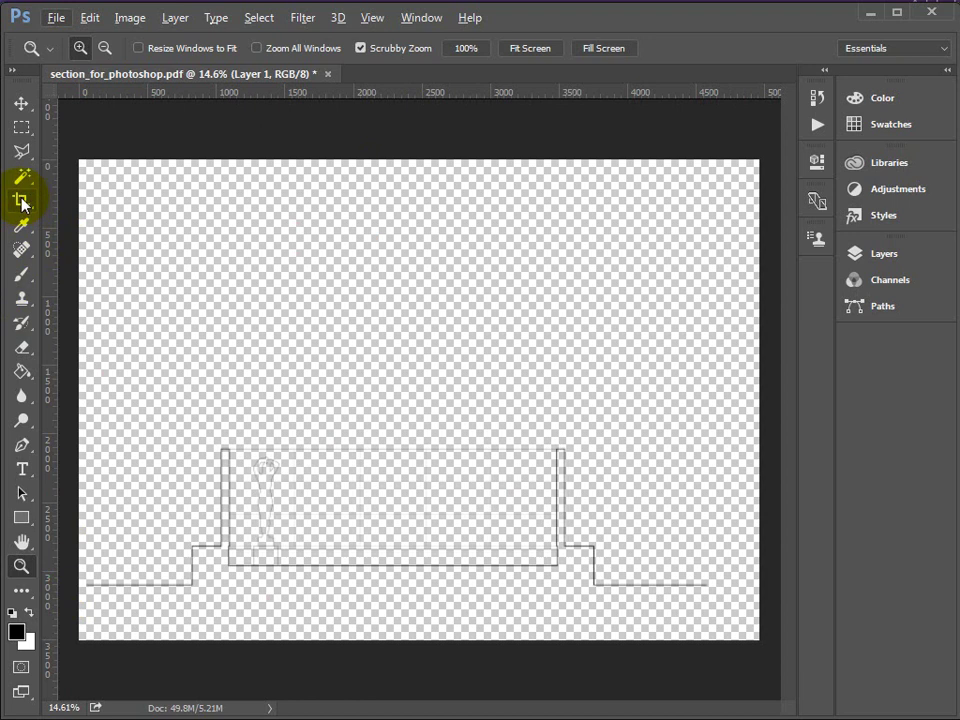
# Start a W x H x Resolution crop and widen its box leftward to about 4096 px
pyautogui.click(22, 201)
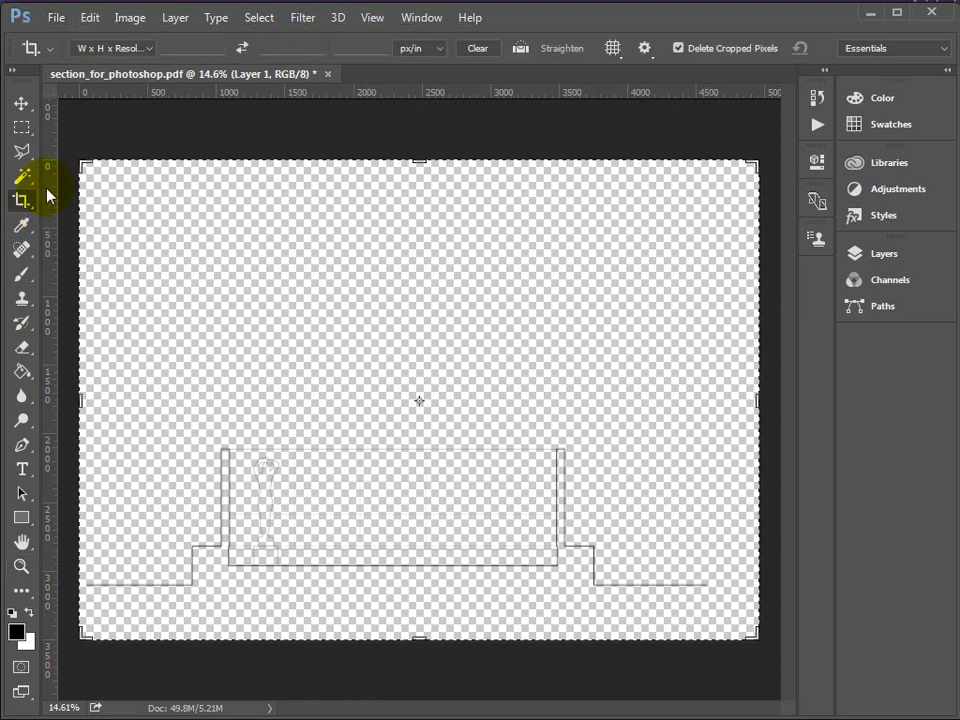
pyautogui.click(148, 48)
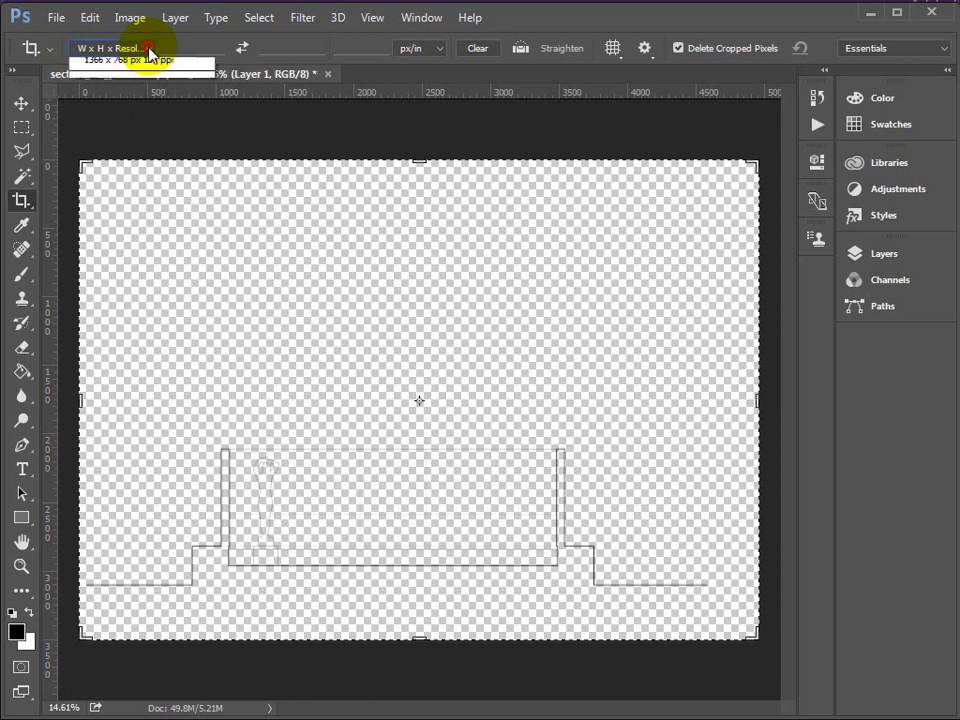
pyautogui.click(100, 65)
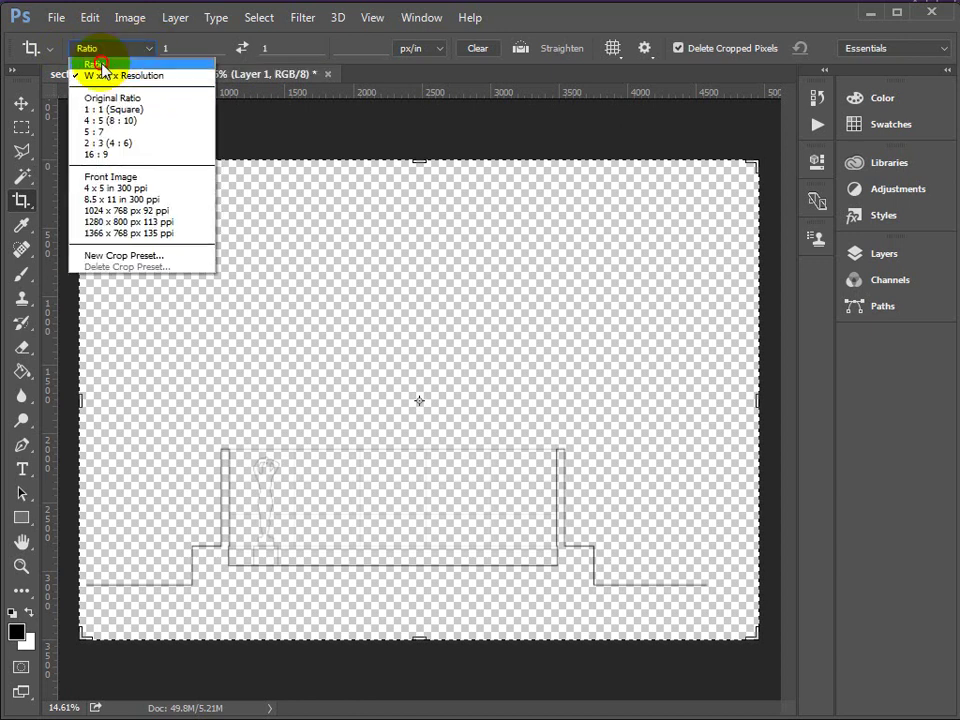
pyautogui.click(149, 50)
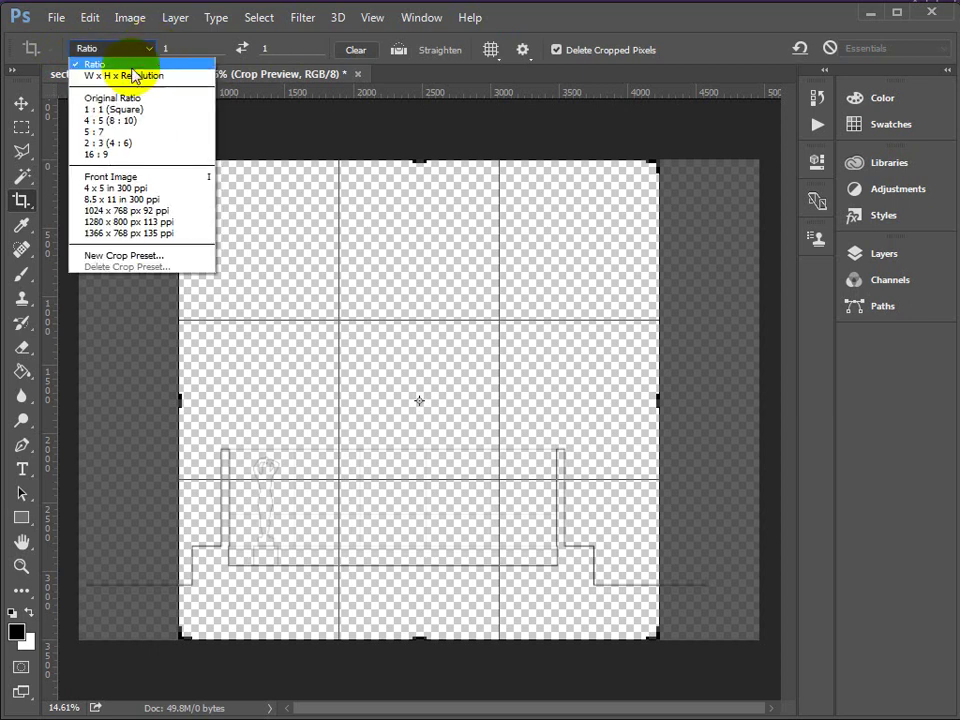
pyautogui.click(125, 77)
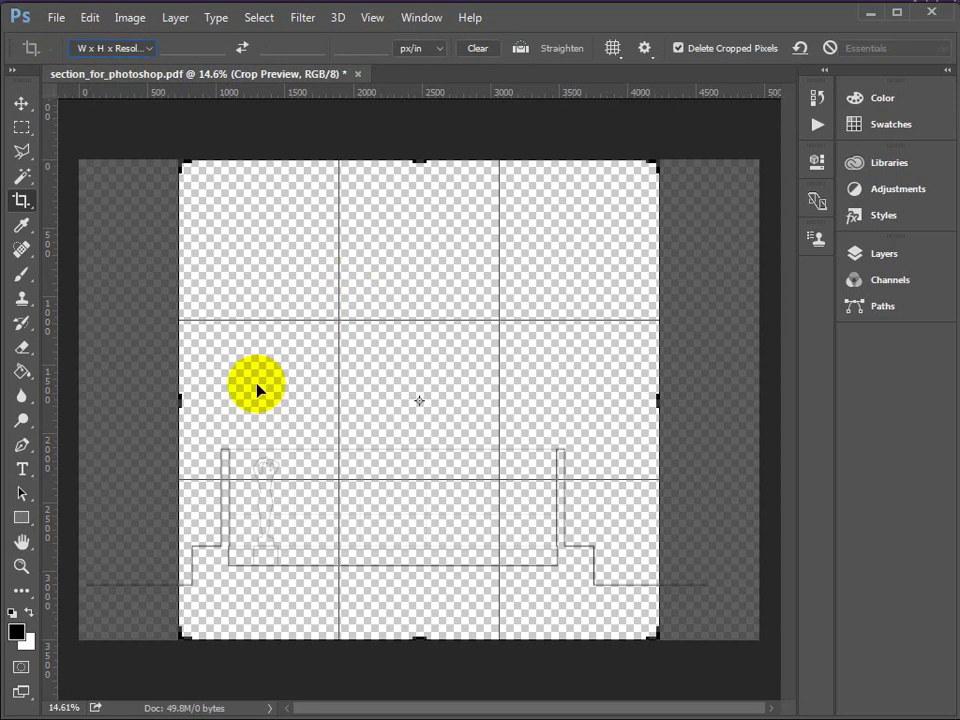
pyautogui.moveTo(176, 400); pyautogui.dragTo(134, 403)
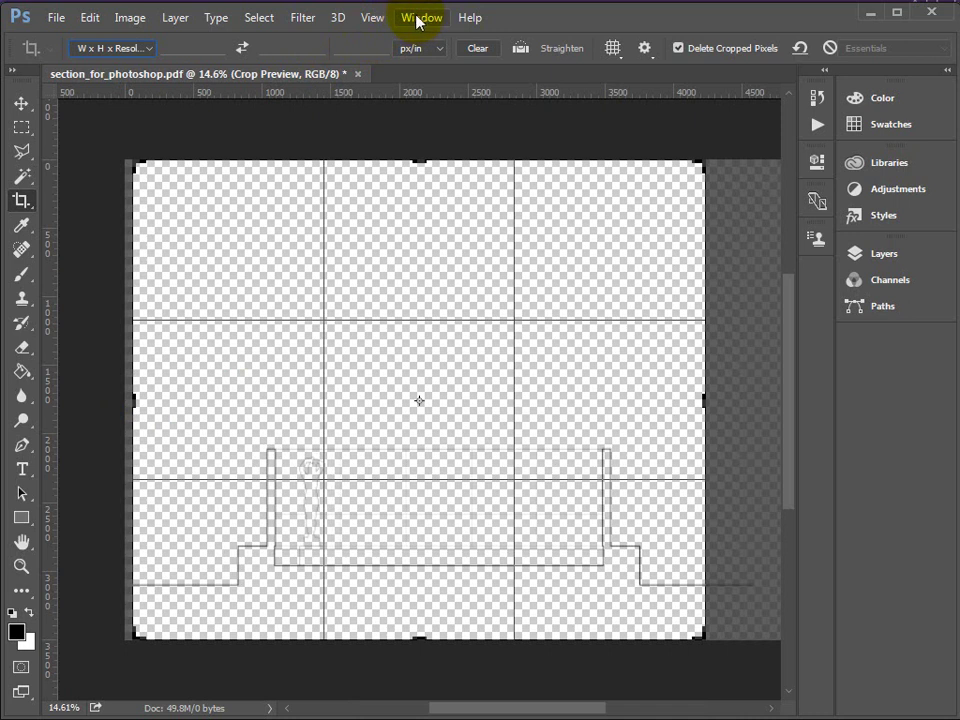
# Adjust the crop to about 4347 px wide with a 1.2° rotation and commit it
pyautogui.click(378, 20)
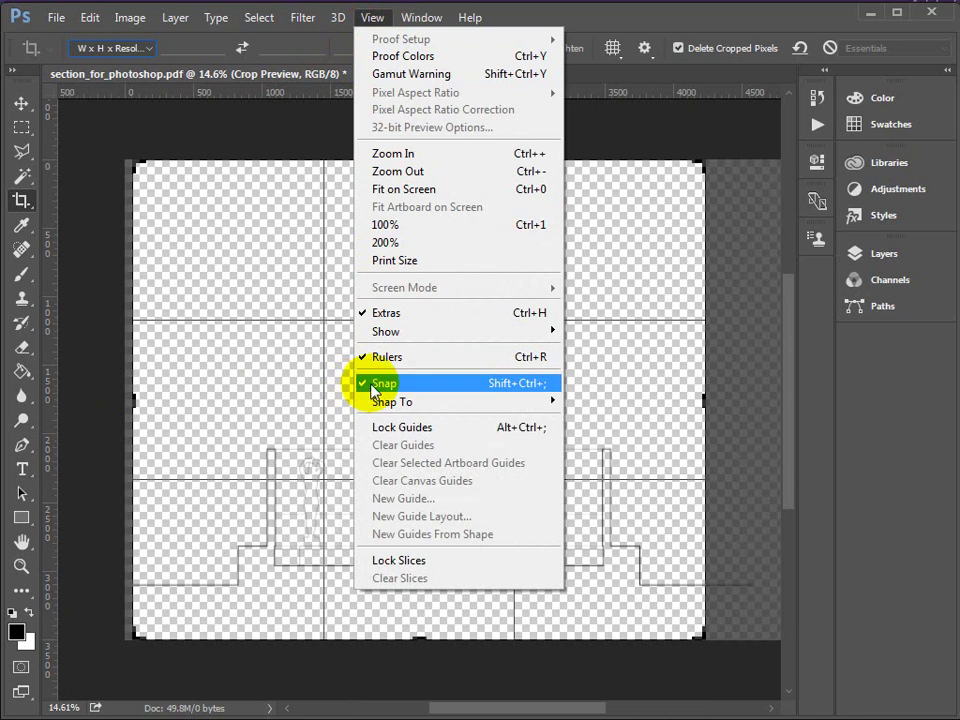
pyautogui.moveTo(372, 402)
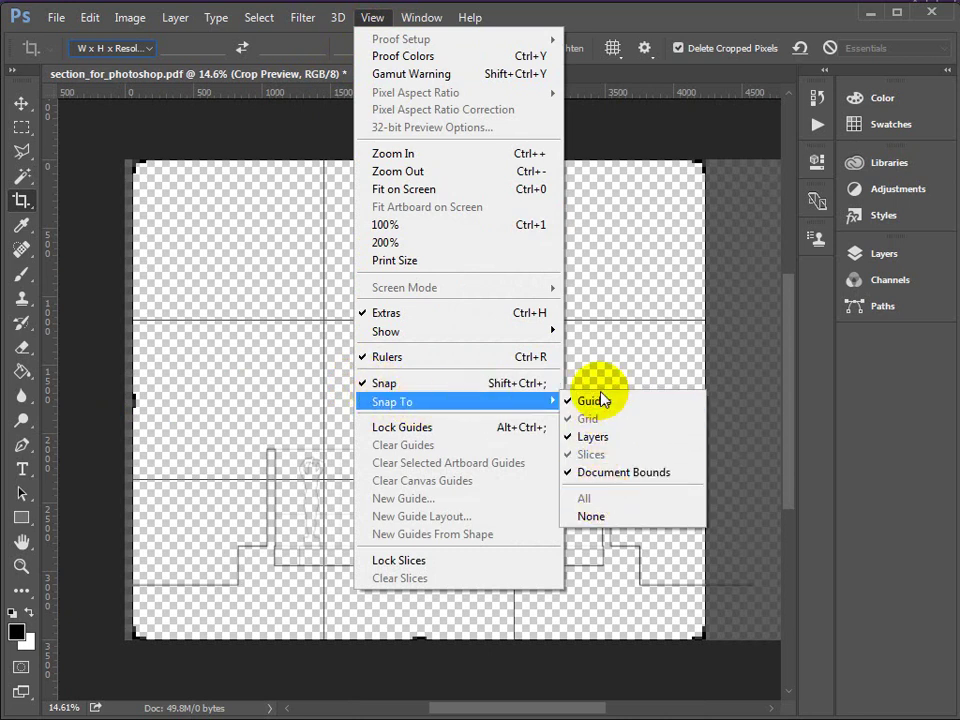
pyautogui.click(306, 131)
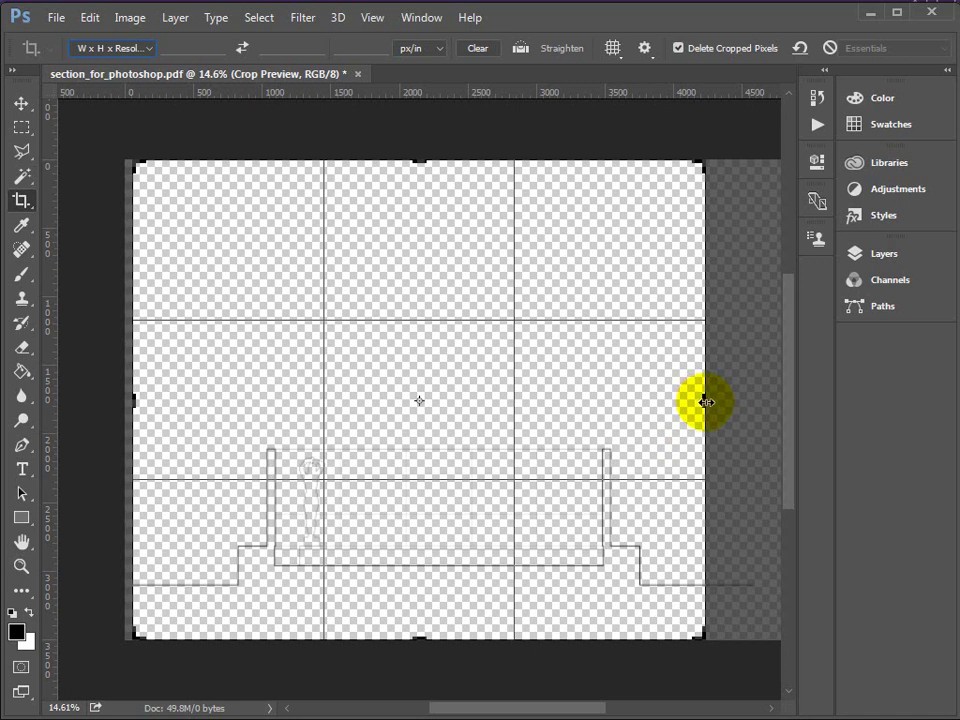
pyautogui.moveTo(133, 401)
pyautogui.mouseDown()
pyautogui.moveTo(159, 401)
pyautogui.moveTo(133, 399)
pyautogui.mouseUp()
pyautogui.moveTo(705, 403)
pyautogui.mouseDown()
pyautogui.moveTo(735, 401)
pyautogui.moveTo(714, 401)
pyautogui.moveTo(724, 401)
pyautogui.mouseUp()
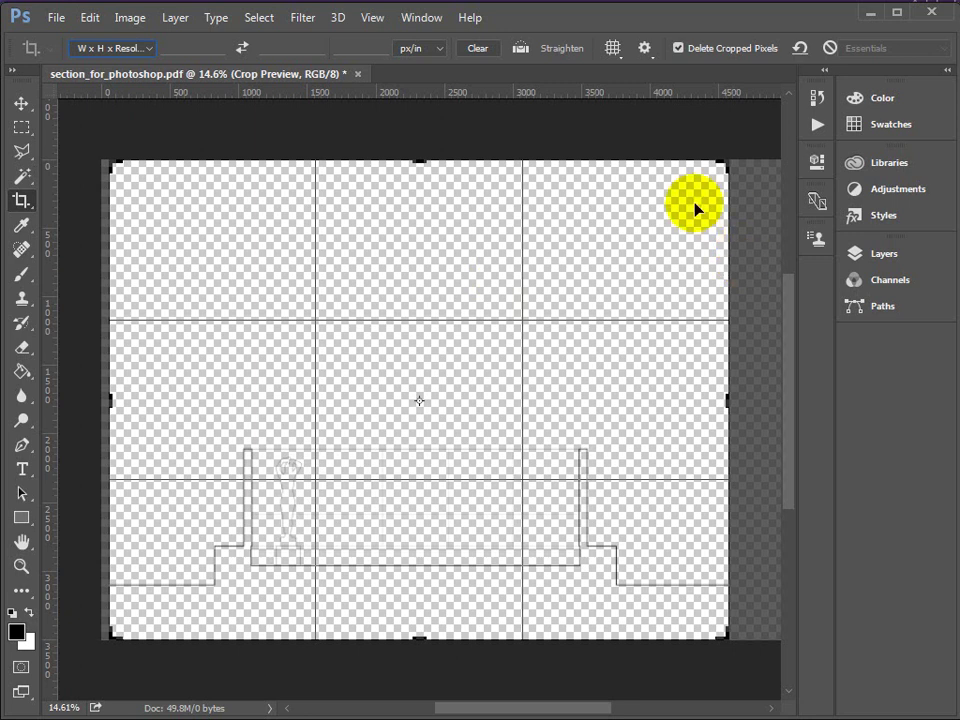
pyautogui.moveTo(742, 252); pyautogui.dragTo(706, 280)
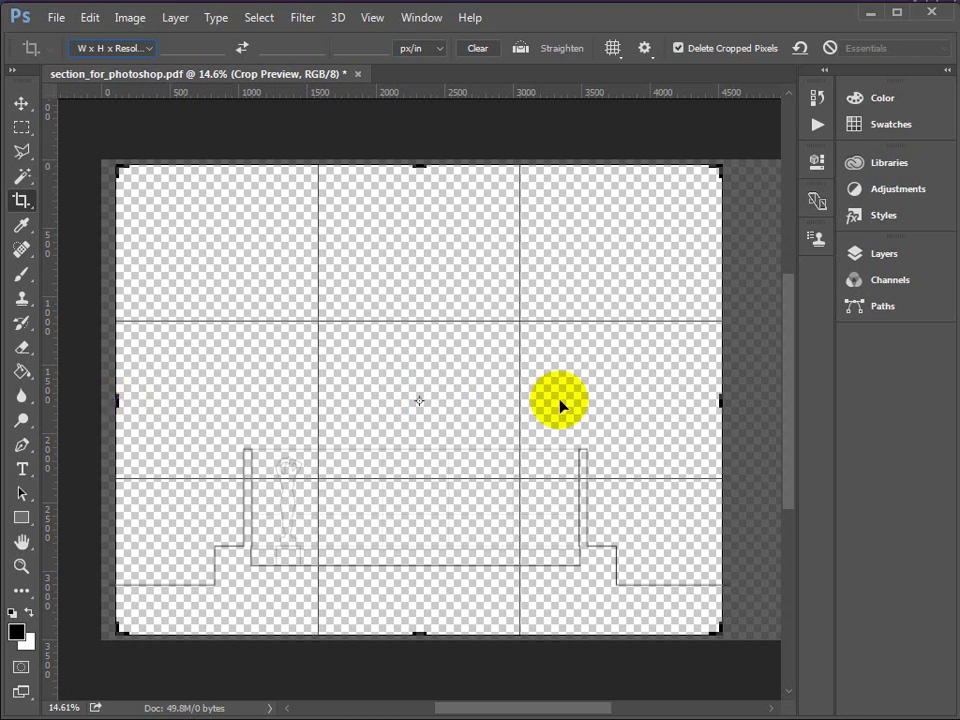
pyautogui.moveTo(720, 401); pyautogui.dragTo(723, 402)
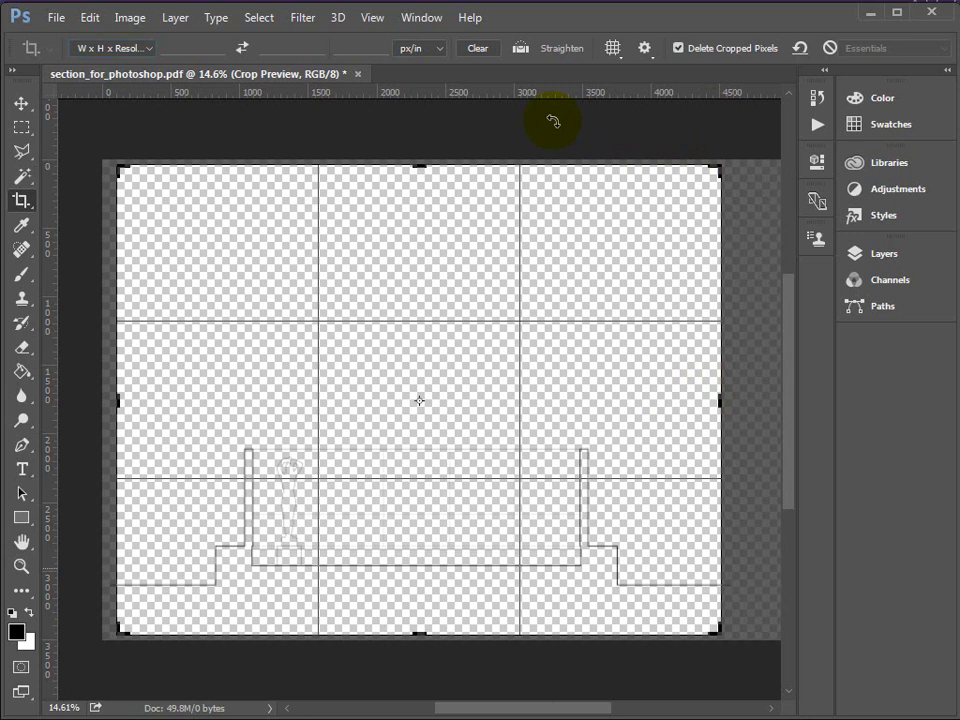
pyautogui.press('Return')
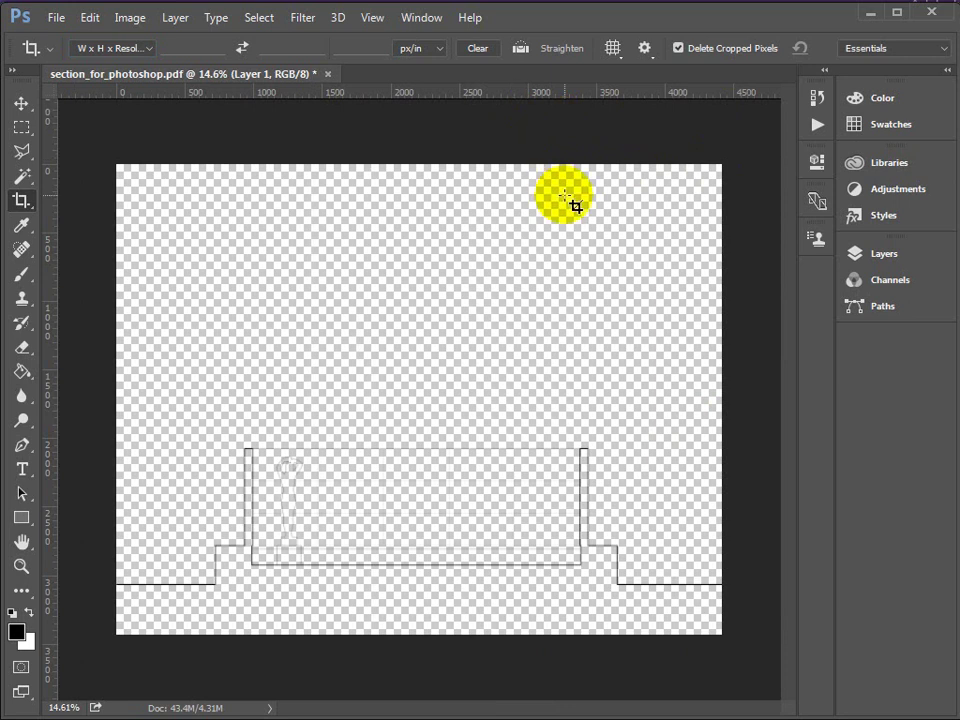
pyautogui.click(887, 256)
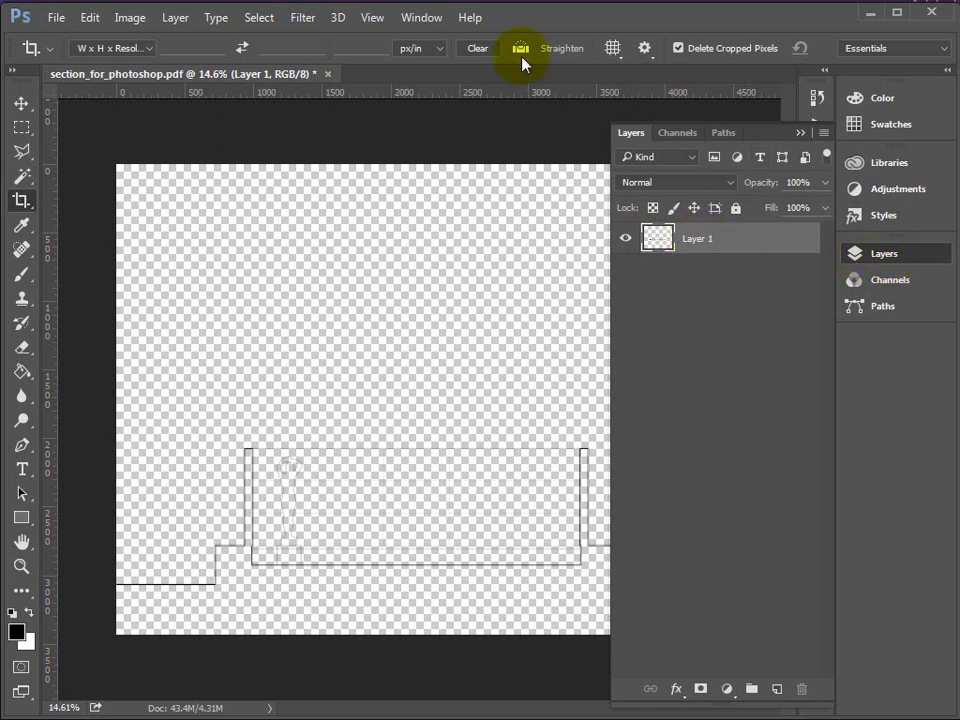
# Rename Layer 1 to LINEWORK
pyautogui.click(411, 19)
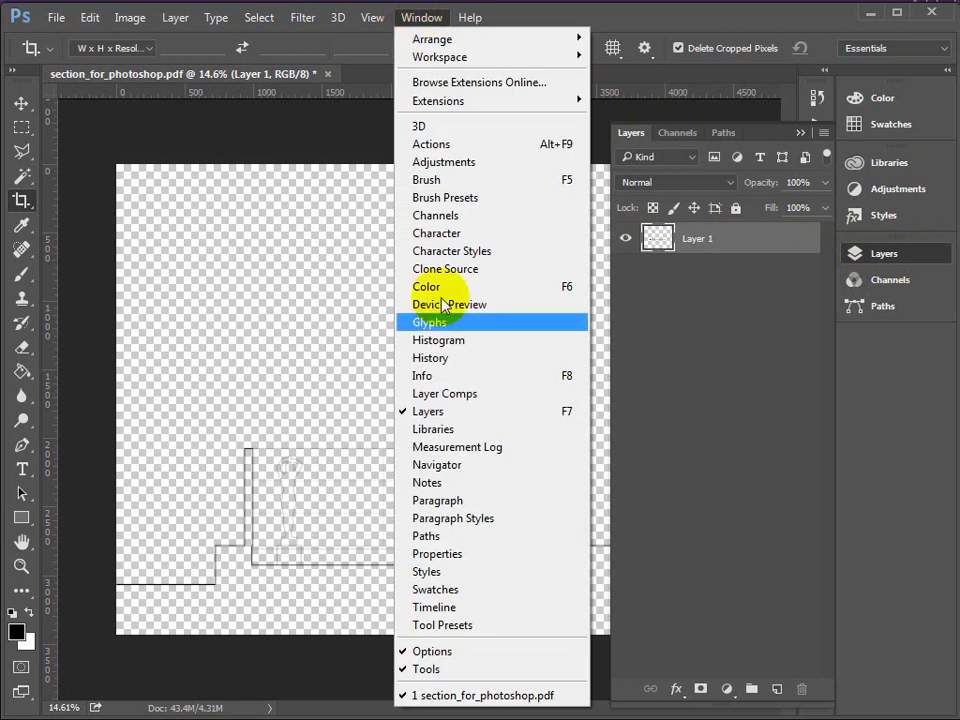
pyautogui.click(729, 272)
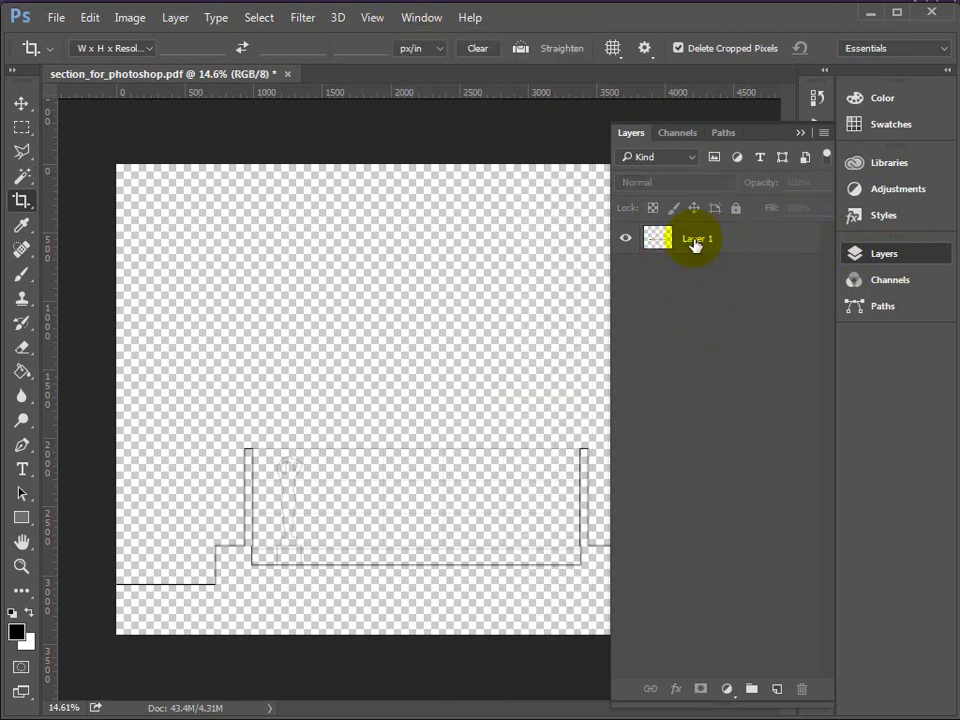
pyautogui.click(697, 243)
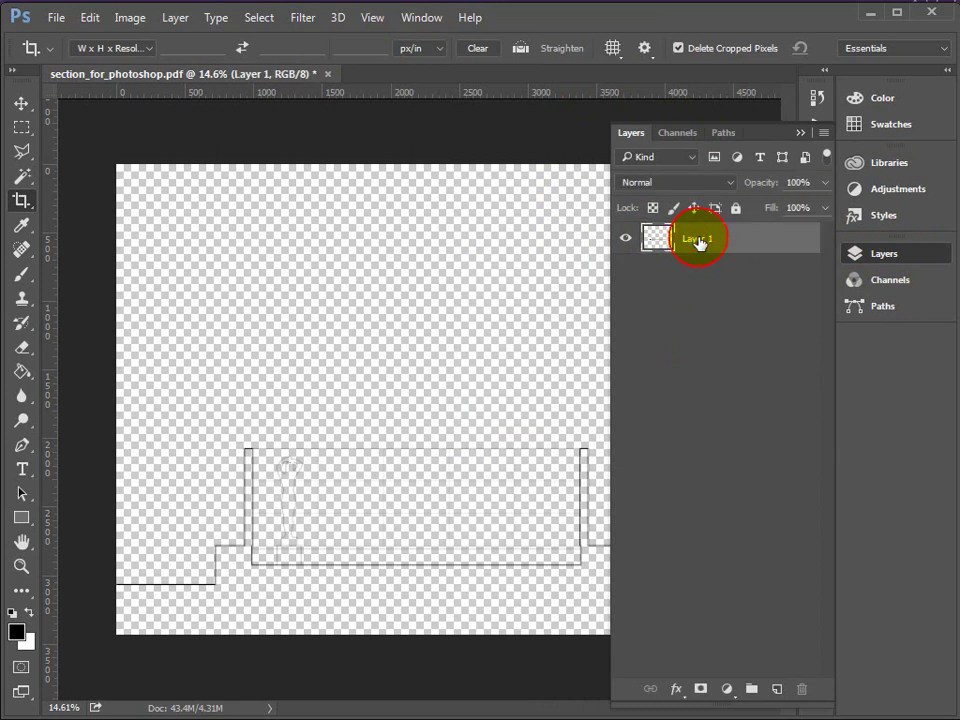
pyautogui.doubleClick(698, 240)
pyautogui.press('BackSpace')
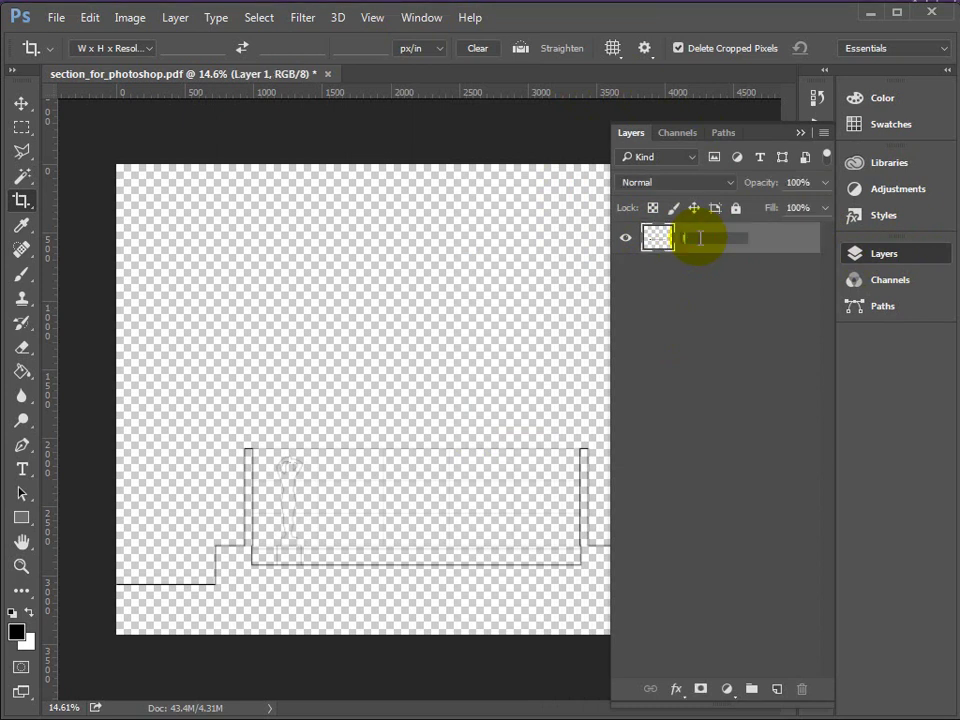
pyautogui.write('LINEWORK')
pyautogui.click(754, 368)
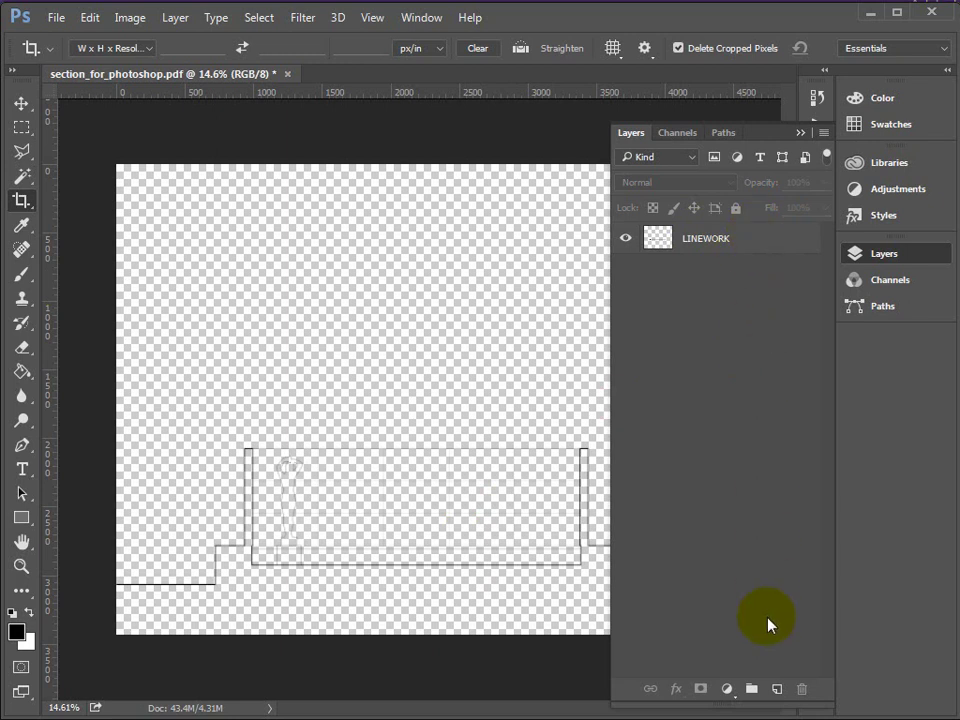
# Add a new layer below LINEWORK and name it BACKGROUND
pyautogui.click(779, 690)
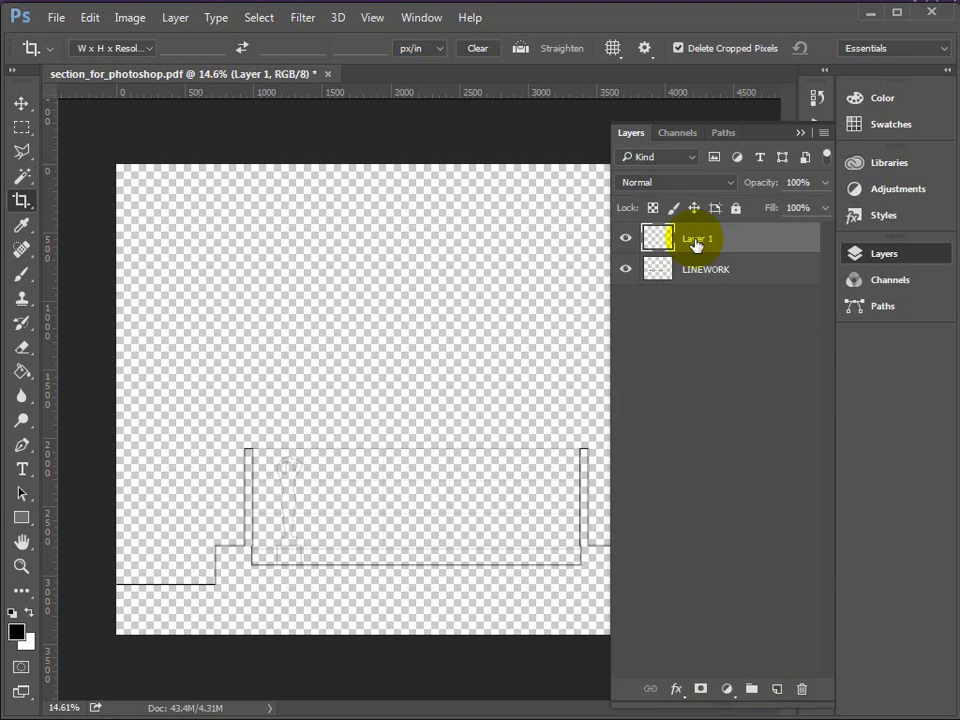
pyautogui.moveTo(697, 245); pyautogui.dragTo(731, 288)
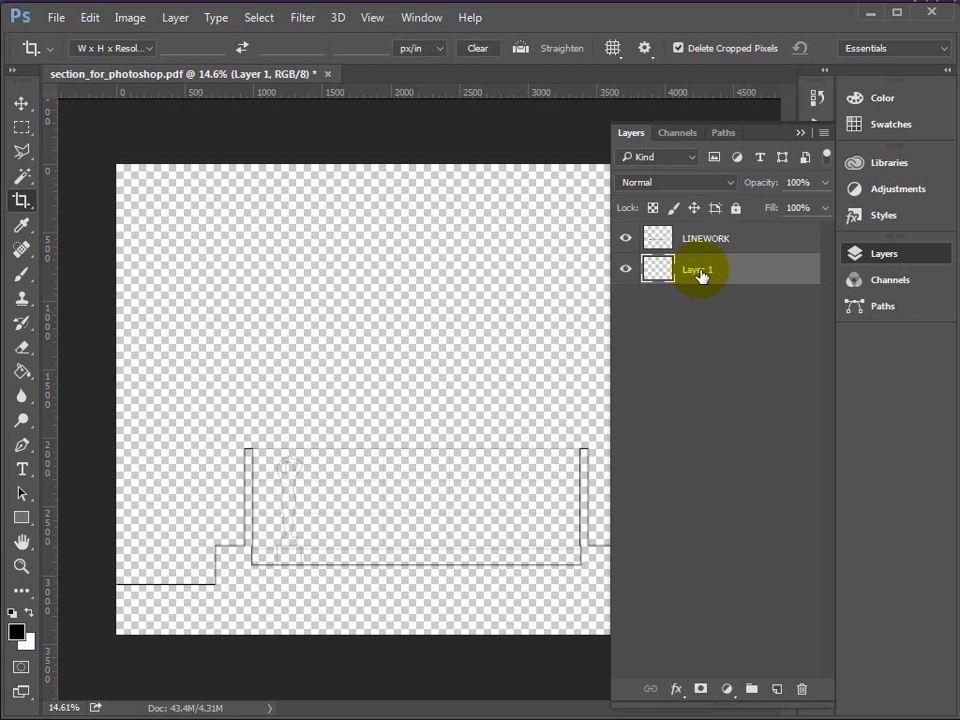
pyautogui.doubleClick(699, 270)
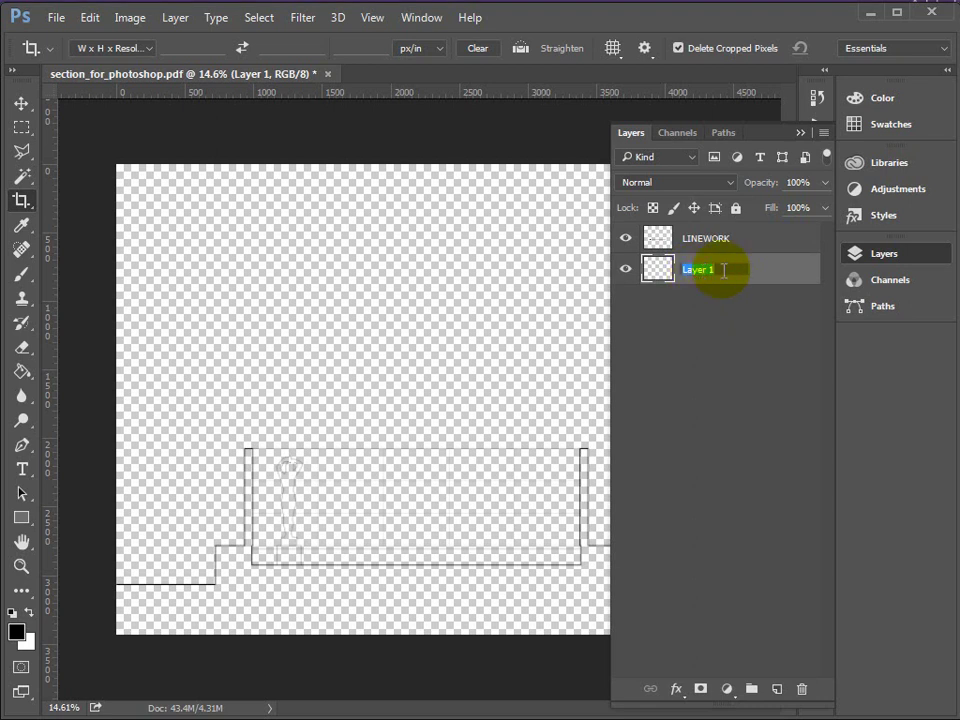
pyautogui.write('BACKGROUND')
pyautogui.click(733, 358)
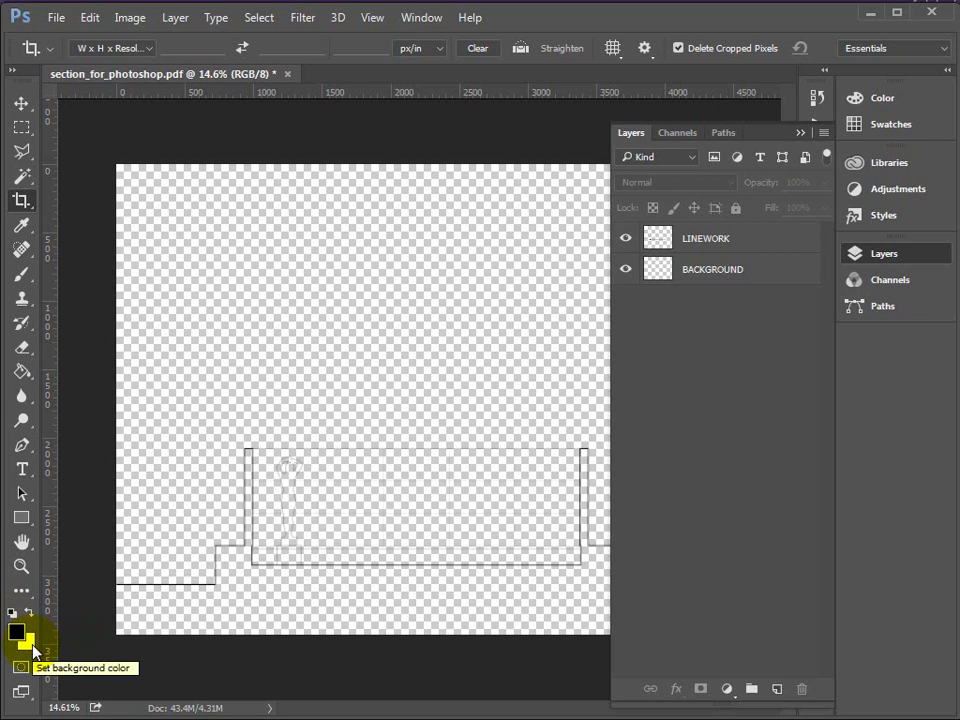
# Set white as the foreground colour and Paint Bucket fill the BACKGROUND layer white
pyautogui.click(12, 612)
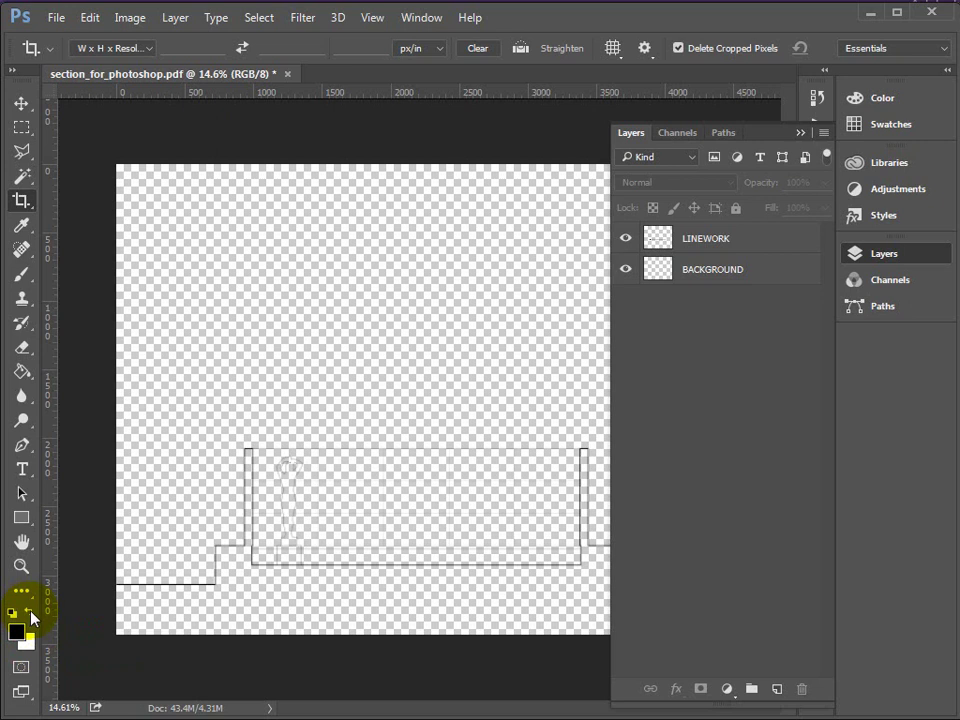
pyautogui.click(29, 614)
pyautogui.click(21, 376)
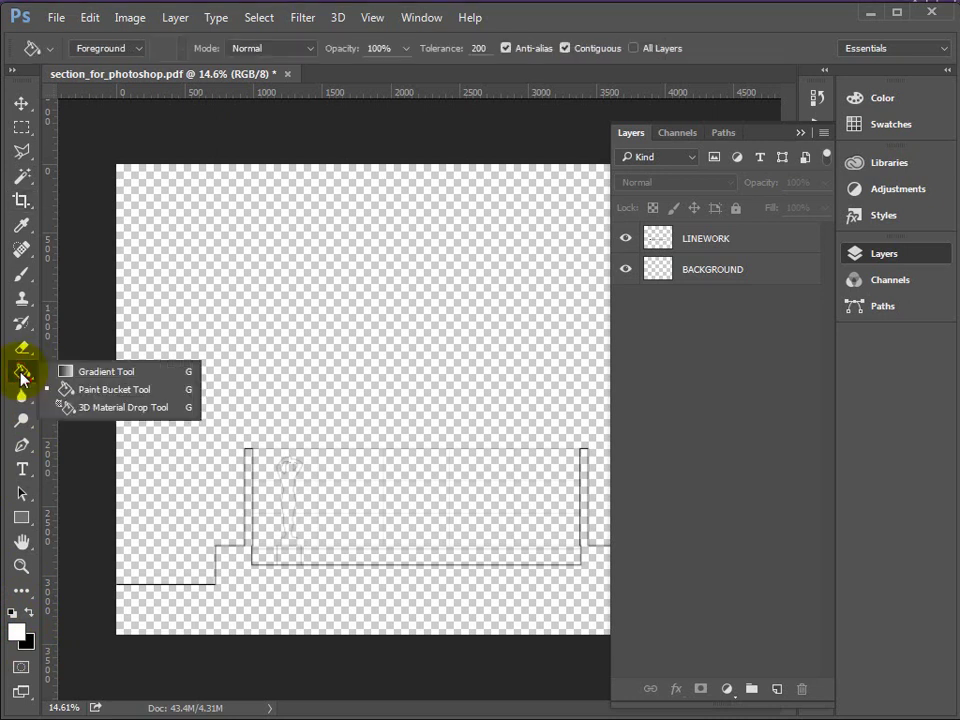
pyautogui.click(87, 374)
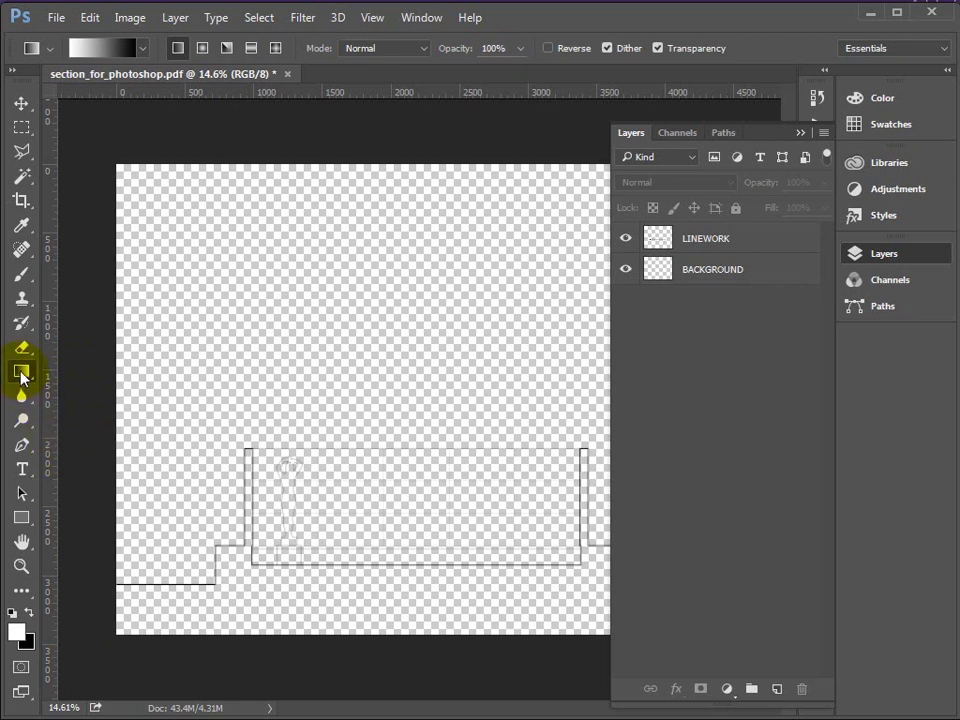
pyautogui.click(22, 376)
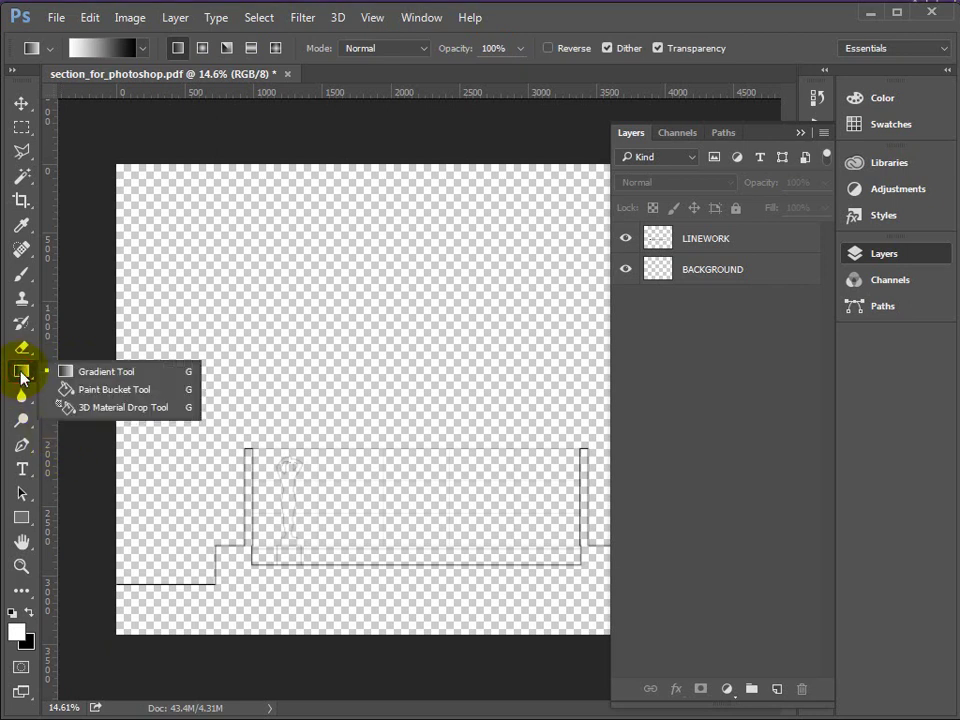
pyautogui.click(104, 374)
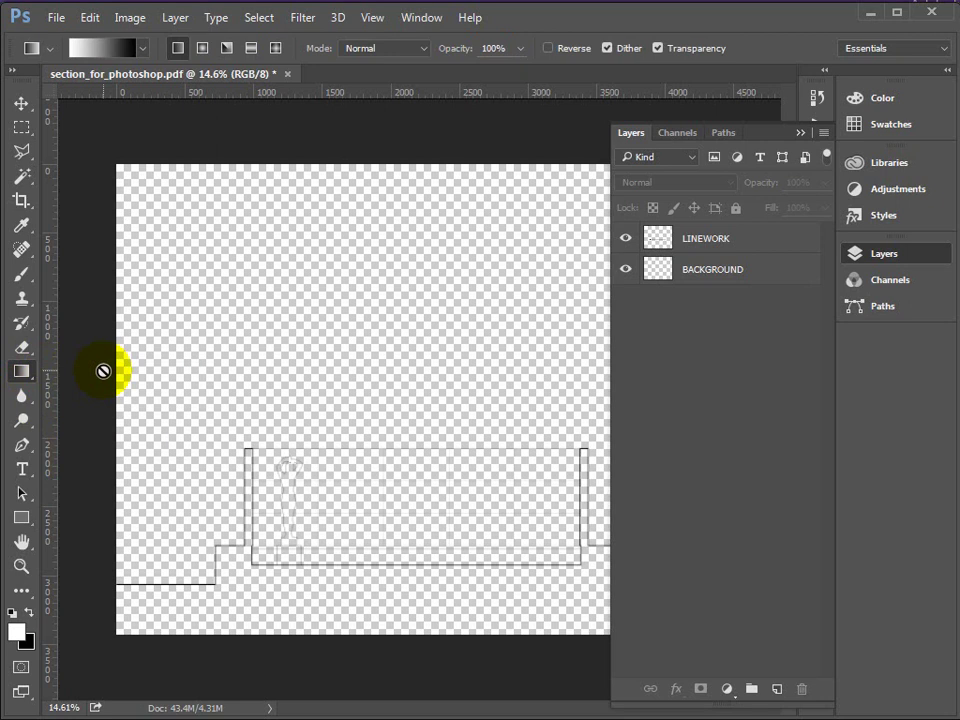
pyautogui.click(21, 372)
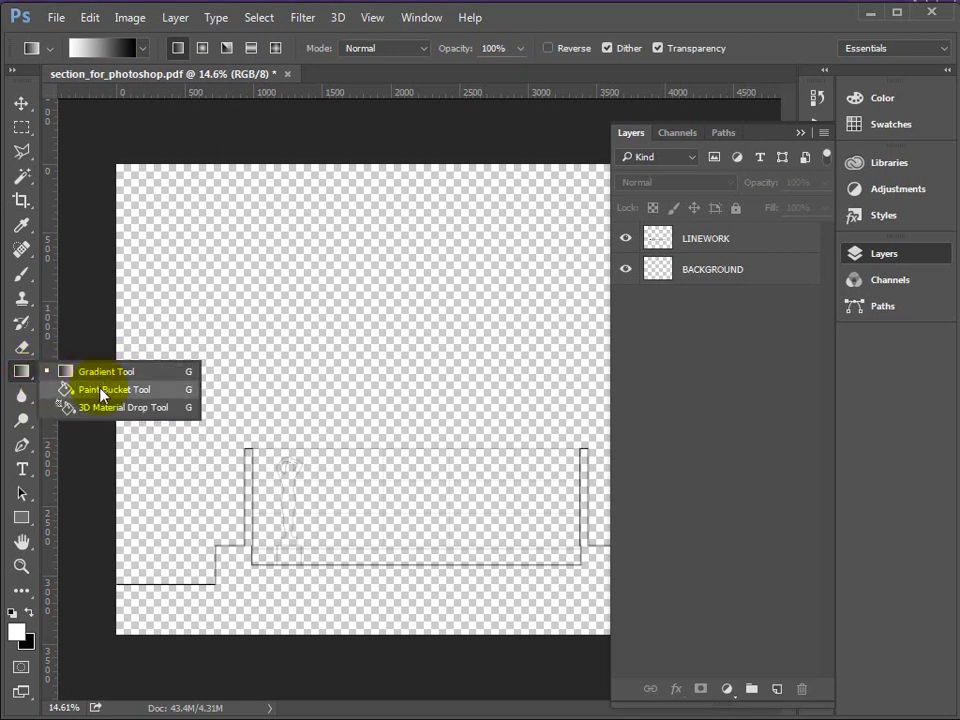
pyautogui.click(104, 390)
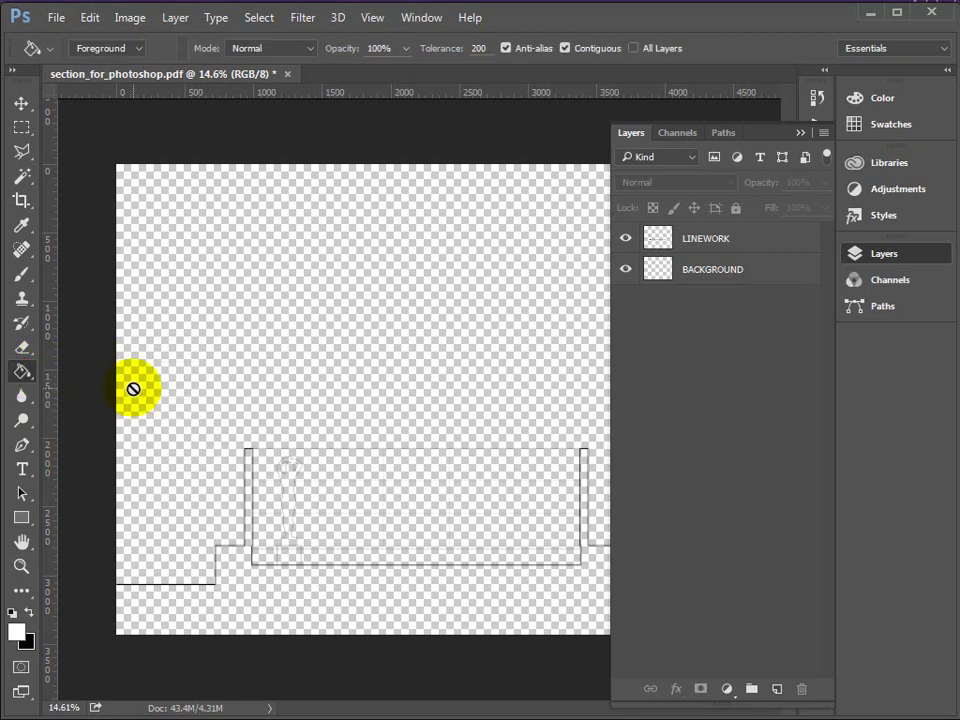
pyautogui.click(715, 272)
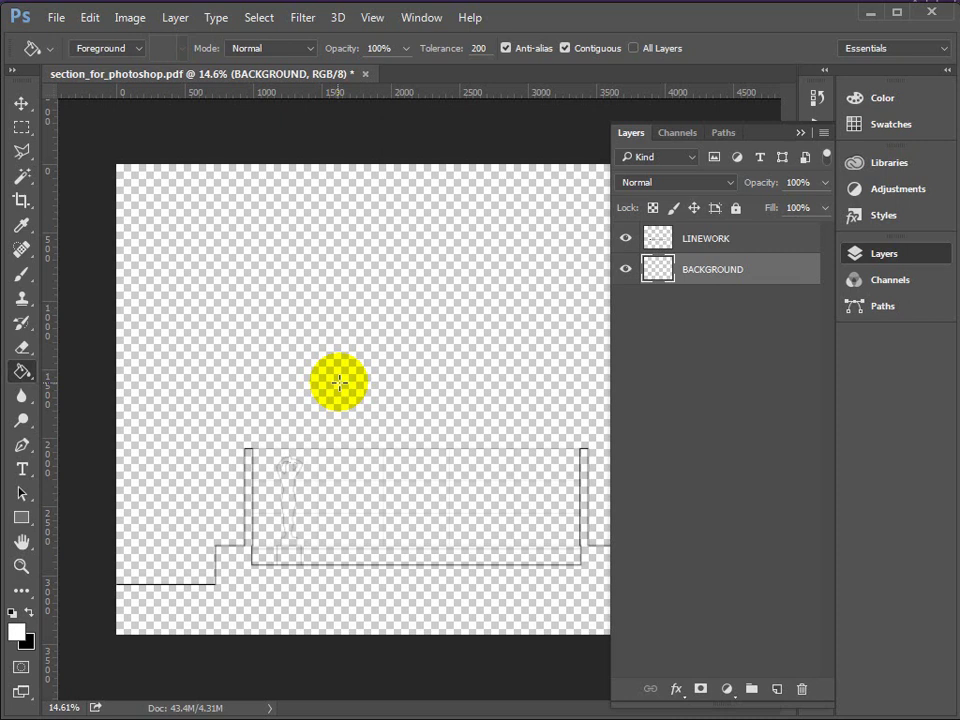
pyautogui.click(209, 359)
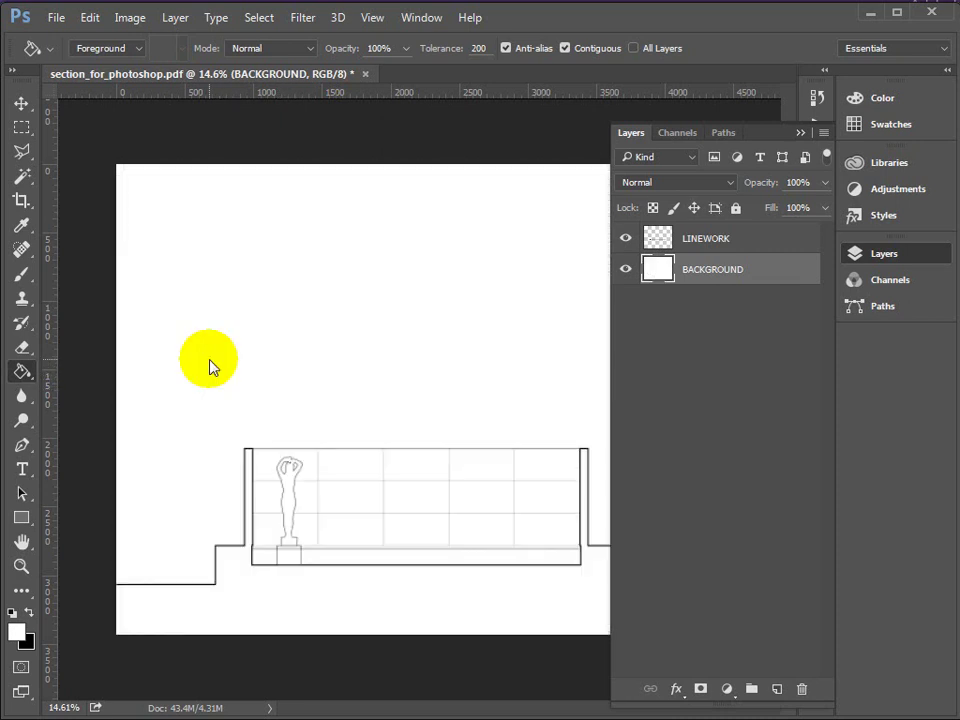
# Fill the ground and side walls on the LINEWORK layer with black
pyautogui.click(714, 241)
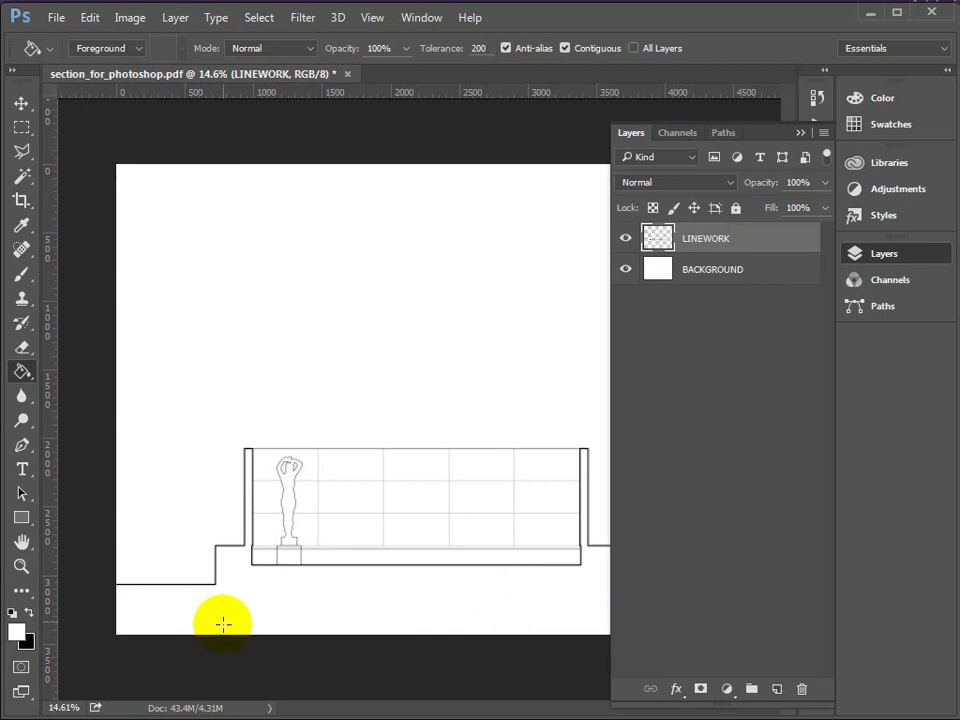
pyautogui.click(30, 614)
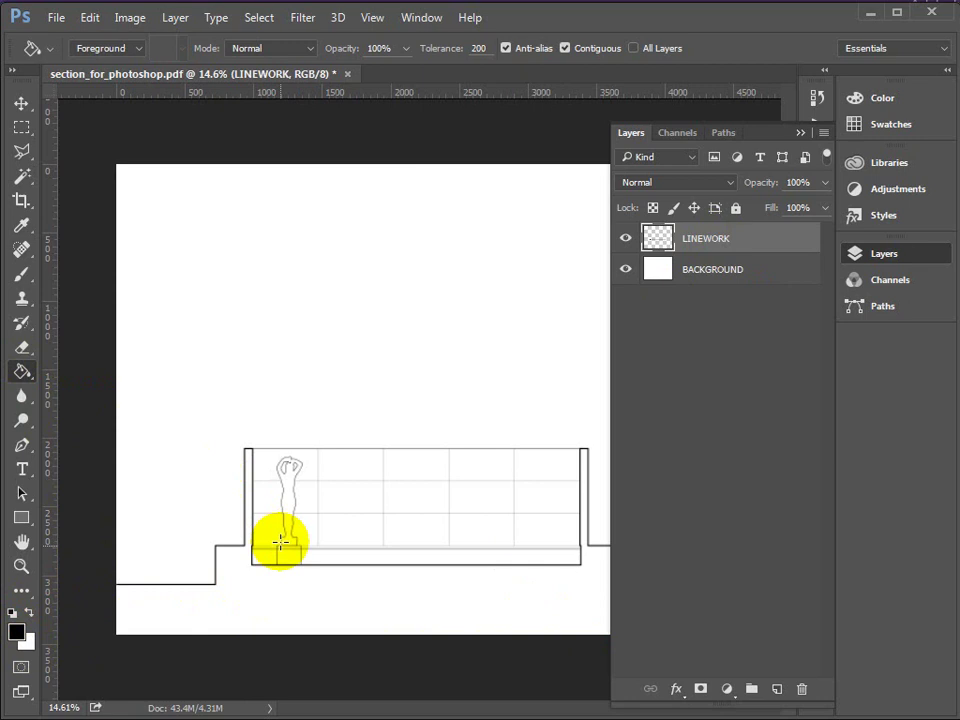
pyautogui.click(347, 598)
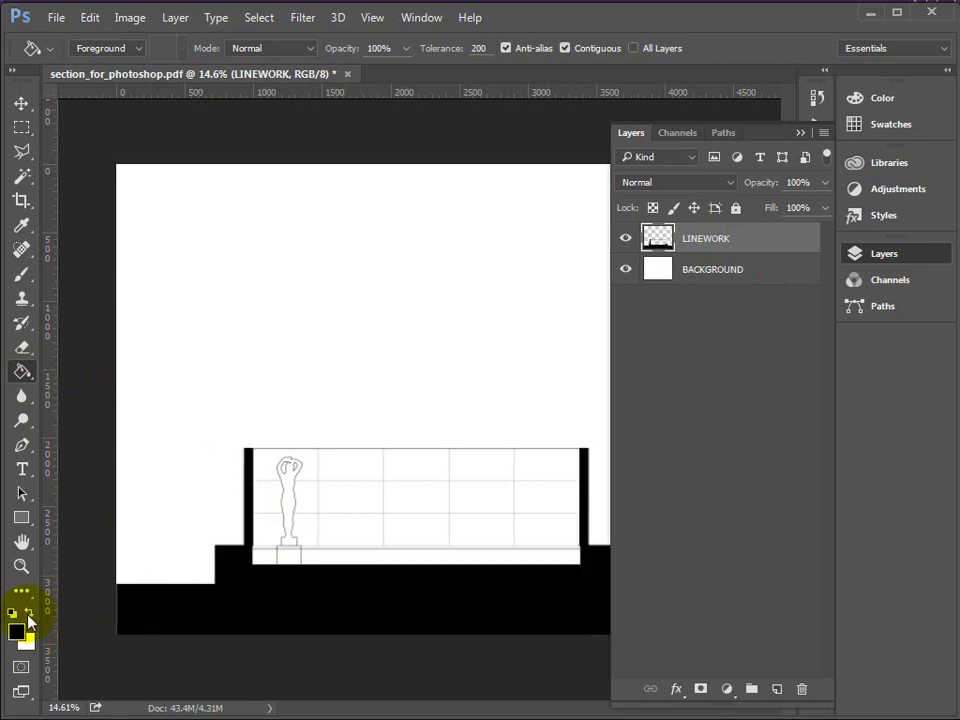
# Zoom in on the left wall column's top and fill its grey inner outline black
pyautogui.click(20, 568)
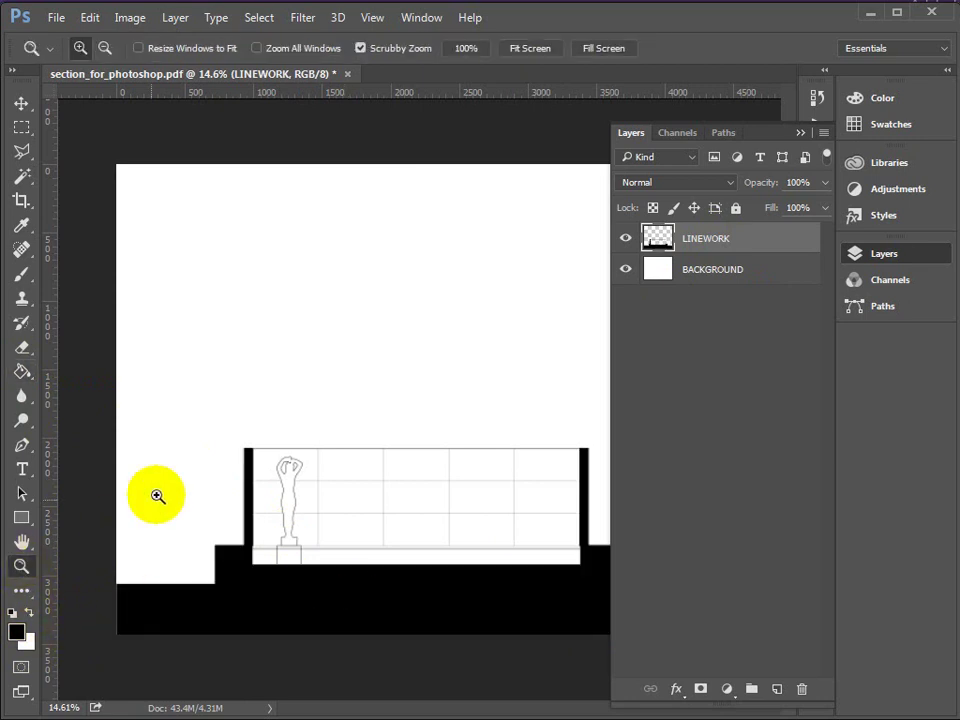
pyautogui.click(253, 465)
pyautogui.click(238, 469)
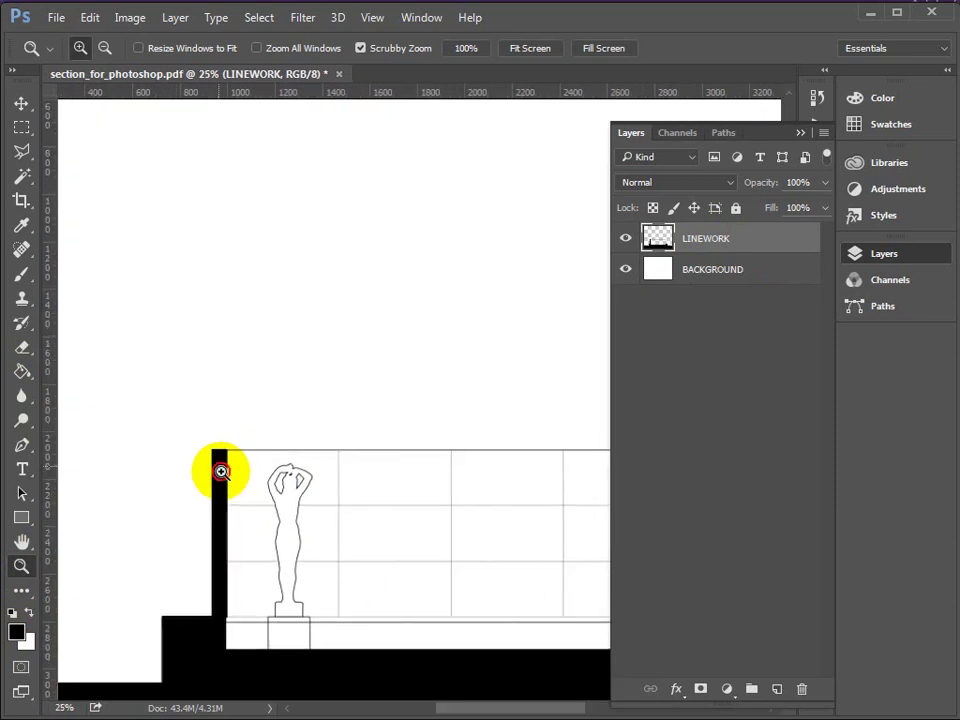
pyautogui.click(221, 469)
pyautogui.click(221, 467)
pyautogui.click(221, 466)
pyautogui.click(221, 466)
pyautogui.click(219, 446)
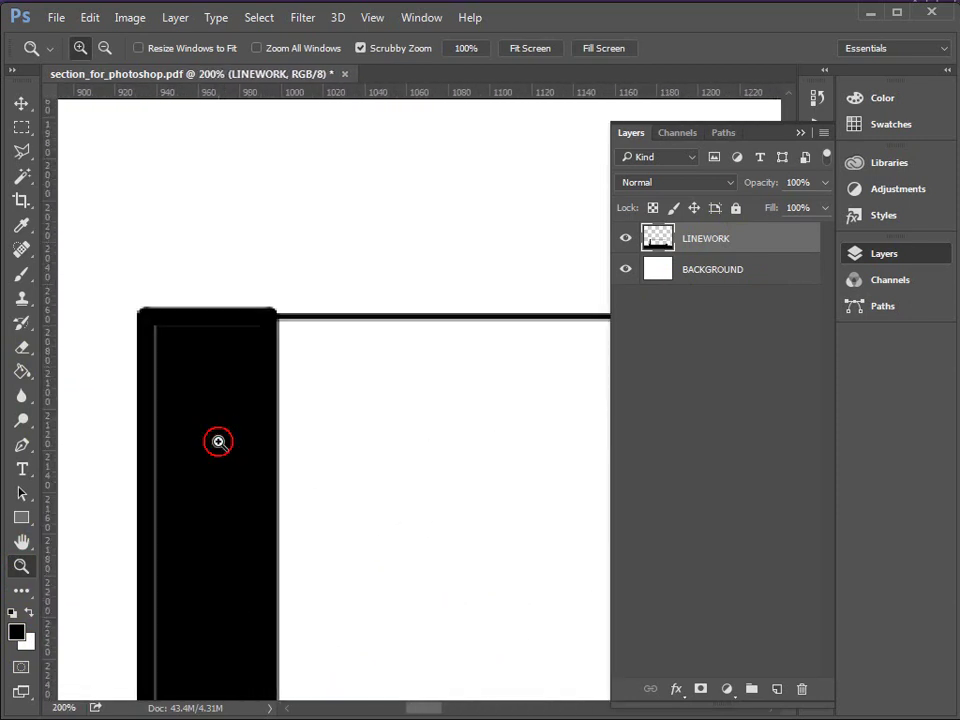
pyautogui.click(219, 444)
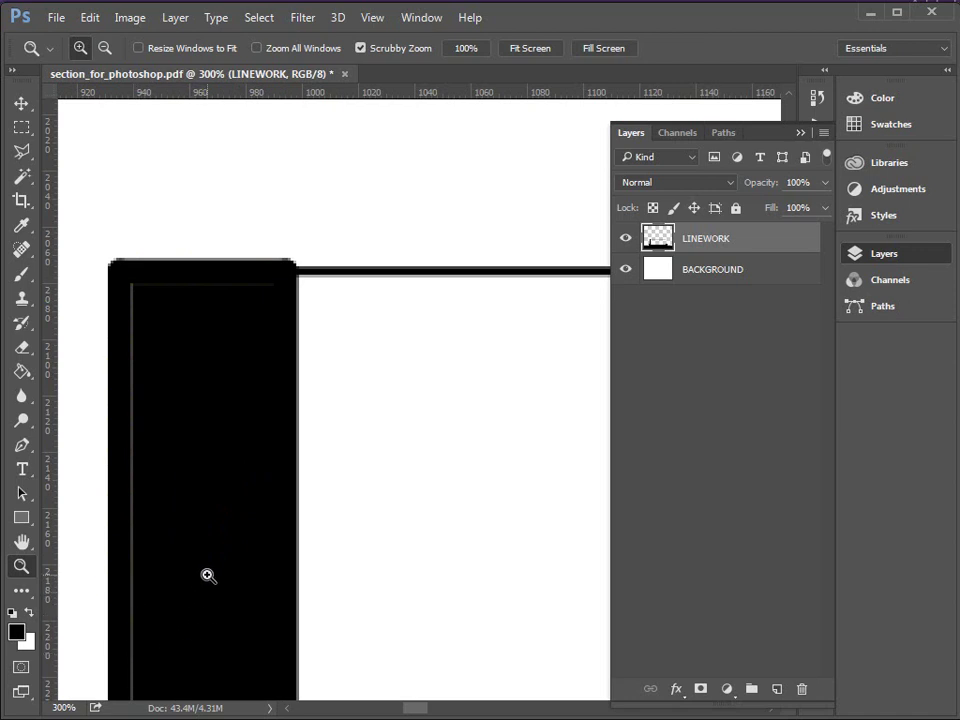
pyautogui.click(133, 344)
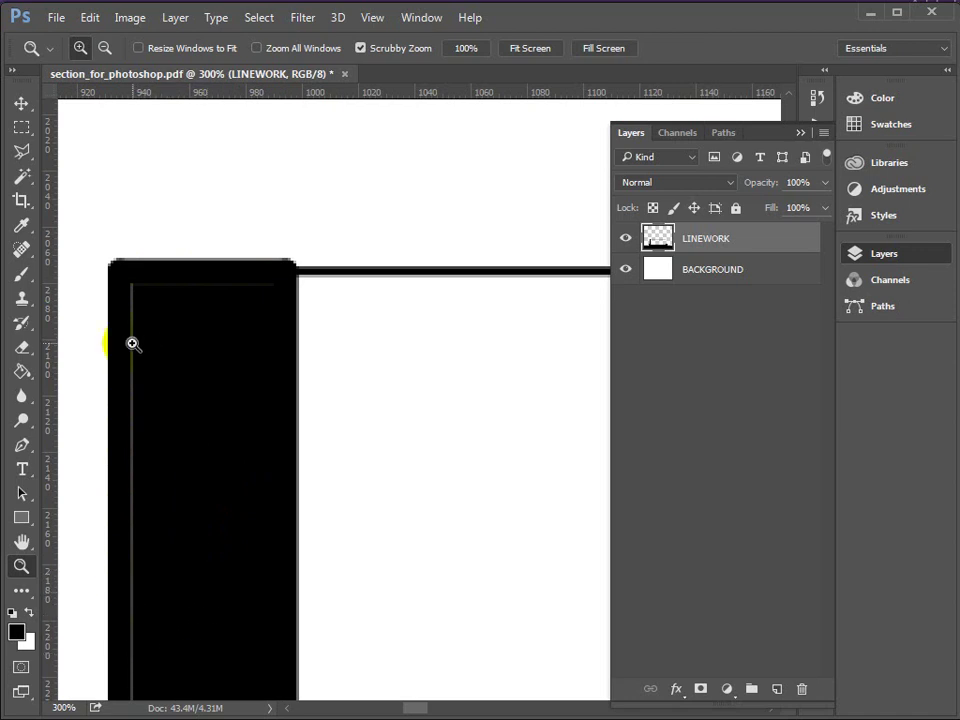
pyautogui.click(22, 372)
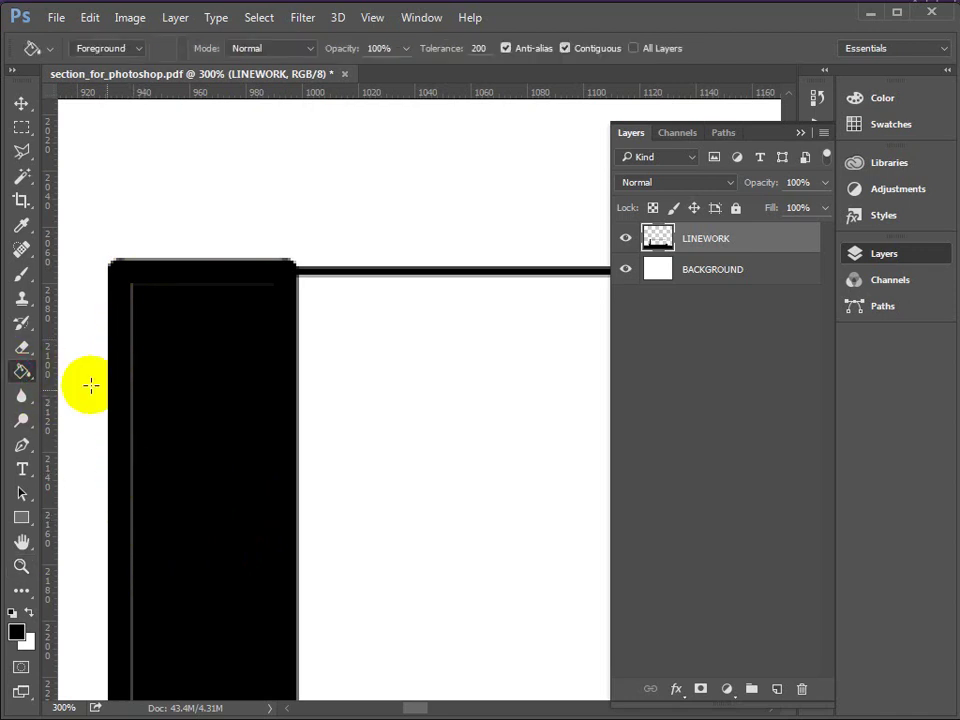
pyautogui.click(193, 447)
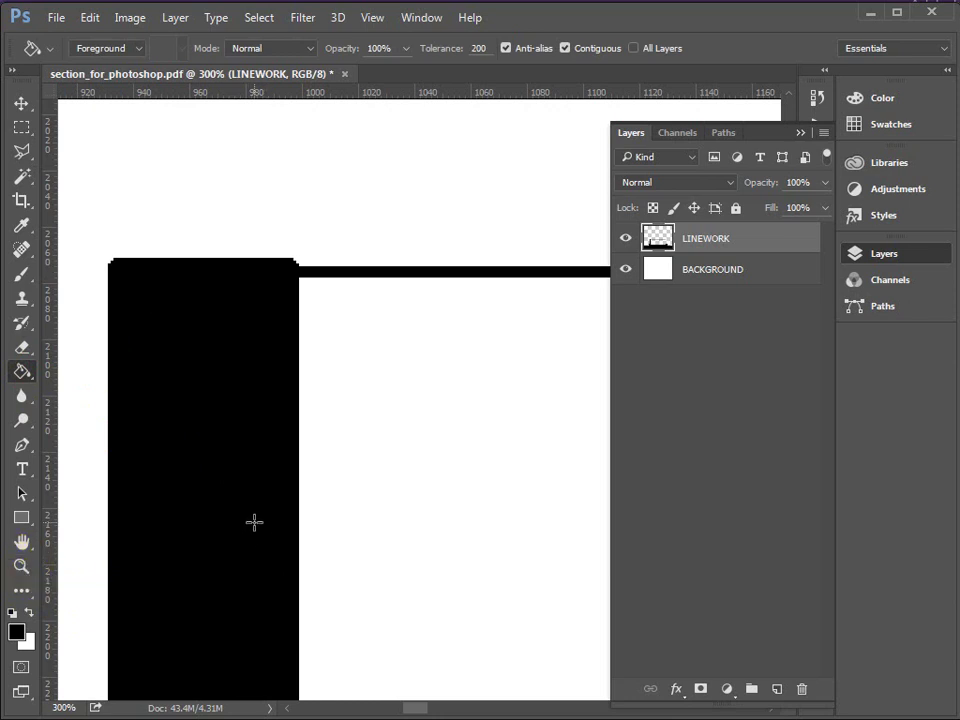
# Zoom out to review the whole section
pyautogui.click(21, 566)
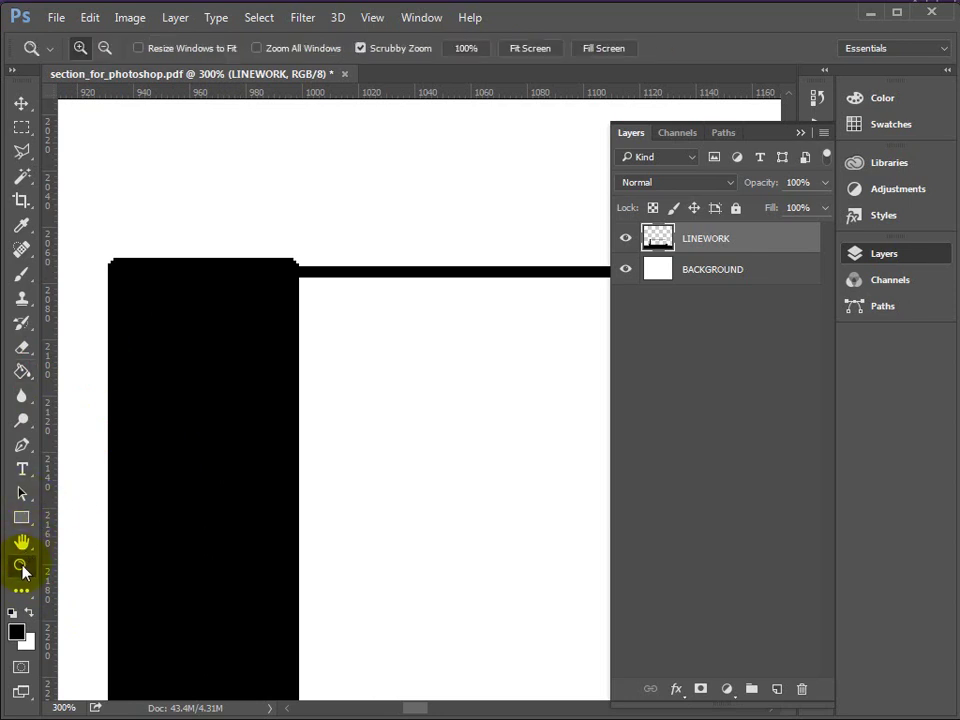
pyautogui.keyDown('alt'); pyautogui.click(471, 530); pyautogui.keyUp('alt')
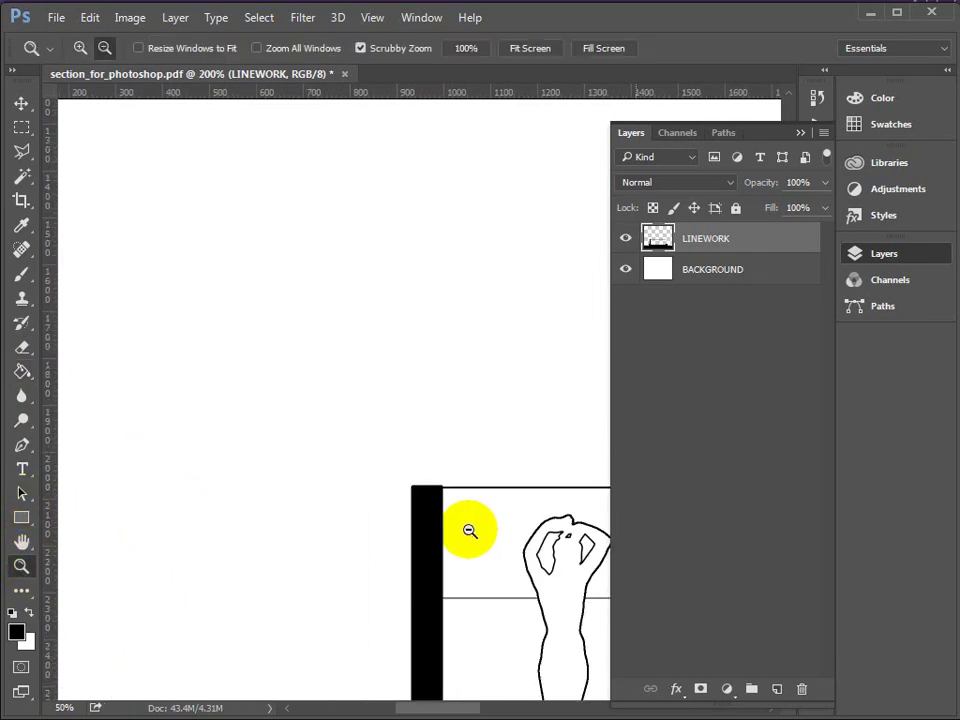
pyautogui.keyDown('alt'); pyautogui.click(466, 530); pyautogui.keyUp('alt')
pyautogui.keyDown('alt'); pyautogui.click(481, 512); pyautogui.keyUp('alt')
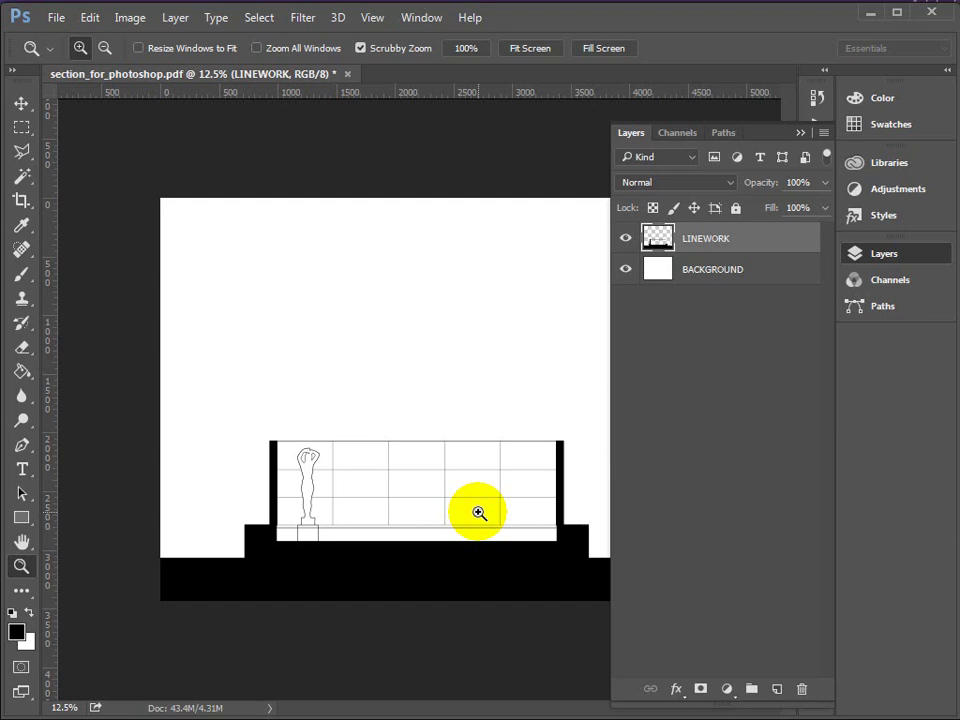
pyautogui.click(477, 511)
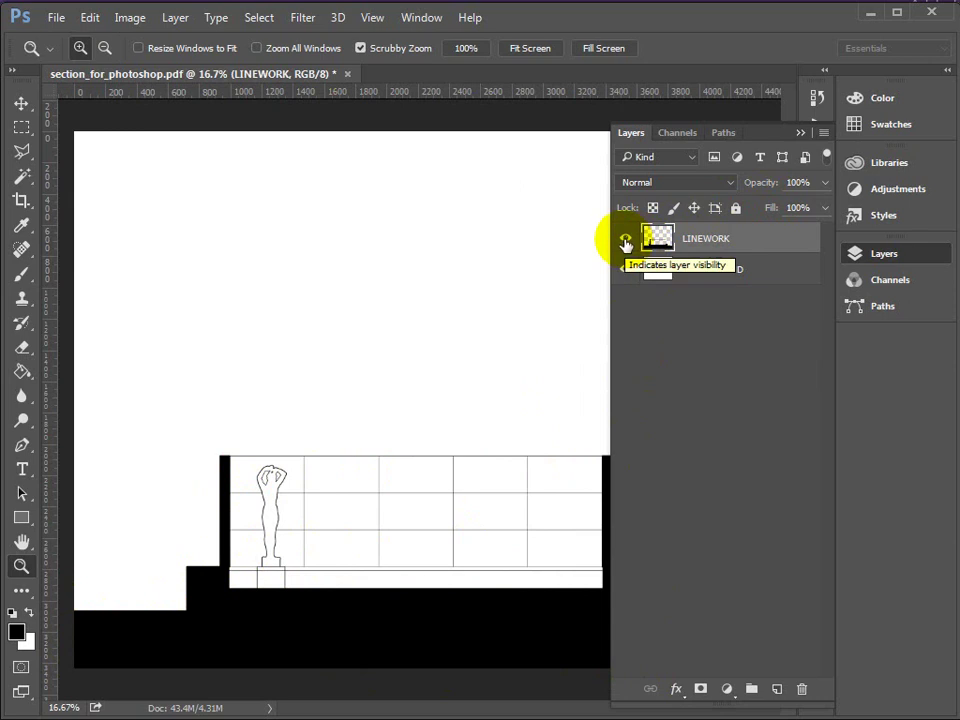
# Collapse the Layers panel and zoom to about 300% on the left wall's top
pyautogui.click(800, 133)
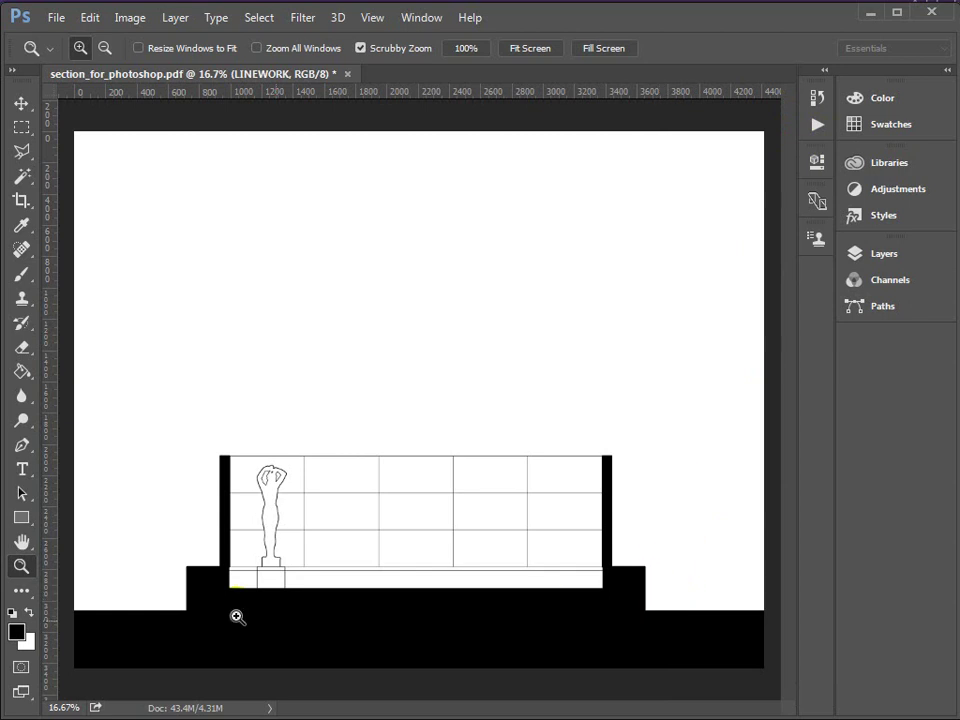
pyautogui.click(229, 468)
pyautogui.click(223, 462)
pyautogui.click(225, 453)
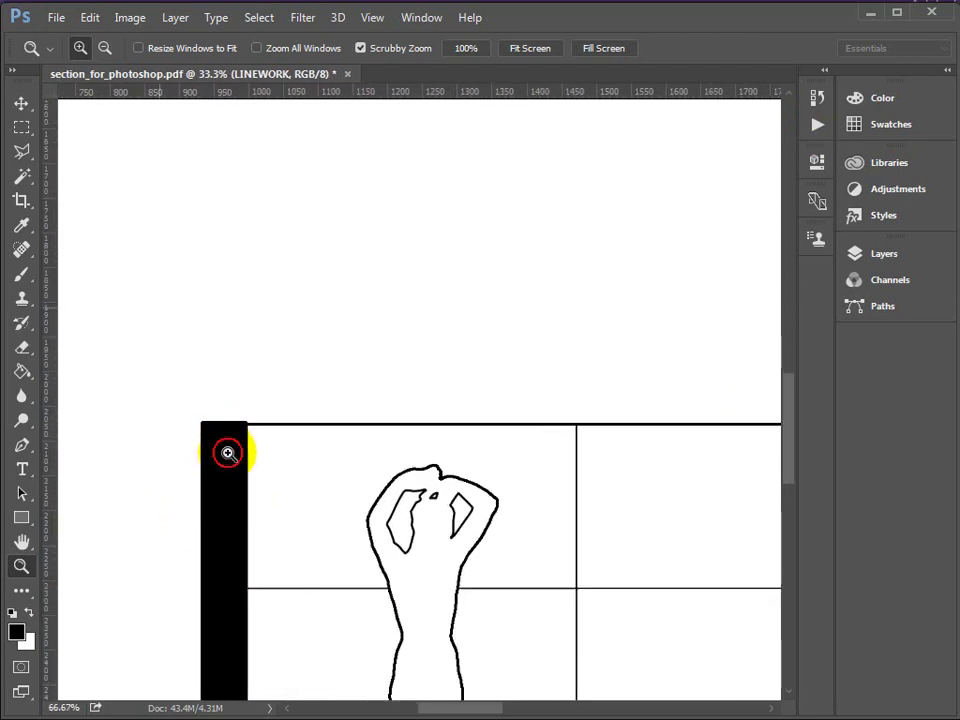
pyautogui.click(227, 450)
pyautogui.click(227, 450)
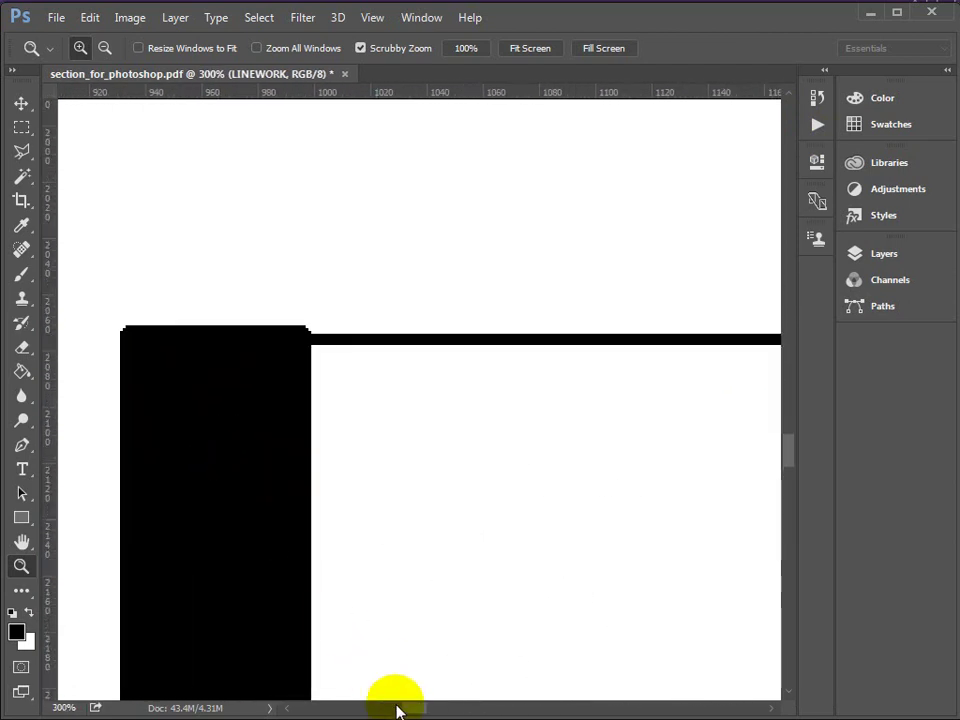
pyautogui.click(408, 710)
pyautogui.moveTo(408, 710); pyautogui.dragTo(403, 707)
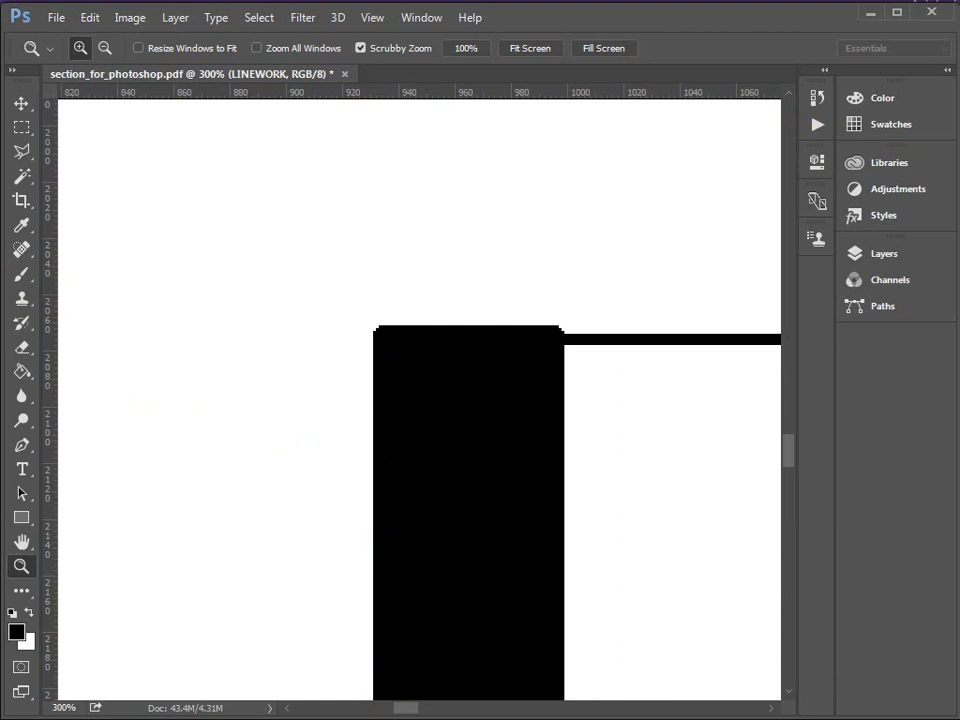
# Pick the Polygonal Lasso and place points along the left wall's top and inner corners
pyautogui.click(22, 152)
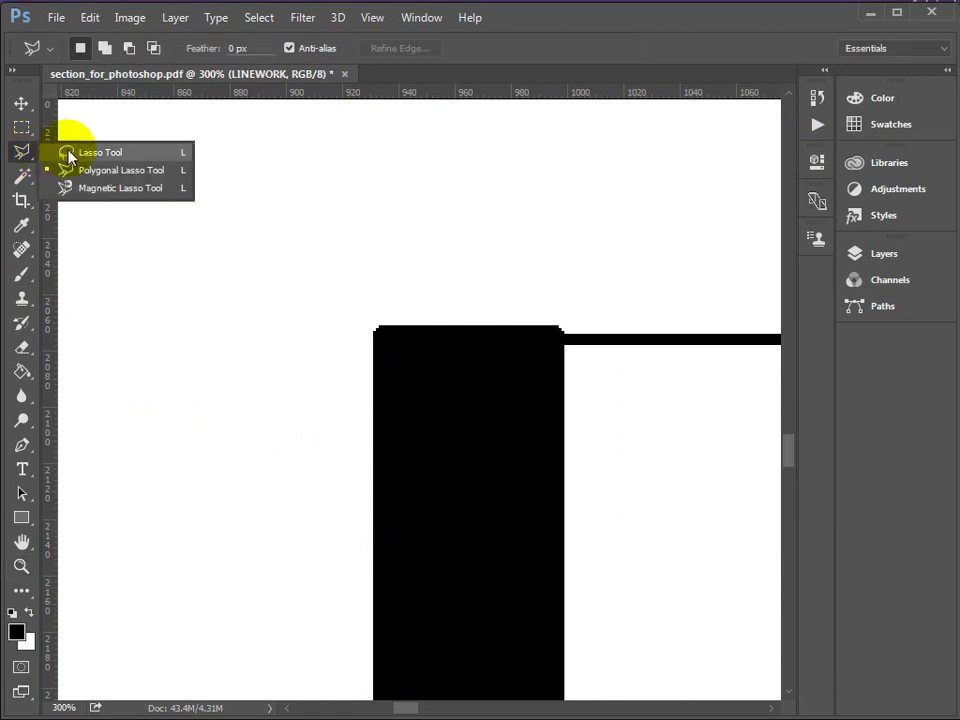
pyautogui.click(96, 155)
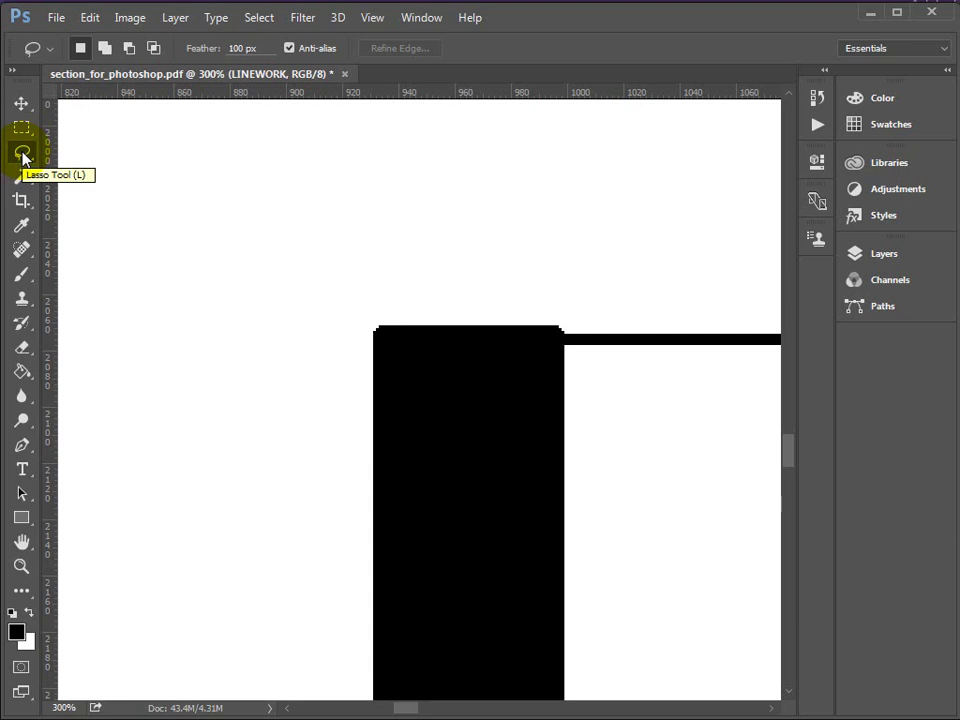
pyautogui.moveTo(23, 155)
pyautogui.mouseDown()
pyautogui.moveTo(86, 158)
pyautogui.moveTo(92, 172)
pyautogui.mouseUp()
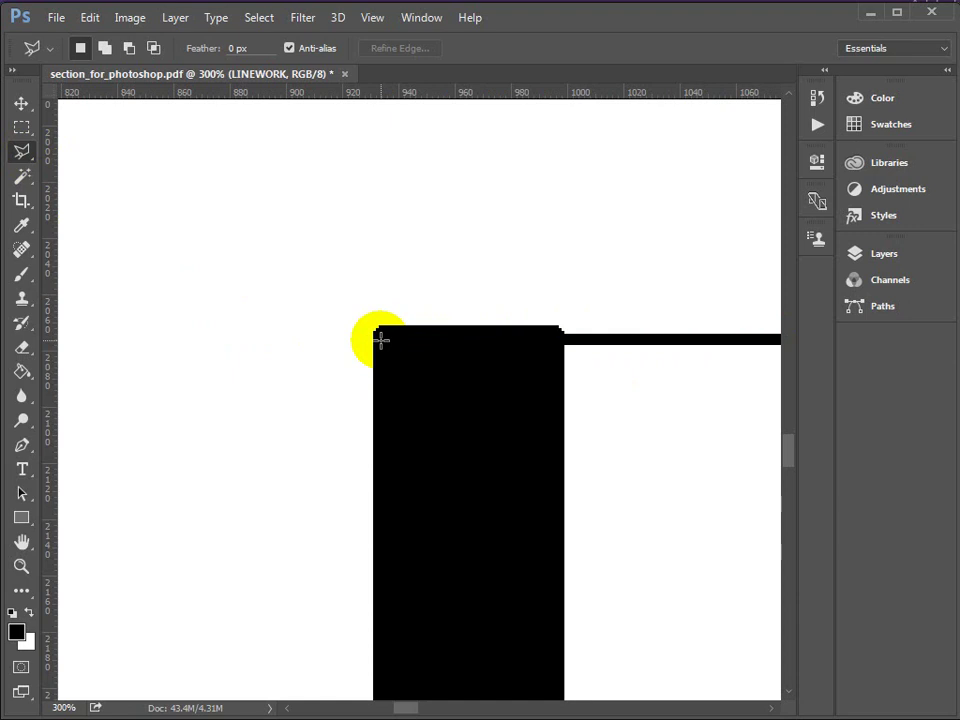
pyautogui.click(381, 340)
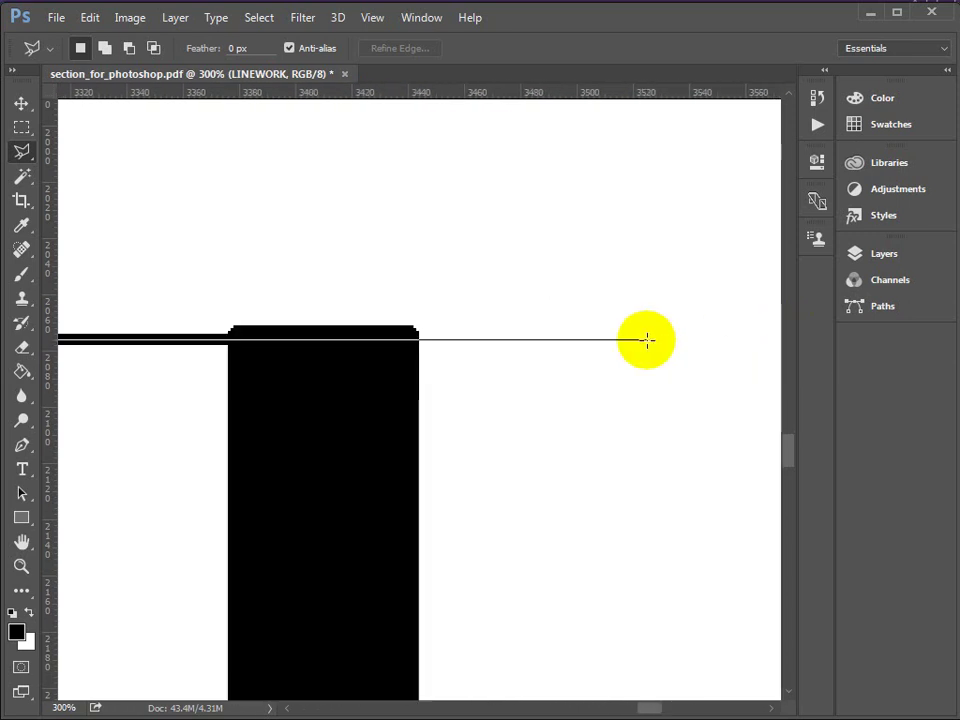
pyautogui.click(410, 336)
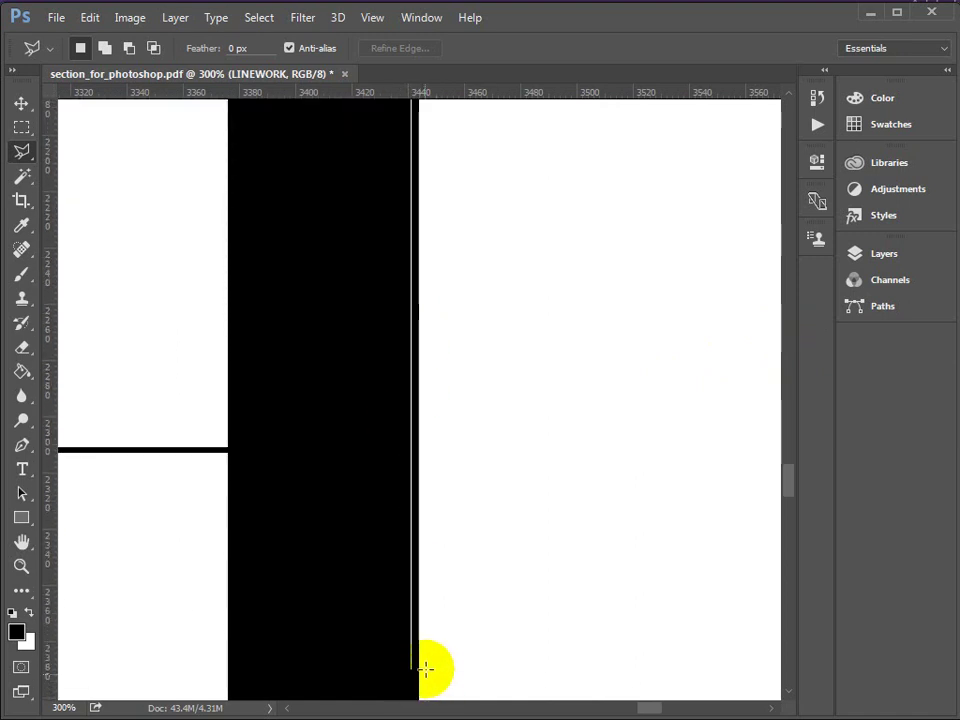
pyautogui.click(411, 681)
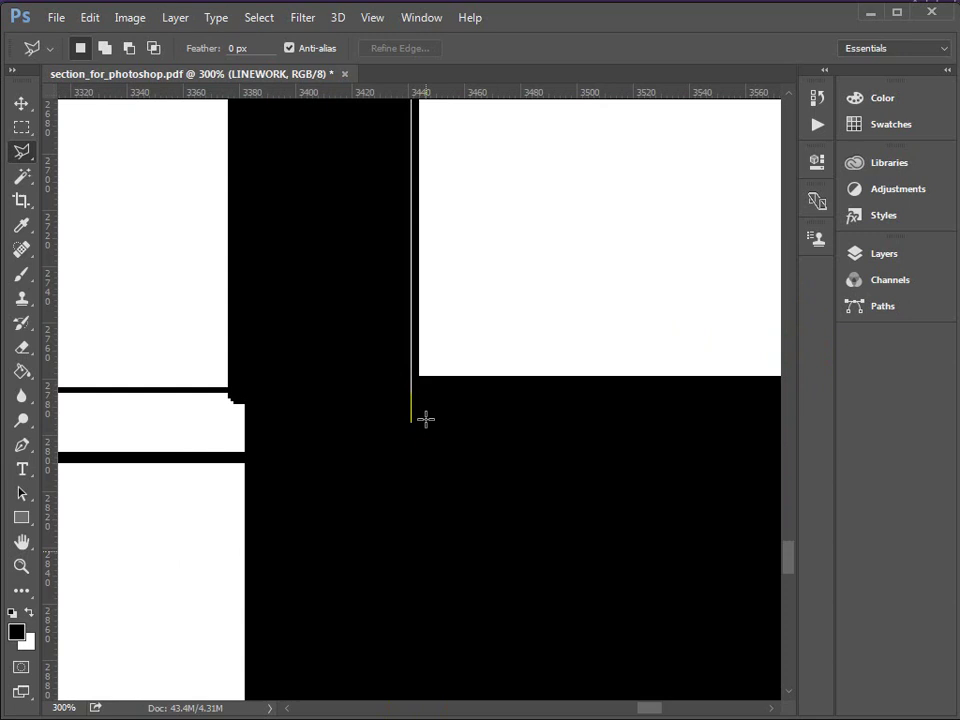
pyautogui.click(411, 378)
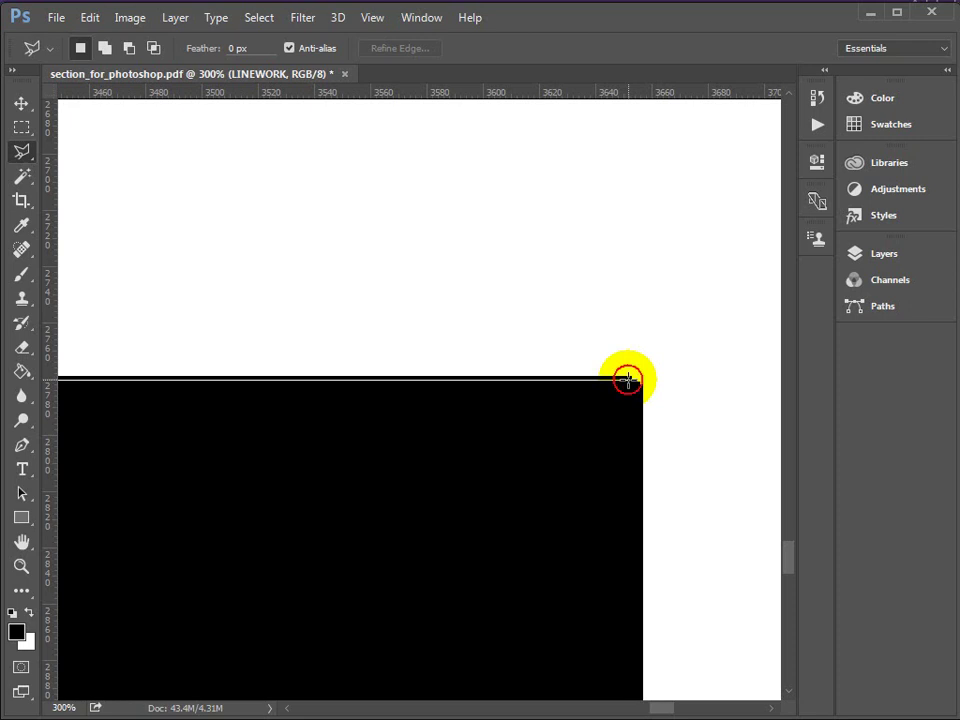
pyautogui.click(627, 379)
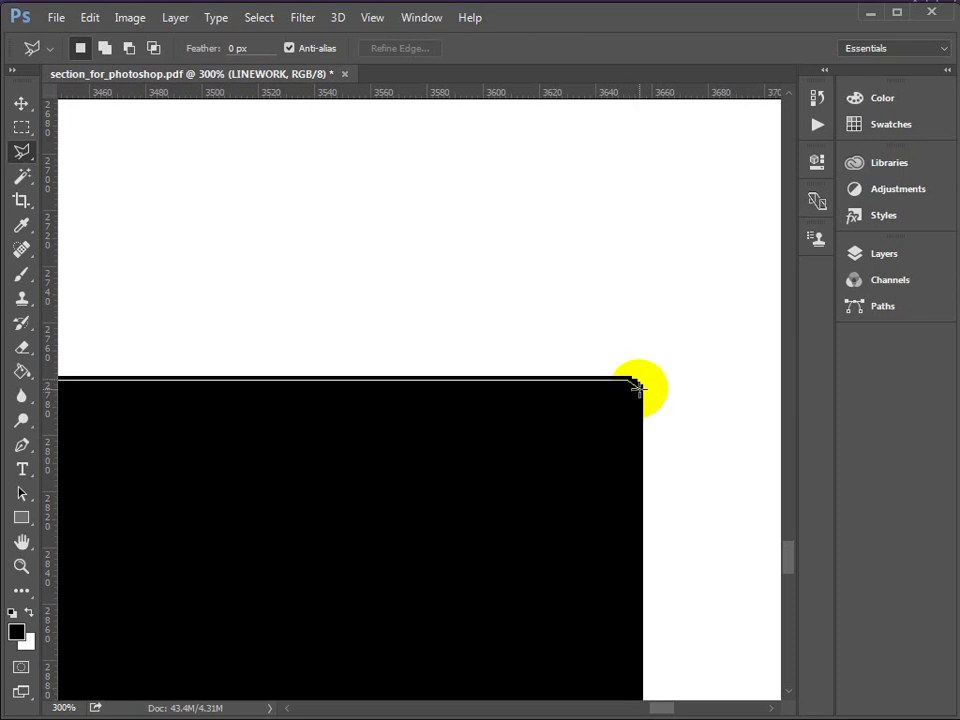
# Continue the outline down and across the black base corners, scrolling the view as needed
pyautogui.scroll(-3, 634, 521)
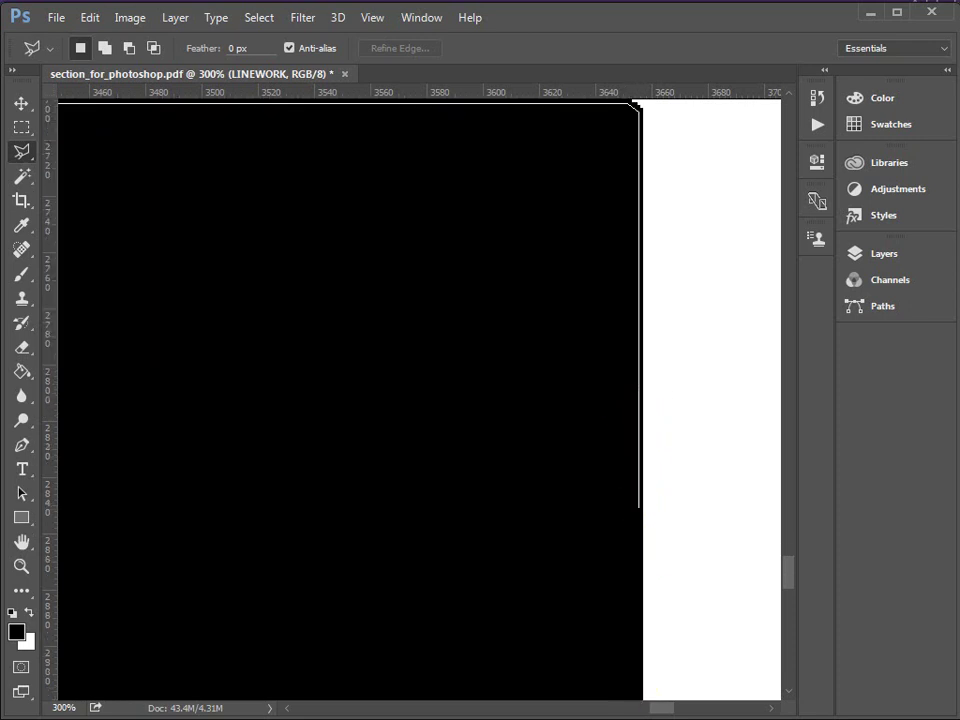
pyautogui.scroll(-3, 639, 650)
pyautogui.click(639, 516)
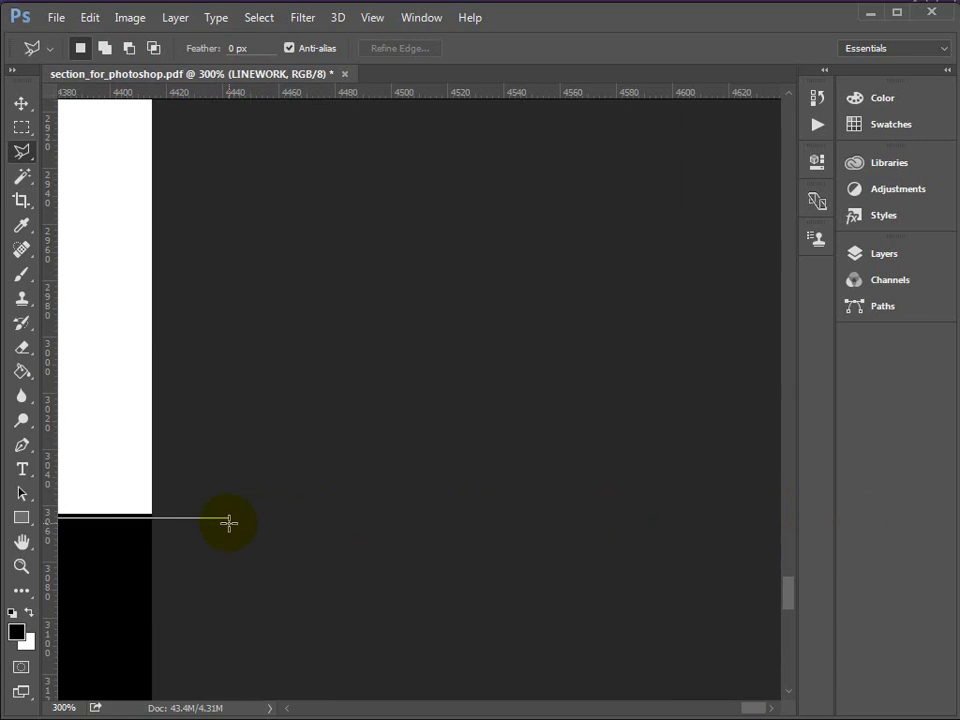
pyautogui.scroll(-10, 225, 643)
pyautogui.click(228, 293)
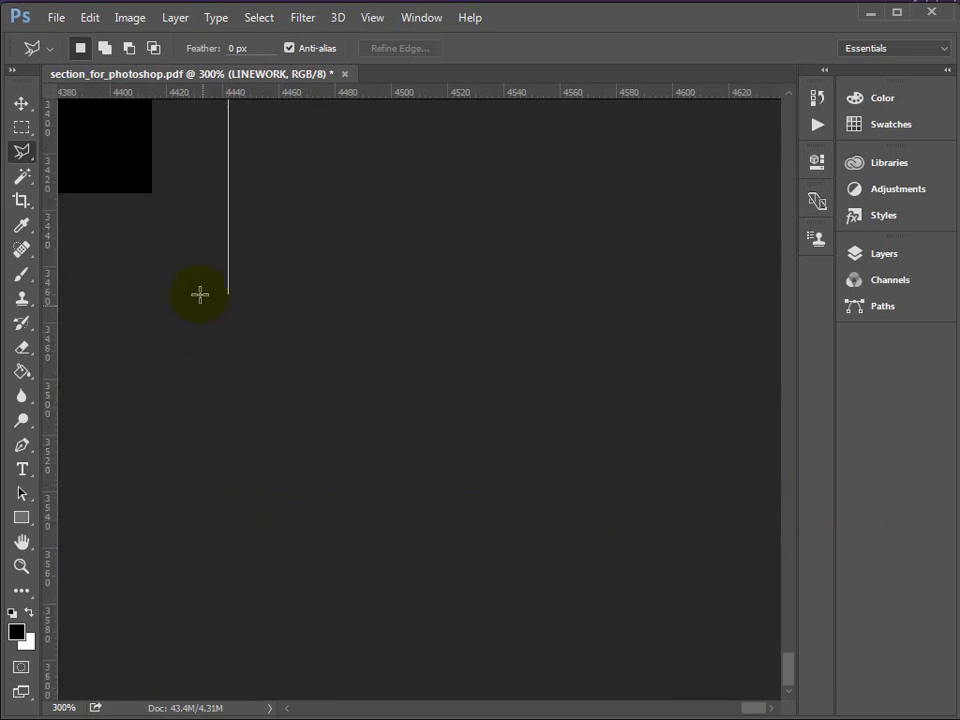
pyautogui.hscroll(-10, 200, 263)
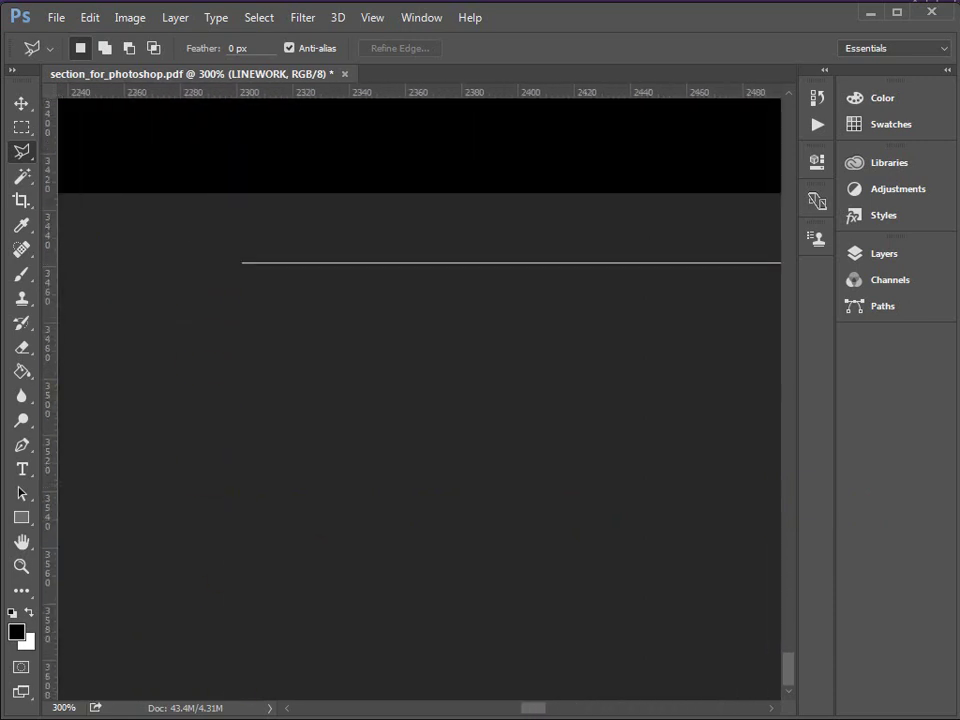
pyautogui.hscroll(-5, 197, 223)
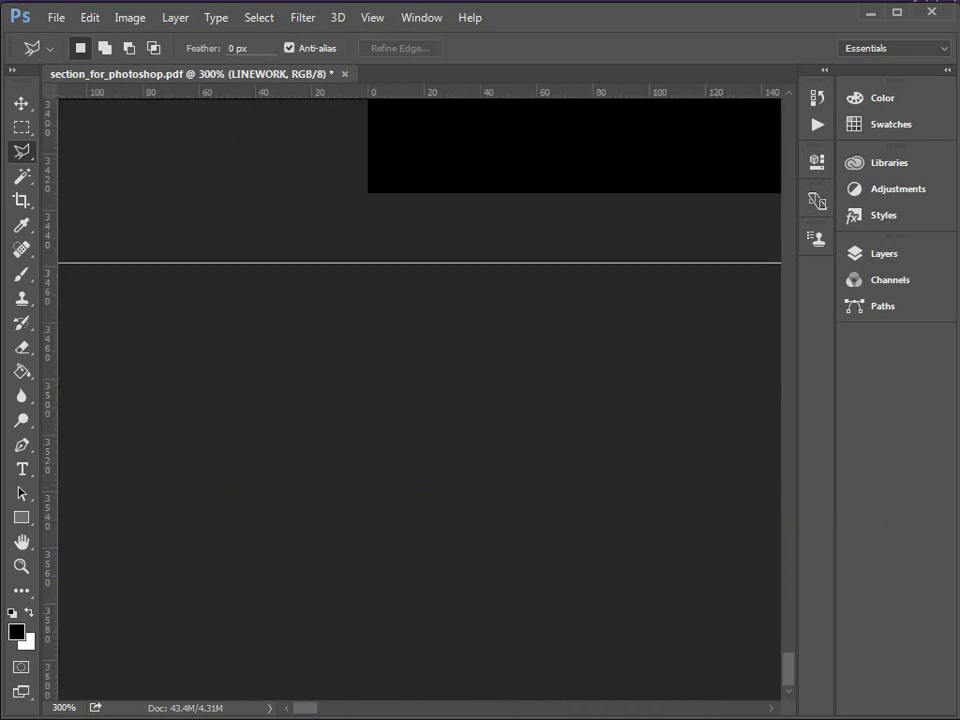
pyautogui.click(632, 232)
# Trace the remaining black region corners back up and close the selection at the start point
pyautogui.scroll(3, 635, 180)
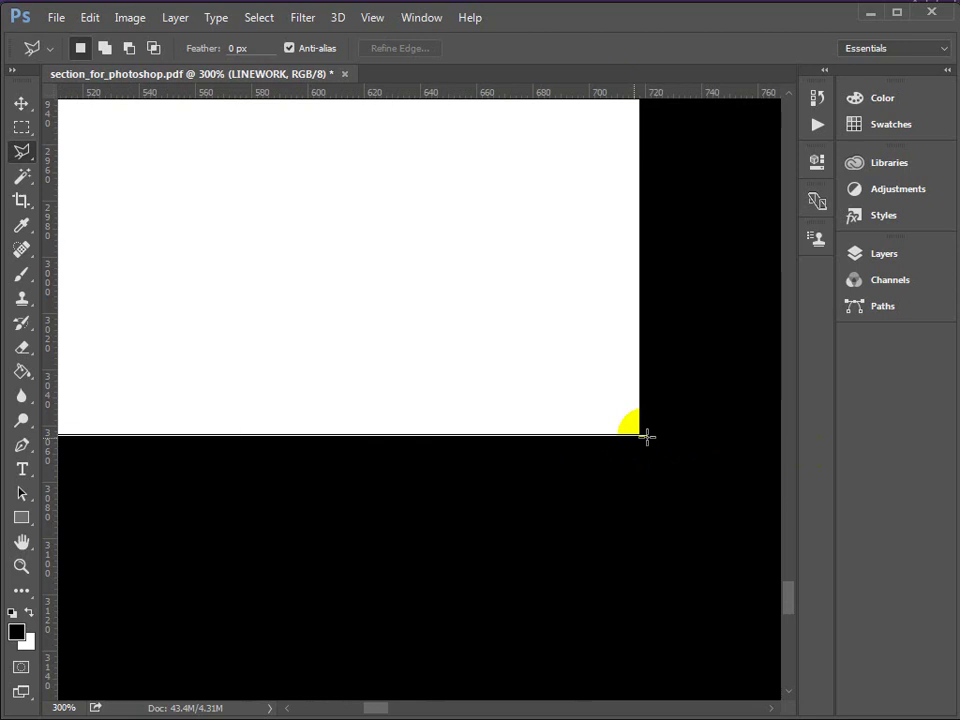
pyautogui.click(643, 435)
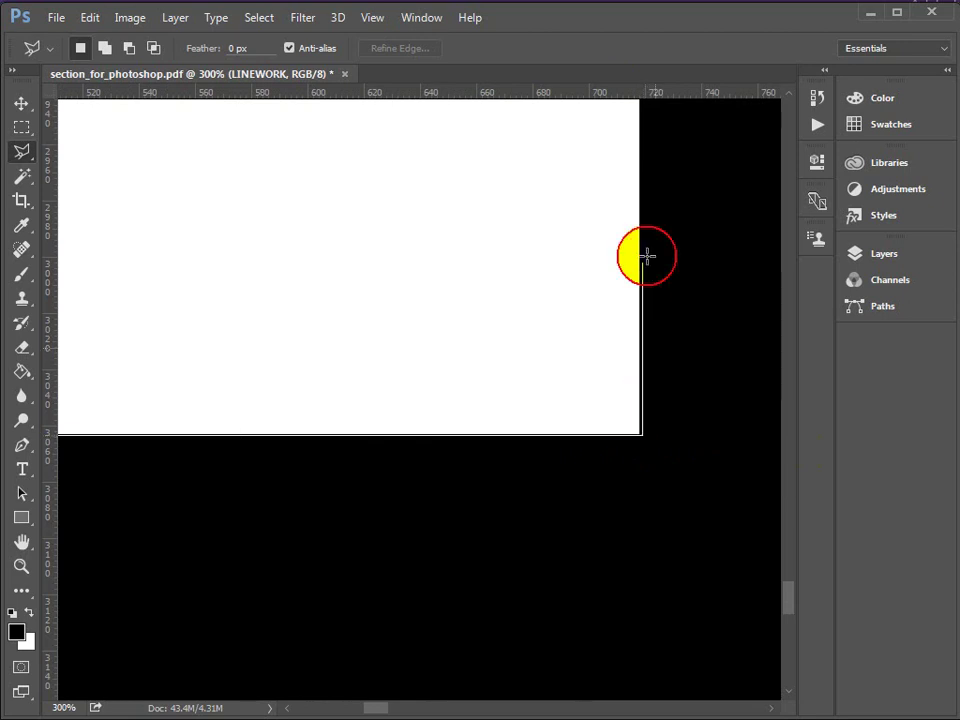
pyautogui.scroll(3, 635, 140)
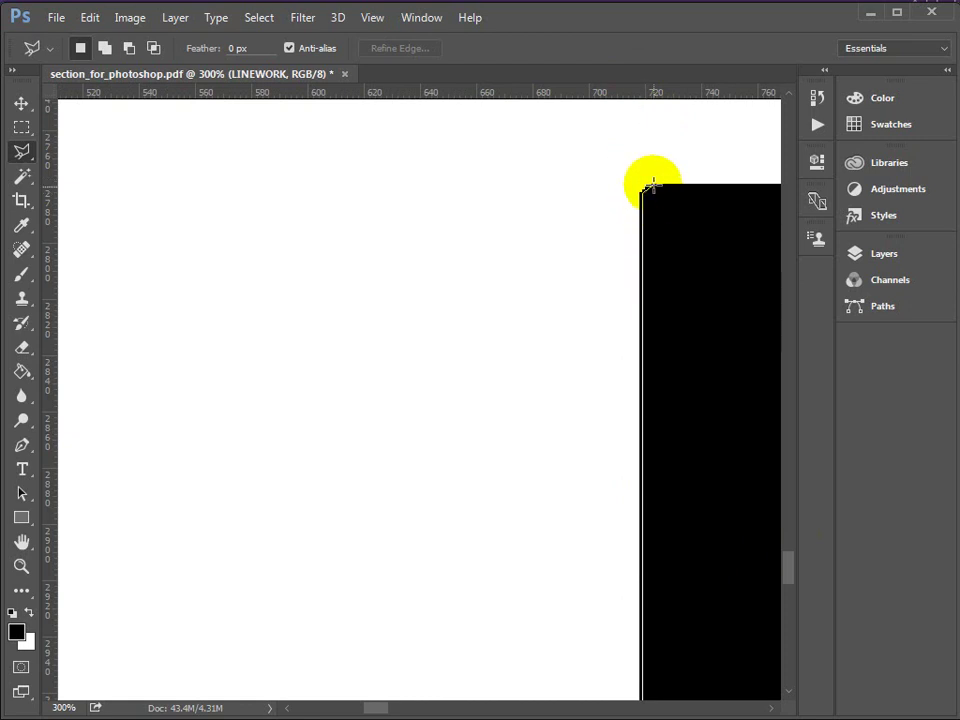
pyautogui.click(645, 192)
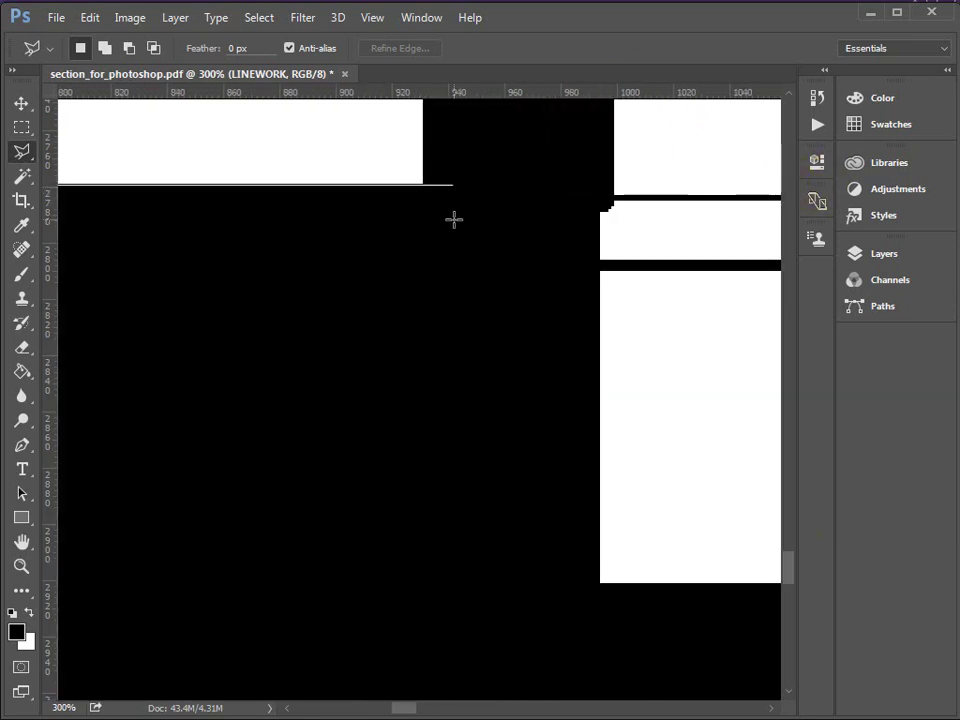
pyautogui.click(427, 185)
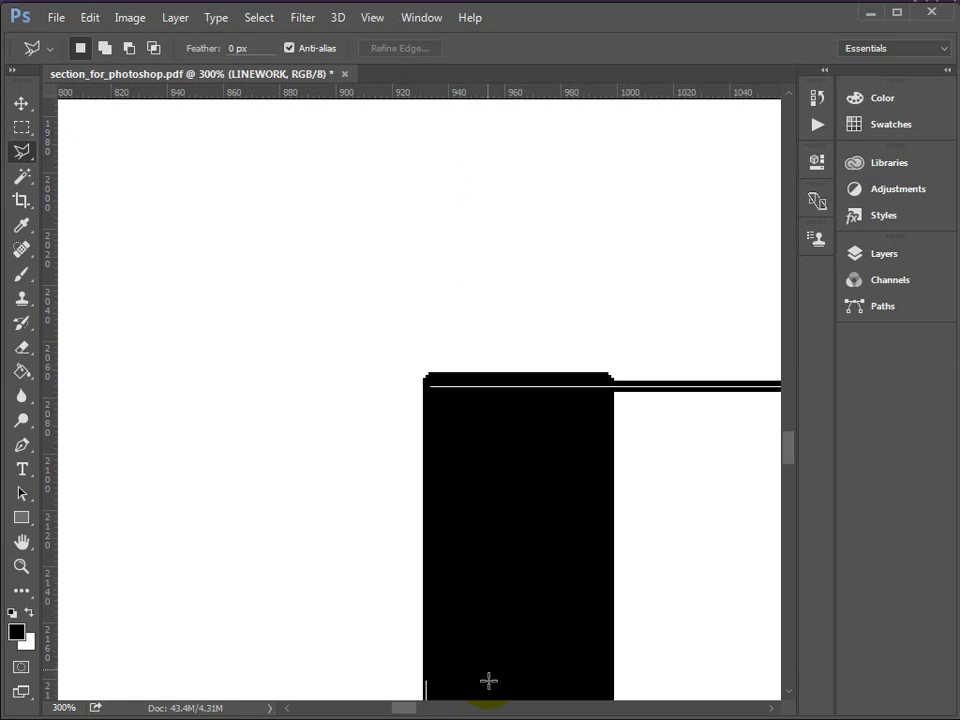
pyautogui.click(429, 389)
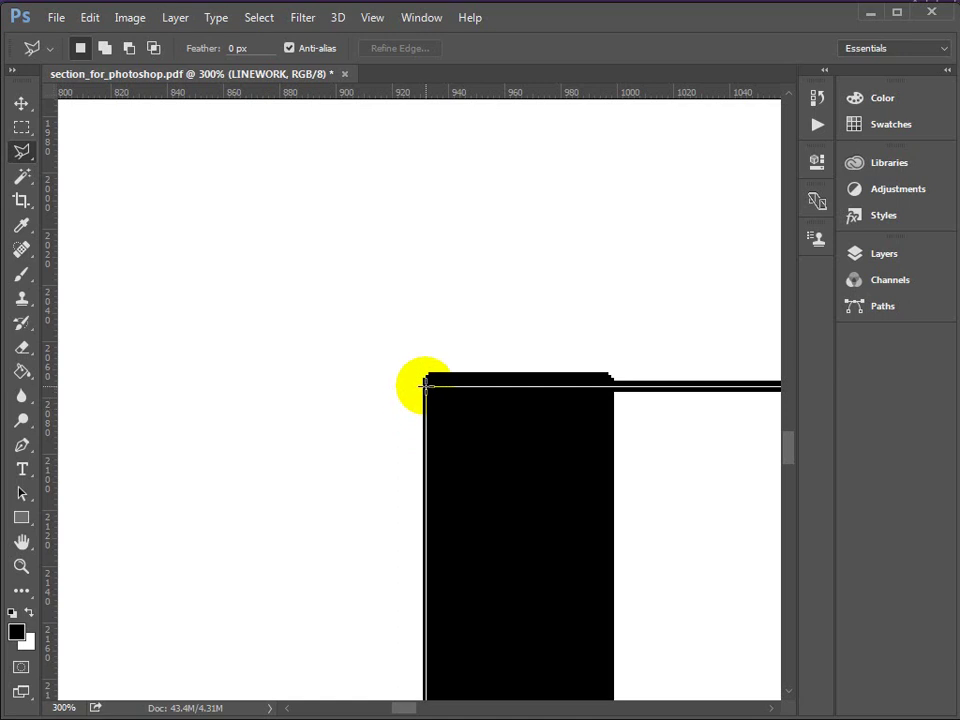
pyautogui.click(425, 386)
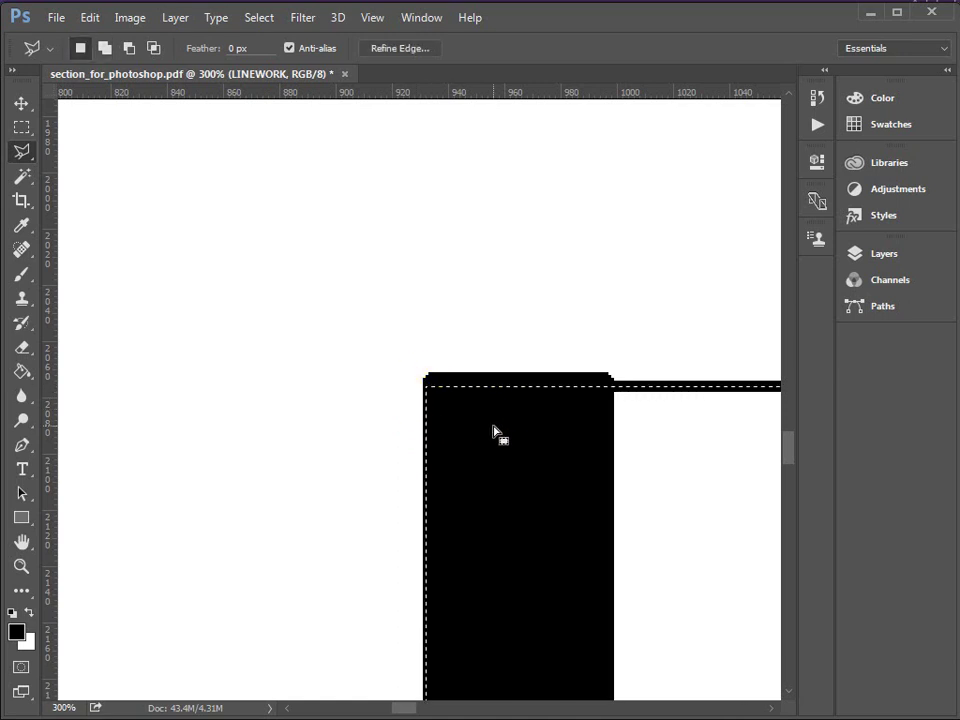
# Zoom out from 300% to 16.7% so the whole section, niche and statue are visible
pyautogui.click(21, 567)
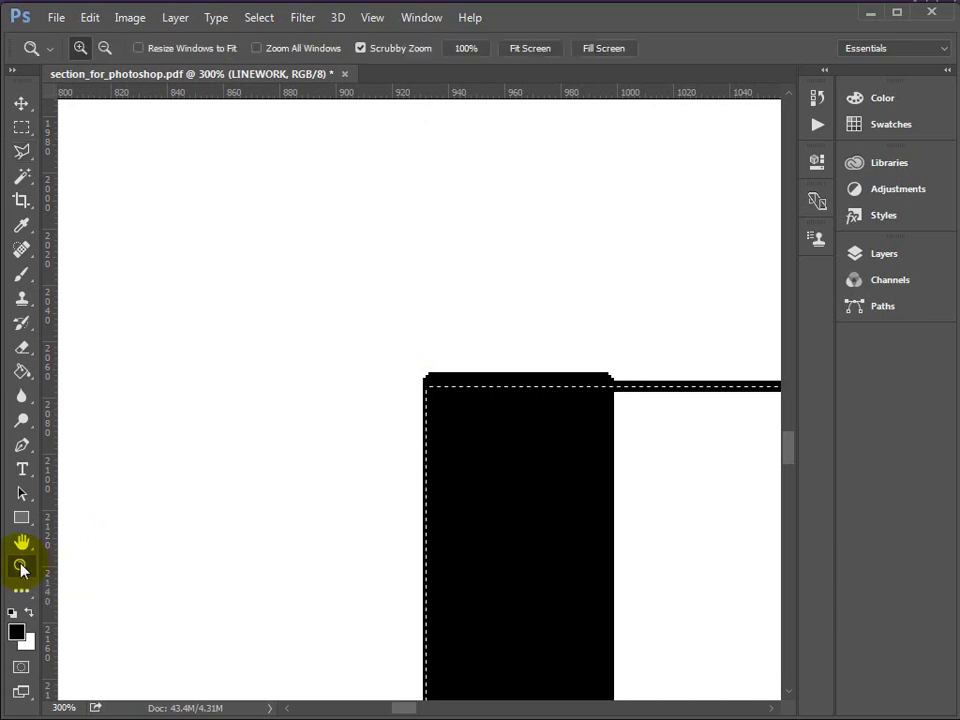
pyautogui.keyDown('alt'); pyautogui.click(589, 491); pyautogui.keyUp('alt')
pyautogui.keyDown('alt'); pyautogui.click(612, 498); pyautogui.keyUp('alt')
pyautogui.keyDown('alt'); pyautogui.click(625, 508); pyautogui.keyUp('alt')
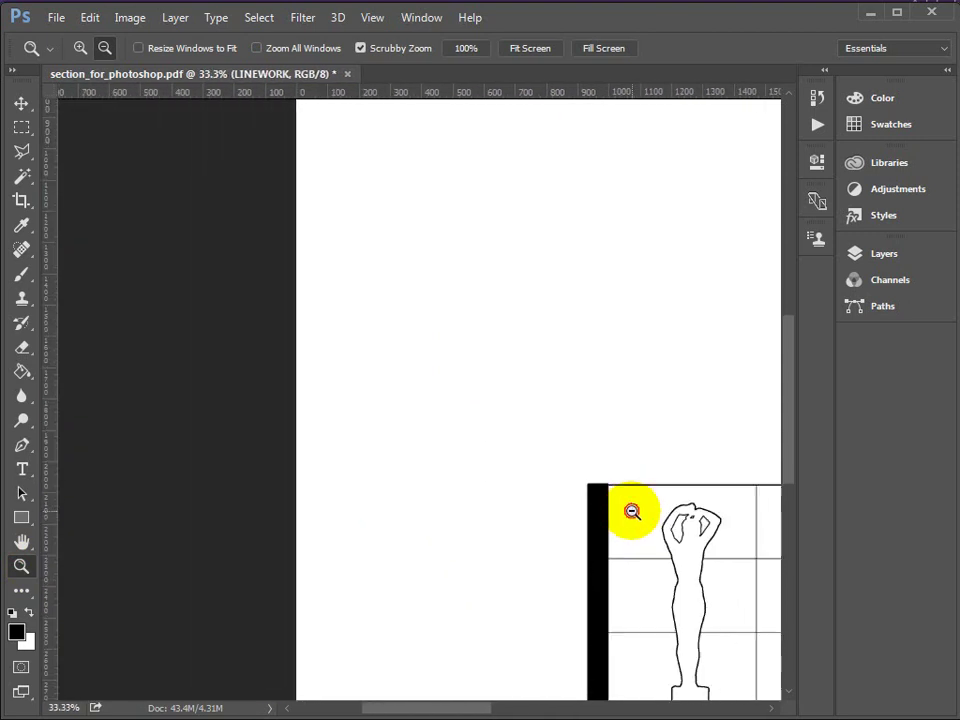
pyautogui.keyDown('alt'); pyautogui.click(637, 513); pyautogui.keyUp('alt')
pyautogui.keyDown('alt'); pyautogui.click(640, 516); pyautogui.keyUp('alt')
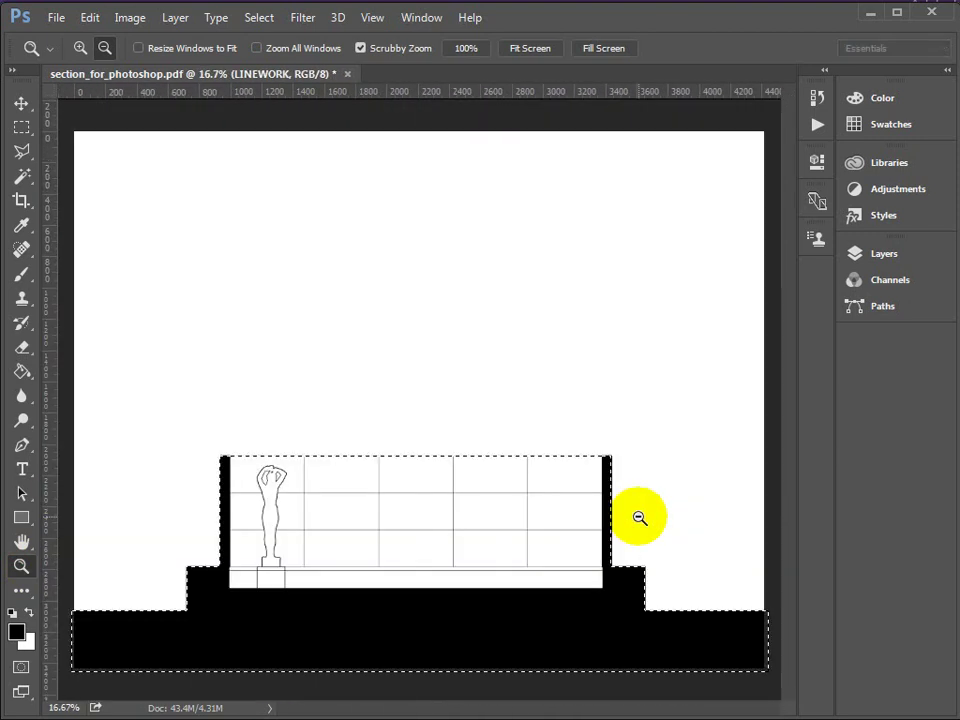
# Save the selection as a new alpha channel named MASK and show the Channels list
pyautogui.click(260, 19)
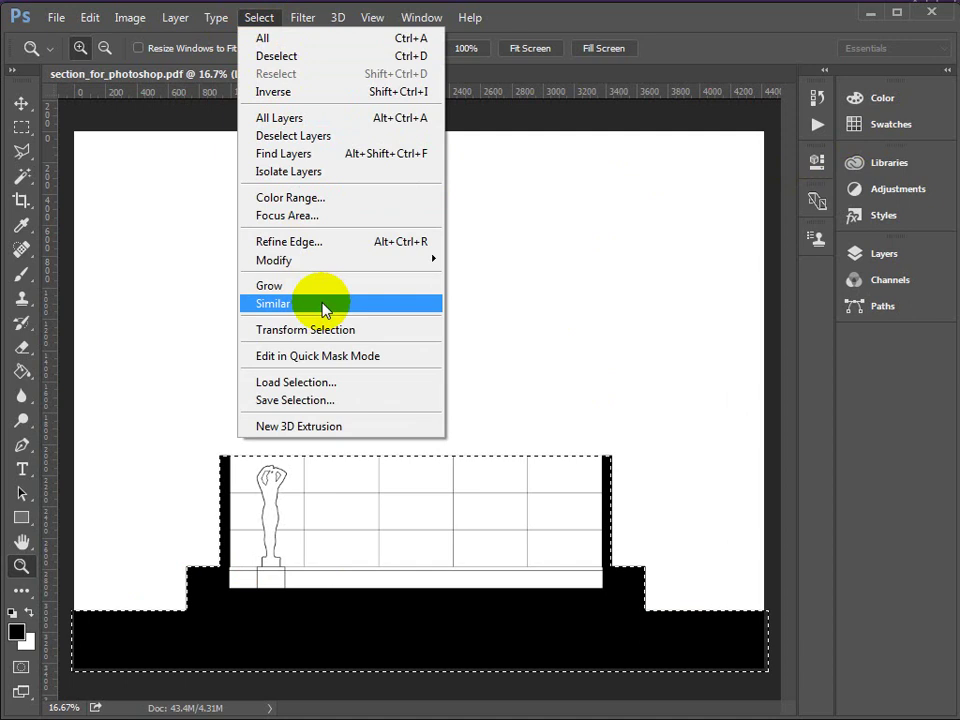
pyautogui.click(290, 401)
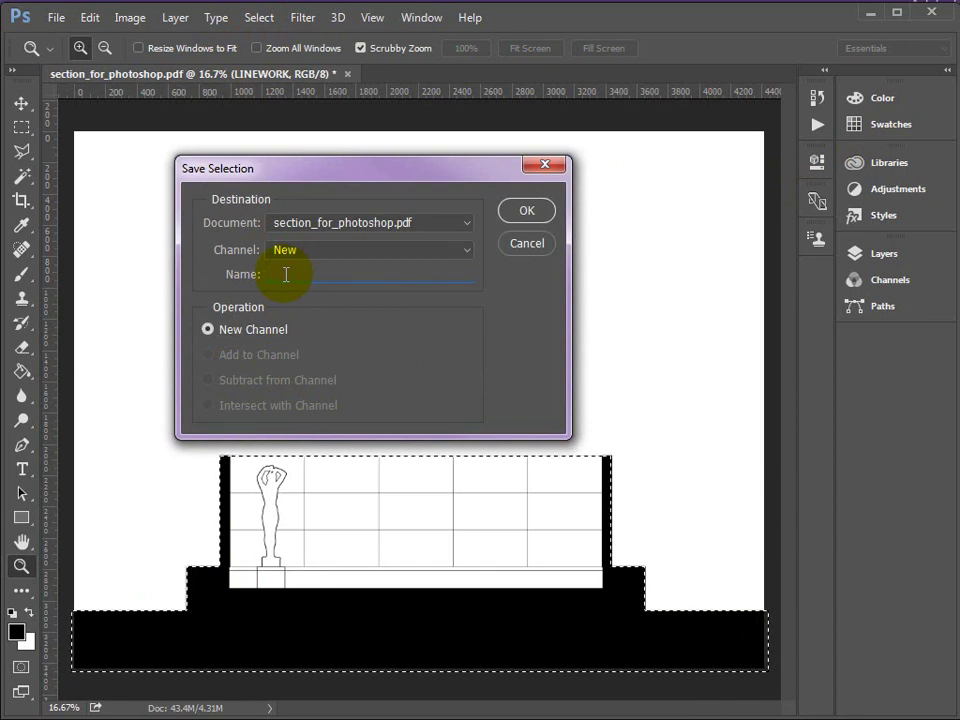
pyautogui.click(527, 211)
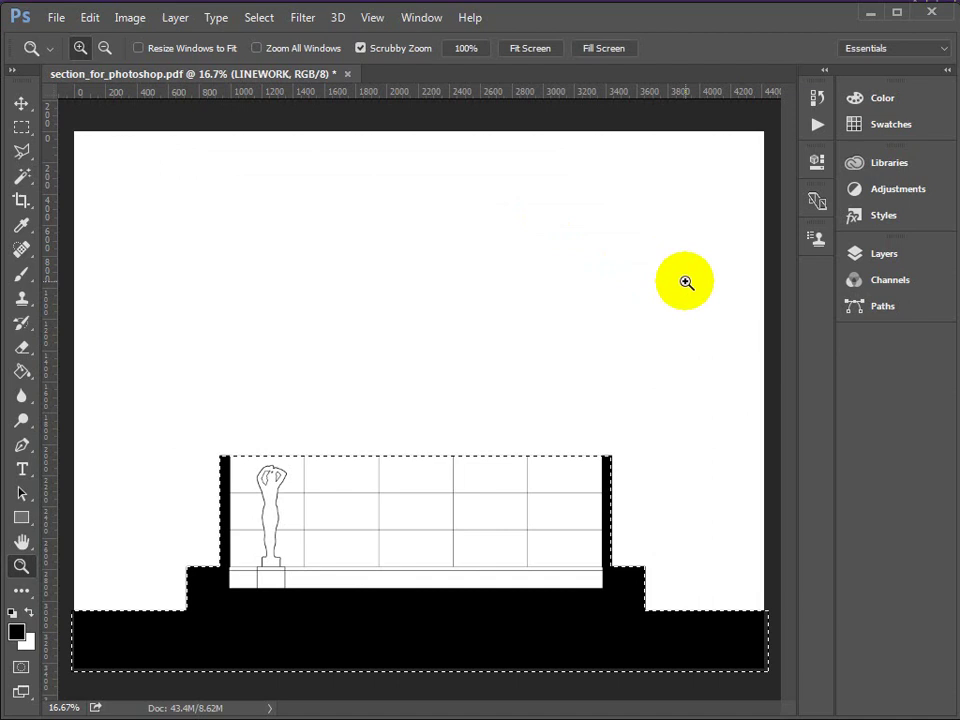
pyautogui.click(890, 283)
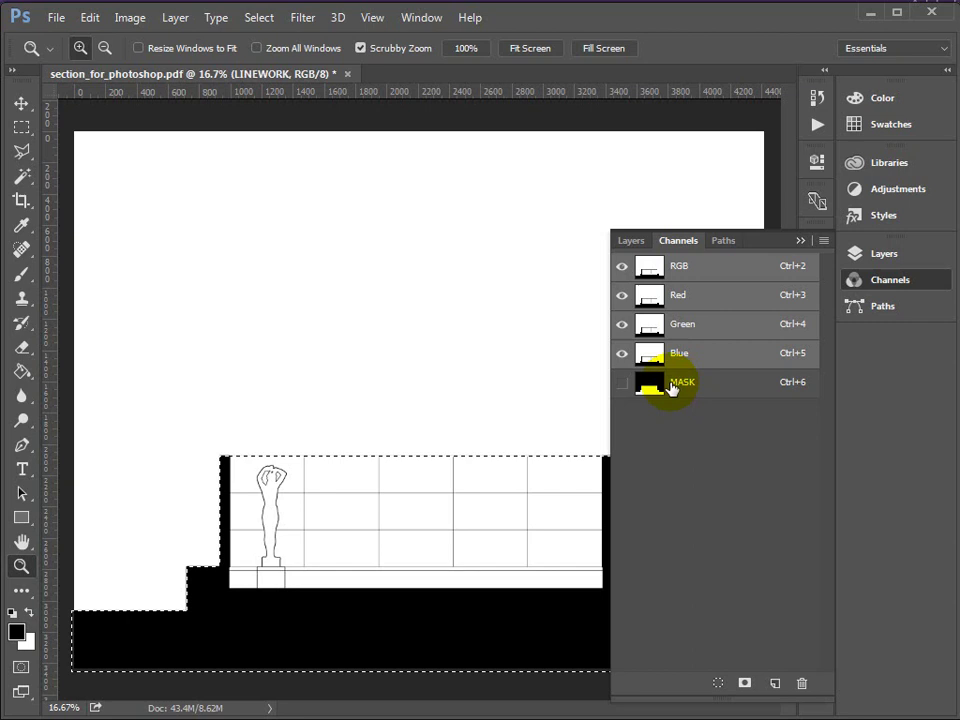
# Deselect, view the MASK channel alone, then return to RGB and the Layers list
pyautogui.click(260, 18)
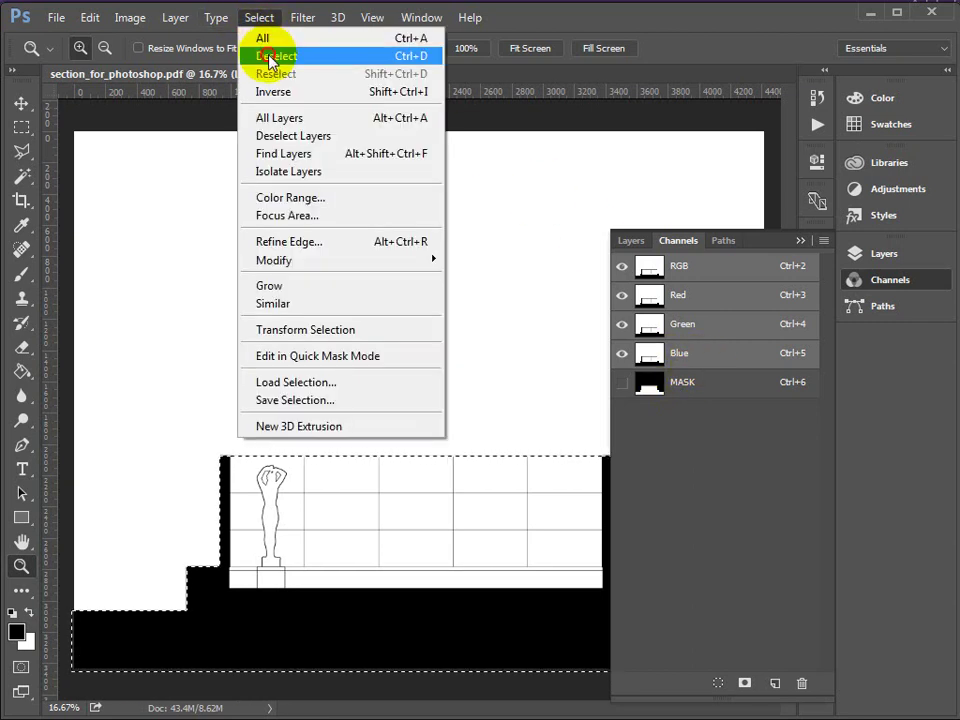
pyautogui.click(270, 57)
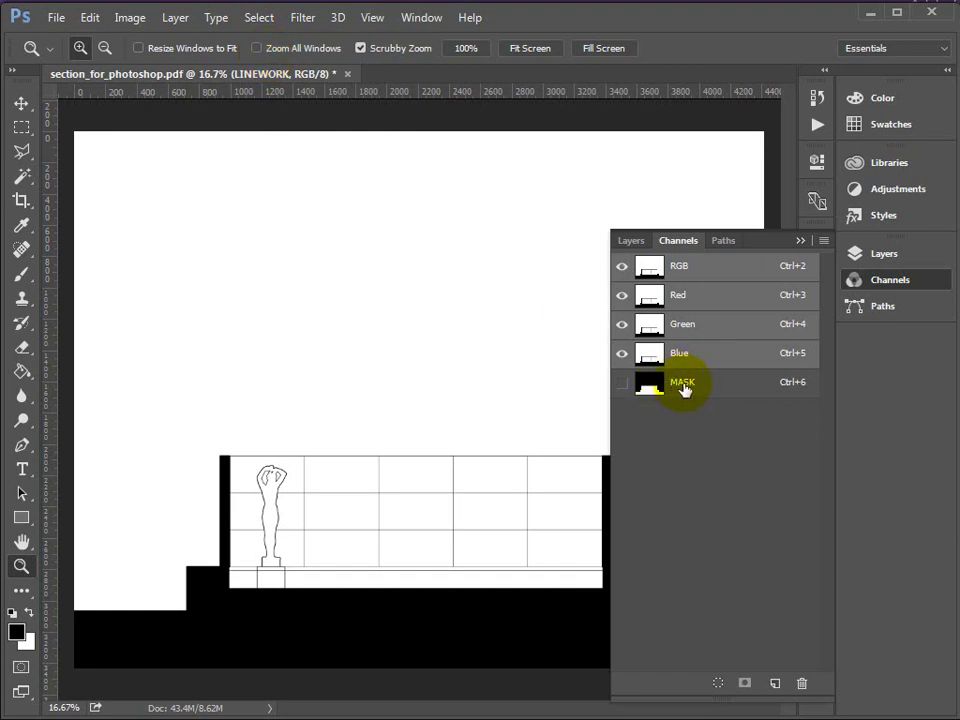
pyautogui.click(684, 390)
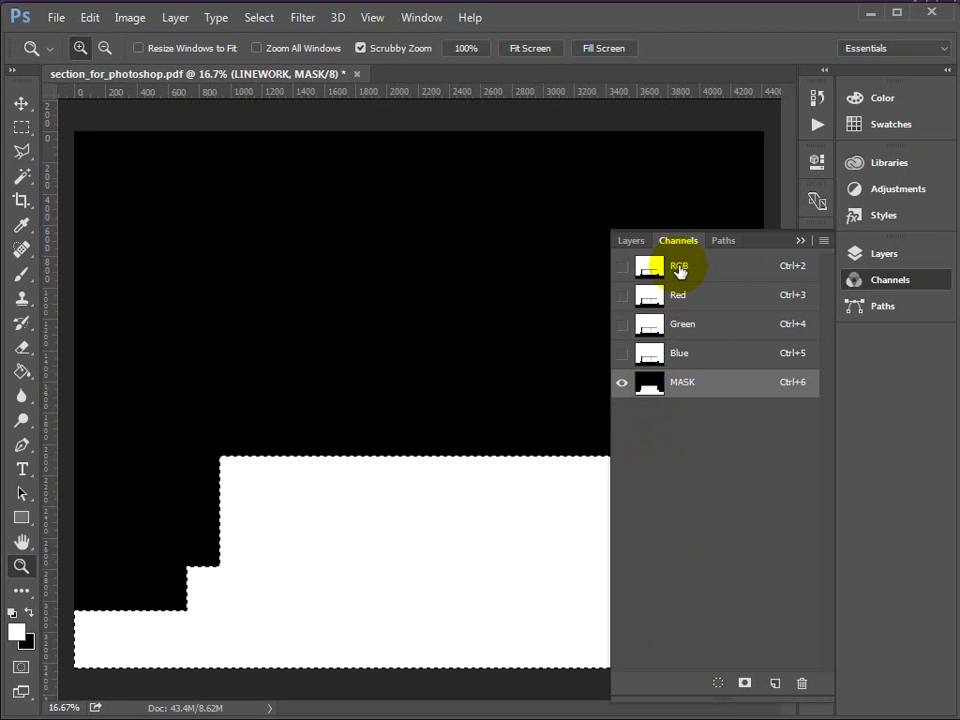
pyautogui.click(679, 269)
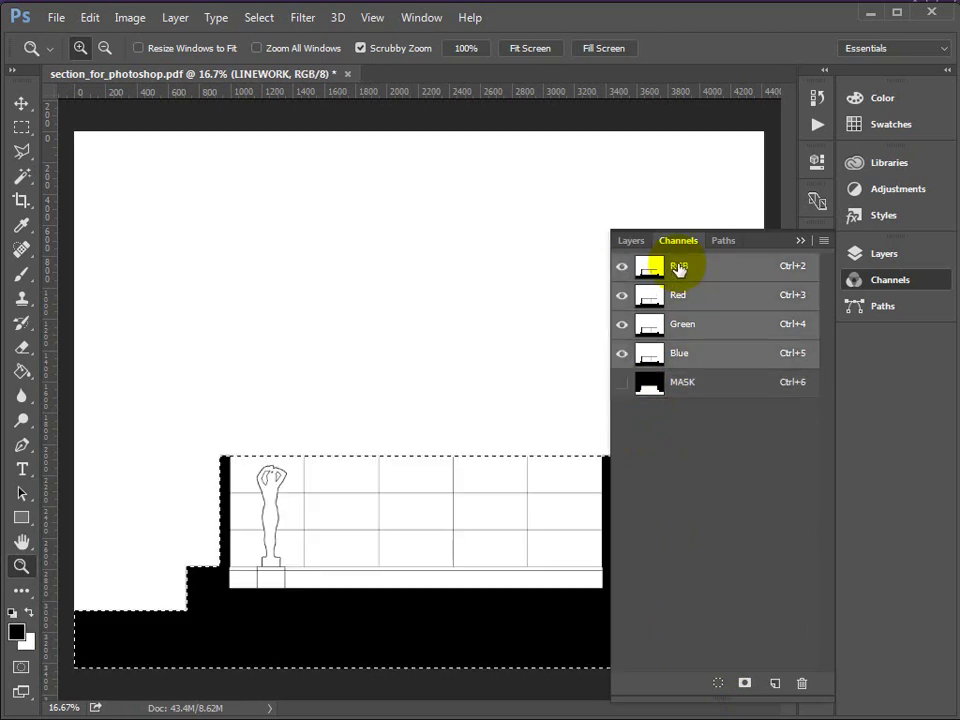
pyautogui.click(630, 242)
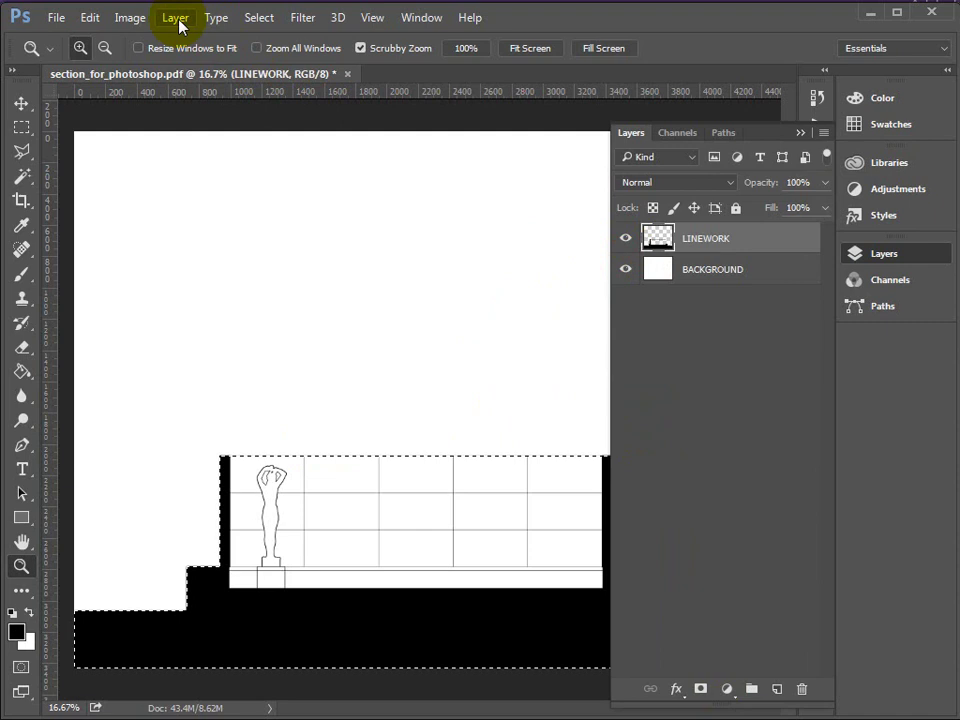
# Clear the selection and add a new empty layer named TANKING above LINEWORK
pyautogui.click(259, 18)
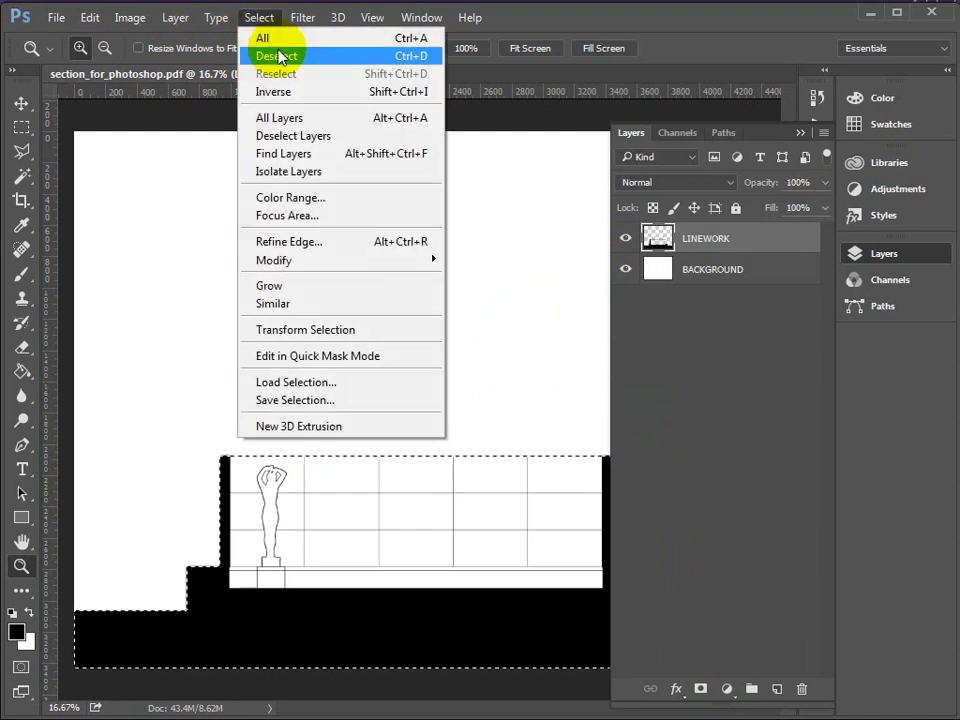
pyautogui.click(274, 57)
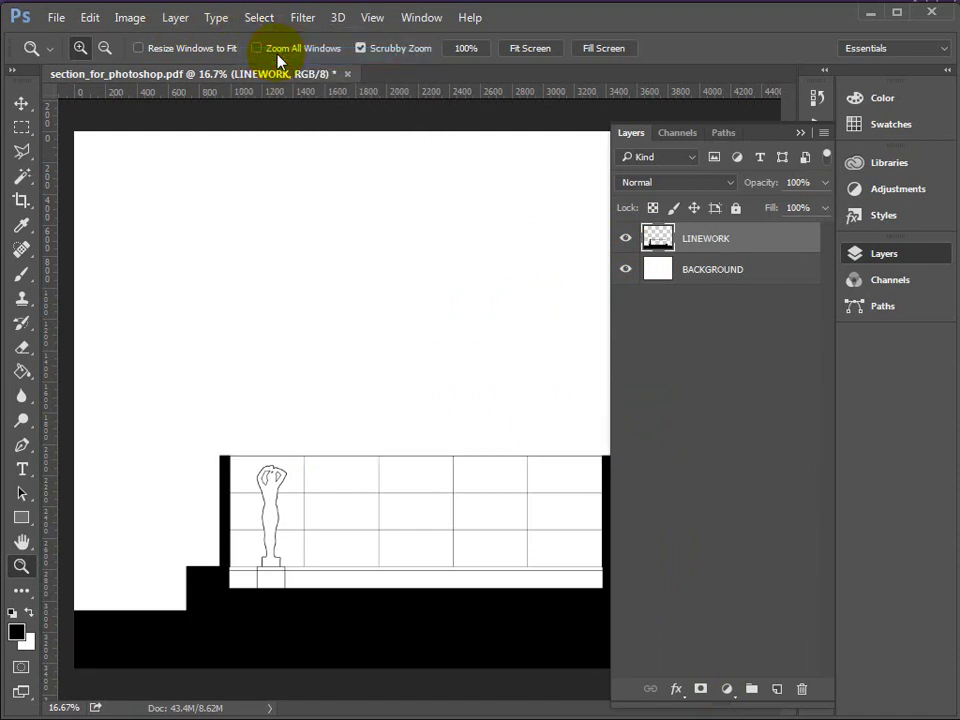
pyautogui.click(776, 690)
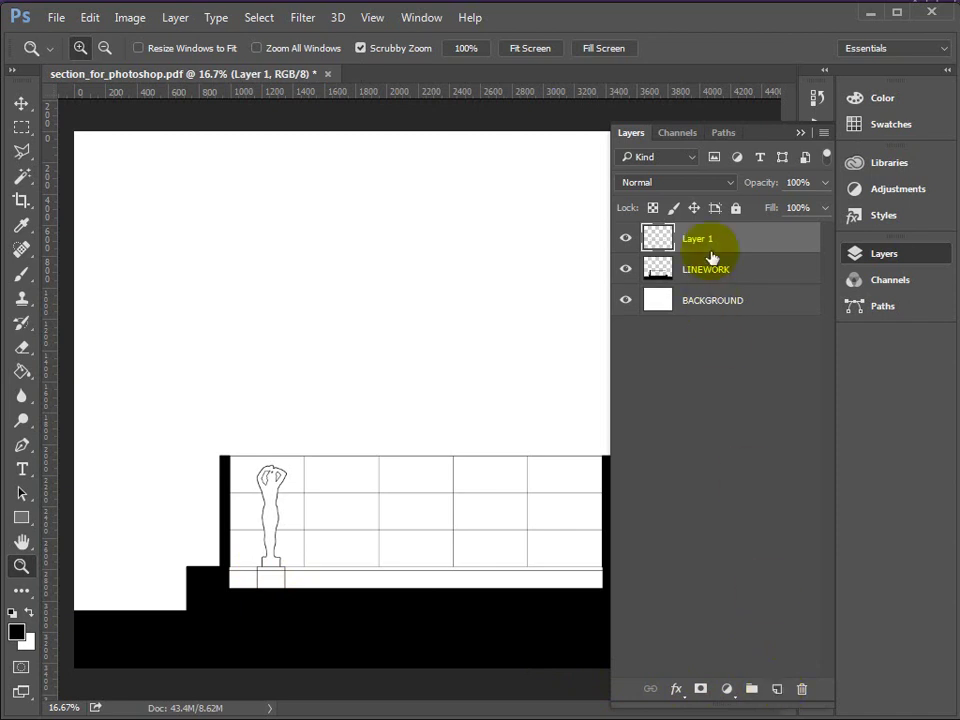
pyautogui.doubleClick(692, 240)
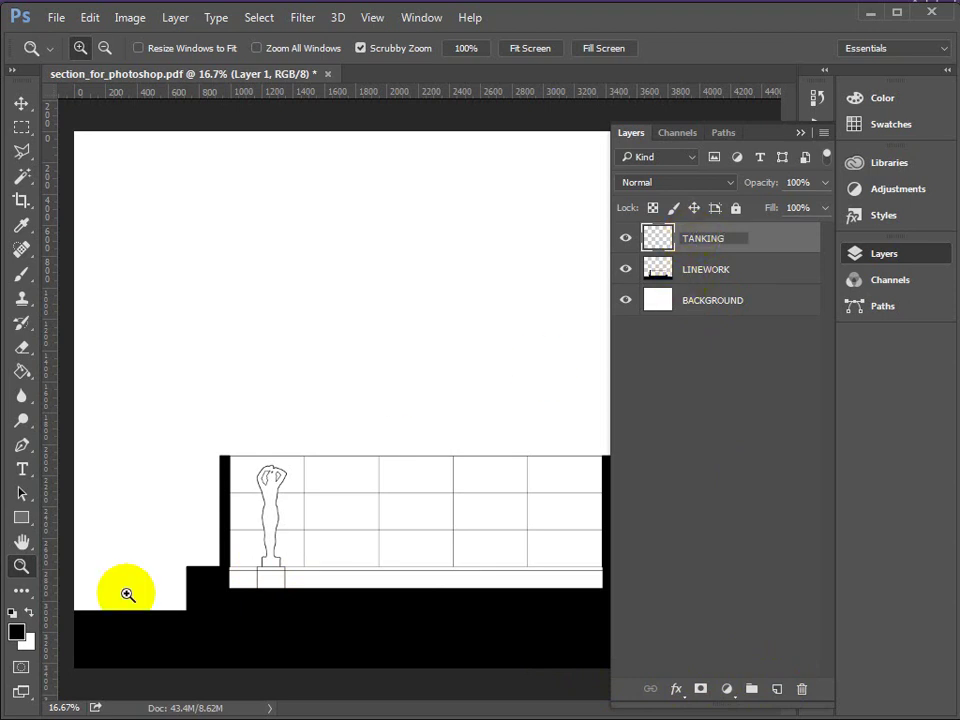
# Zoom in to 200% on the strip beneath the statue's plinth at lower left
pyautogui.click(454, 579)
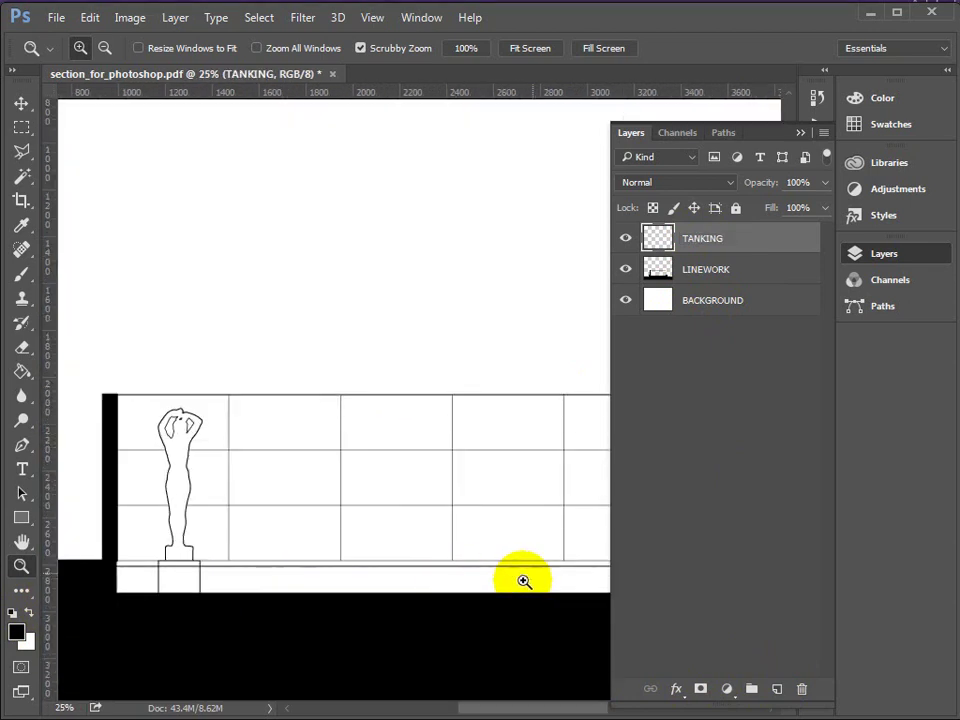
pyautogui.click(800, 134)
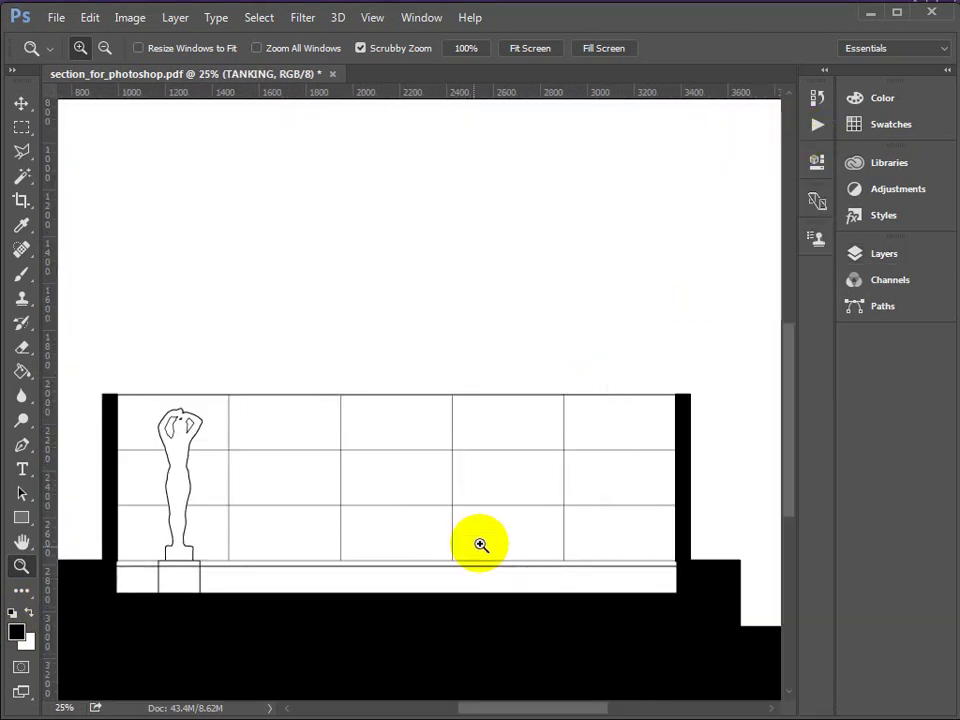
pyautogui.click(120, 595)
pyautogui.click(115, 588)
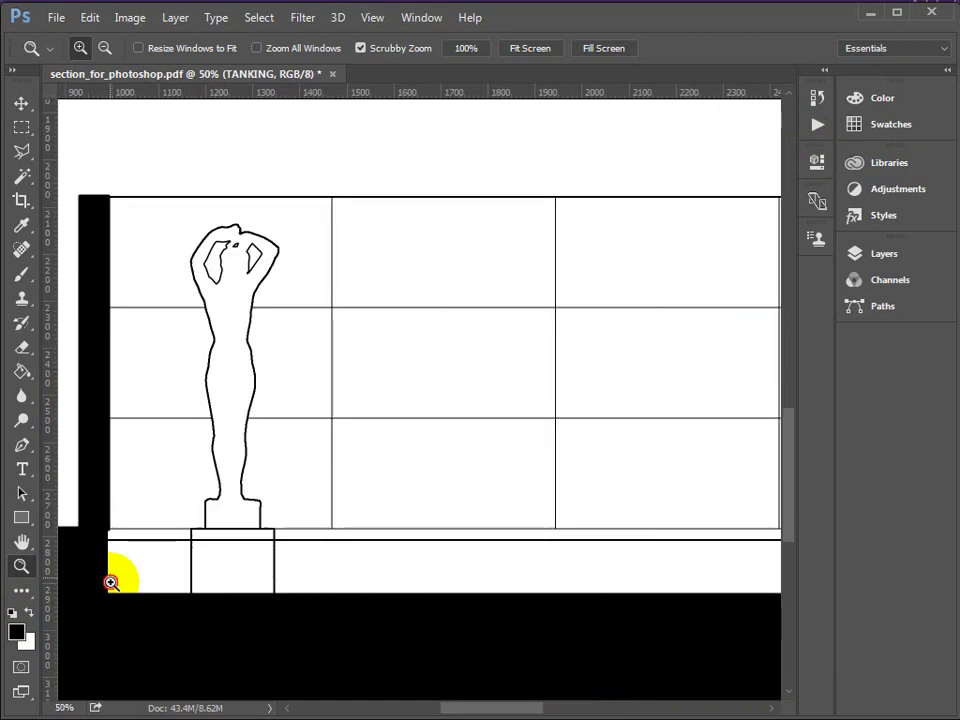
pyautogui.click(108, 576)
pyautogui.click(106, 574)
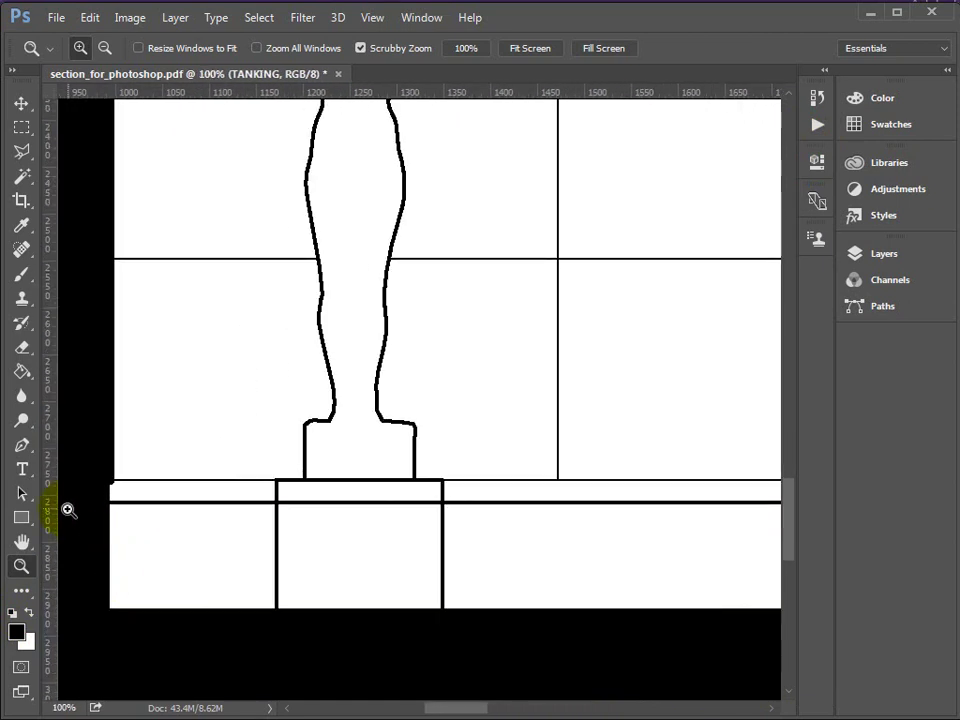
pyautogui.click(120, 553)
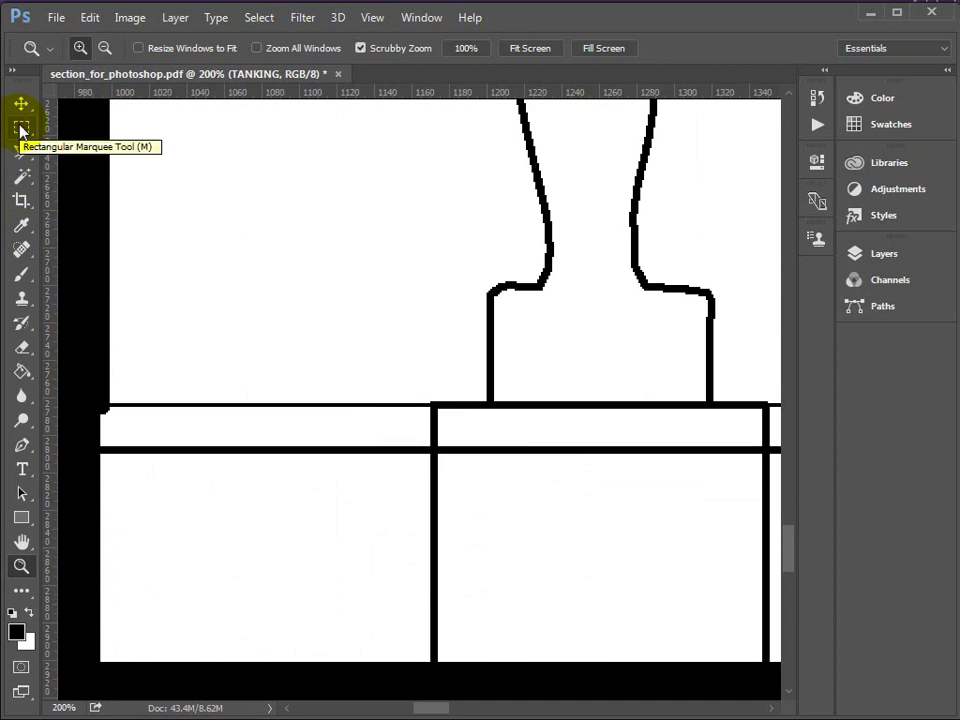
# Draw a rectangular marquee across the band below the floor line to the right wall
pyautogui.click(20, 130)
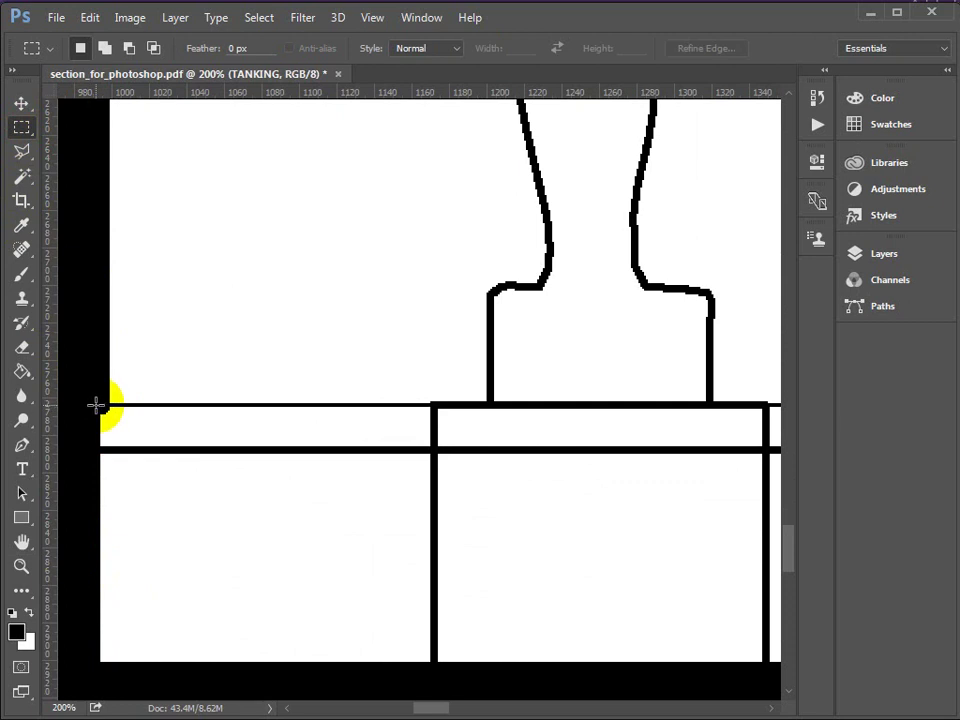
pyautogui.moveTo(94, 405); pyautogui.dragTo(871, 653)
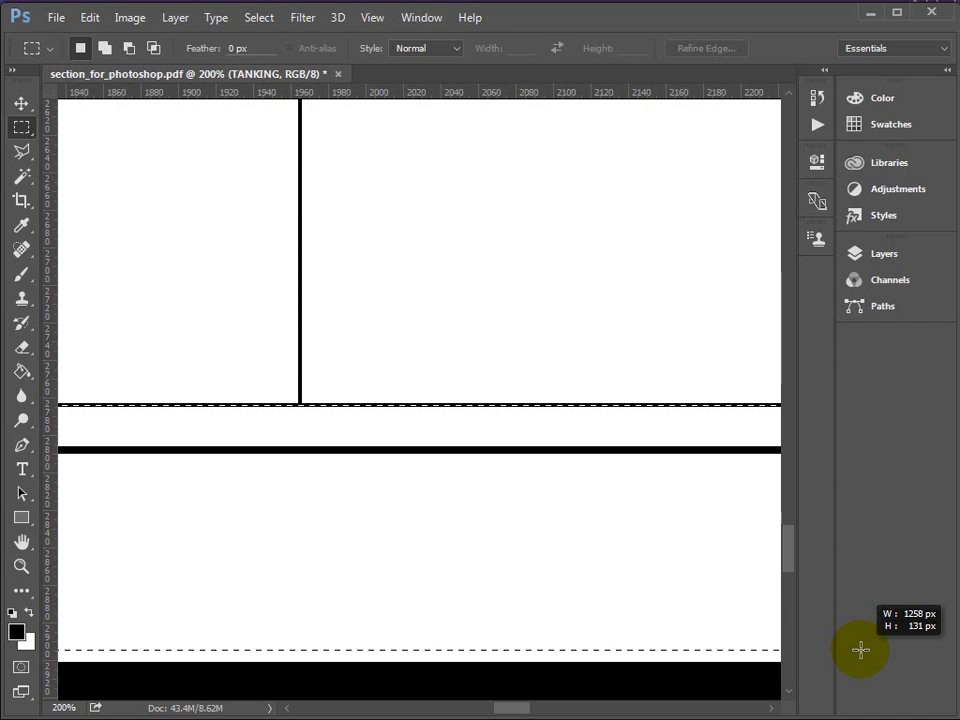
pyautogui.moveTo(861, 650); pyautogui.dragTo(478, 665)
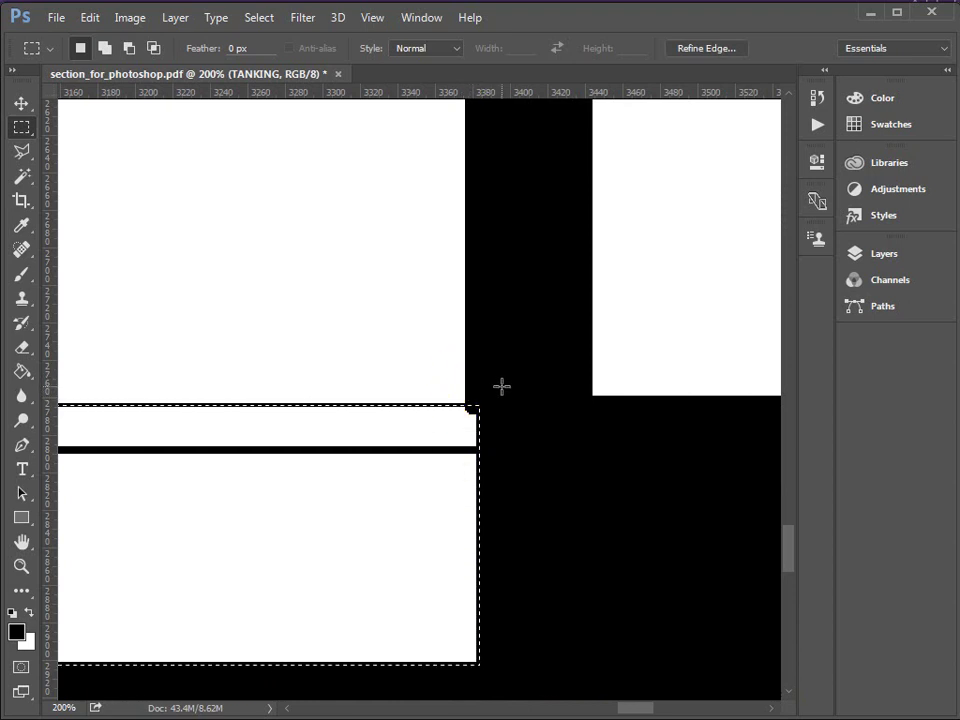
# Refine the marquee, subtracting the small corner notch with Alt and adding with Shift
pyautogui.press('alt')
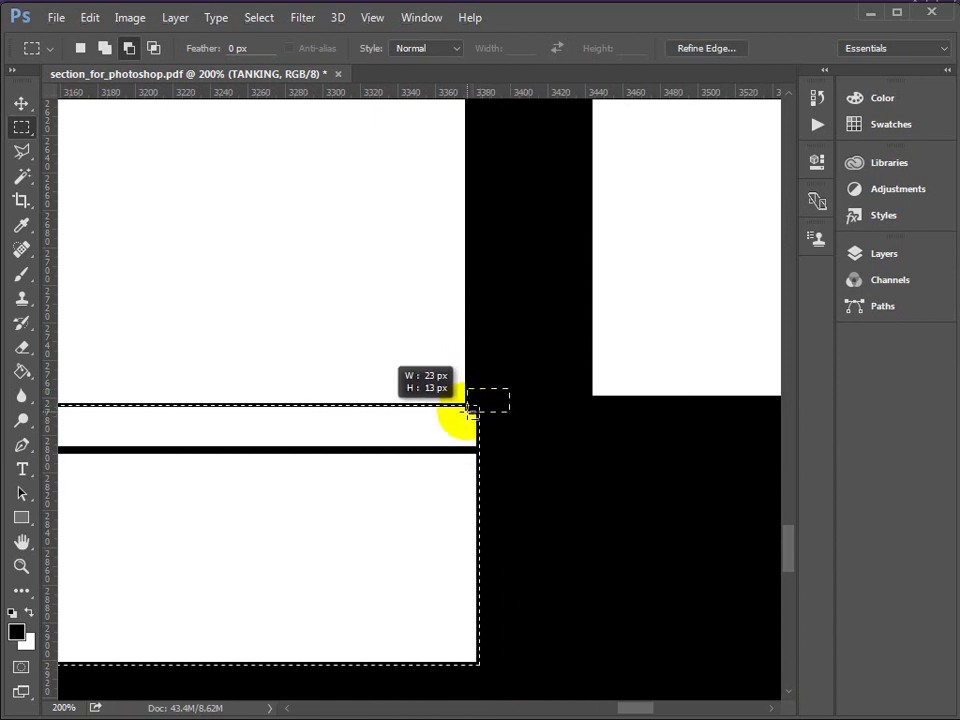
pyautogui.moveTo(634, 713); pyautogui.dragTo(420, 709)
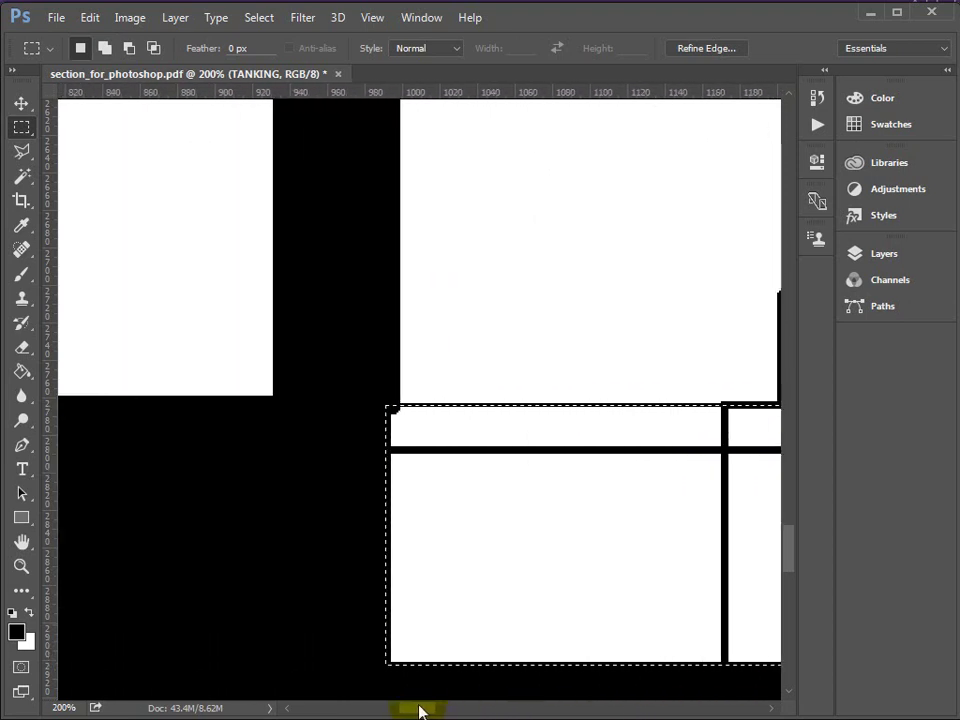
pyautogui.press('alt')
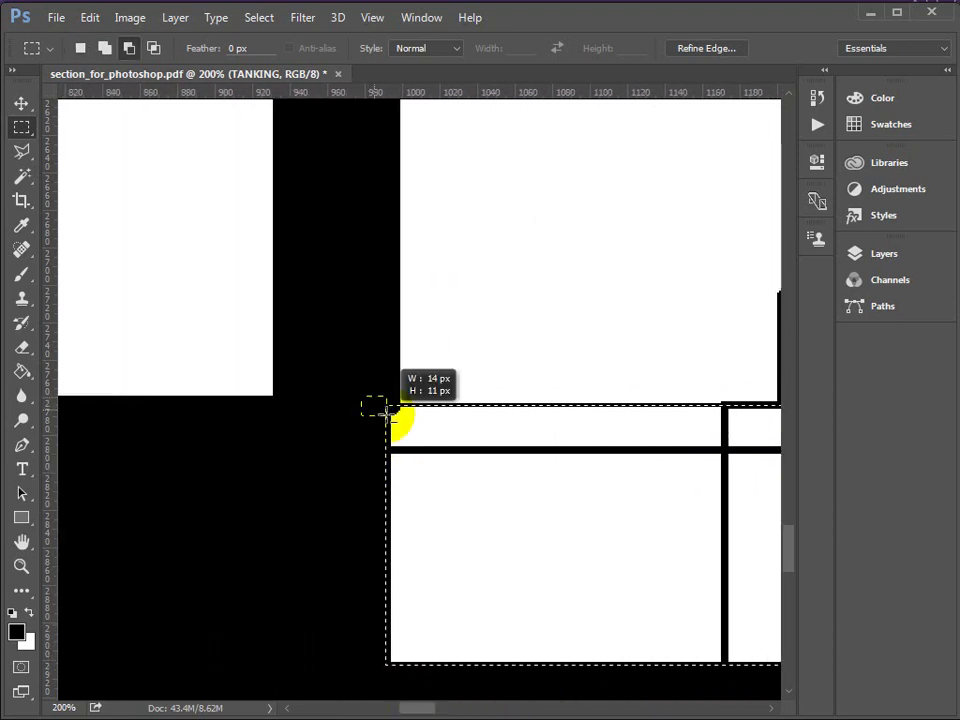
pyautogui.moveTo(397, 410); pyautogui.dragTo(397, 409)
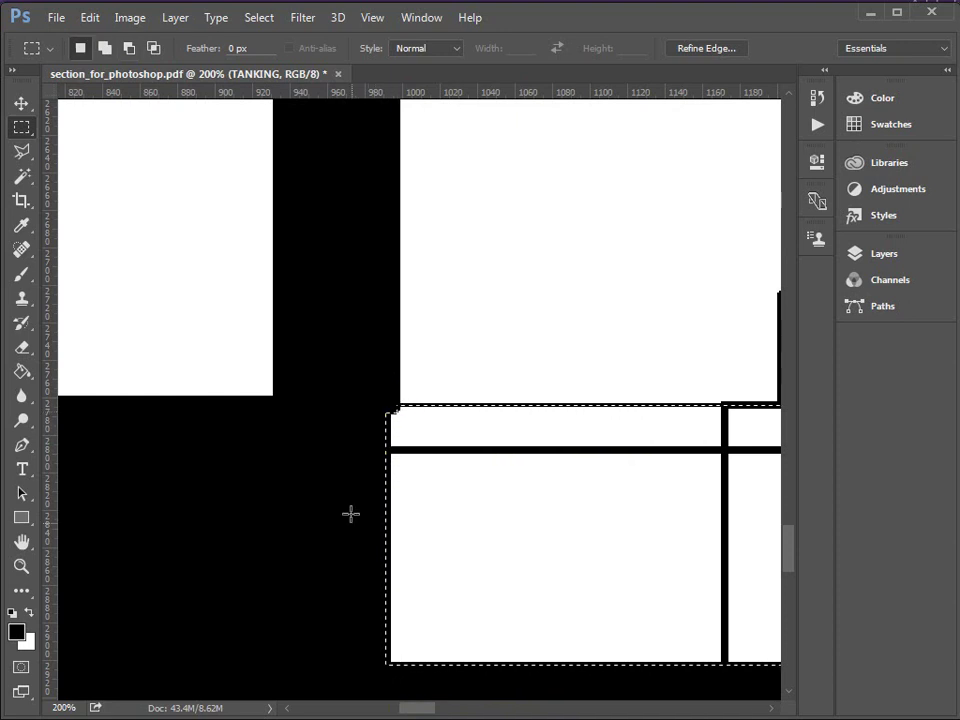
pyautogui.click(382, 521)
pyautogui.press('shift')
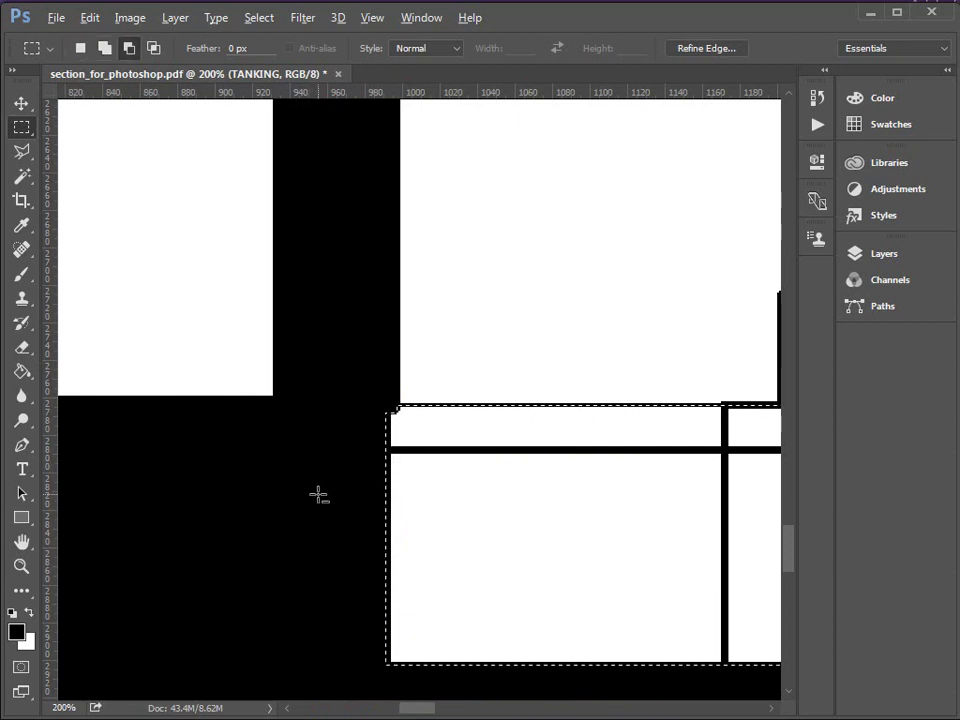
pyautogui.click(418, 691)
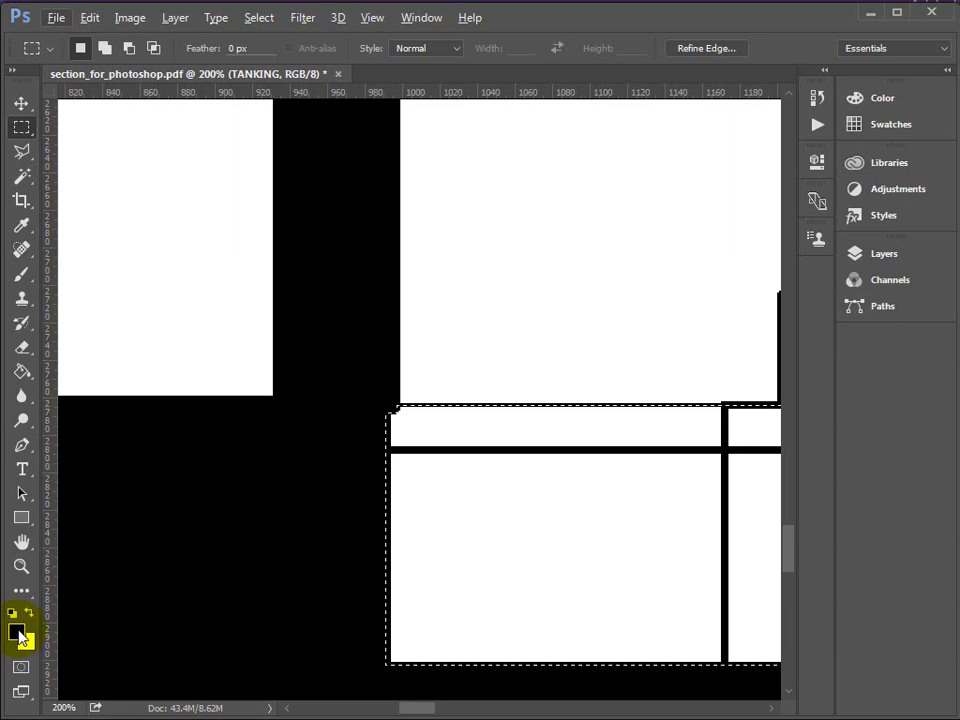
# Set the foreground colour to dark grey #343434 in the Color Picker
pyautogui.click(18, 633)
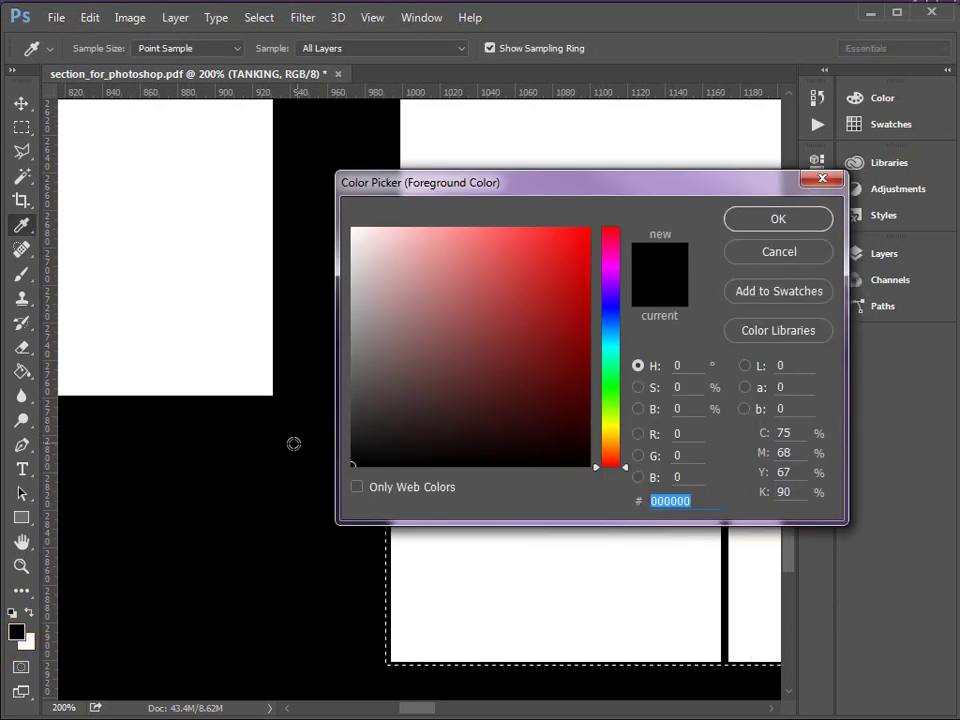
pyautogui.moveTo(355, 434); pyautogui.dragTo(351, 417)
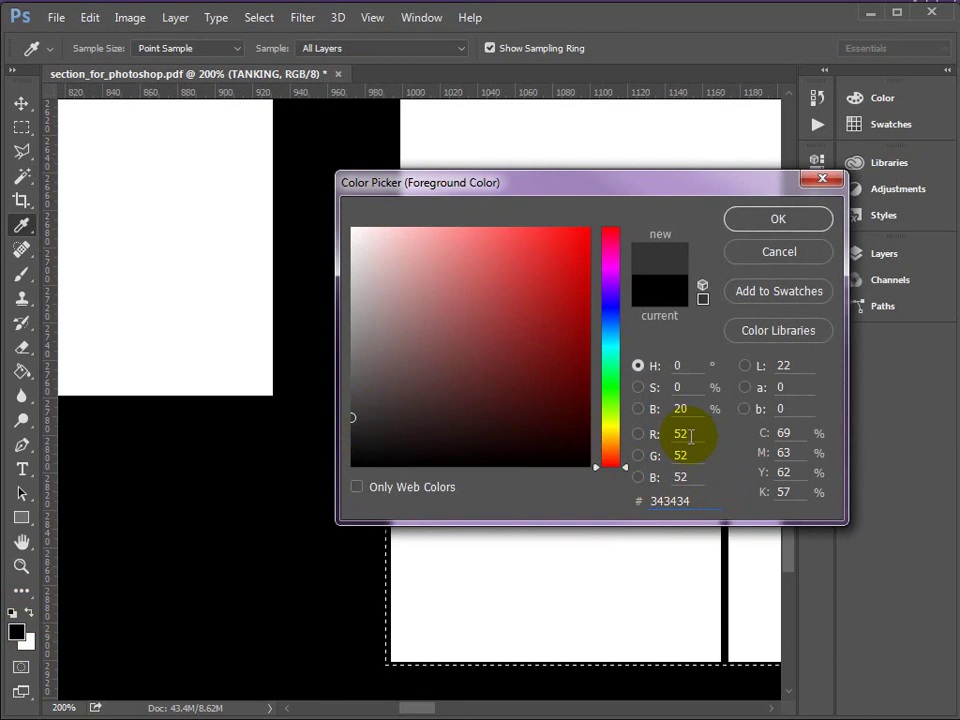
pyautogui.click(779, 221)
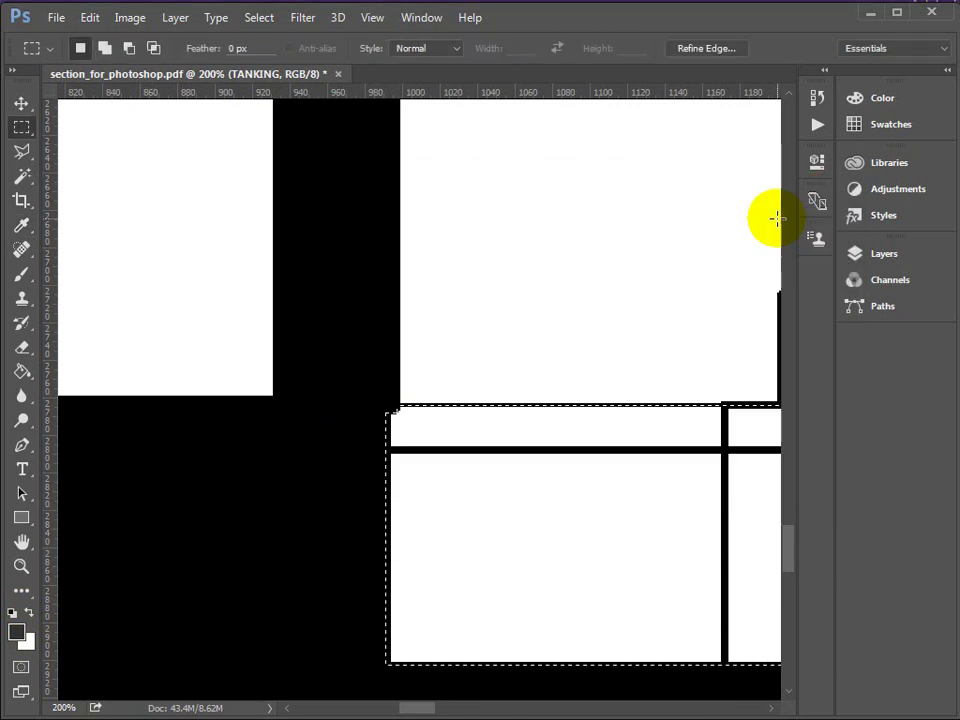
# Fill the selected band dark grey with the Paint Bucket, zoom out to the whole section, and deselect
pyautogui.click(22, 374)
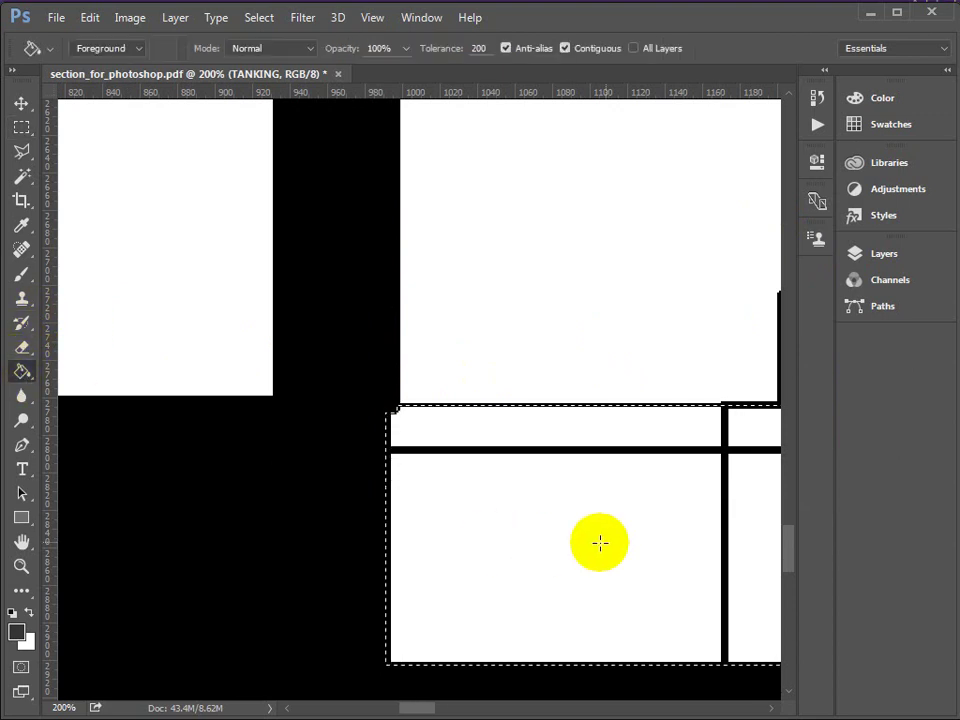
pyautogui.click(641, 535)
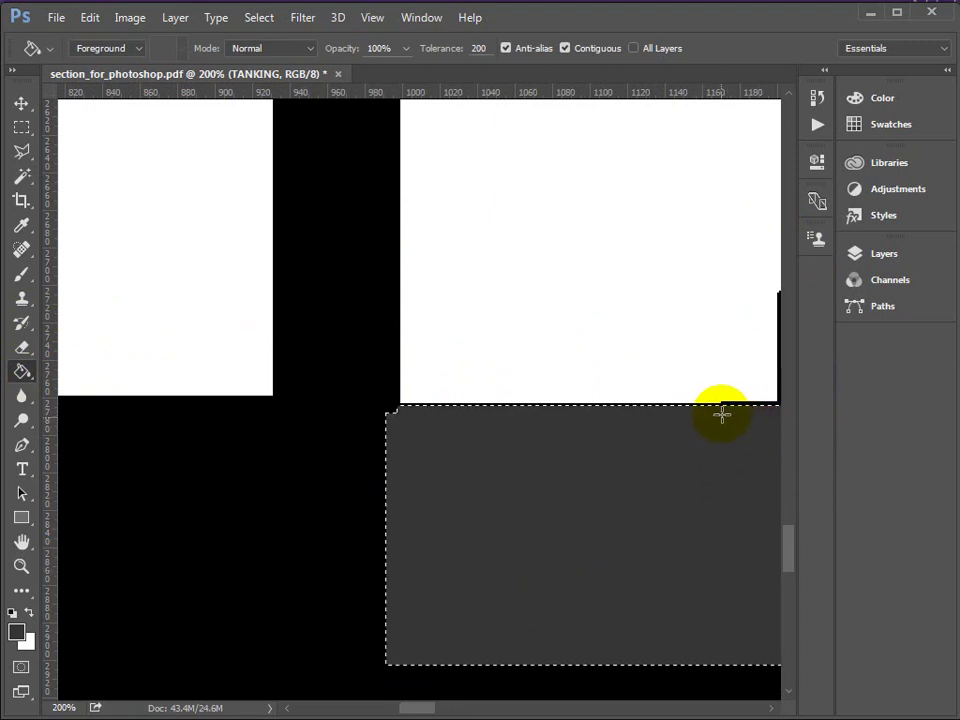
pyautogui.click(20, 568)
pyautogui.keyDown('alt'); pyautogui.click(651, 493); pyautogui.keyUp('alt')
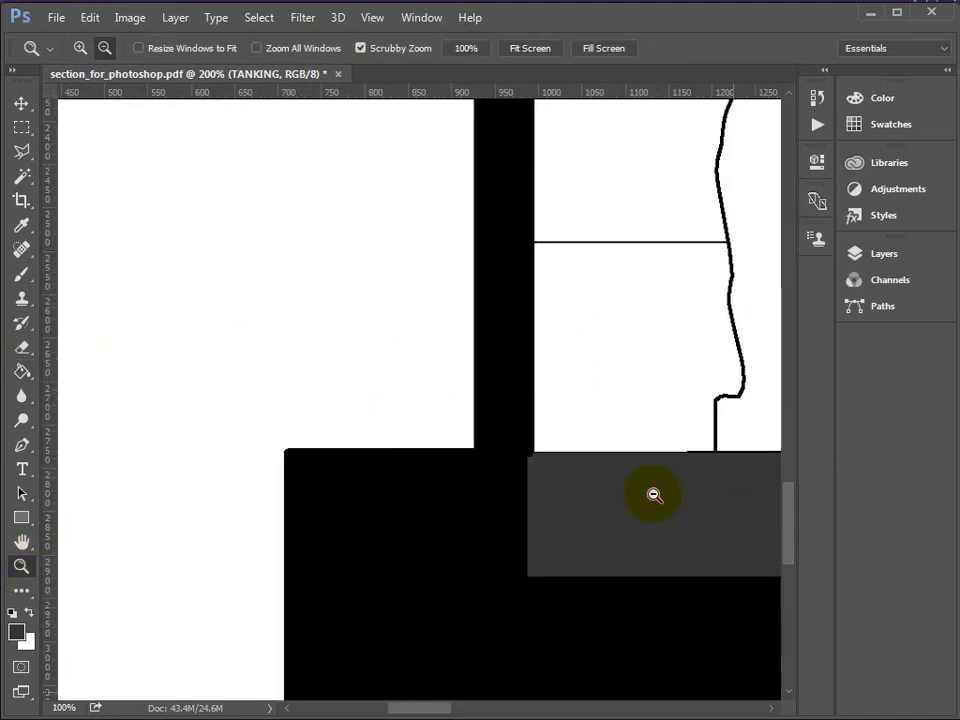
pyautogui.keyDown('alt'); pyautogui.click(651, 493); pyautogui.keyUp('alt')
pyautogui.keyDown('alt'); pyautogui.click(649, 493); pyautogui.keyUp('alt')
pyautogui.keyDown('alt'); pyautogui.click(463, 506); pyautogui.keyUp('alt')
pyautogui.click(446, 529)
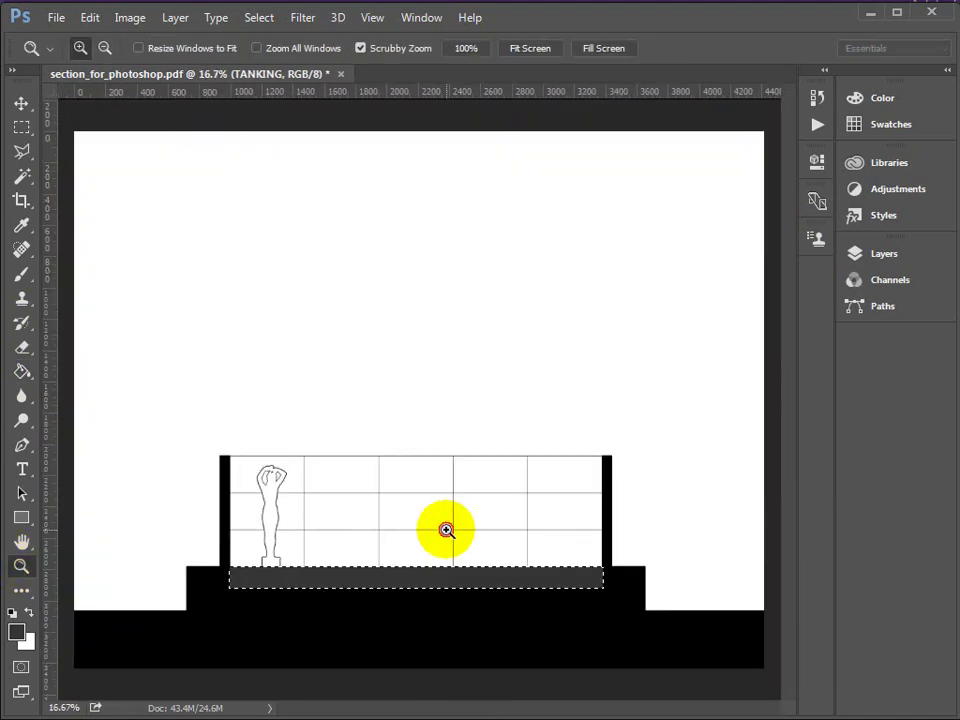
pyautogui.click(445, 530)
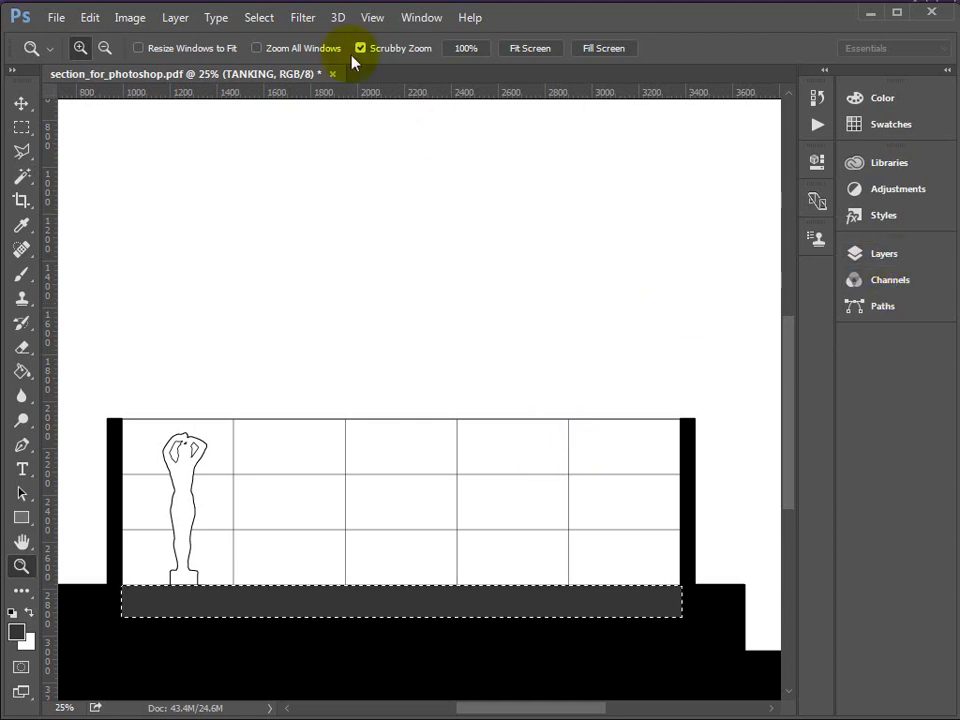
pyautogui.click(259, 20)
pyautogui.click(261, 56)
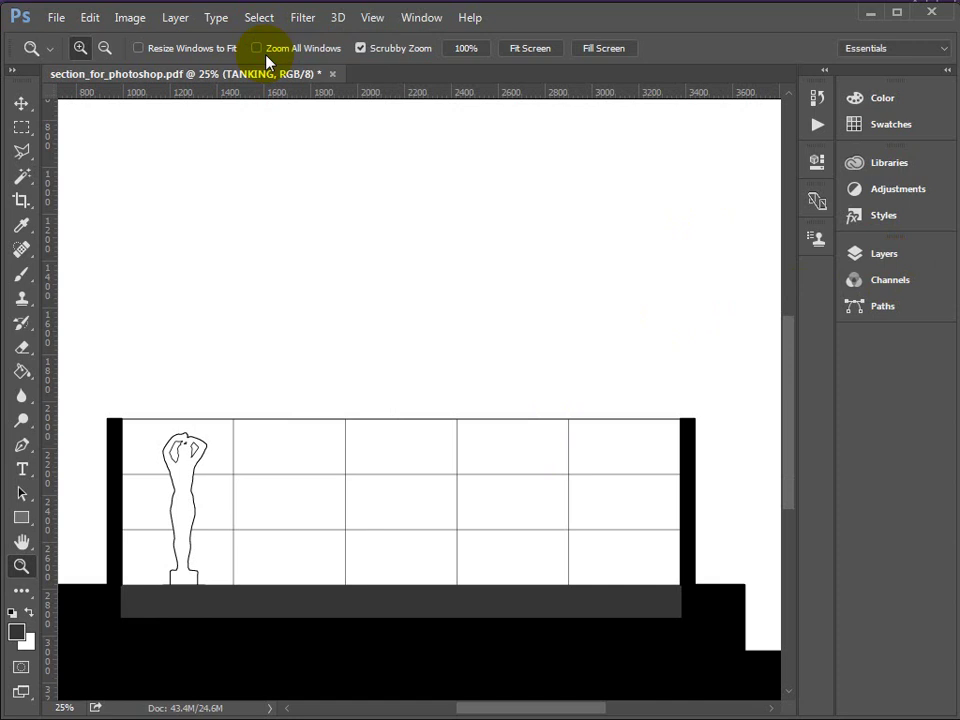
# Hide TANKING and add a new layer, starting to rename it STATUE PLINTH
pyautogui.click(885, 255)
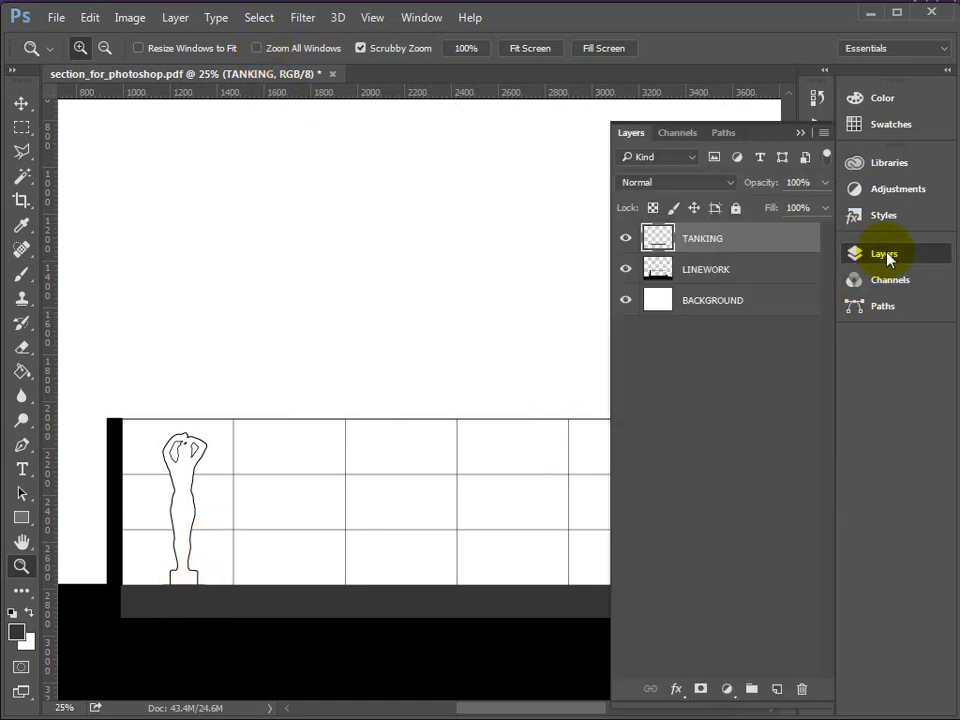
pyautogui.click(625, 240)
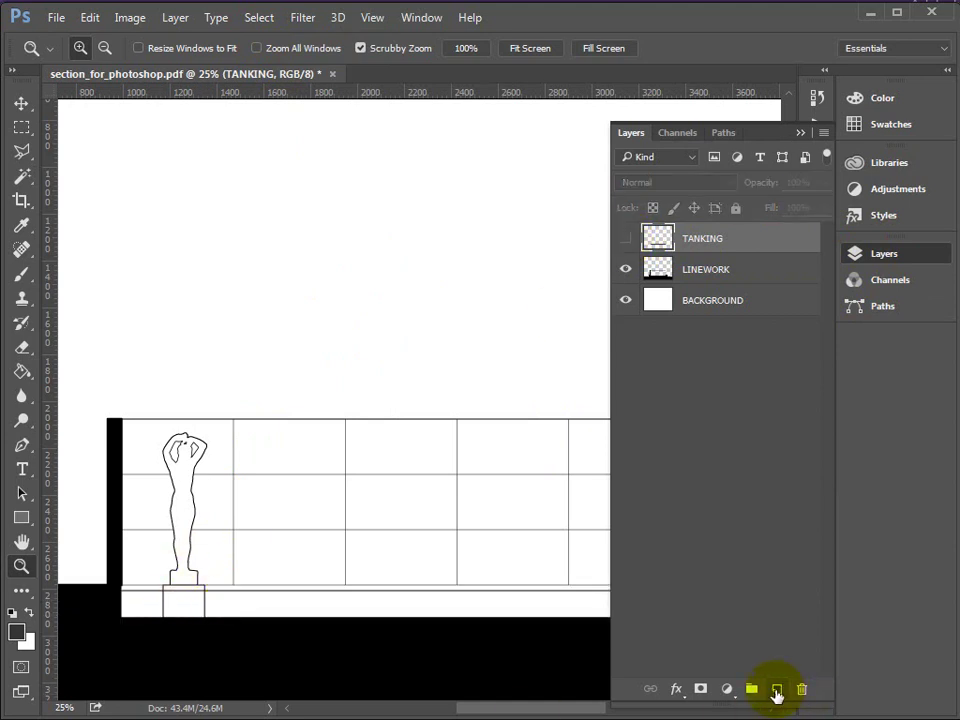
pyautogui.click(777, 690)
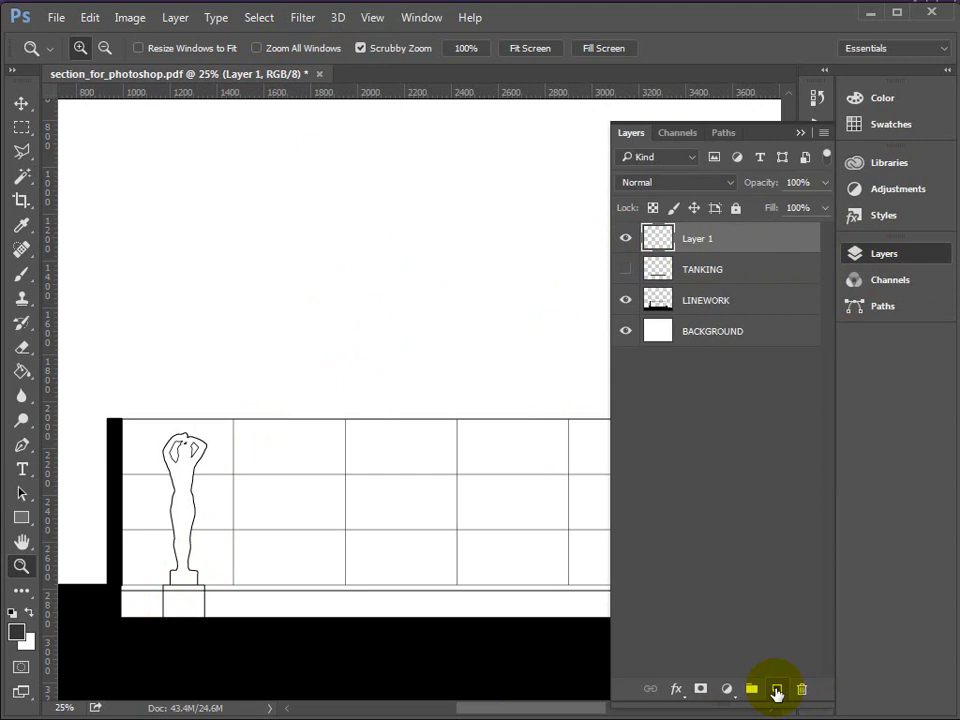
pyautogui.doubleClick(702, 240)
pyautogui.write('STATUE PLINTH')
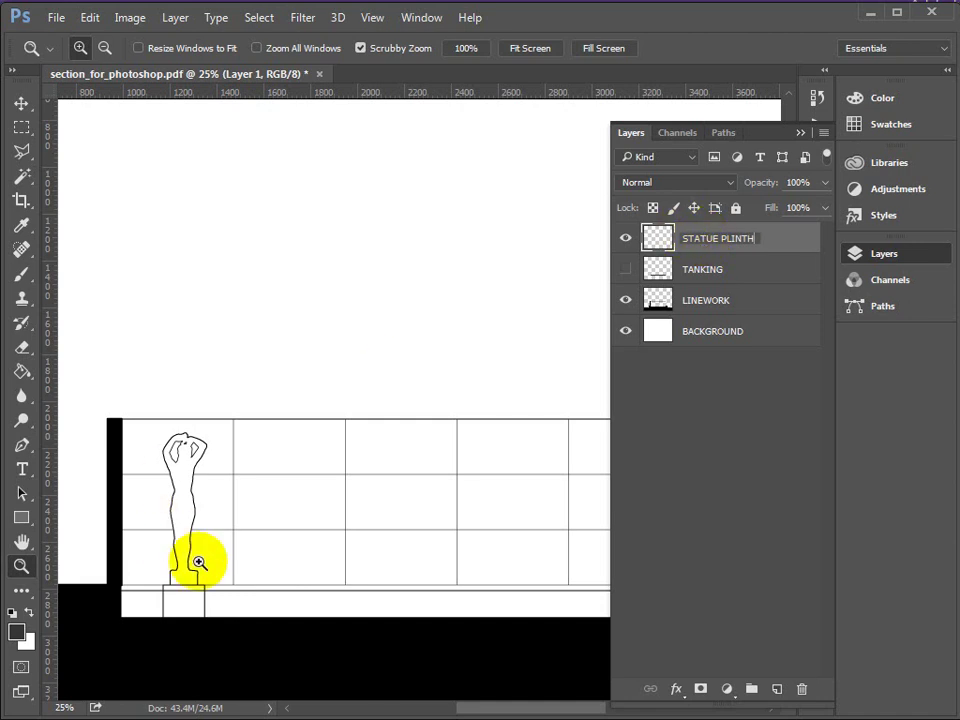
# Zoom in on the plinth and marquee-select the 178 × 140 px block beneath the statue
pyautogui.click(188, 607)
pyautogui.moveTo(188, 607); pyautogui.dragTo(411, 710)
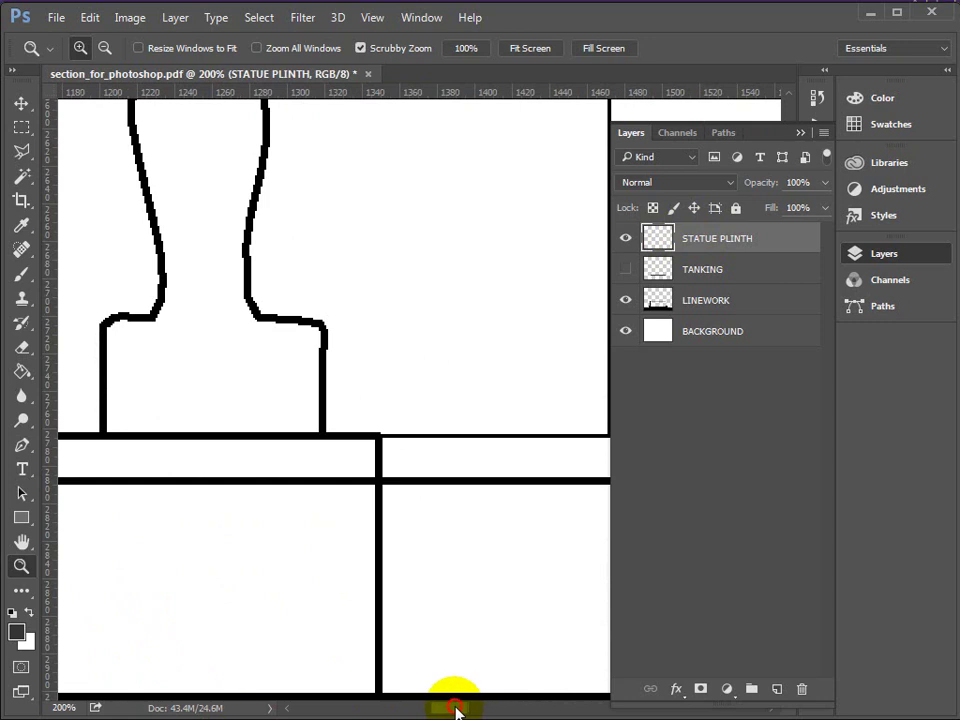
pyautogui.hscroll(-3, 454, 701)
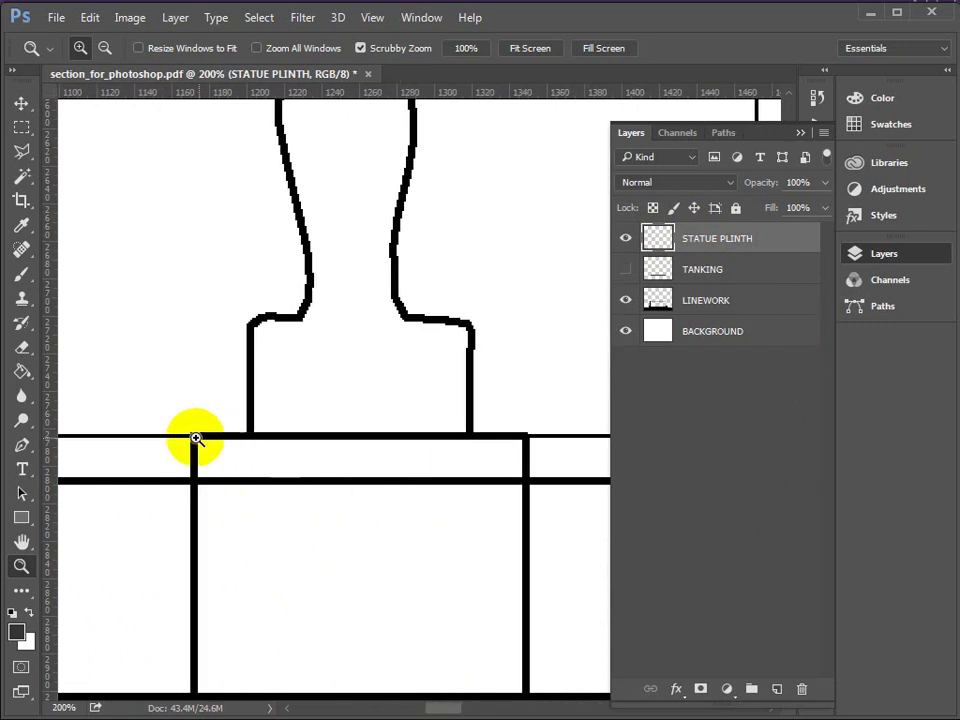
pyautogui.click(21, 128)
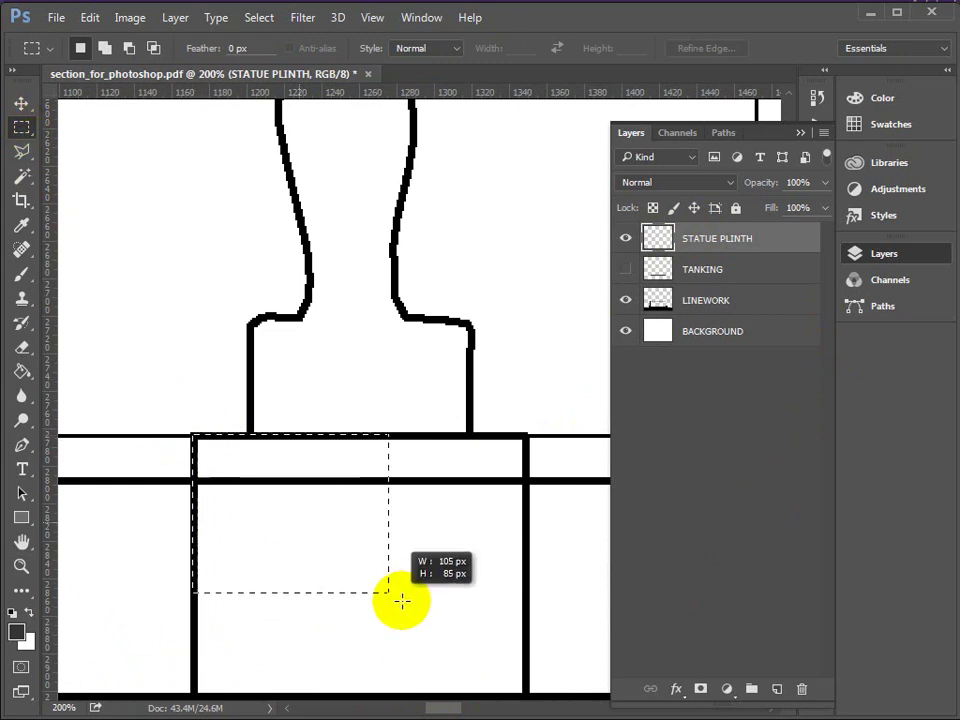
pyautogui.moveTo(401, 600); pyautogui.dragTo(525, 695)
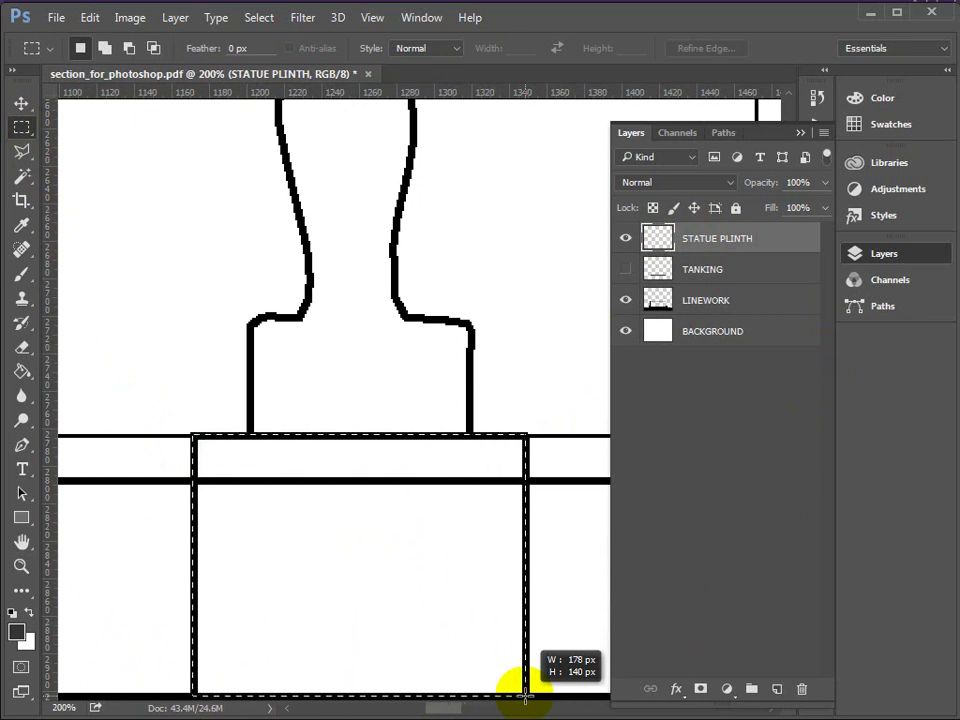
pyautogui.moveTo(525, 695); pyautogui.dragTo(525, 693)
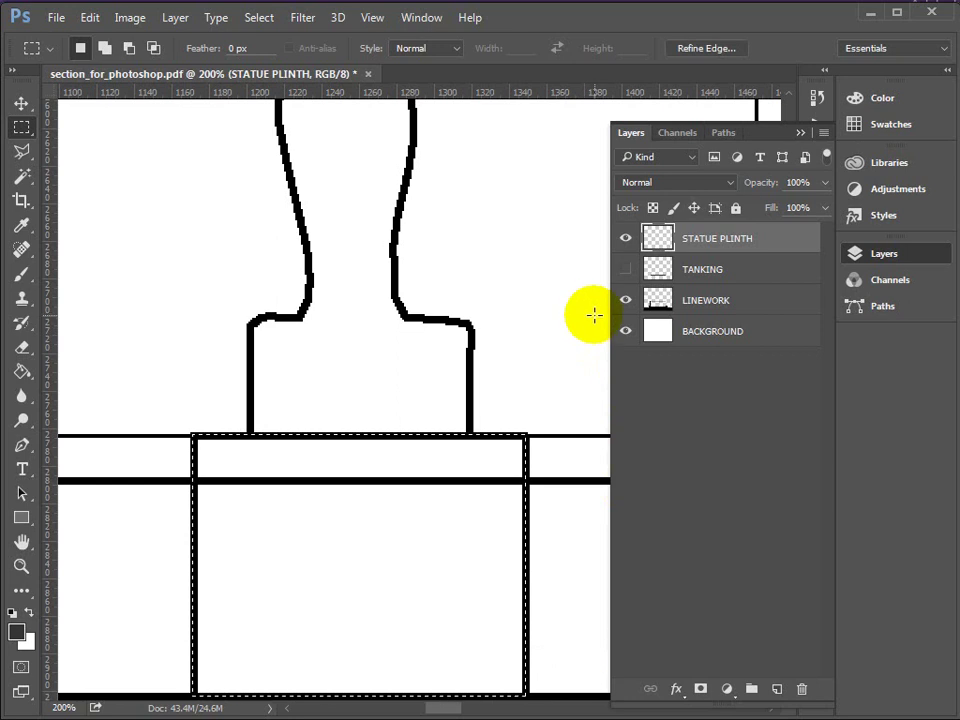
# Set the foreground colour to dark grey #4f4f4f (RGB 79, 79, 79)
pyautogui.click(16, 632)
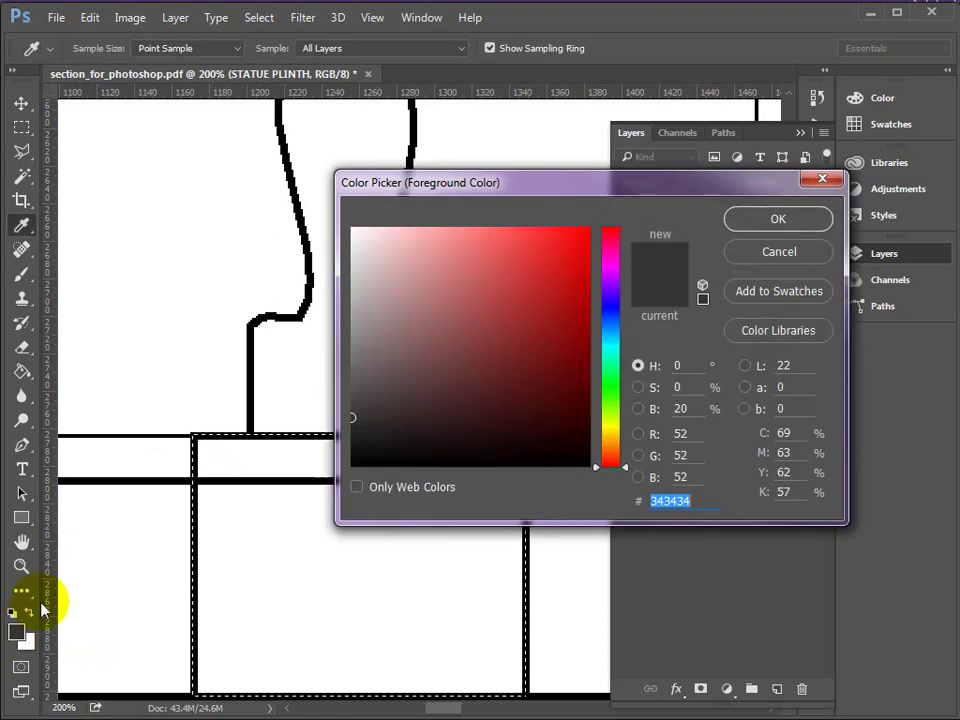
pyautogui.moveTo(351, 418); pyautogui.dragTo(350, 392)
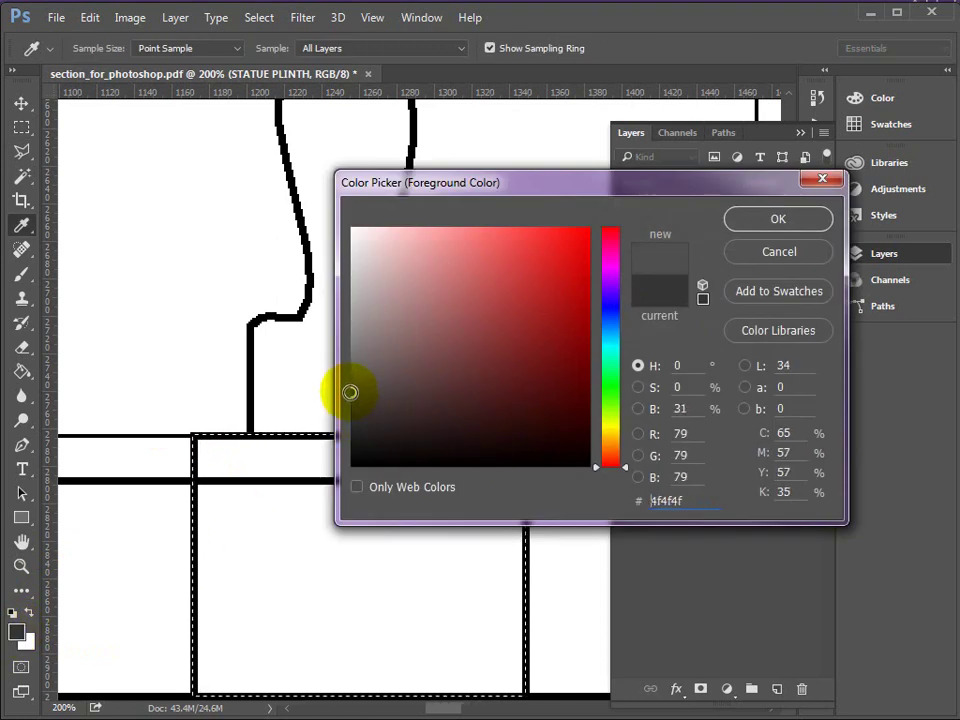
pyautogui.click(787, 220)
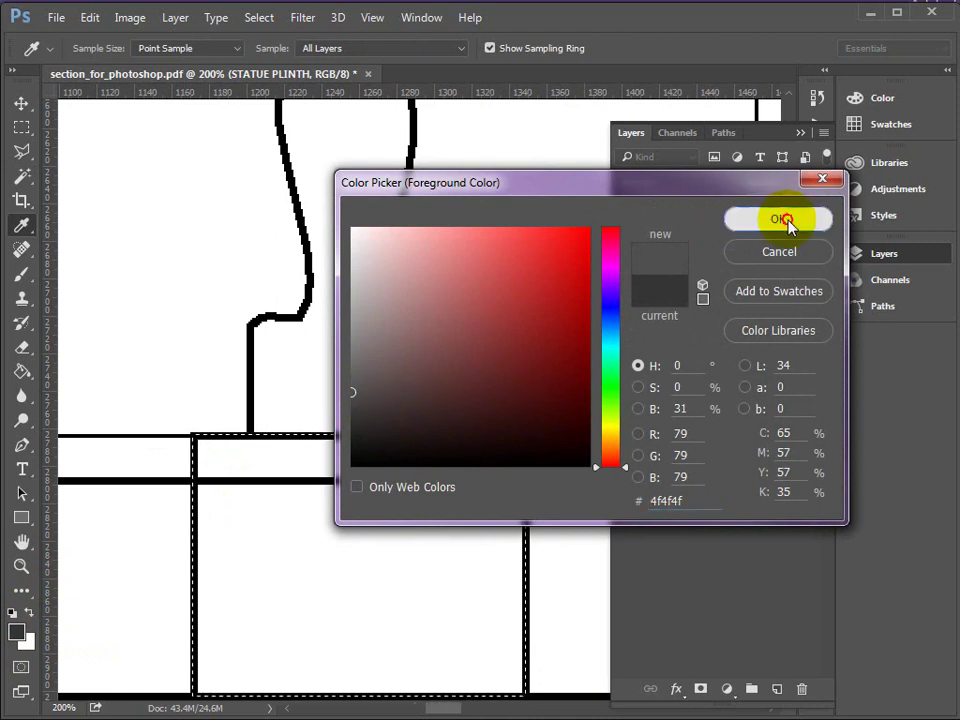
# Fill the plinth selection with dark grey using the Paint Bucket, checking it with TANKING shown
pyautogui.press('m')
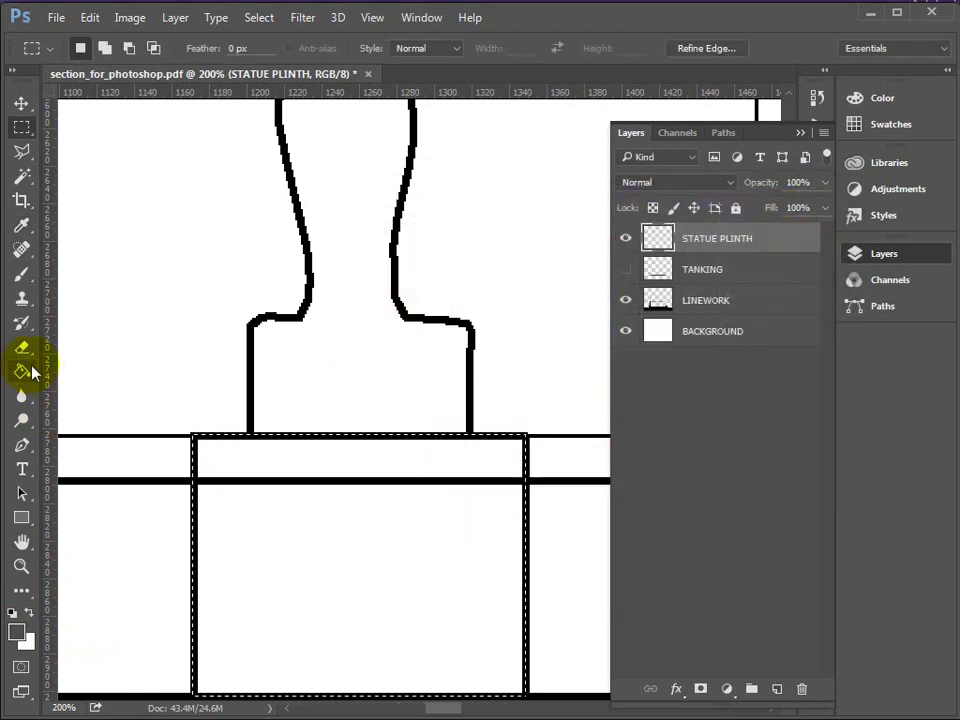
pyautogui.click(22, 372)
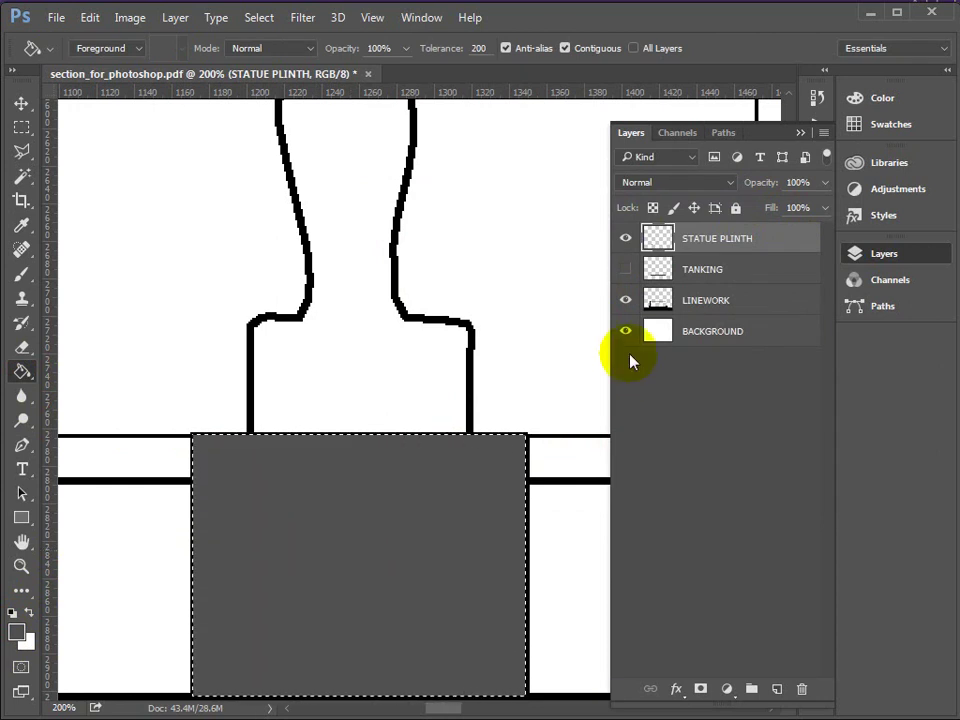
pyautogui.click(626, 270)
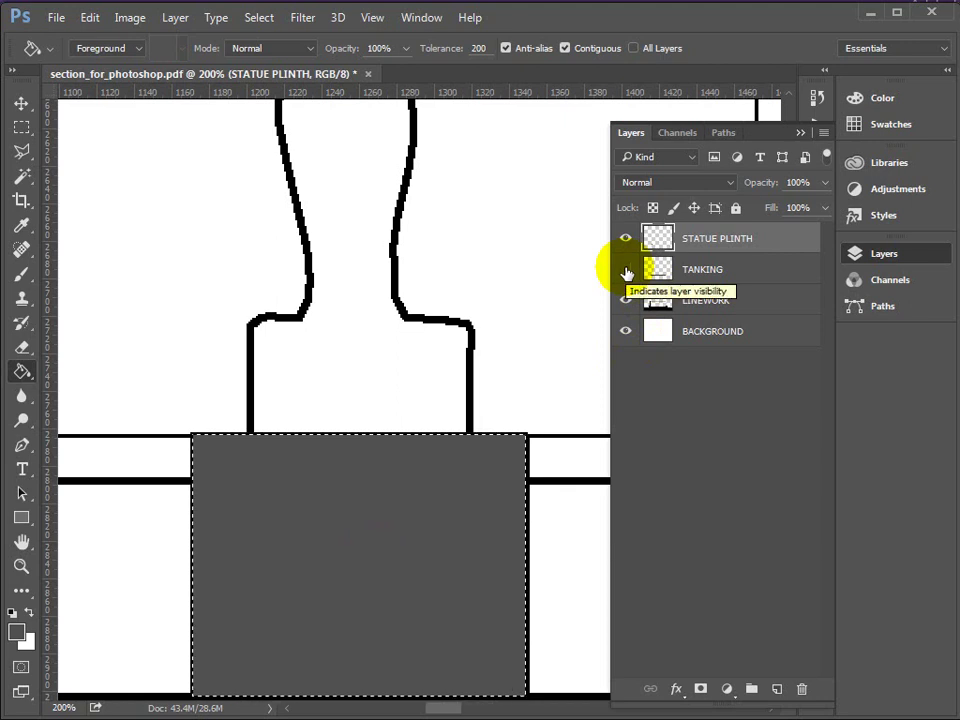
pyautogui.click(626, 270)
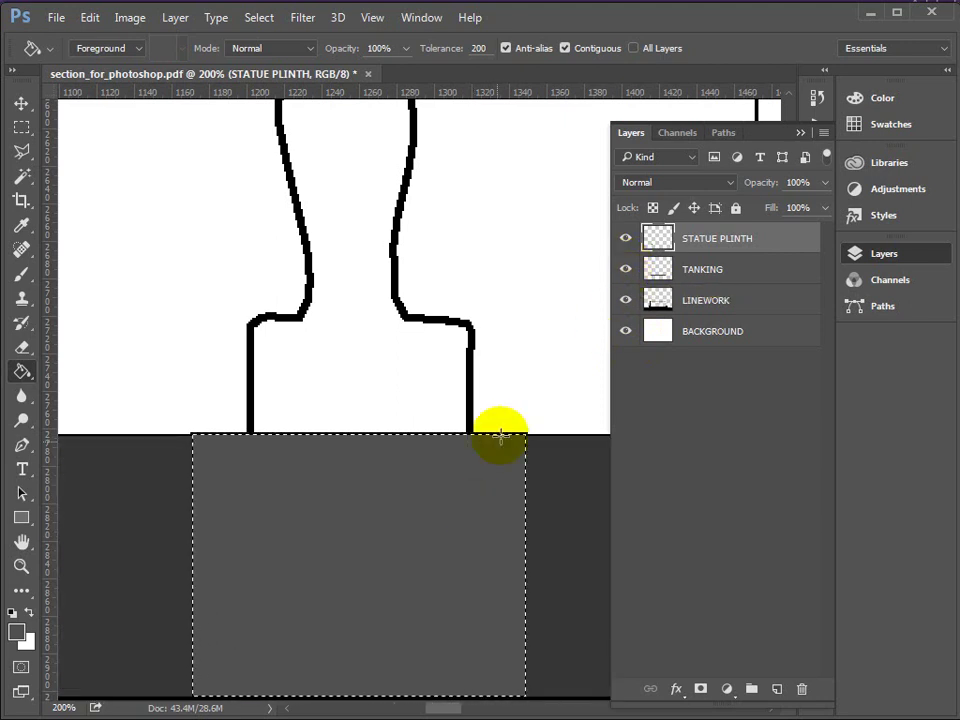
# Hide the TANKING and STATUE PLINTH layers and deselect
pyautogui.click(626, 270)
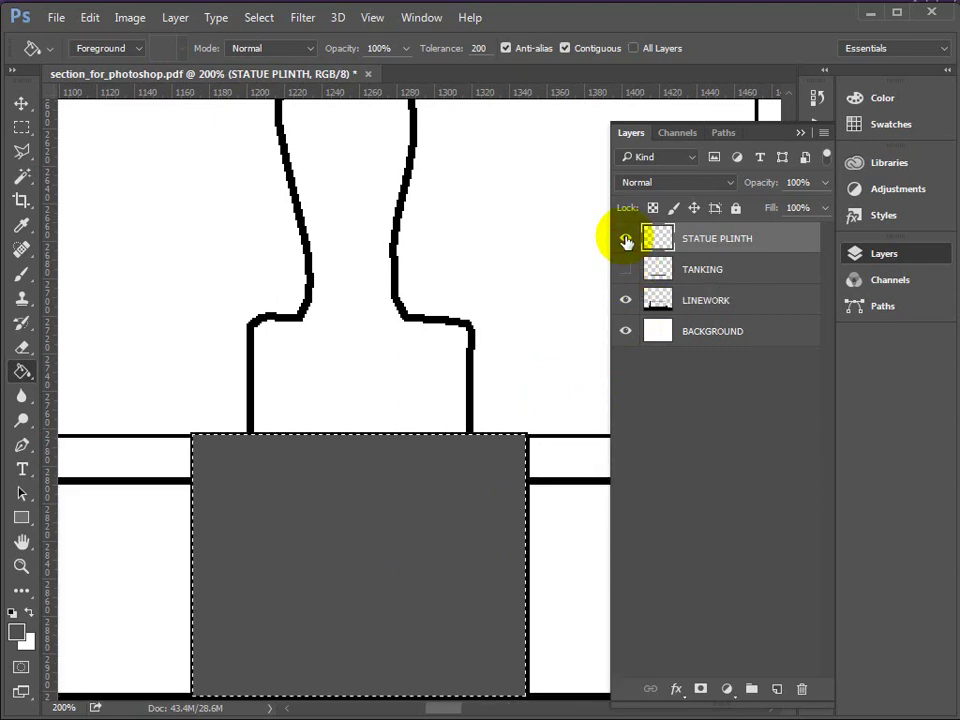
pyautogui.click(626, 240)
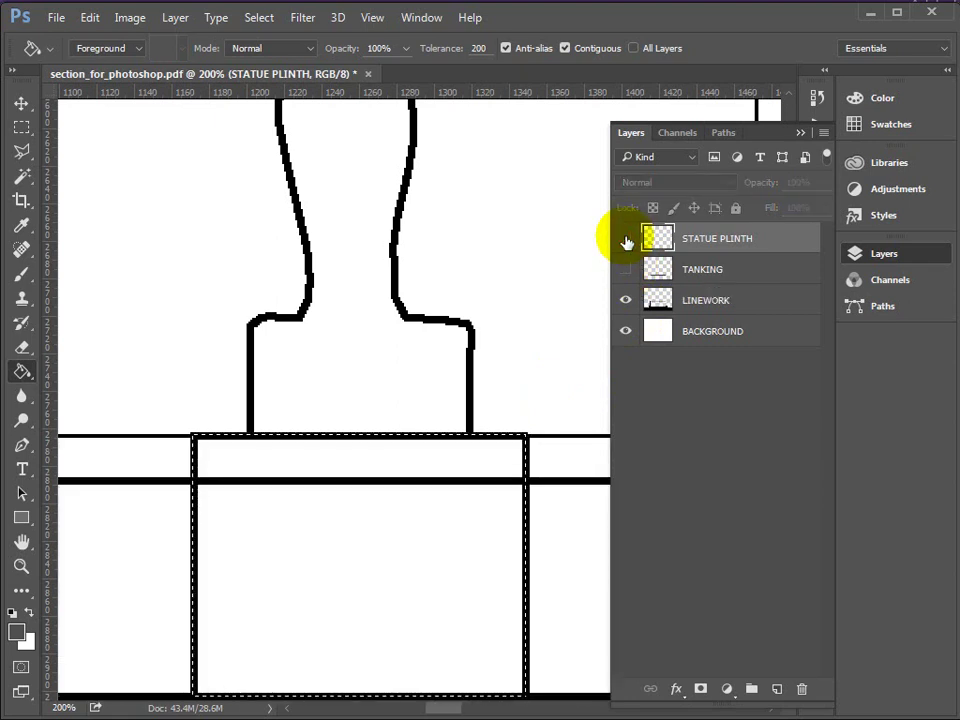
pyautogui.click(258, 19)
pyautogui.click(270, 56)
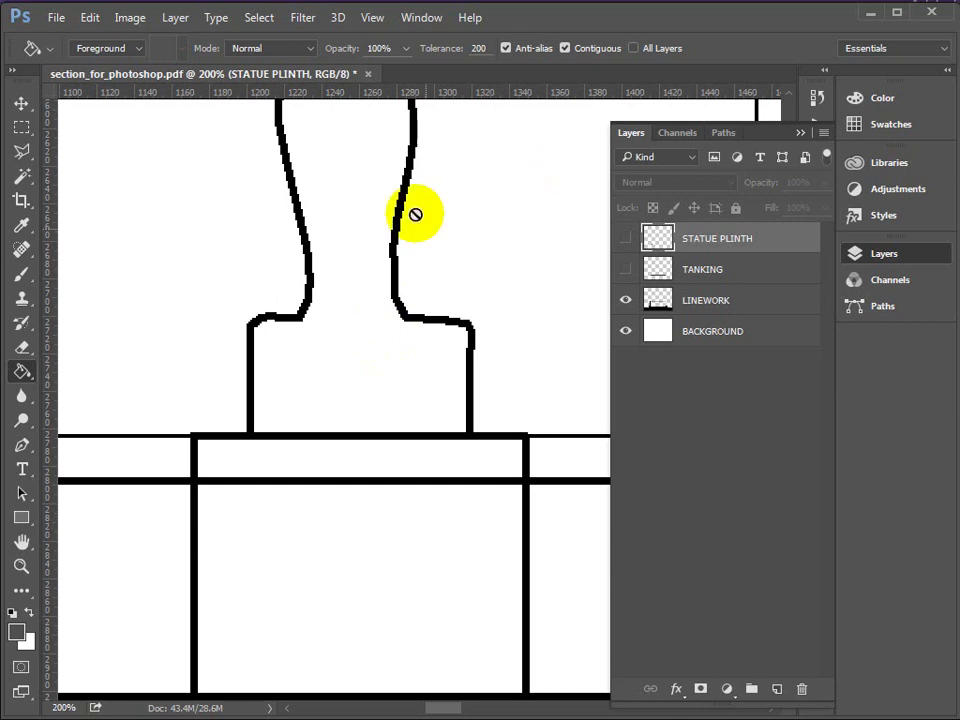
# Zoom out to 33.3%, collapse the Layers panel, and zoom in to 66.7% on the niche statue
pyautogui.click(21, 565)
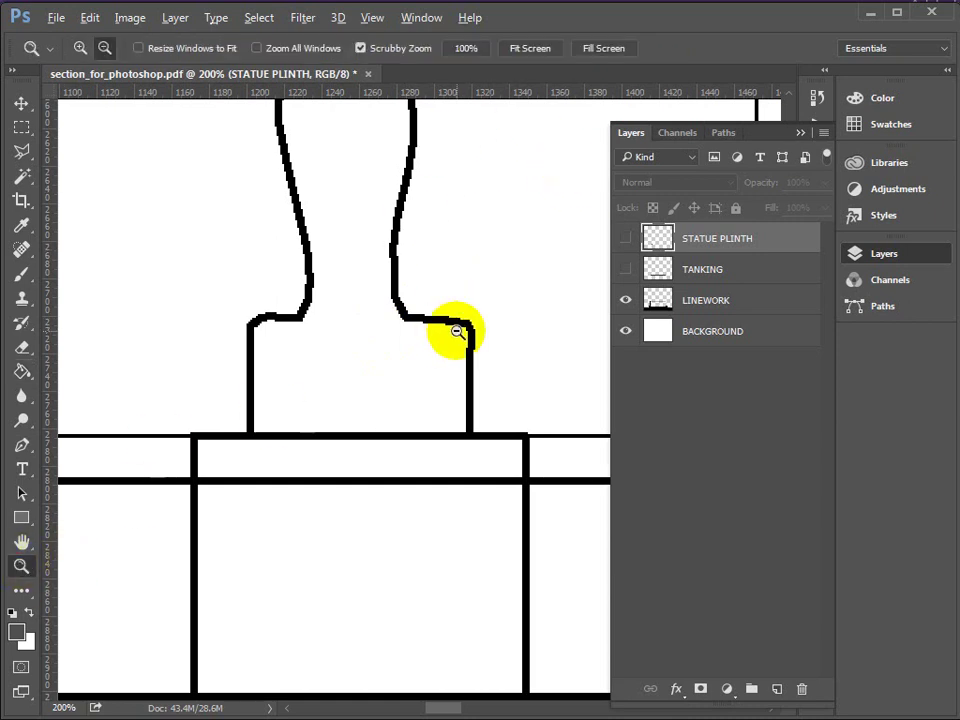
pyautogui.keyDown('alt'); pyautogui.click(456, 330); pyautogui.keyUp('alt')
pyautogui.keyDown('alt'); pyautogui.click(470, 310); pyautogui.keyUp('alt')
pyautogui.keyDown('alt'); pyautogui.click(495, 278); pyautogui.keyUp('alt')
pyautogui.keyDown('alt'); pyautogui.click(521, 229); pyautogui.keyUp('alt')
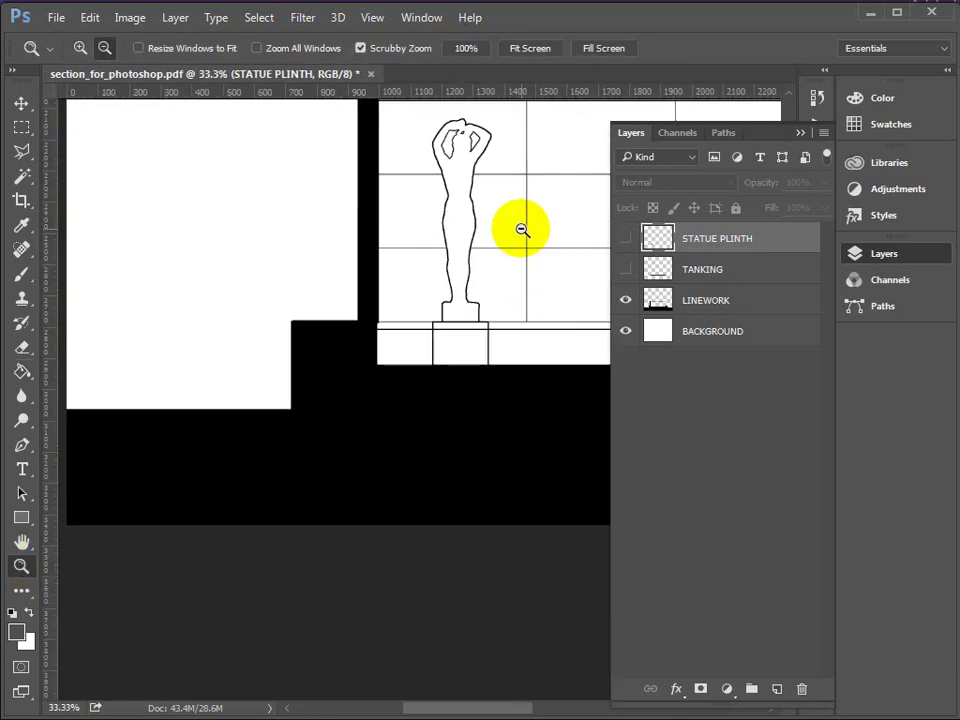
pyautogui.click(800, 133)
pyautogui.moveTo(785, 500); pyautogui.dragTo(778, 429)
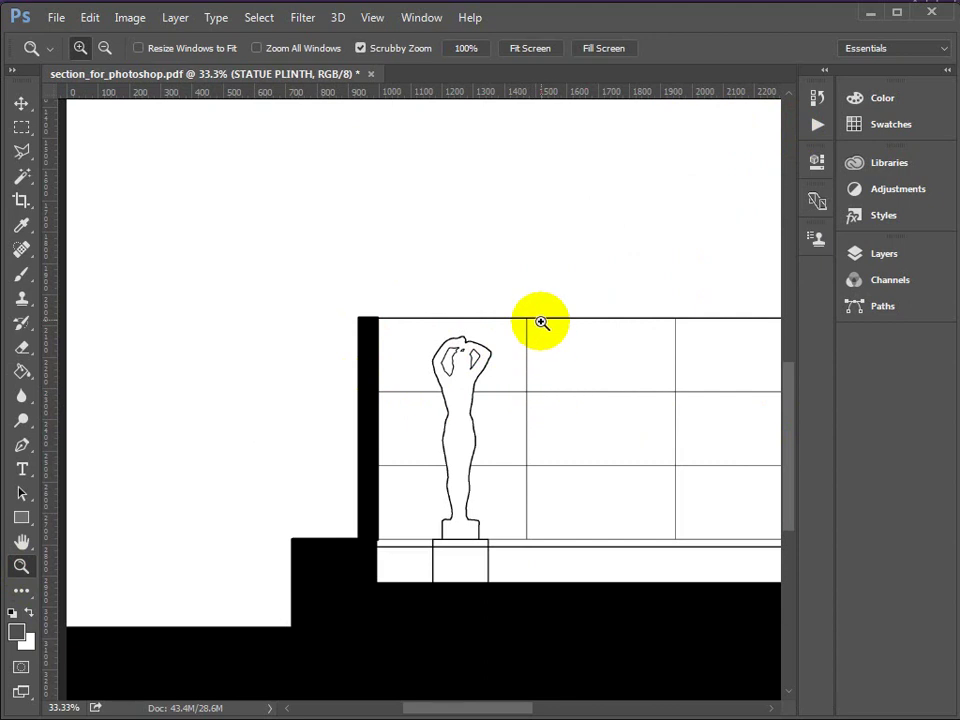
pyautogui.click(466, 358)
pyautogui.click(470, 358)
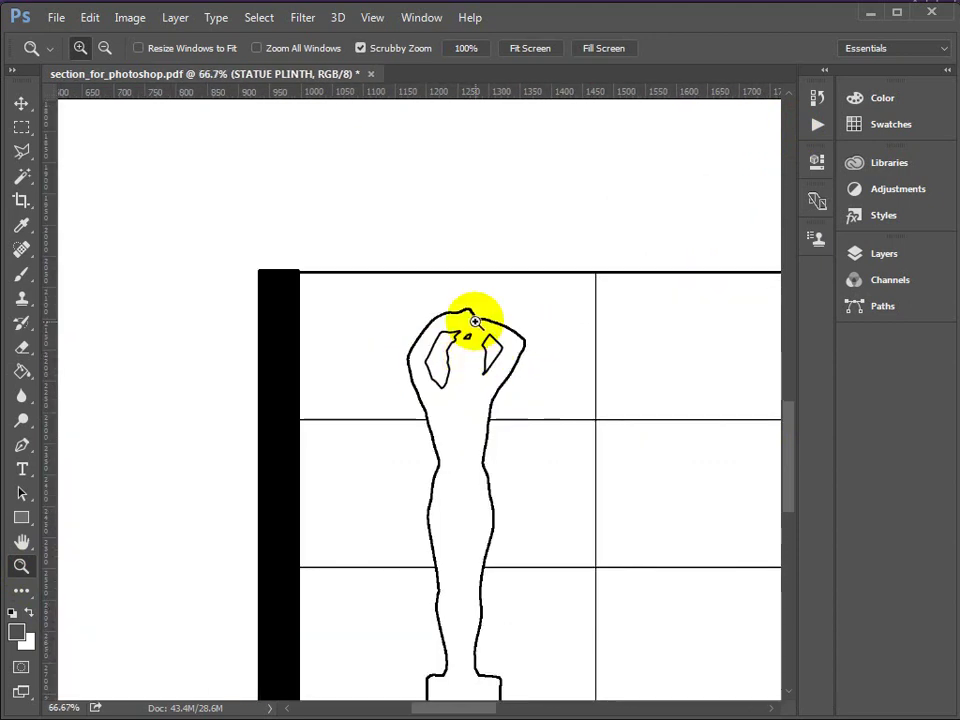
pyautogui.click(56, 18)
# Open single green marble panel.jpg from the PhotoShop folder
pyautogui.click(72, 65)
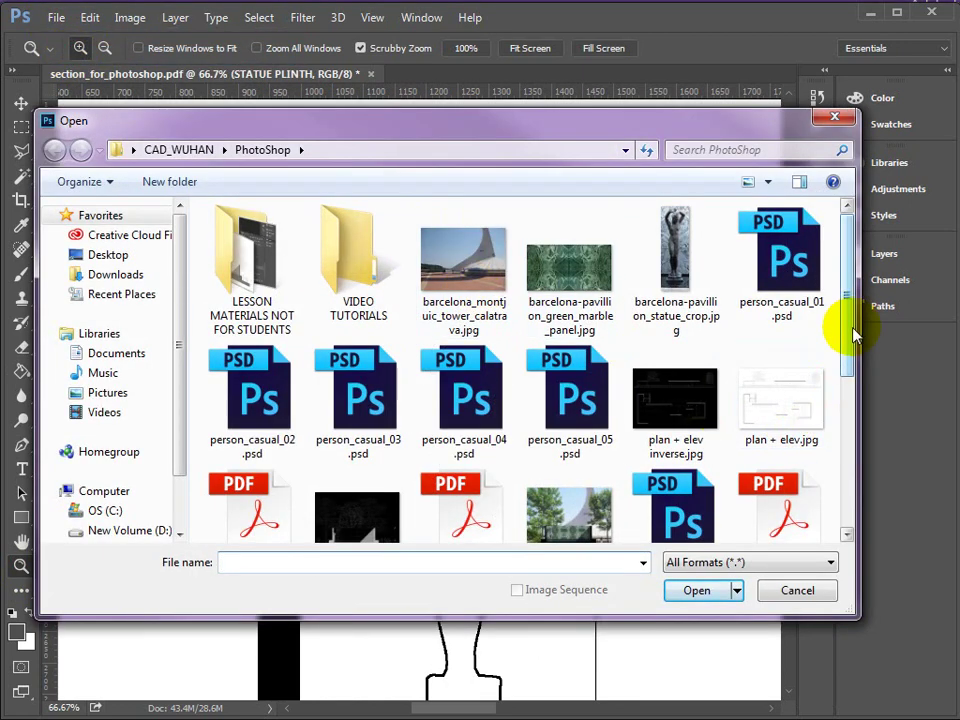
pyautogui.moveTo(847, 340); pyautogui.dragTo(840, 467)
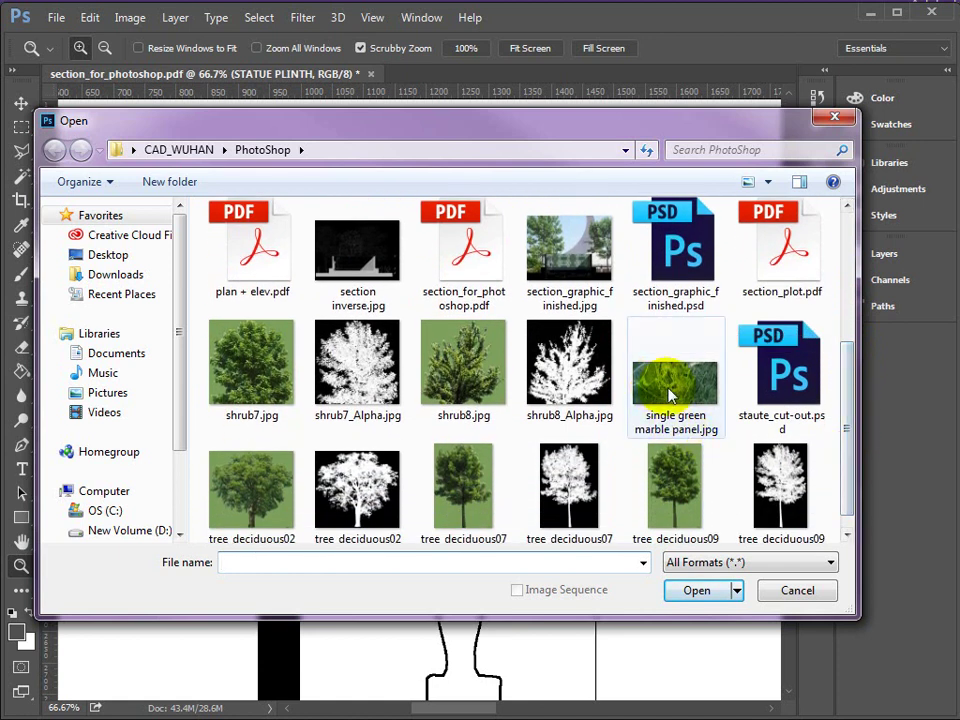
pyautogui.click(677, 386)
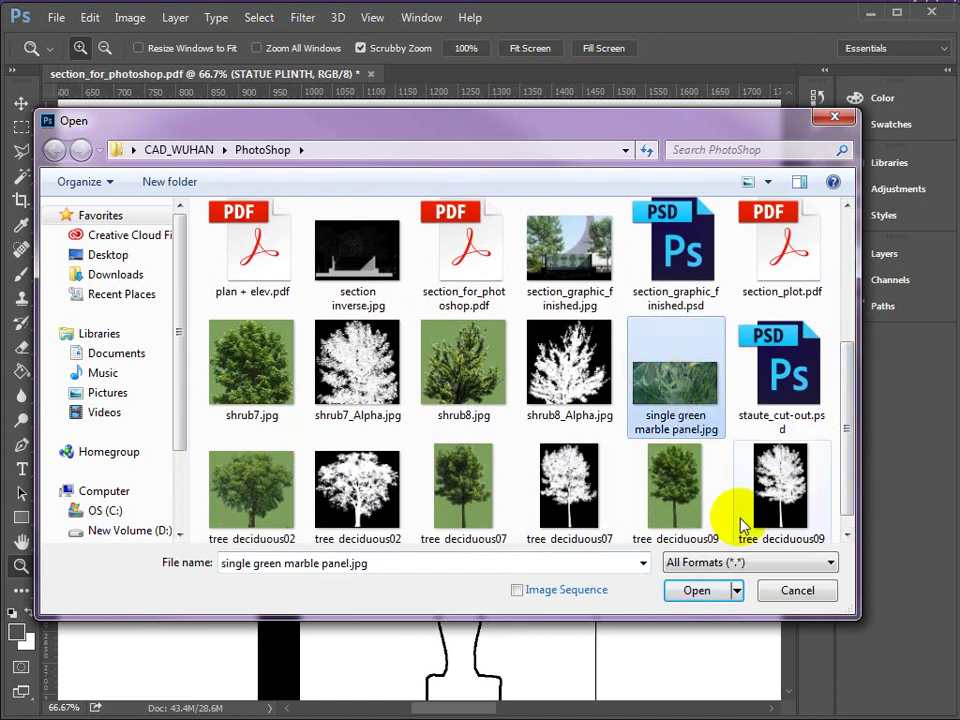
pyautogui.click(696, 593)
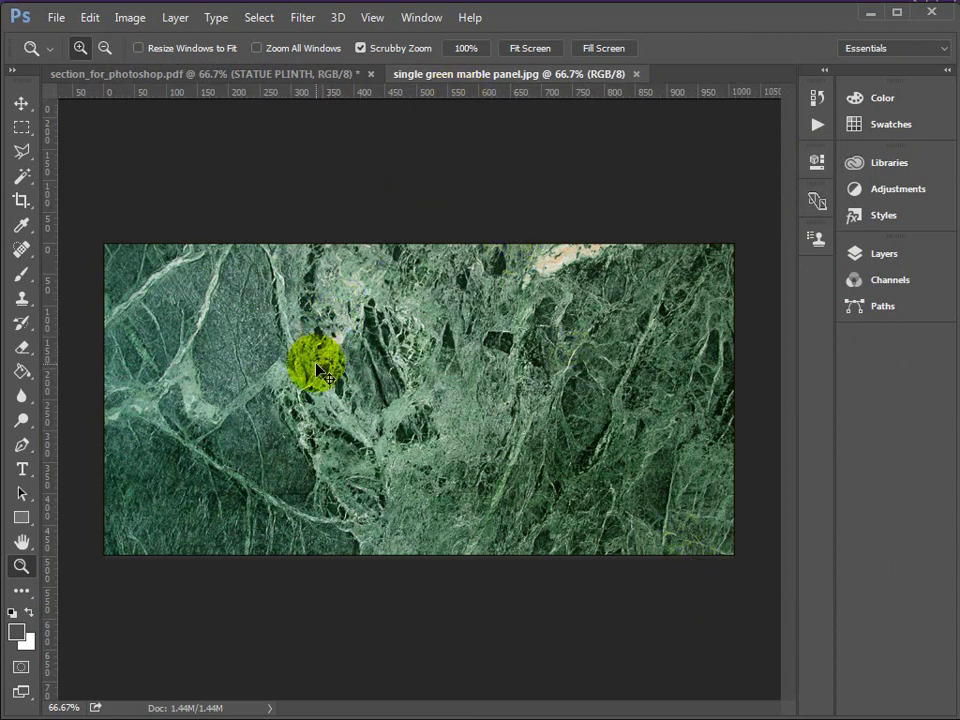
# Select all of the marble image with Ctrl+A and close its document tab
pyautogui.hotkey('ctrl', 'a')
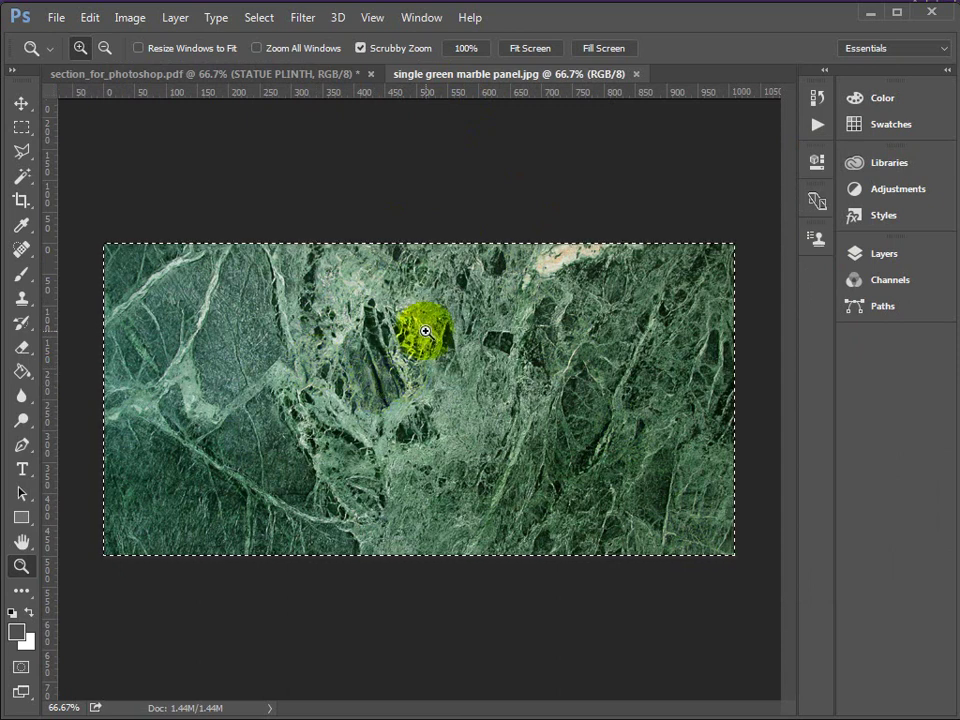
pyautogui.click(639, 75)
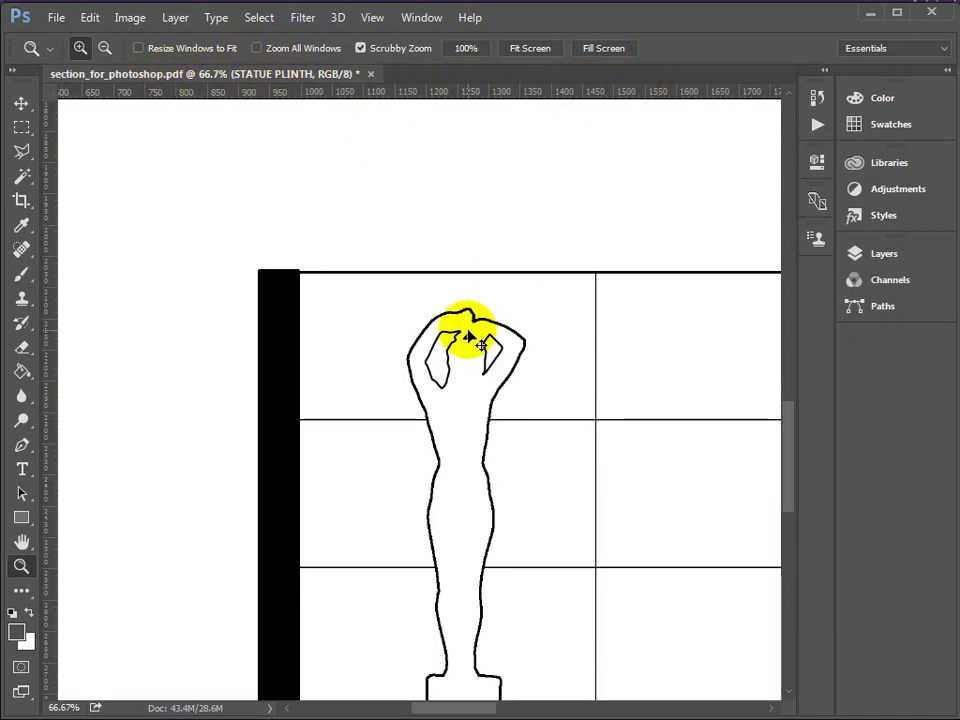
# Paste the marble as new Layer 1 and move it up and right over the niche
pyautogui.hotkey('ctrl', 'v')
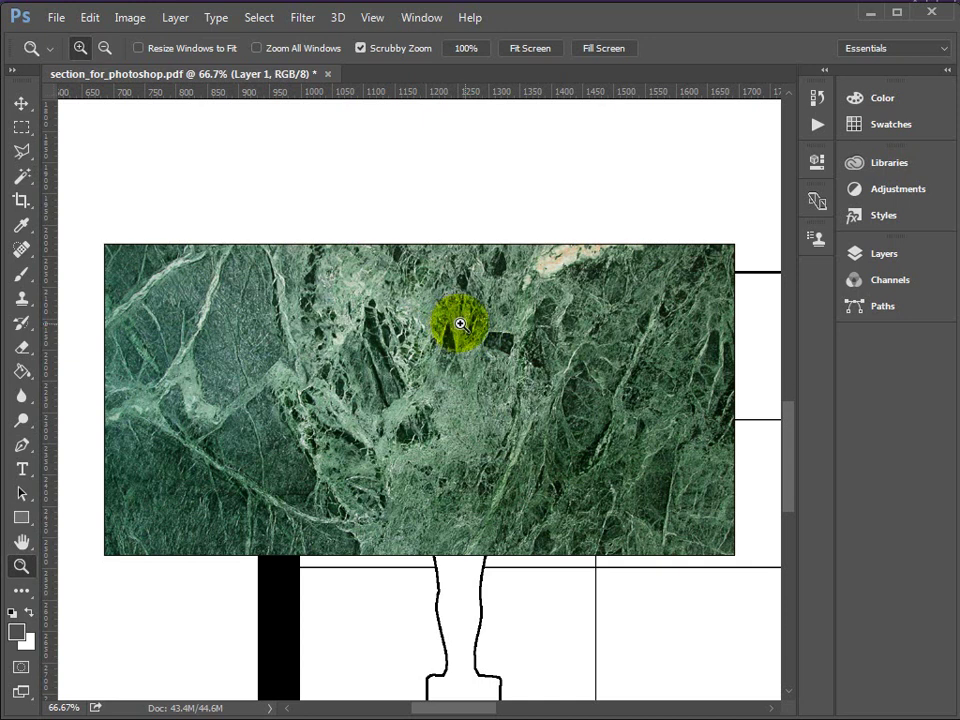
pyautogui.click(864, 254)
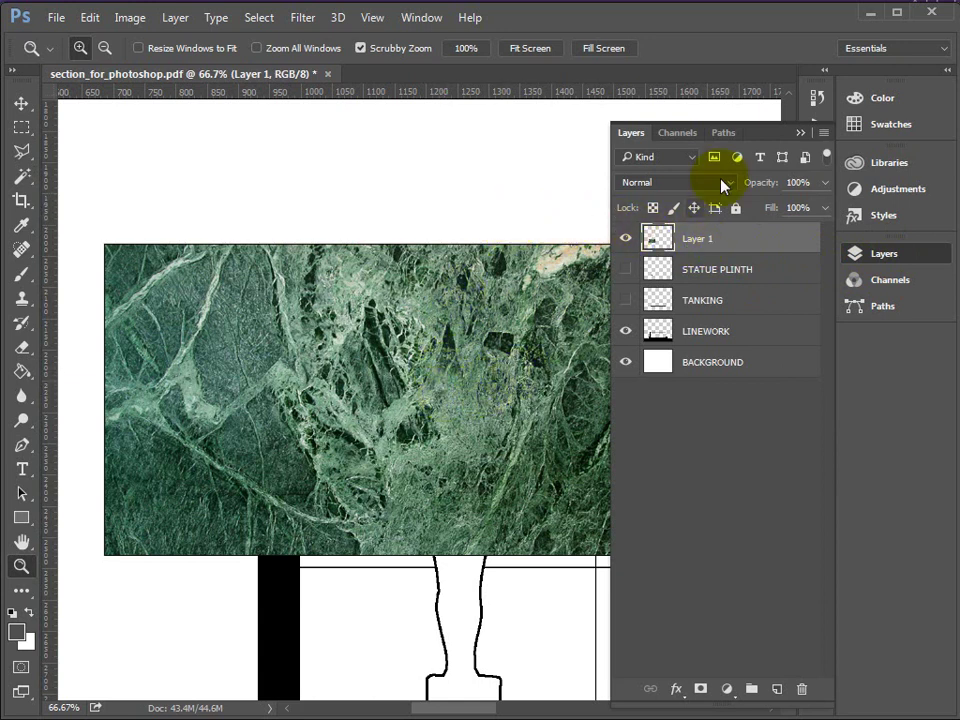
pyautogui.click(802, 134)
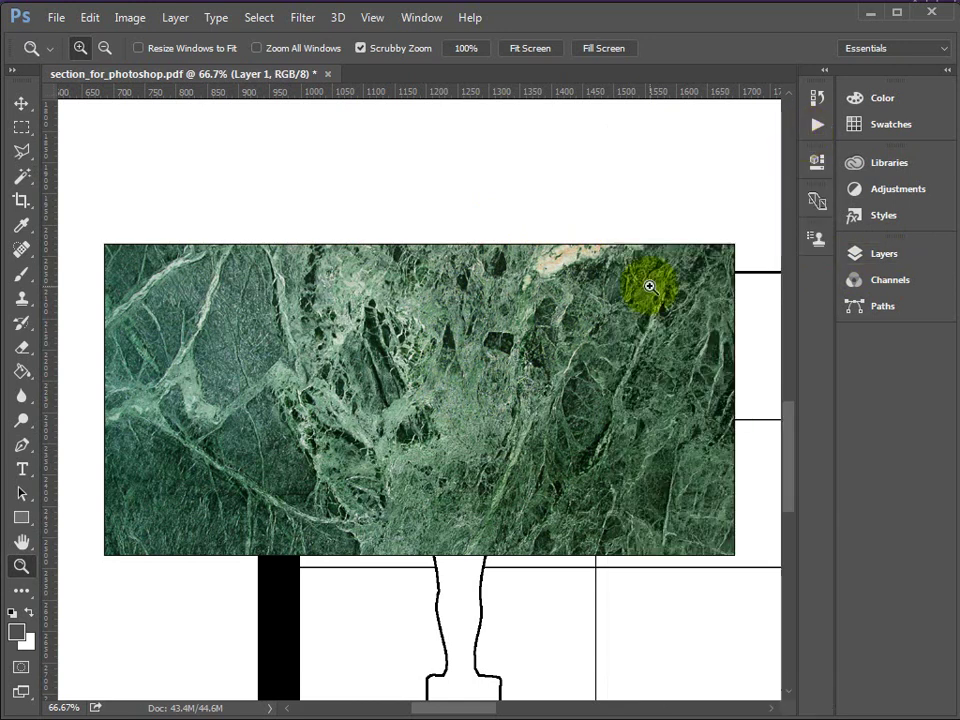
pyautogui.click(22, 104)
pyautogui.moveTo(257, 476); pyautogui.dragTo(452, 340)
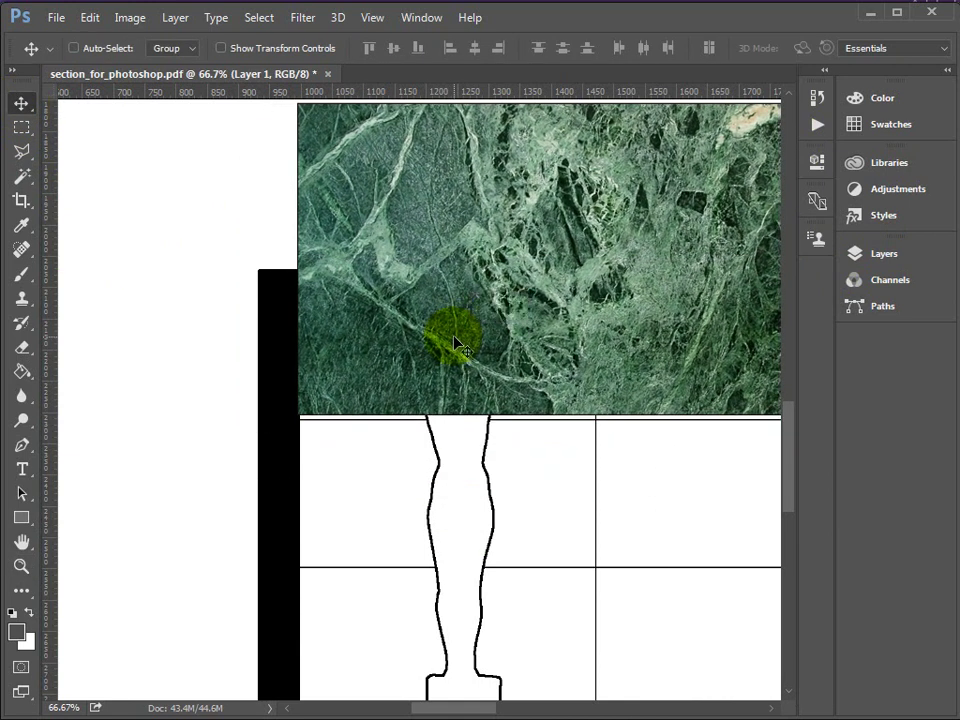
# Nudge the marble flush against the black wall with its bottom edge on the niche line
pyautogui.click(21, 566)
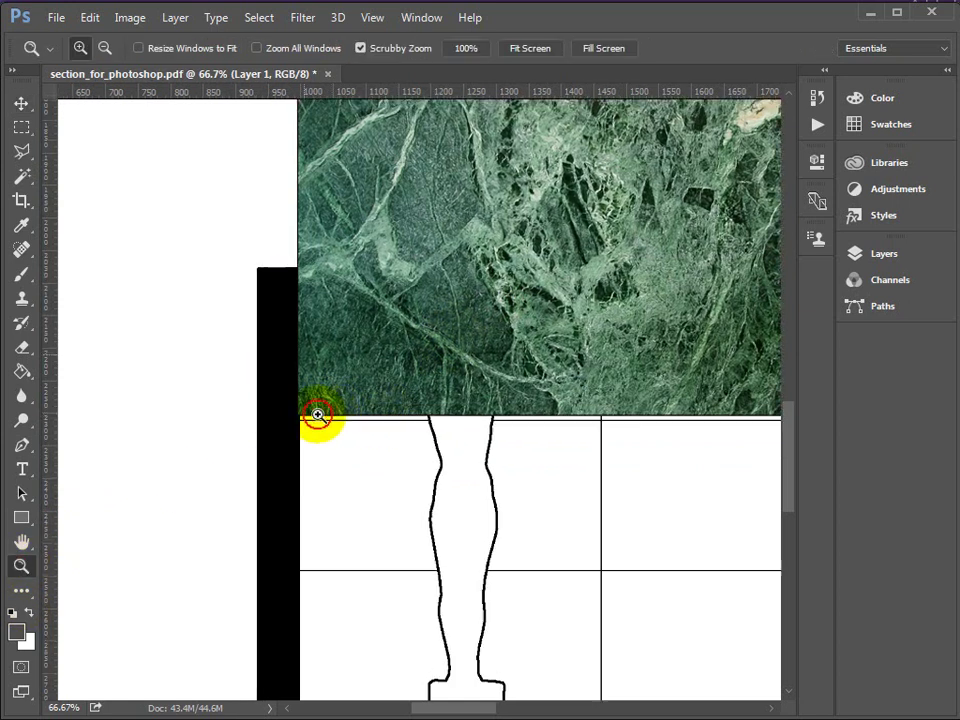
pyautogui.moveTo(317, 414); pyautogui.dragTo(272, 431)
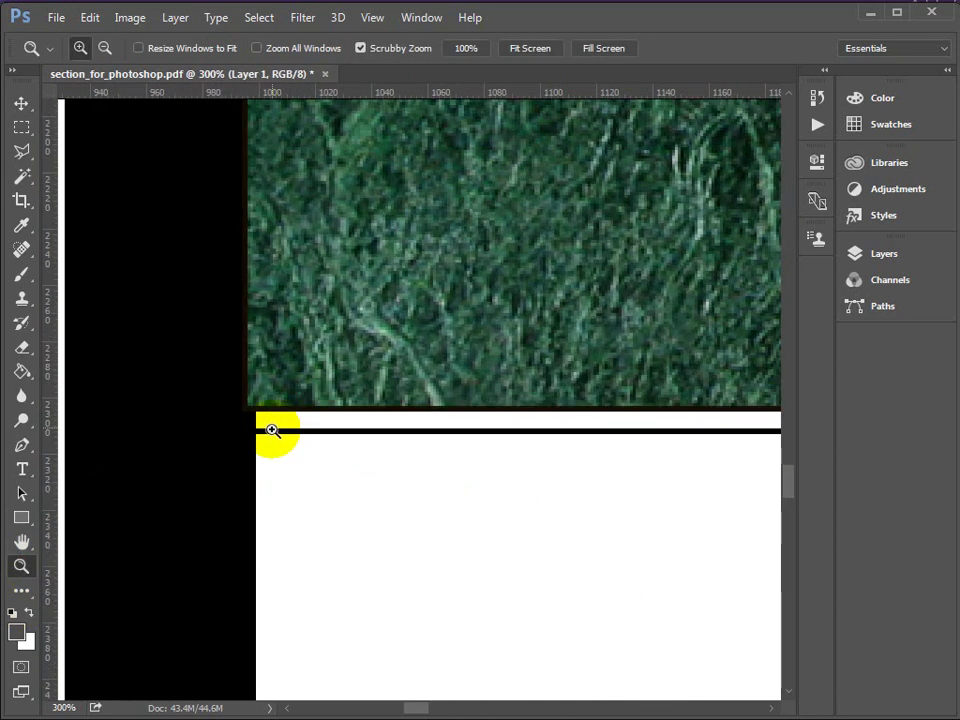
pyautogui.click(19, 102)
pyautogui.moveTo(300, 375); pyautogui.dragTo(317, 386)
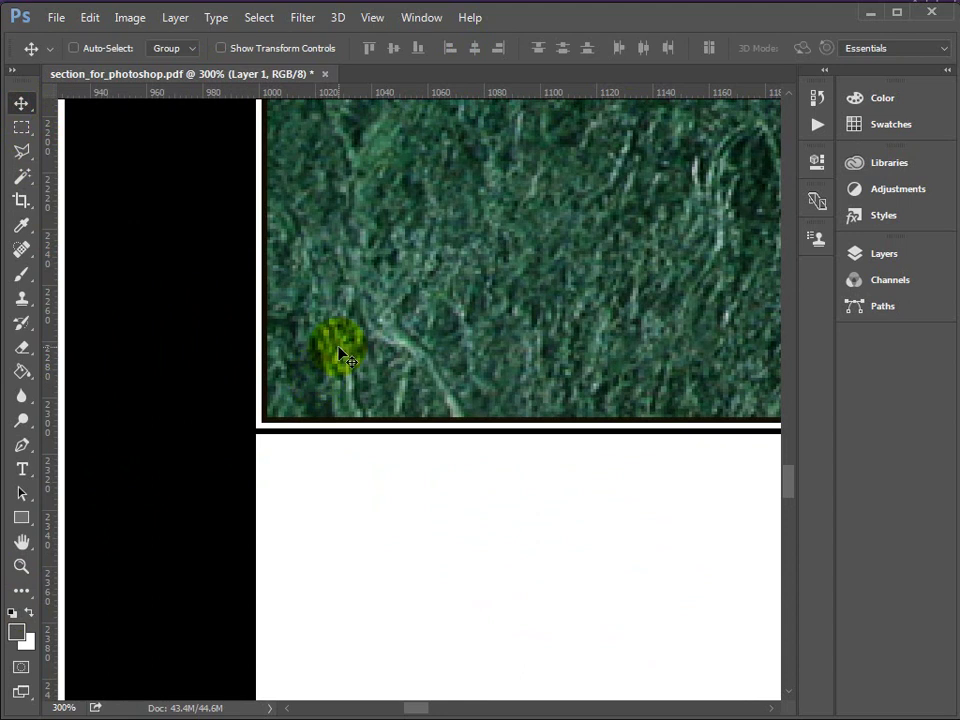
pyautogui.press('Left')
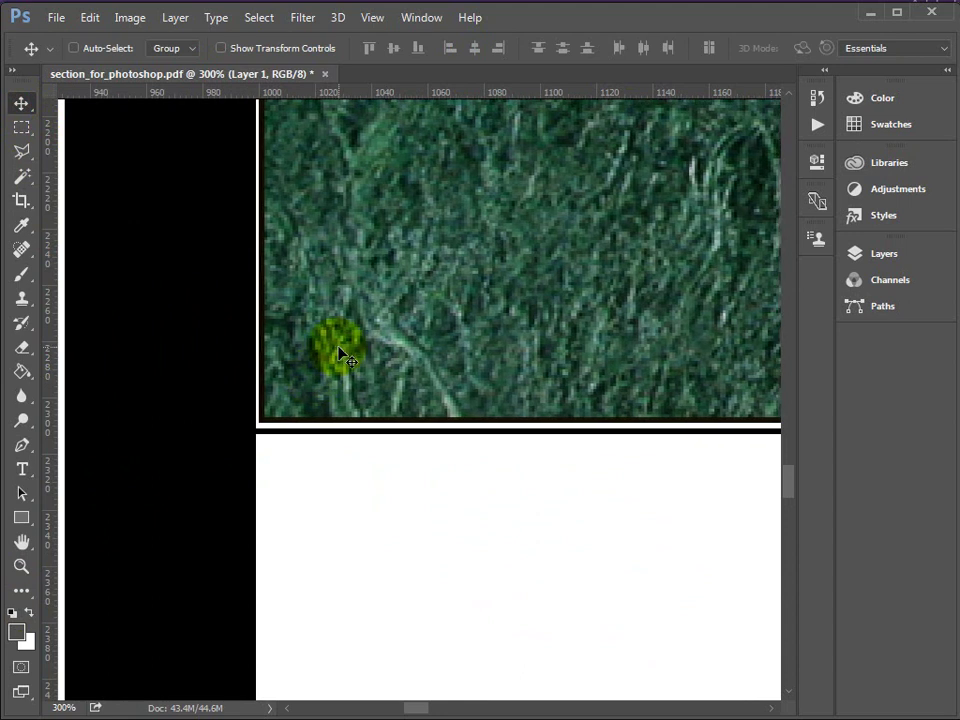
pyautogui.press('Up')
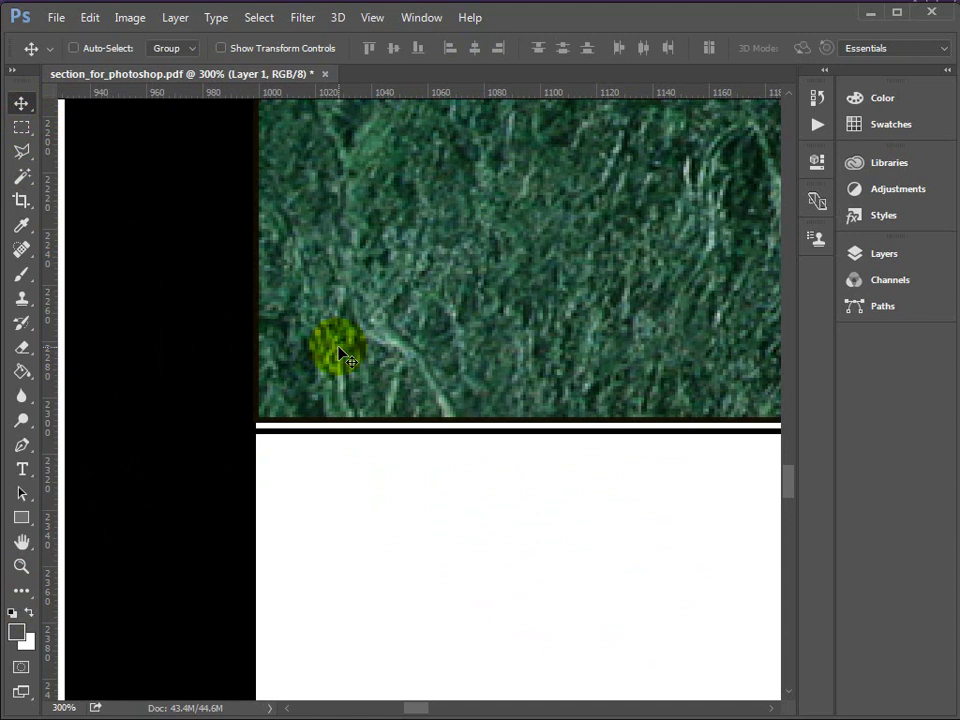
pyautogui.press('Left')
pyautogui.press('Down')
pyautogui.press('Down')
pyautogui.press('Down')
pyautogui.press('Down')
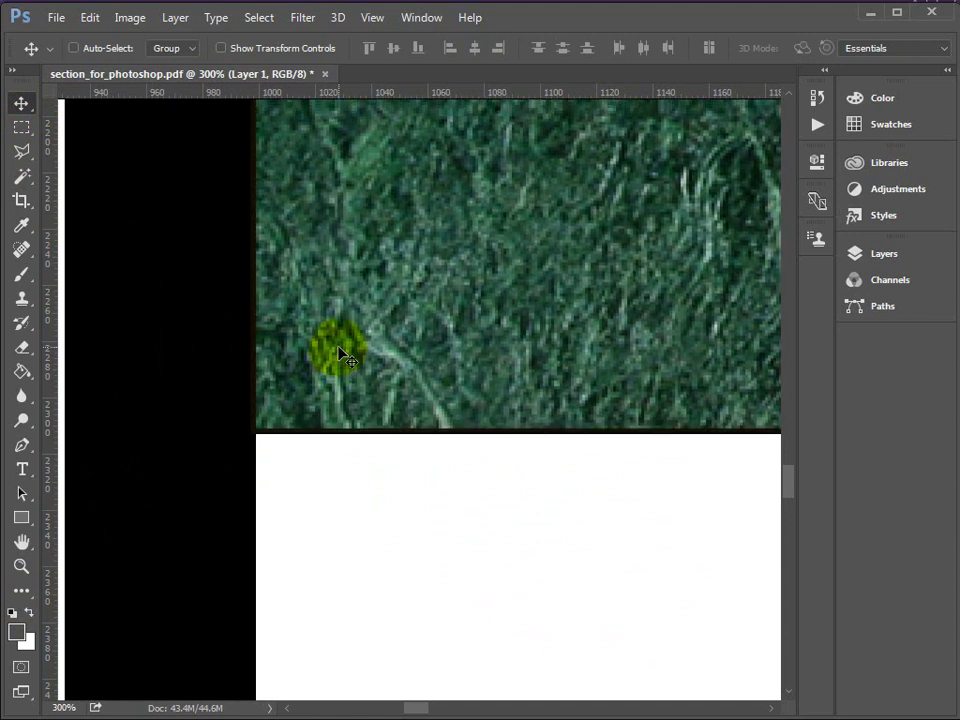
# Zoom out to 25% to see the whole section, then back in to 50% on the marble and niche
pyautogui.click(21, 566)
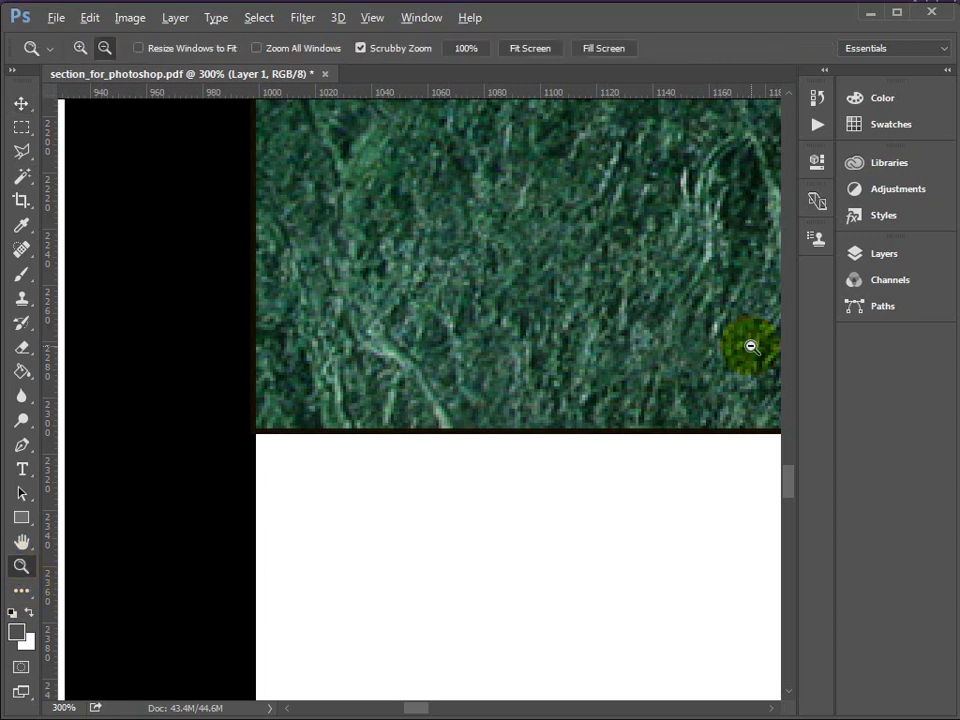
pyautogui.keyDown('alt'); pyautogui.click(705, 322); pyautogui.keyUp('alt')
pyautogui.keyDown('alt'); pyautogui.click(700, 305); pyautogui.keyUp('alt')
pyautogui.keyDown('alt'); pyautogui.click(700, 282); pyautogui.keyUp('alt')
pyautogui.keyDown('alt'); pyautogui.click(712, 270); pyautogui.keyUp('alt')
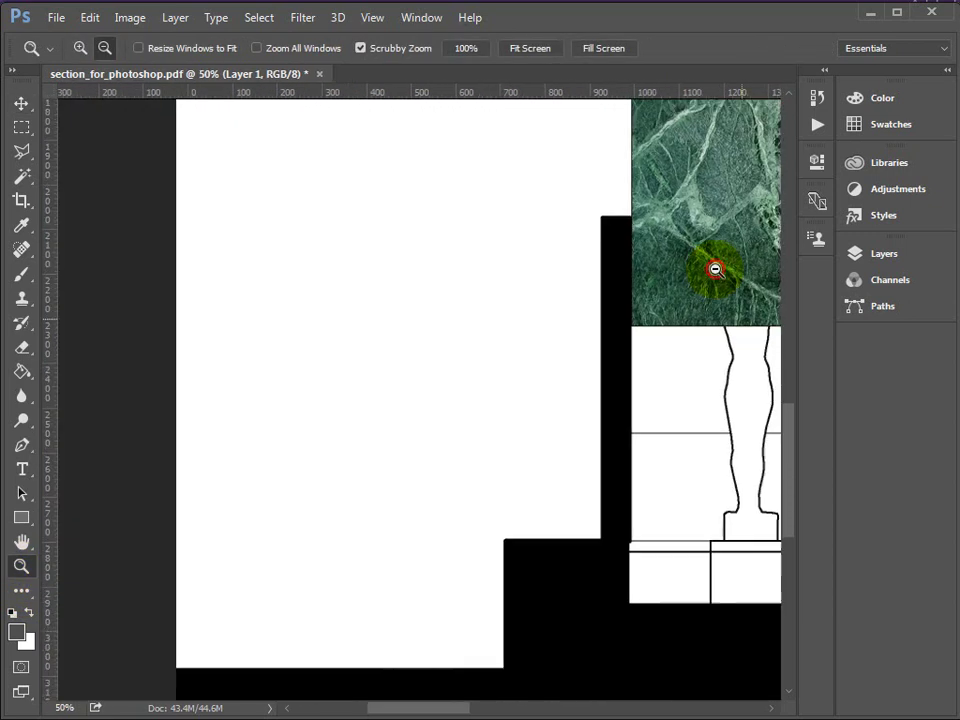
pyautogui.keyDown('alt'); pyautogui.click(716, 270); pyautogui.keyUp('alt')
pyautogui.keyDown('alt'); pyautogui.click(716, 270); pyautogui.keyUp('alt')
pyautogui.moveTo(452, 711); pyautogui.dragTo(514, 711)
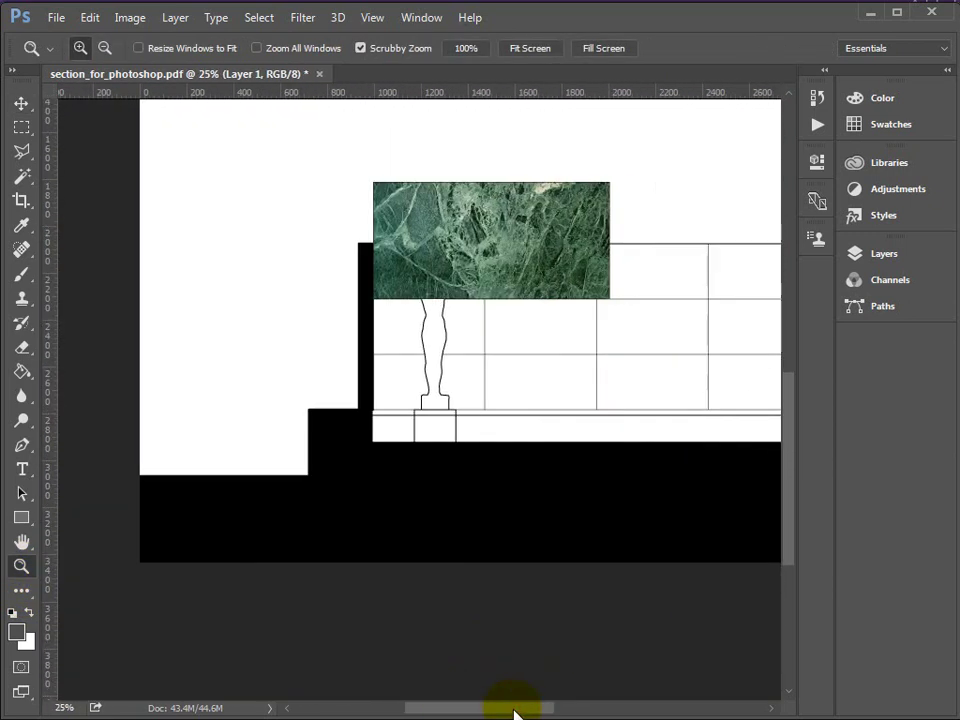
pyautogui.click(553, 238)
pyautogui.click(551, 235)
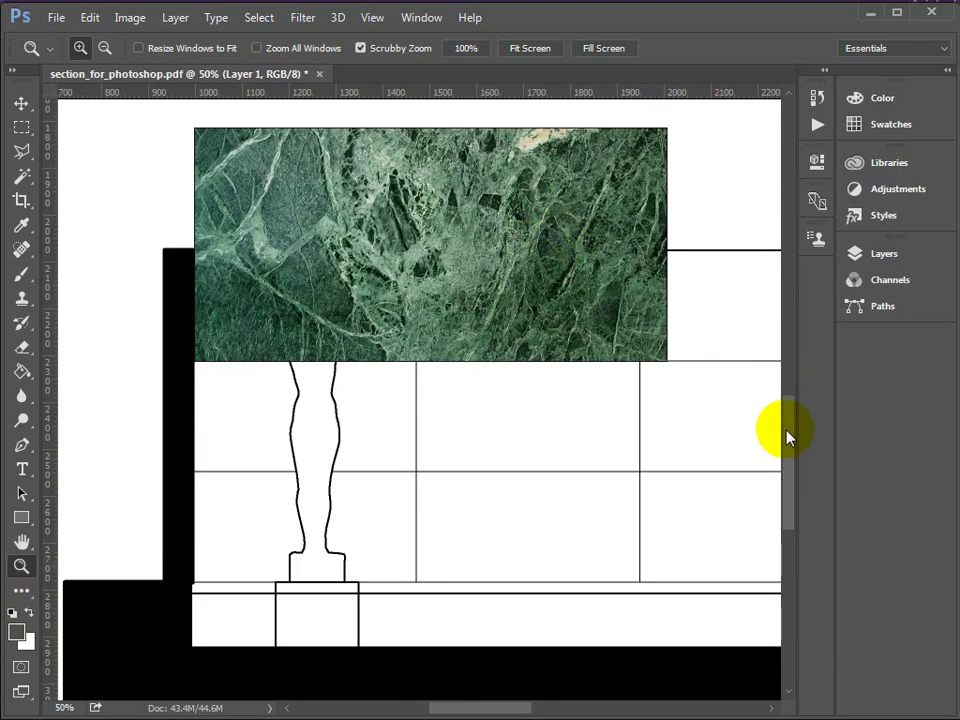
pyautogui.moveTo(787, 437); pyautogui.dragTo(792, 388)
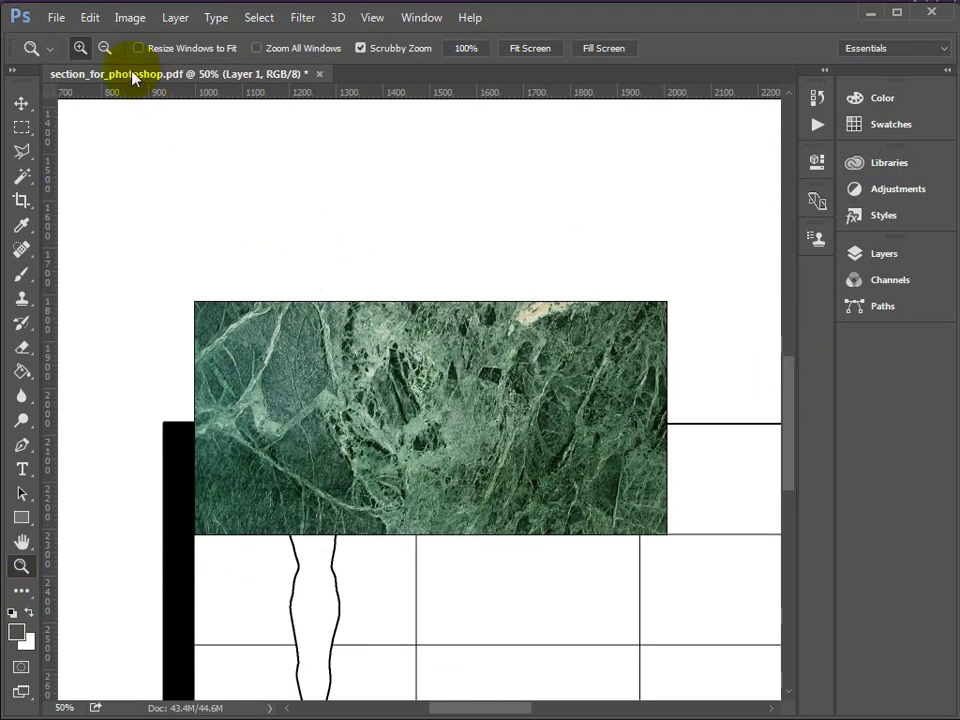
# Scale the marble layer down to about 50% (504 × 250 px) with Edit > Transform > Scale
pyautogui.click(90, 18)
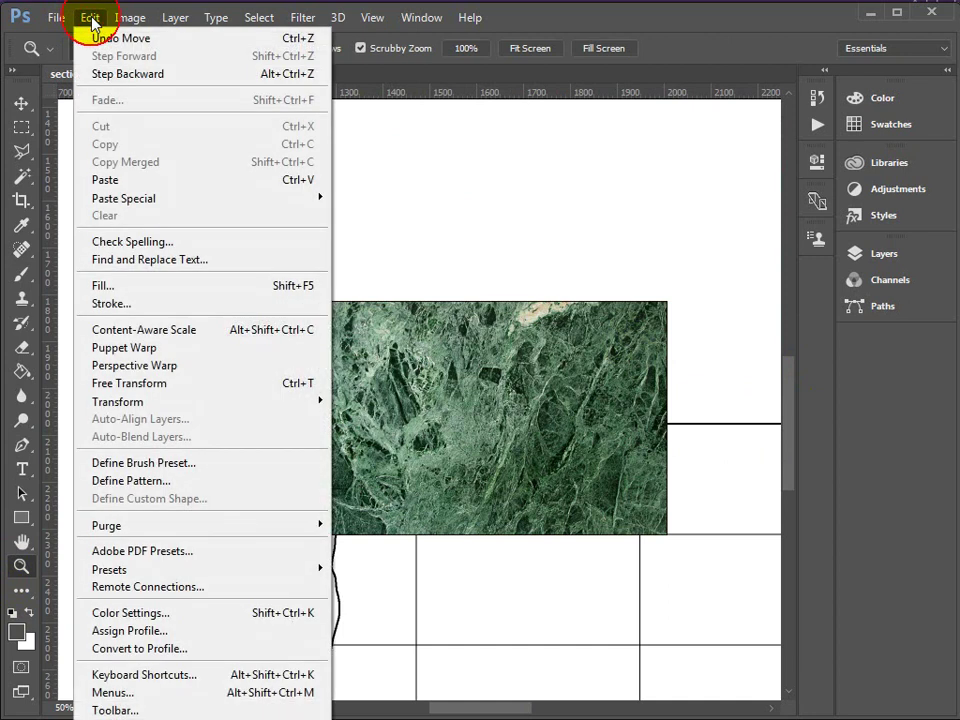
pyautogui.moveTo(141, 410)
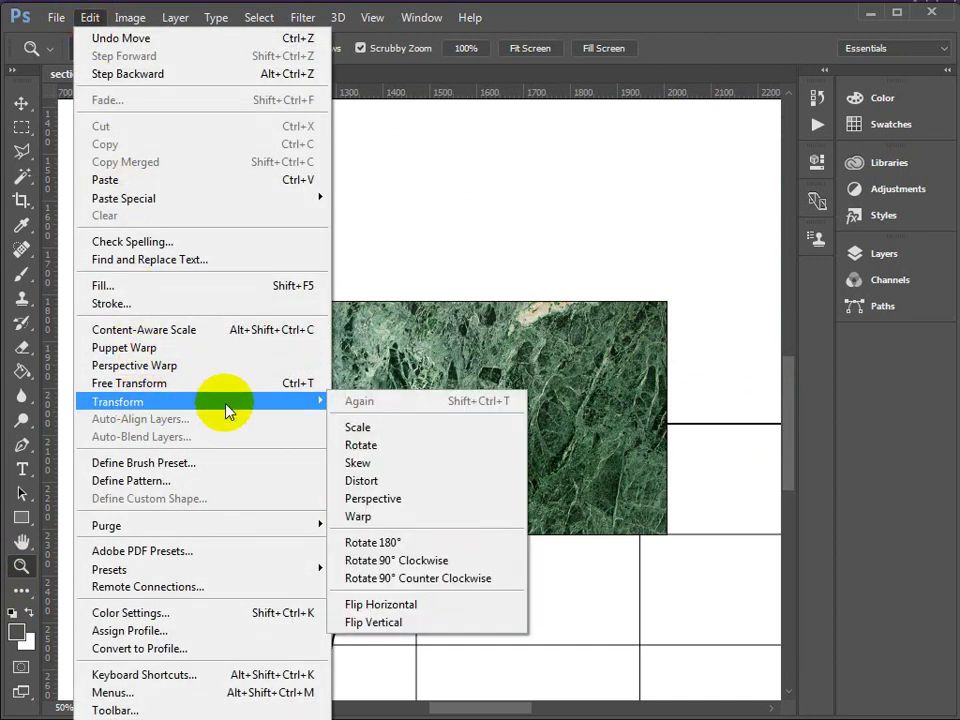
pyautogui.click(358, 427)
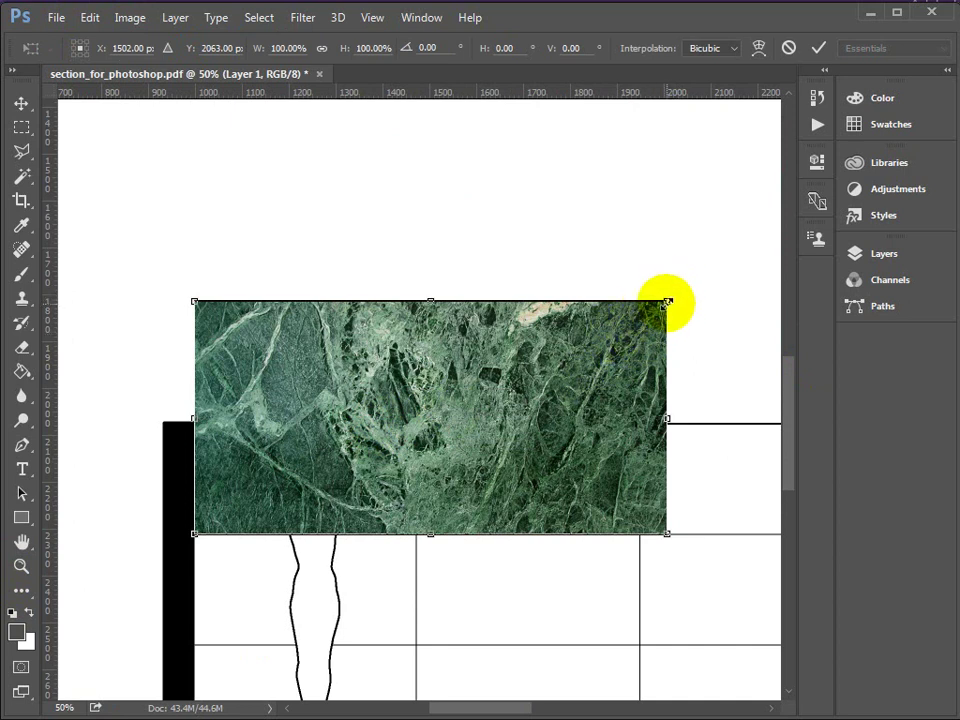
pyautogui.moveTo(667, 299); pyautogui.dragTo(437, 435)
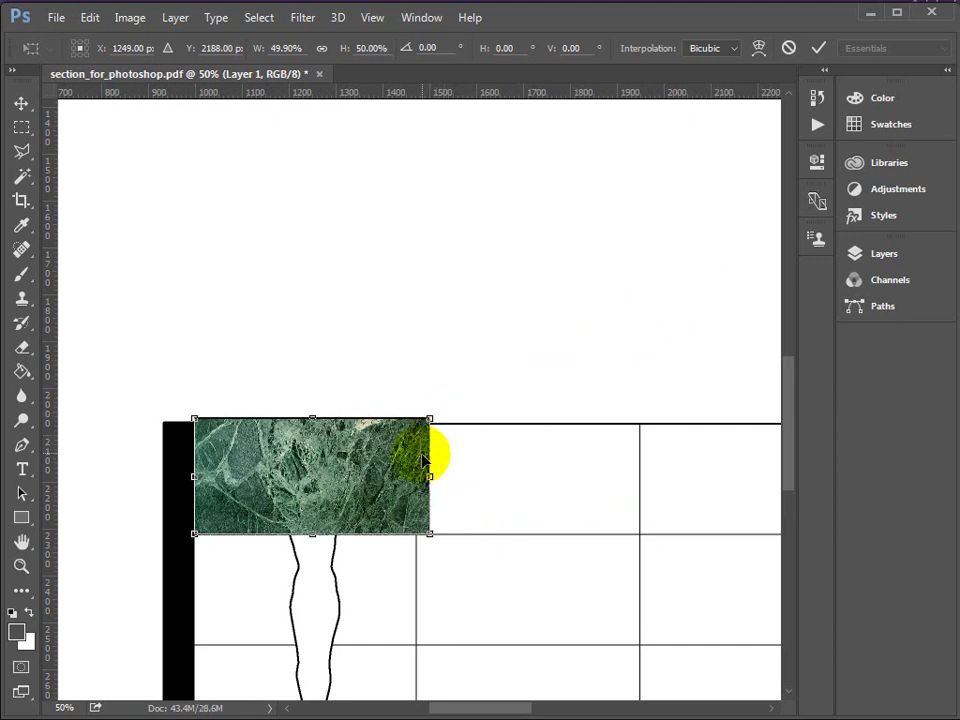
pyautogui.scroll(5, 423, 459)
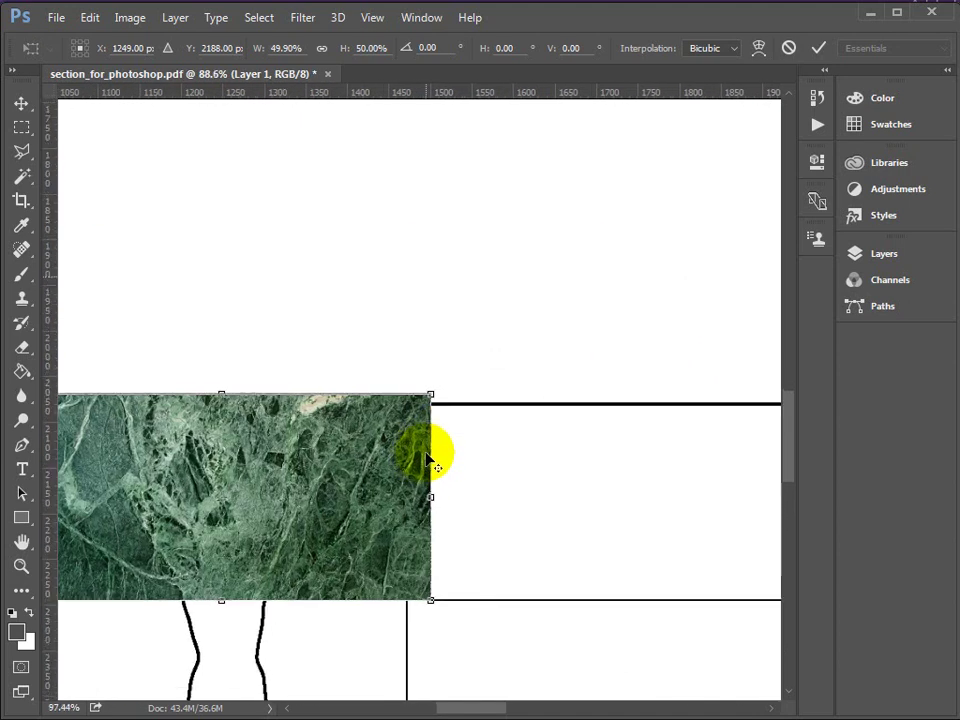
pyautogui.scroll(4, 428, 460)
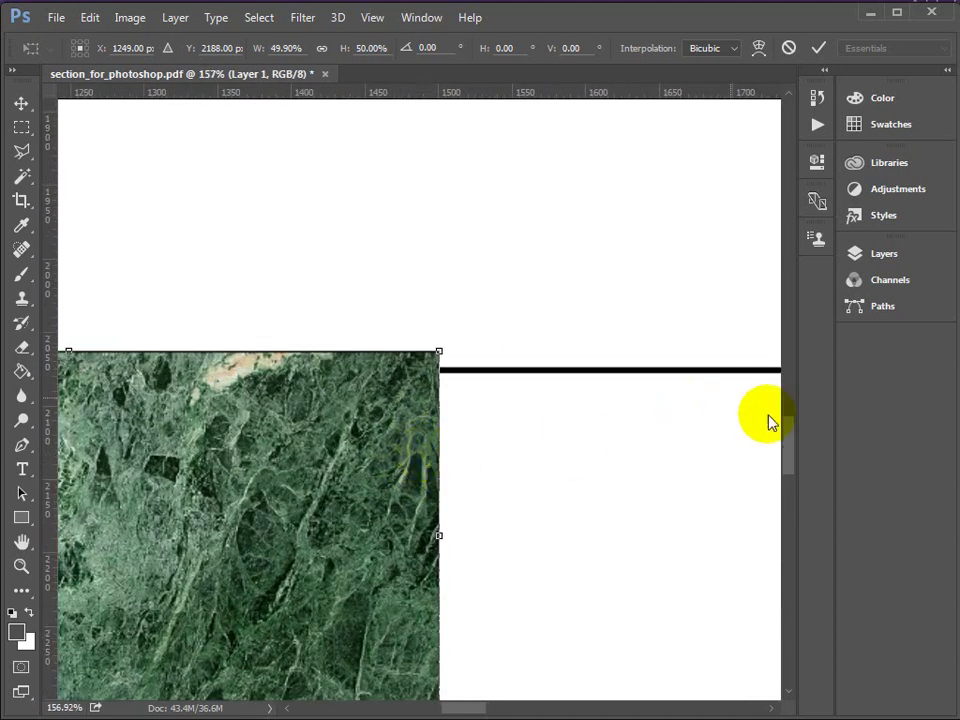
pyautogui.scroll(-3, 787, 455)
pyautogui.scroll(1, 450, 320)
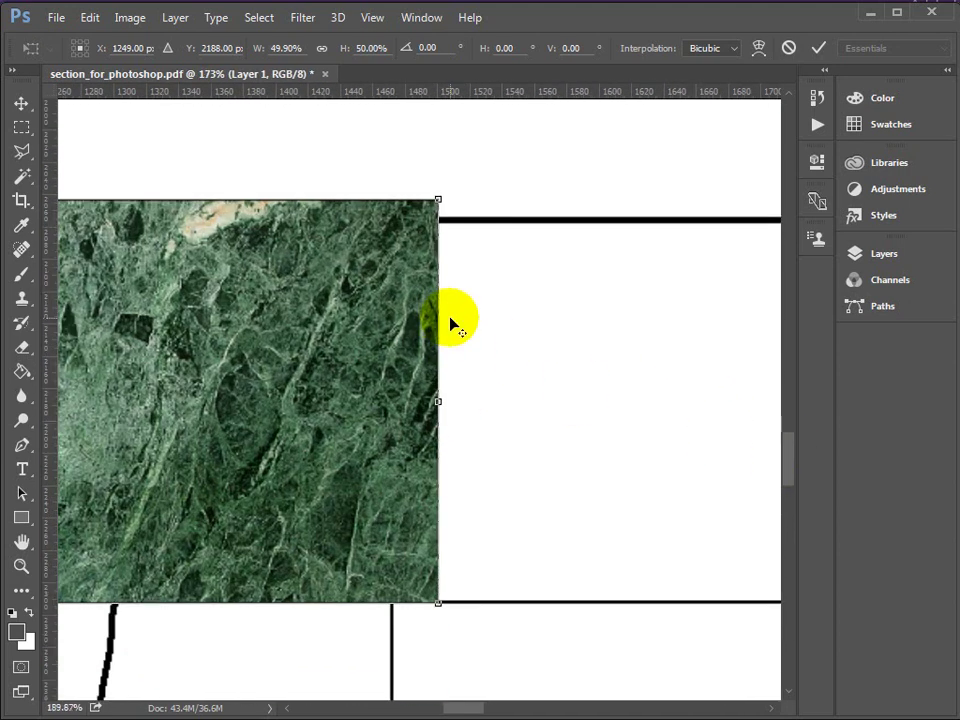
pyautogui.scroll(1, 450, 320)
# Set Layer 1's opacity to 48%
pyautogui.click(885, 256)
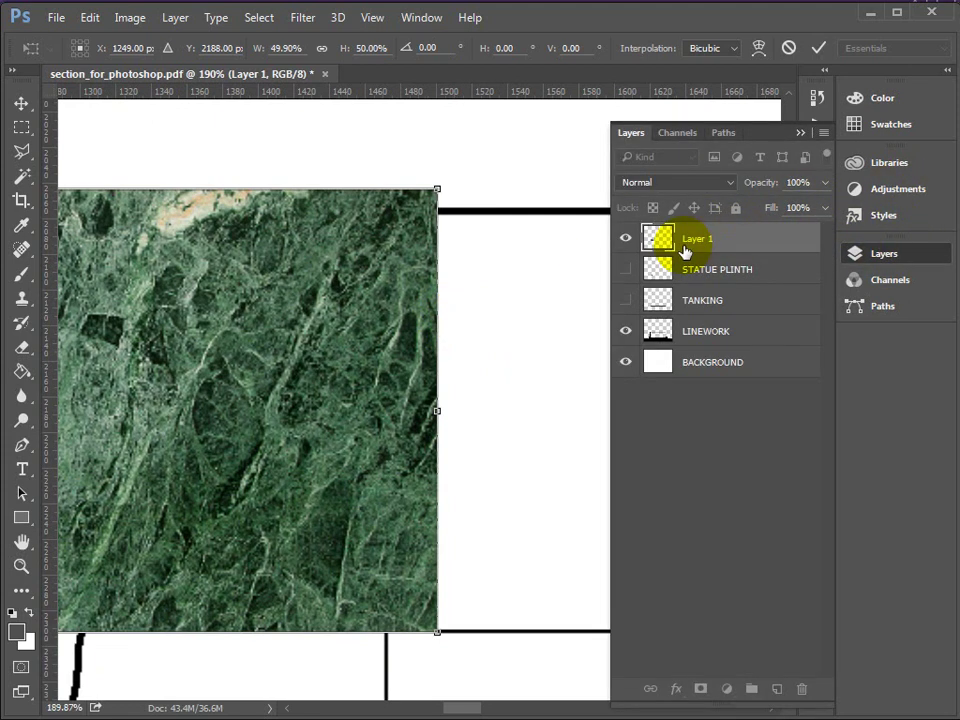
pyautogui.click(826, 184)
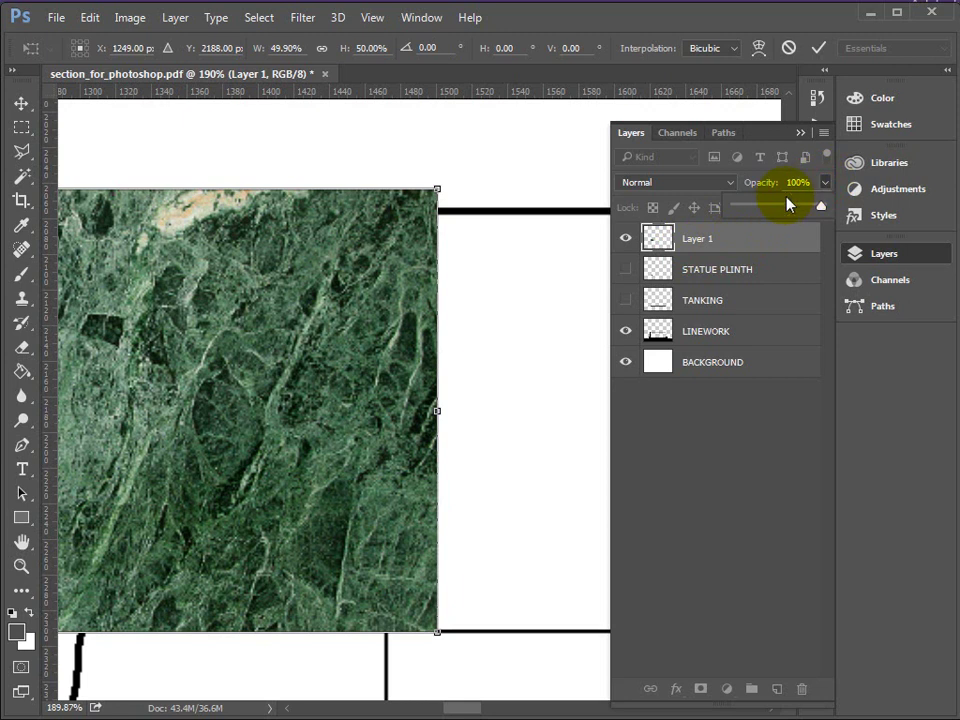
pyautogui.click(779, 207)
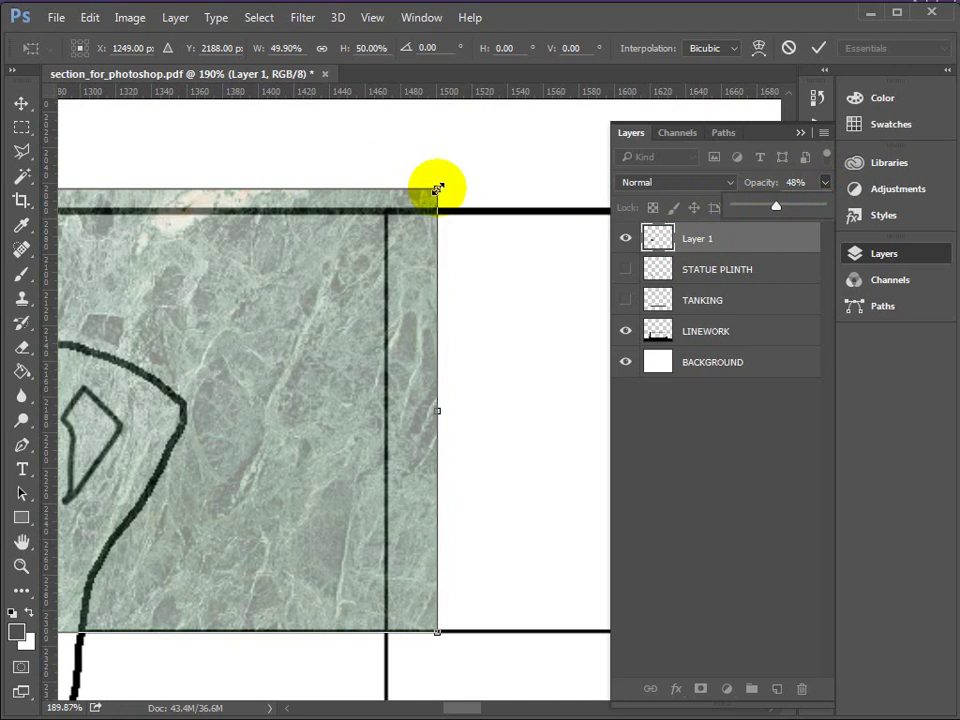
# Resize the marble to 47.03% × 47.20% to fill the niche's top-left panel, nudging it up one pixel
pyautogui.moveTo(436, 189); pyautogui.dragTo(405, 212)
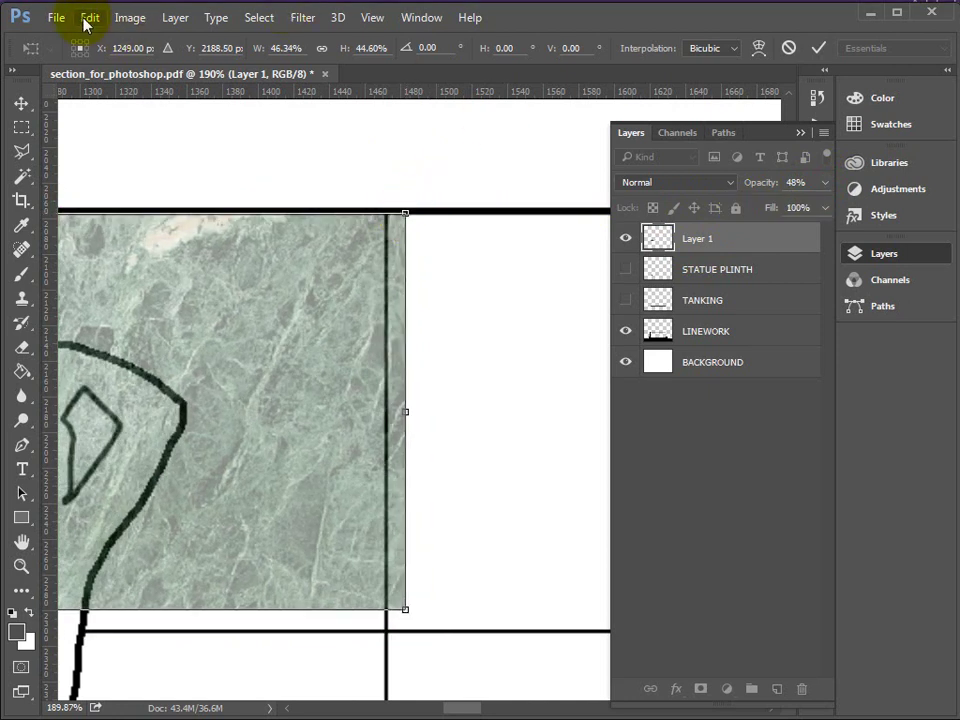
pyautogui.hotkey('ctrl', 'z')
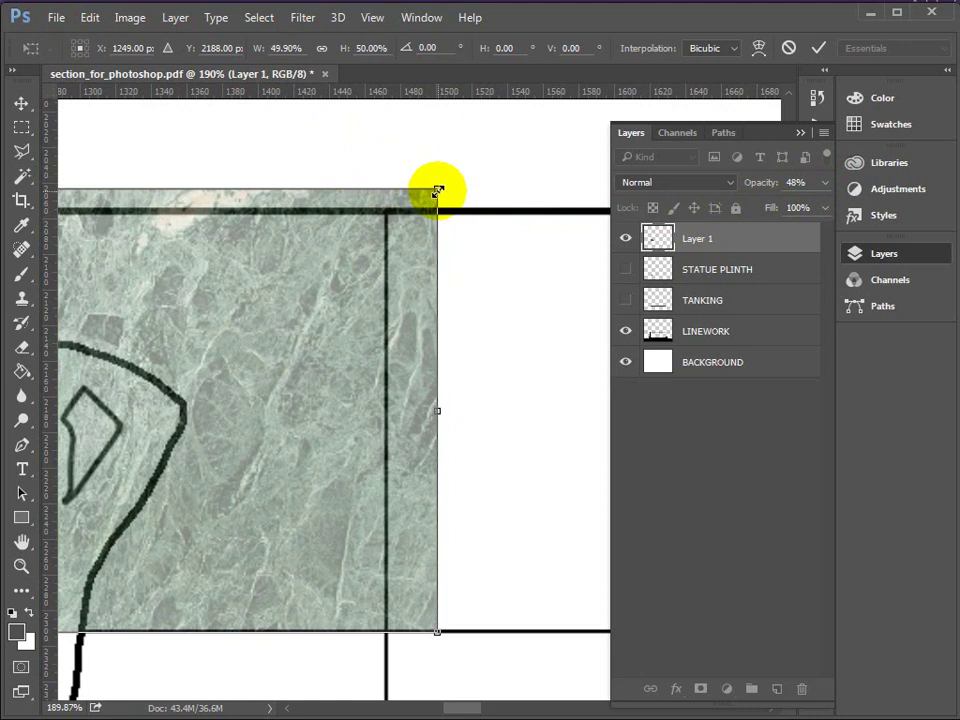
pyautogui.moveTo(437, 190); pyautogui.dragTo(399, 236)
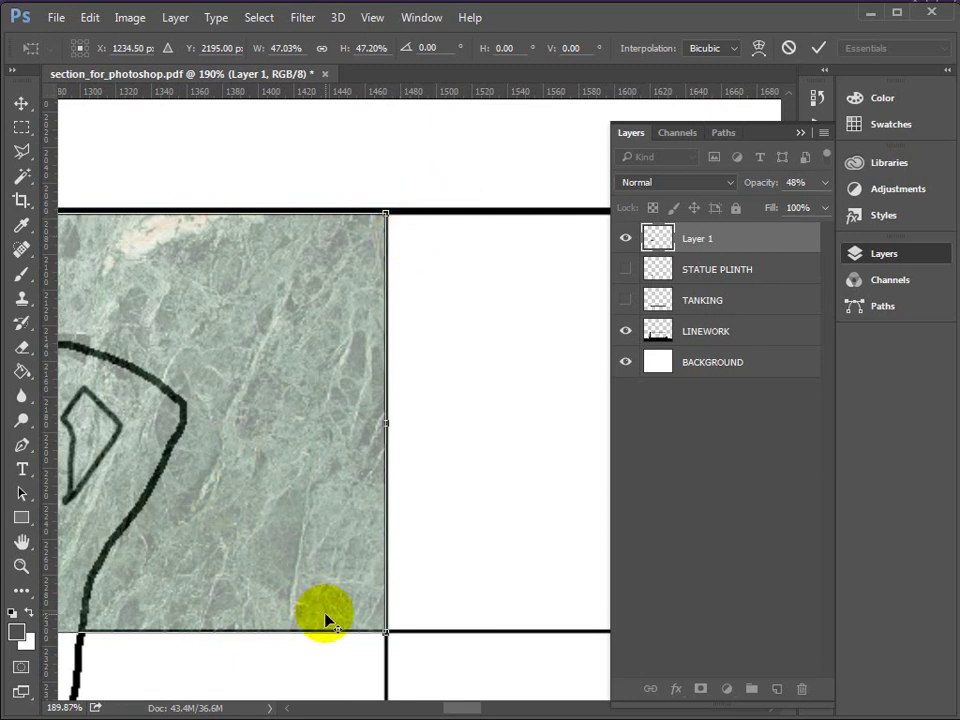
pyautogui.scroll(5, 325, 618)
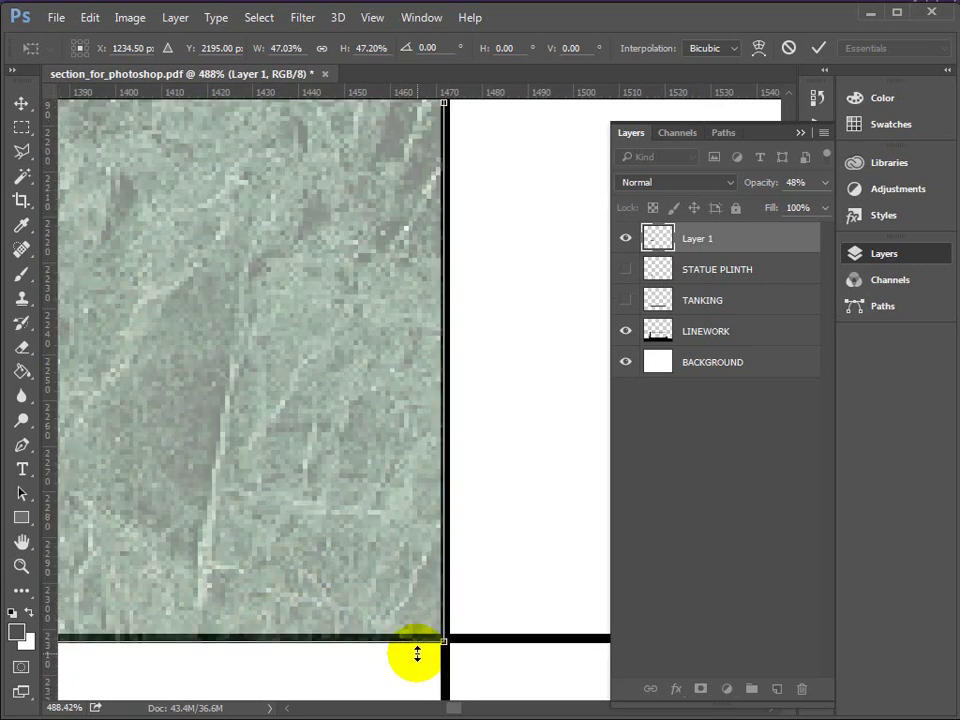
pyautogui.scroll(2, 417, 653)
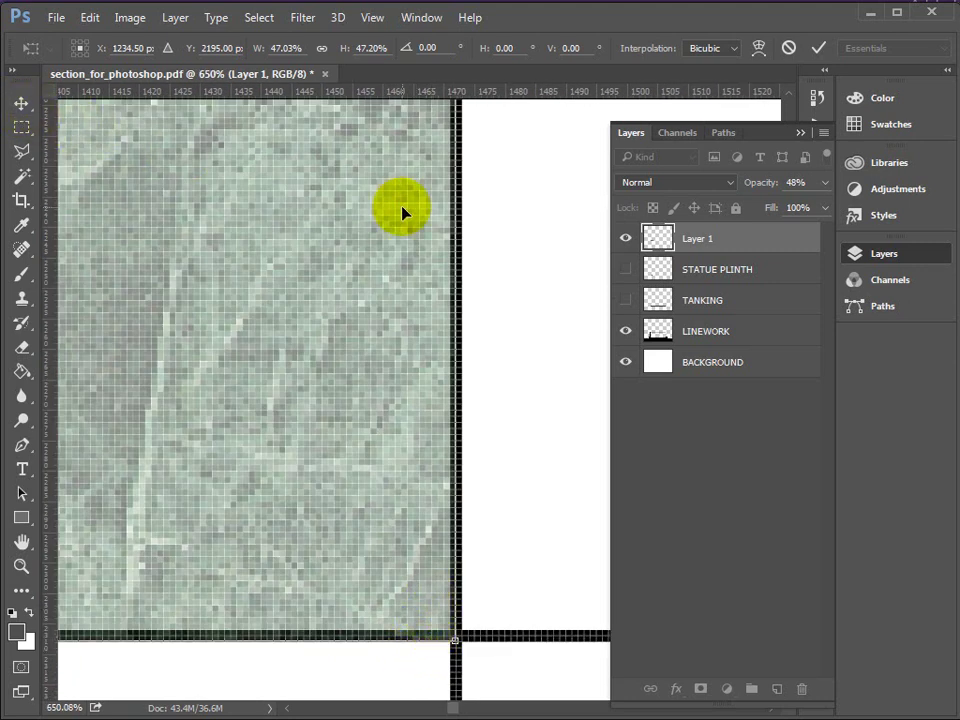
pyautogui.press('Up')
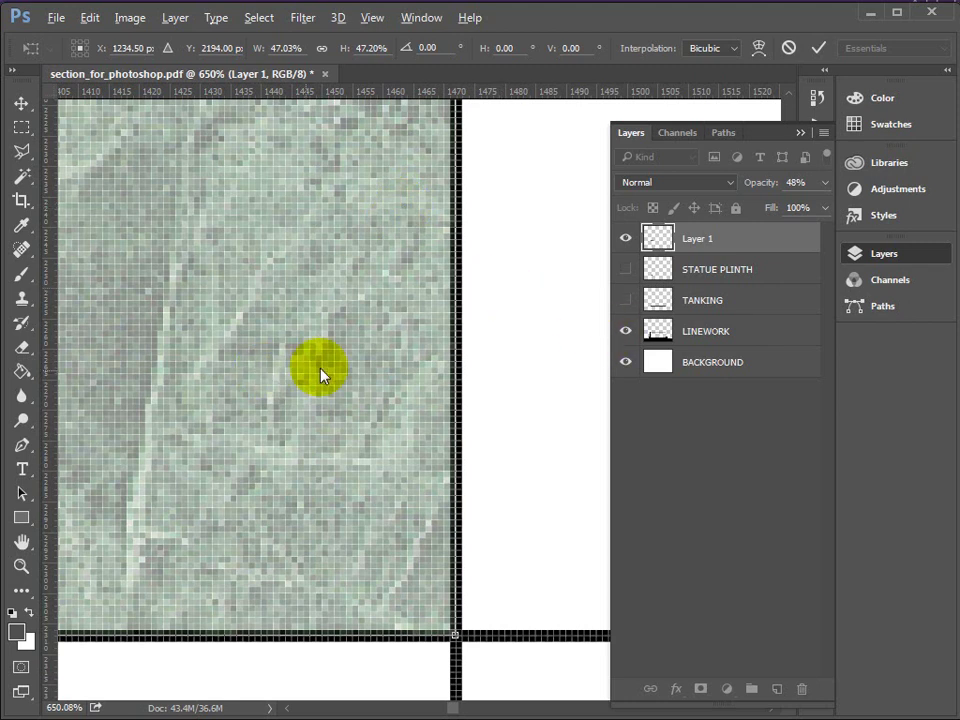
pyautogui.scroll(-5, 343, 354)
pyautogui.scroll(-4, 361, 348)
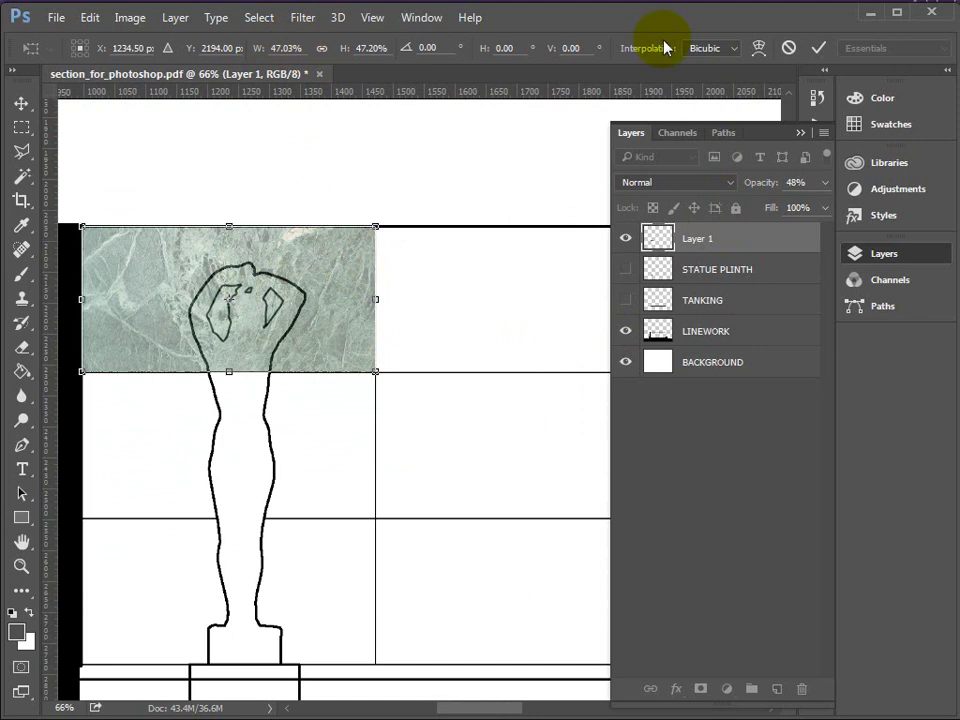
# Commit the transform, restore Layer 1 to 100% opacity, and duplicate it as Layer 1 copy
pyautogui.click(819, 49)
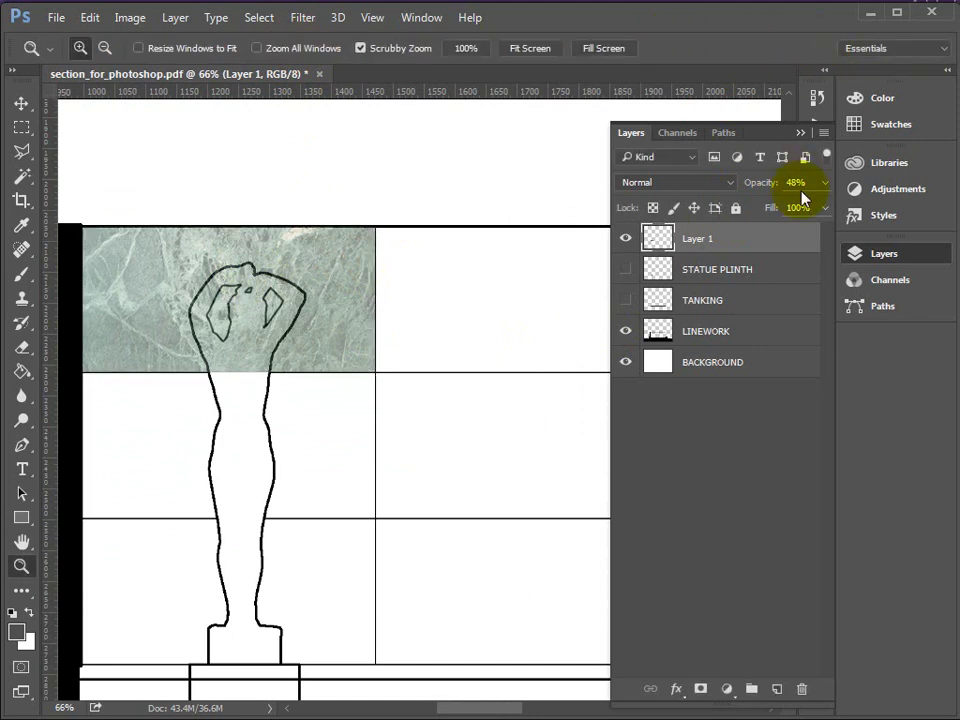
pyautogui.click(825, 182)
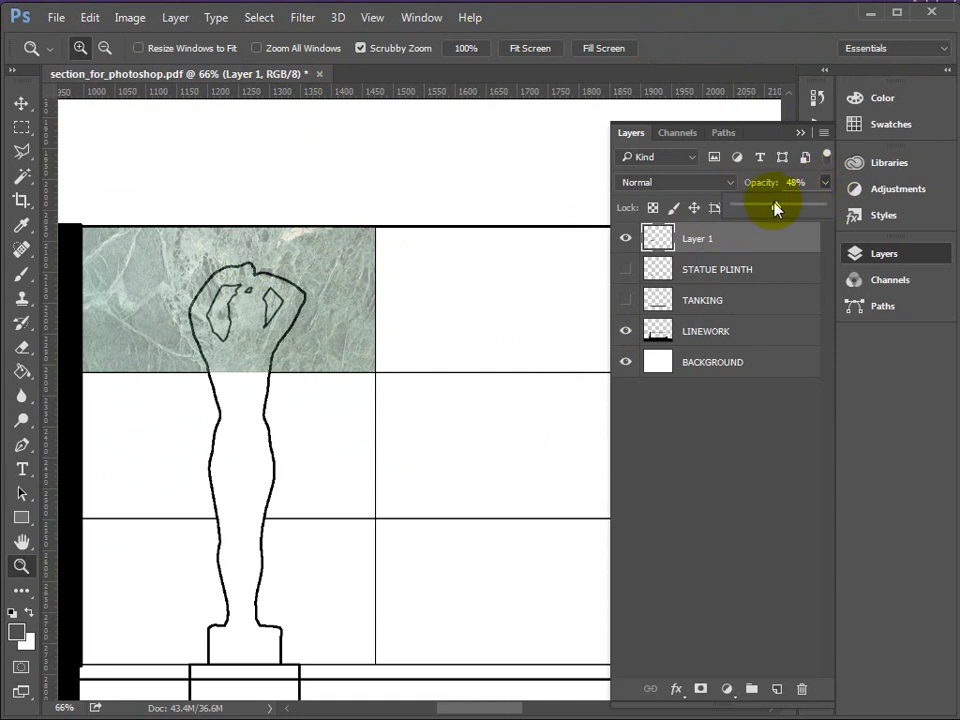
pyautogui.moveTo(783, 208); pyautogui.dragTo(842, 212)
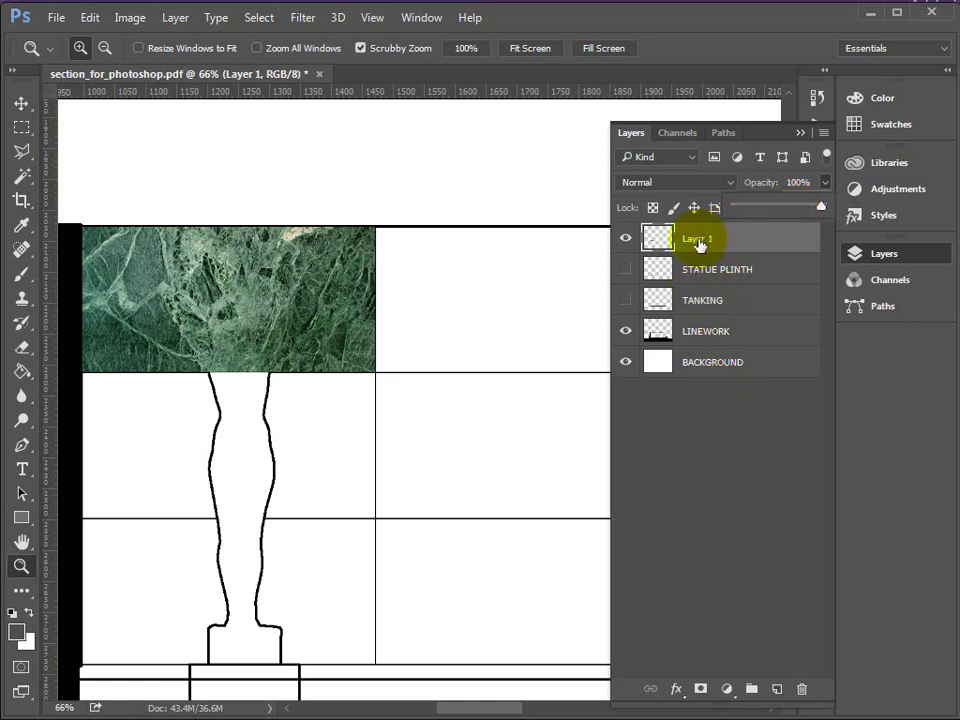
pyautogui.moveTo(697, 245); pyautogui.dragTo(776, 689)
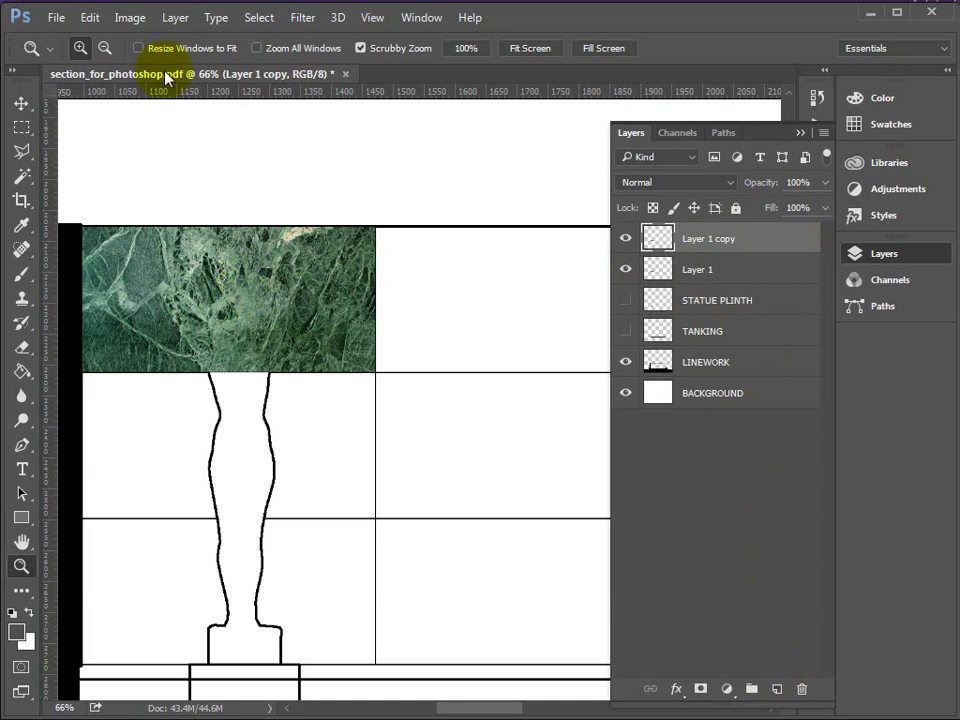
# Flip Layer 1 copy vertically and drag it about 236 px down beneath the original marble
pyautogui.click(90, 18)
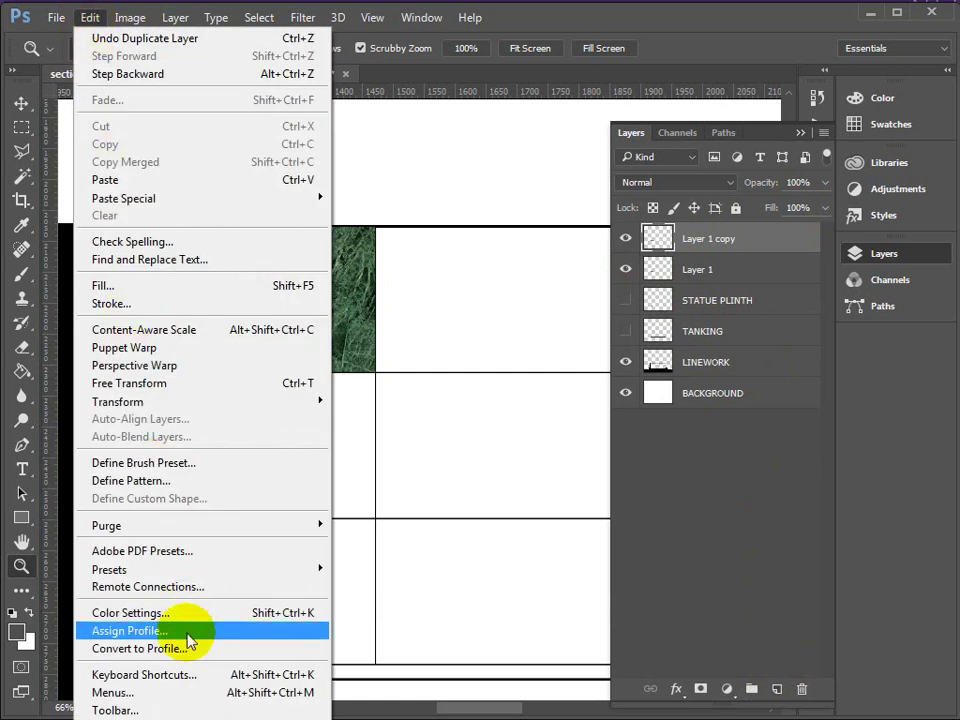
pyautogui.moveTo(129, 401)
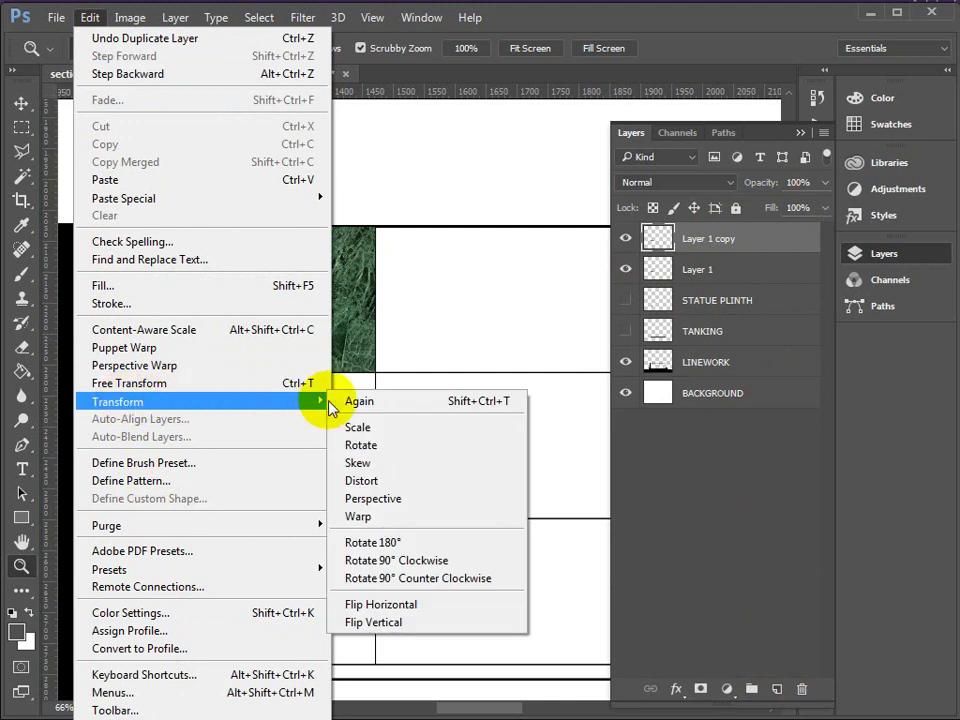
pyautogui.click(379, 624)
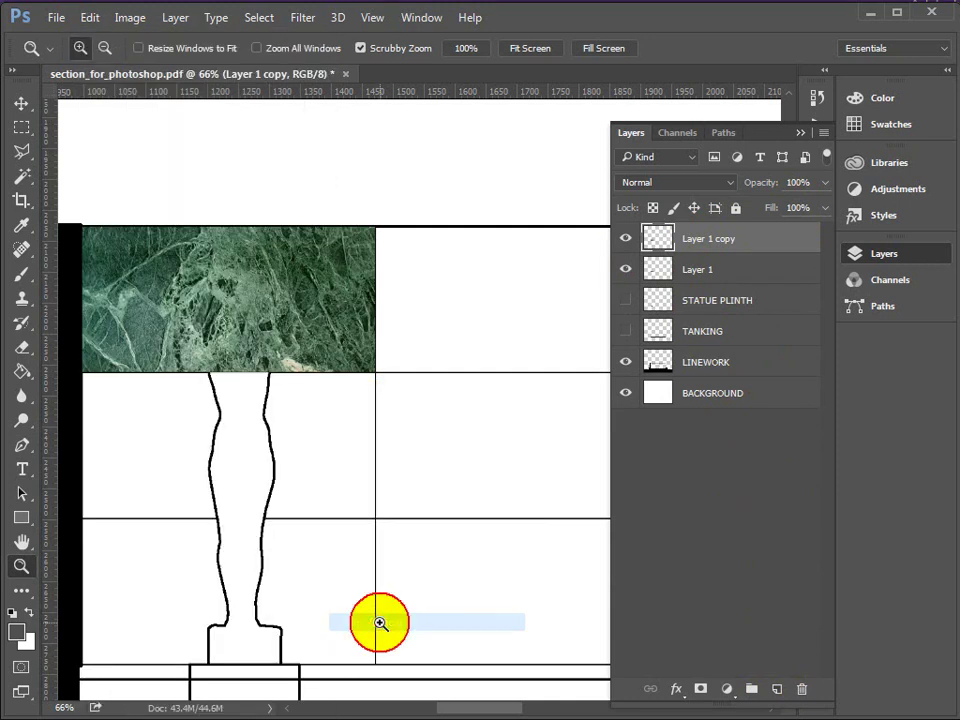
pyautogui.click(20, 105)
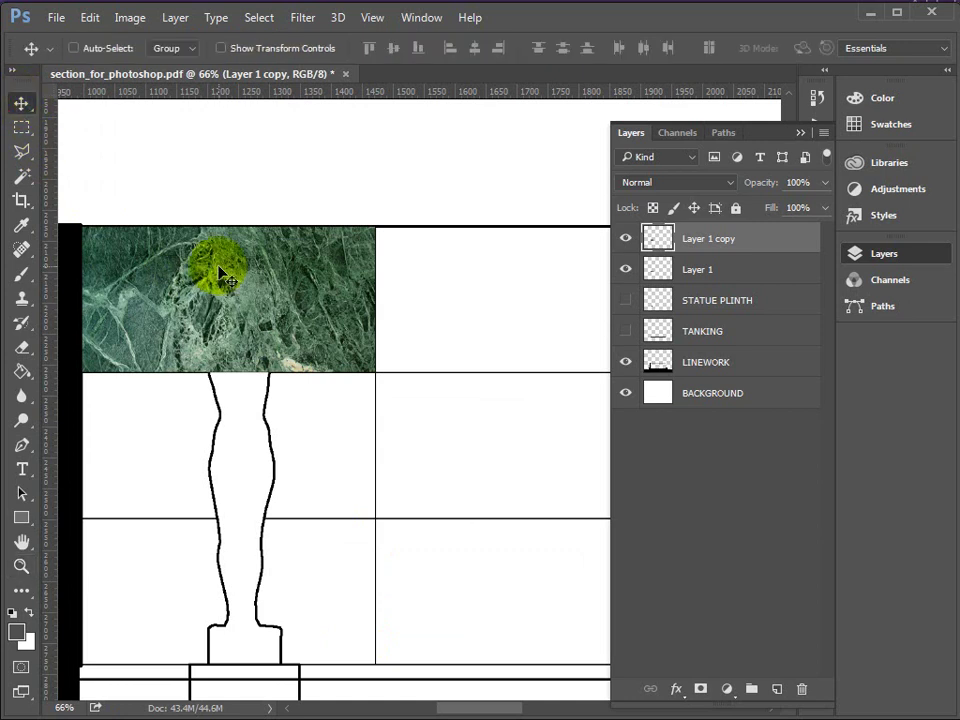
pyautogui.moveTo(230, 315); pyautogui.dragTo(258, 462)
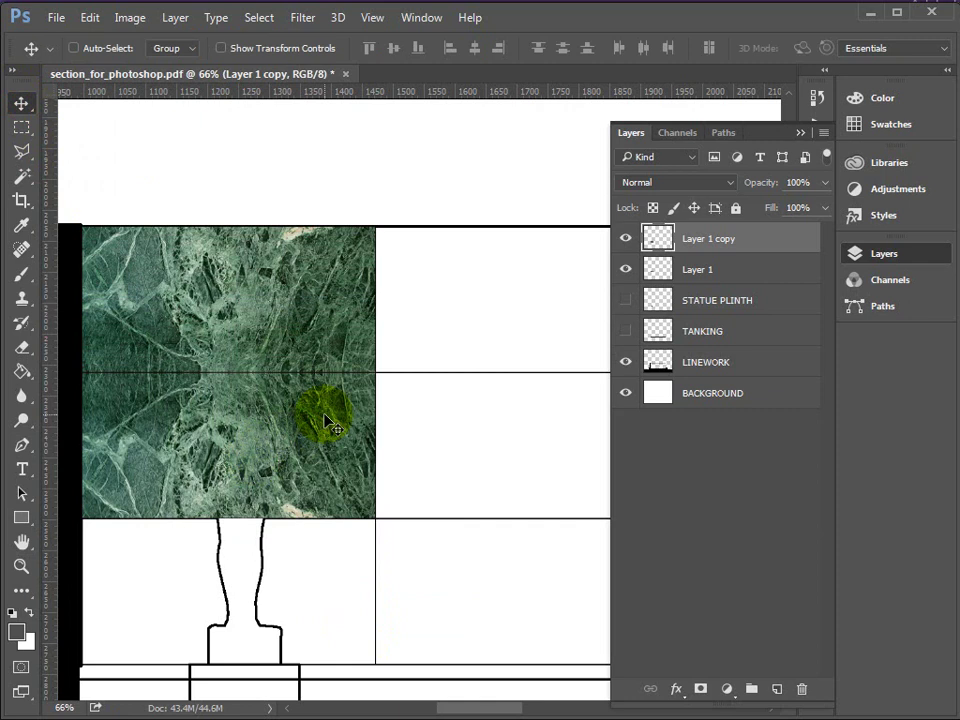
# Duplicate Layer 1, slide the new copy into the lower niche panel, and delete the older Layer 1 copy
pyautogui.click(705, 273)
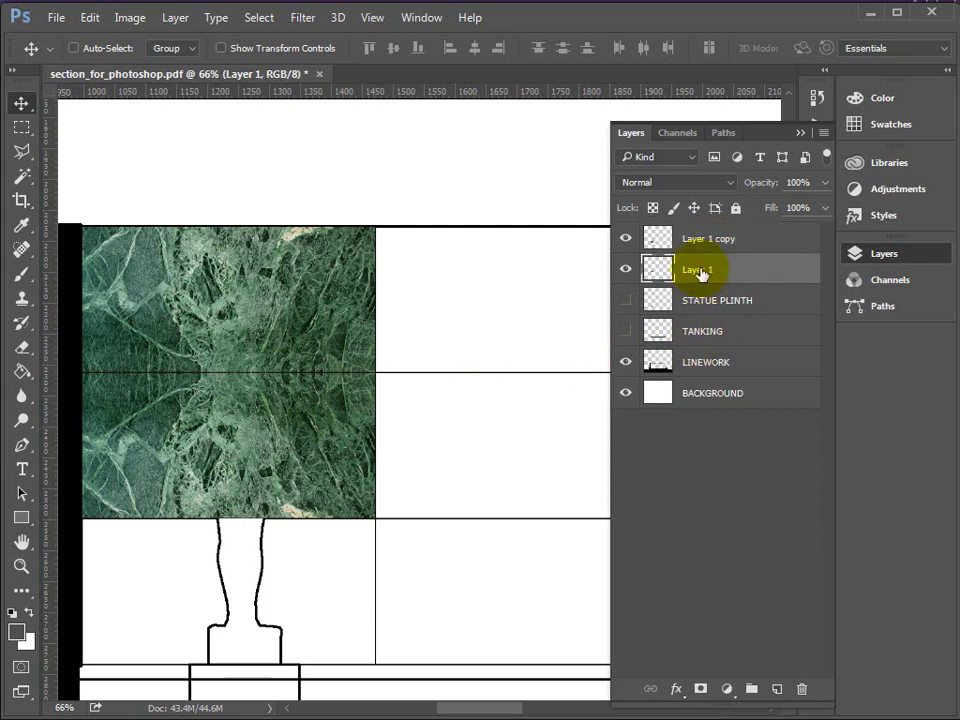
pyautogui.moveTo(700, 273); pyautogui.dragTo(776, 688)
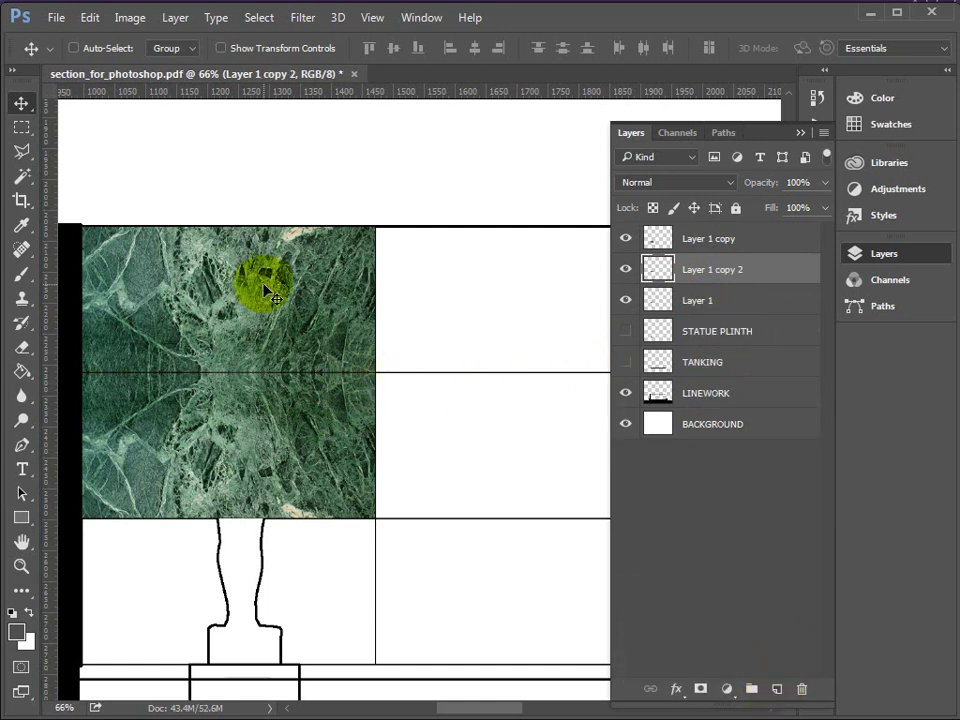
pyautogui.moveTo(266, 290); pyautogui.dragTo(278, 581)
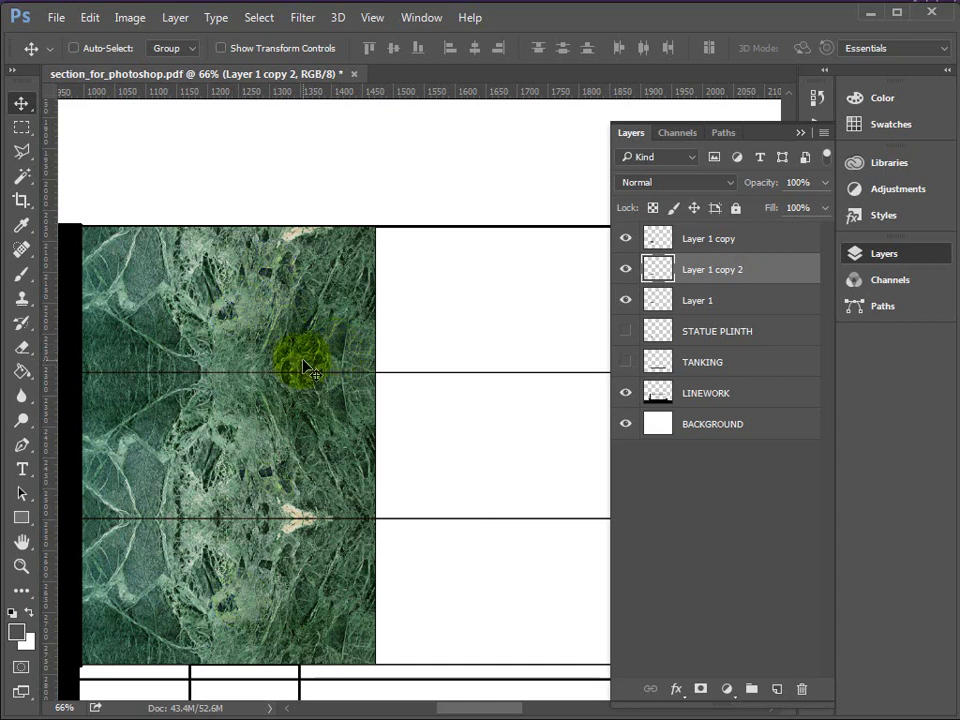
pyautogui.click(719, 243)
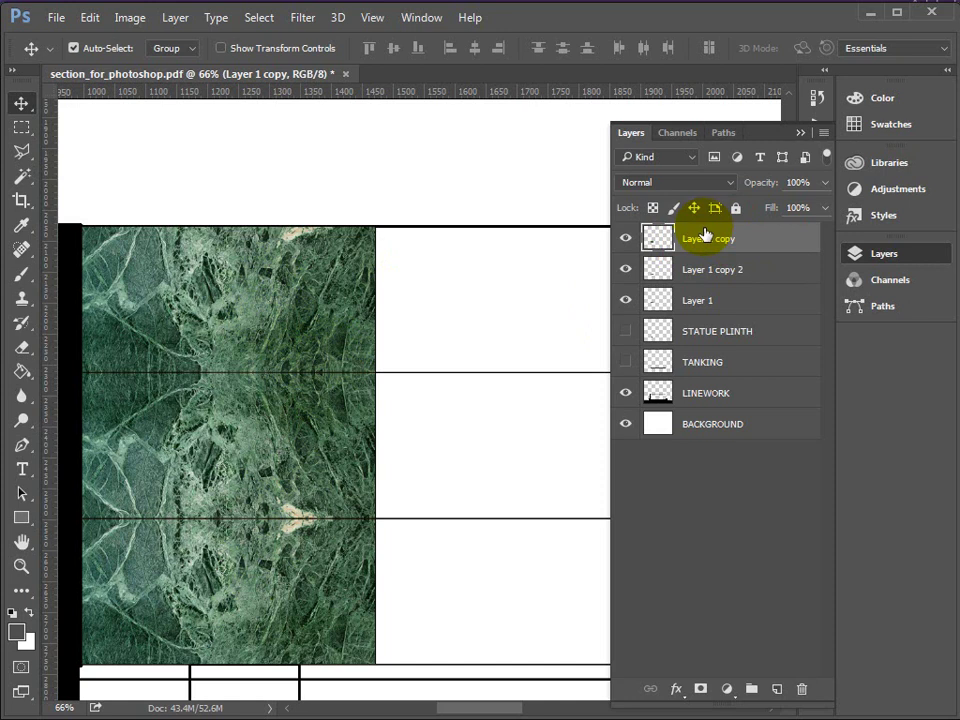
pyautogui.press('Delete')
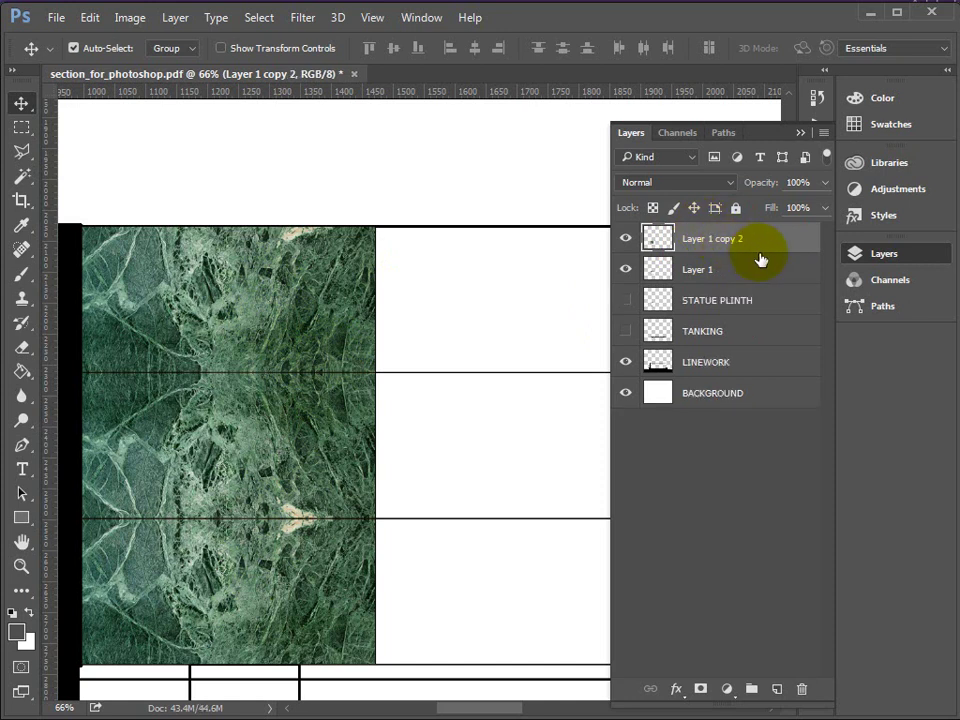
# Delete Layer 1 copy 2 and toggle Layer 1's visibility to check underneath
pyautogui.press('Delete')
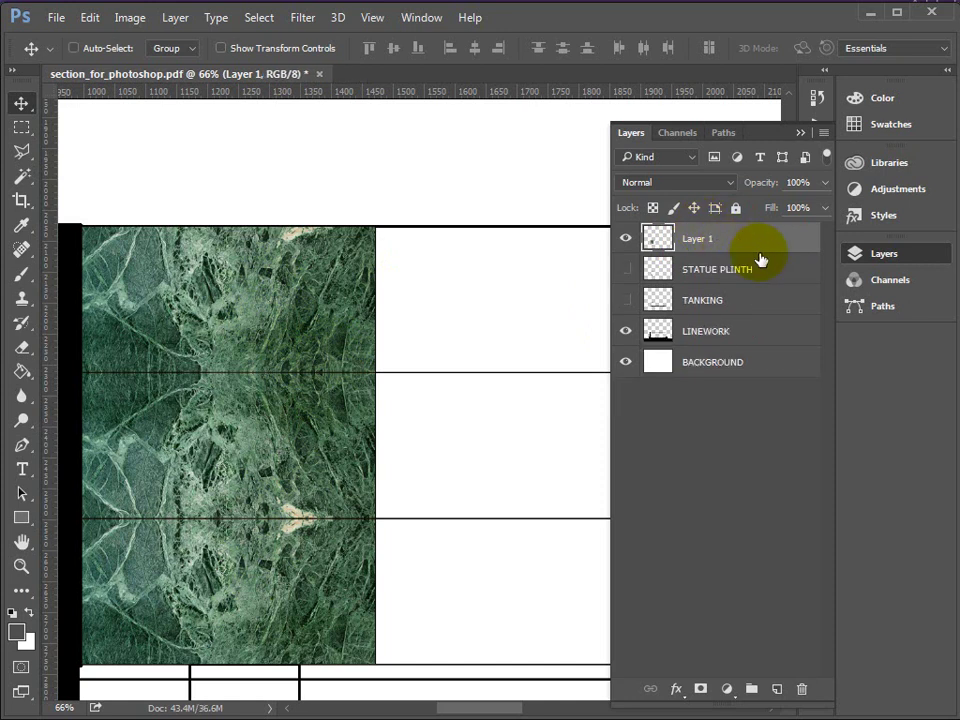
pyautogui.click(626, 240)
pyautogui.click(627, 241)
# Duplicate Layer 1 and flip the new copy horizontally
pyautogui.moveTo(728, 246); pyautogui.dragTo(780, 688)
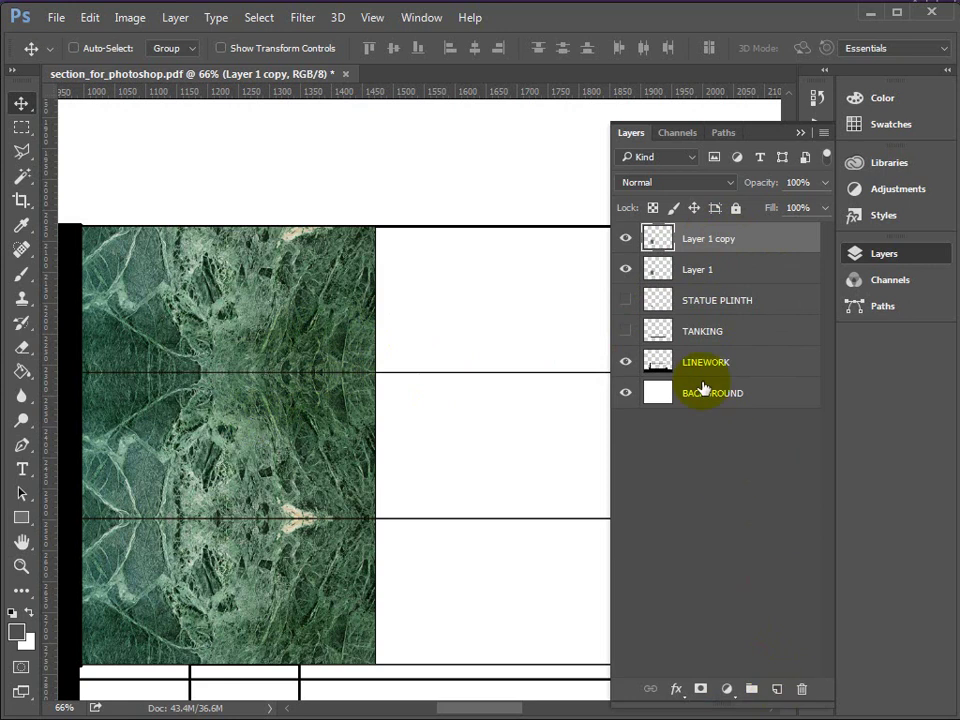
pyautogui.click(99, 22)
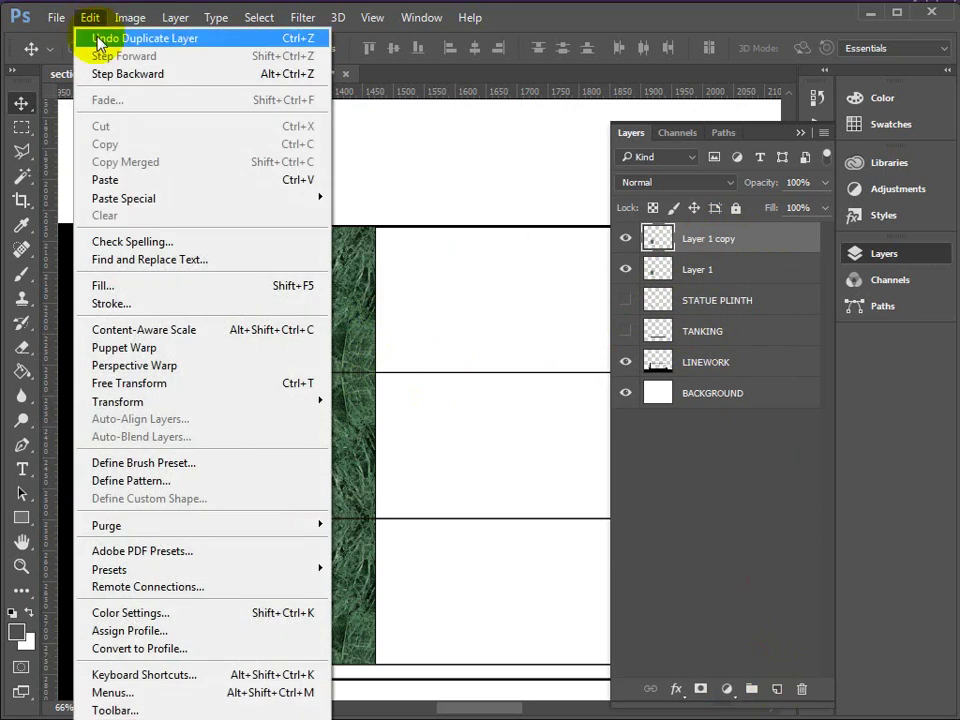
pyautogui.moveTo(121, 405)
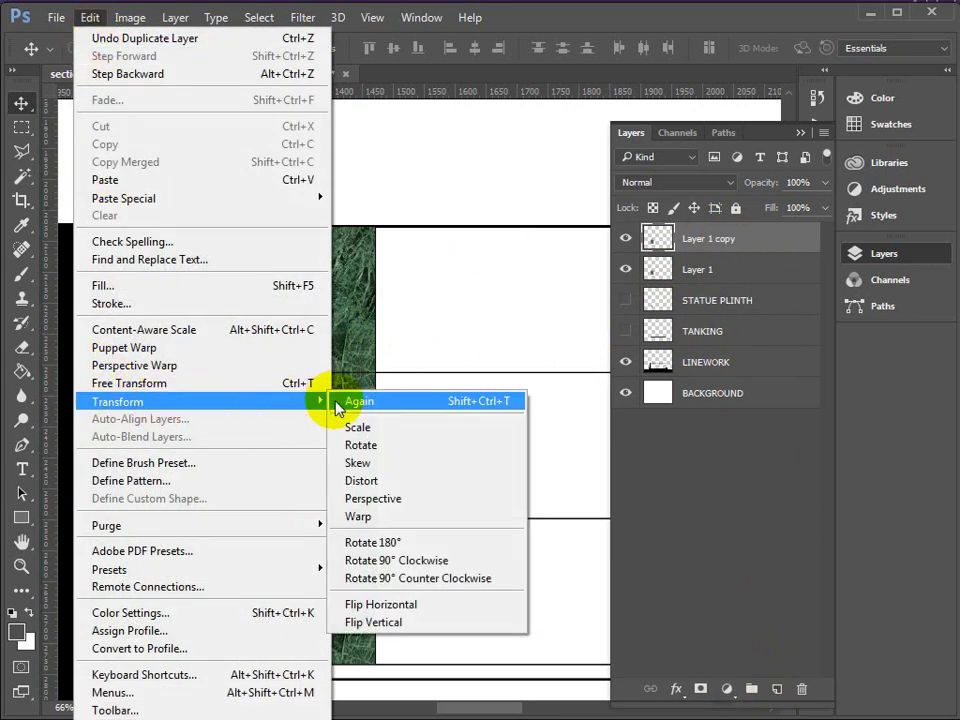
pyautogui.click(387, 608)
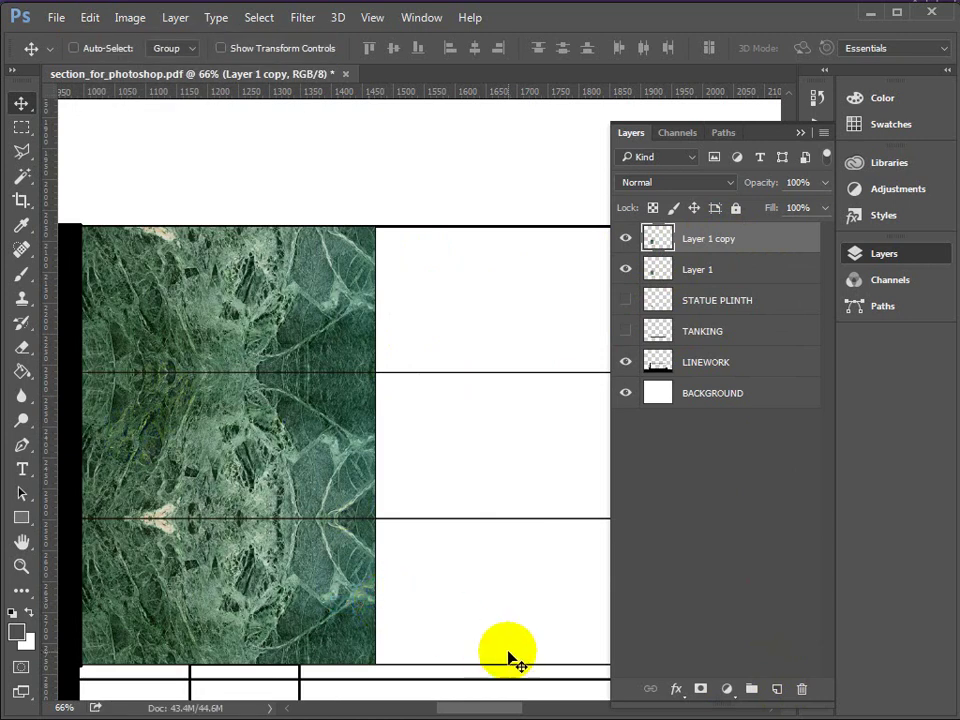
# Drag the mirrored Layer 1 copy about 367 px right, beside the original marble
pyautogui.moveTo(484, 707); pyautogui.dragTo(500, 707)
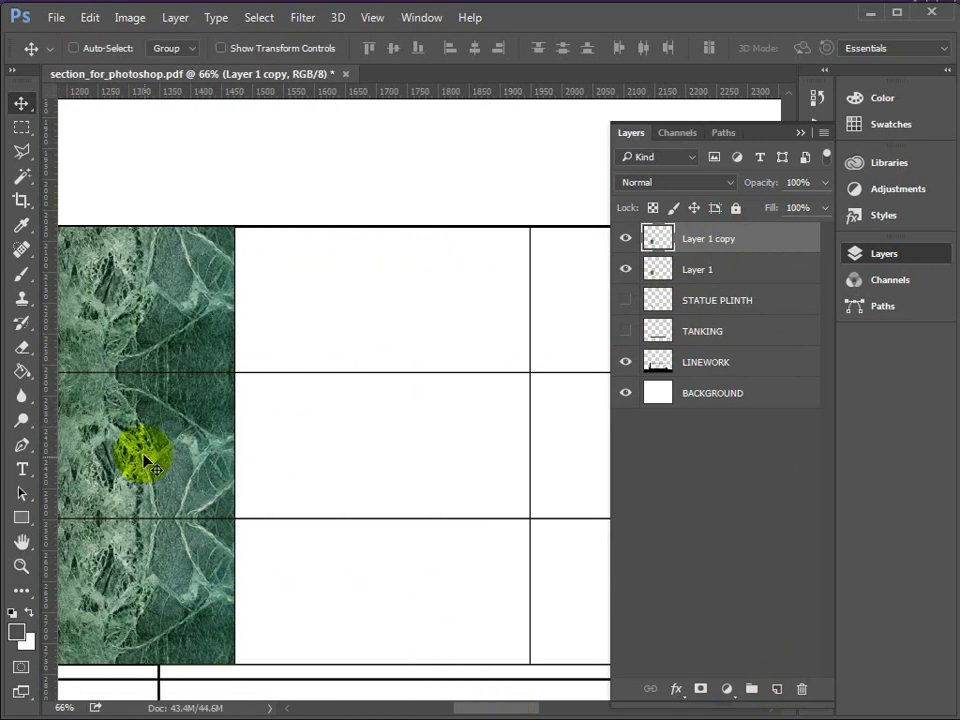
pyautogui.moveTo(144, 450); pyautogui.dragTo(436, 466)
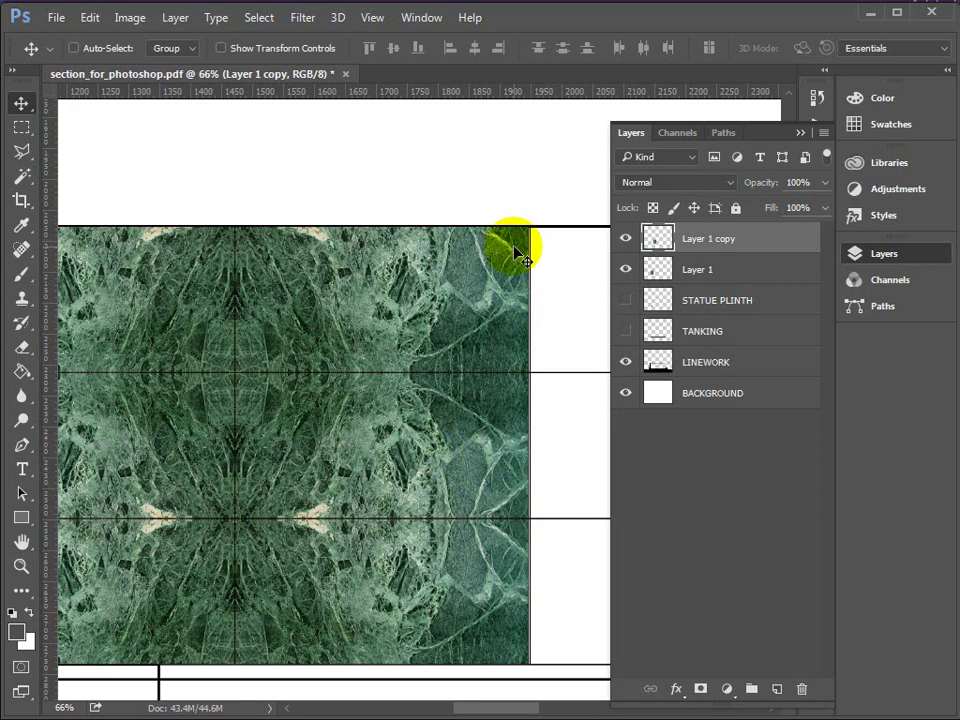
pyautogui.scroll(5, 538, 242)
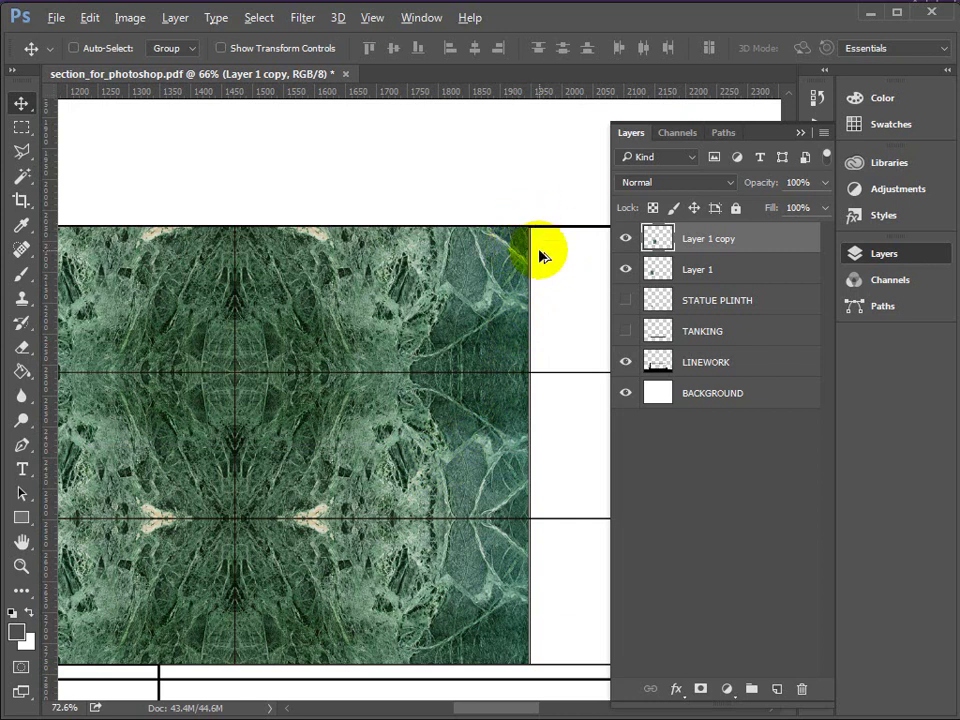
pyautogui.scroll(3, 538, 242)
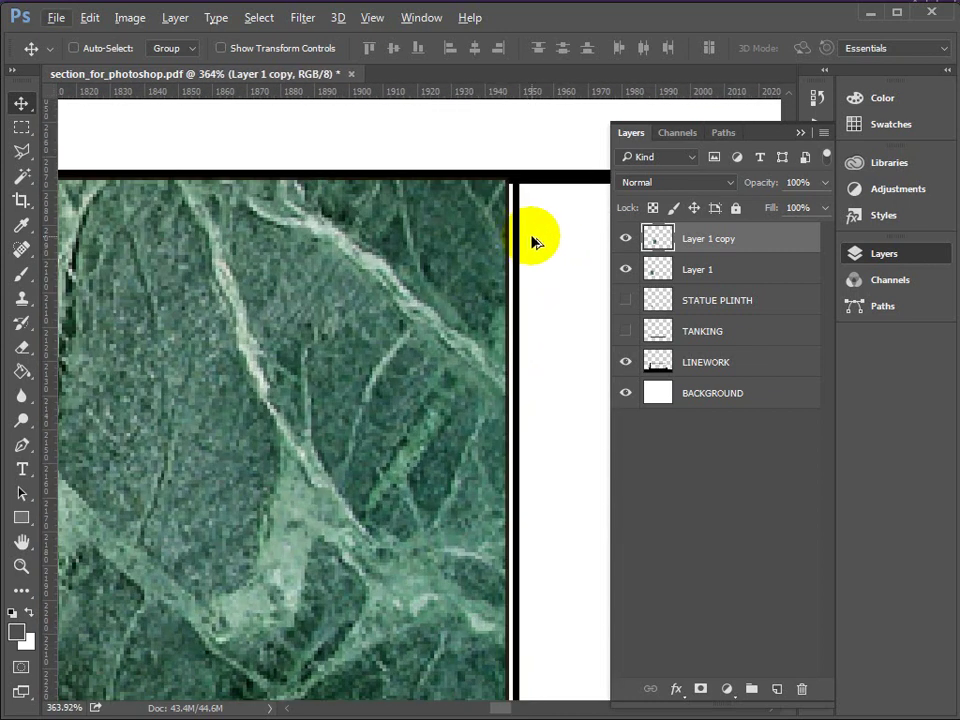
pyautogui.scroll(-3, 518, 244)
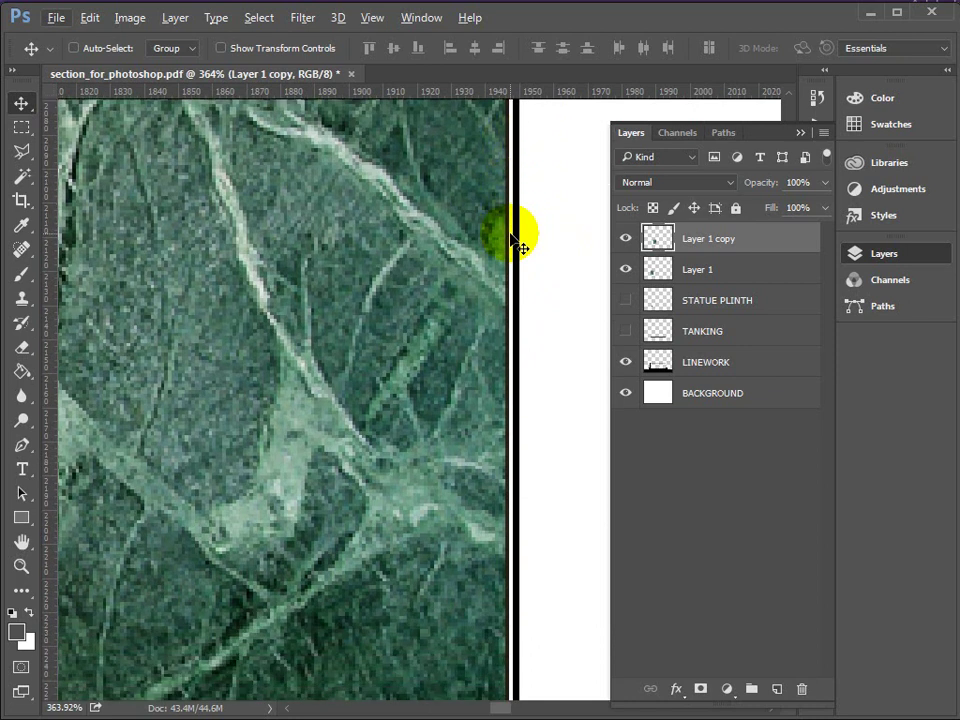
pyautogui.scroll(-3, 466, 256)
pyautogui.scroll(-5, 462, 261)
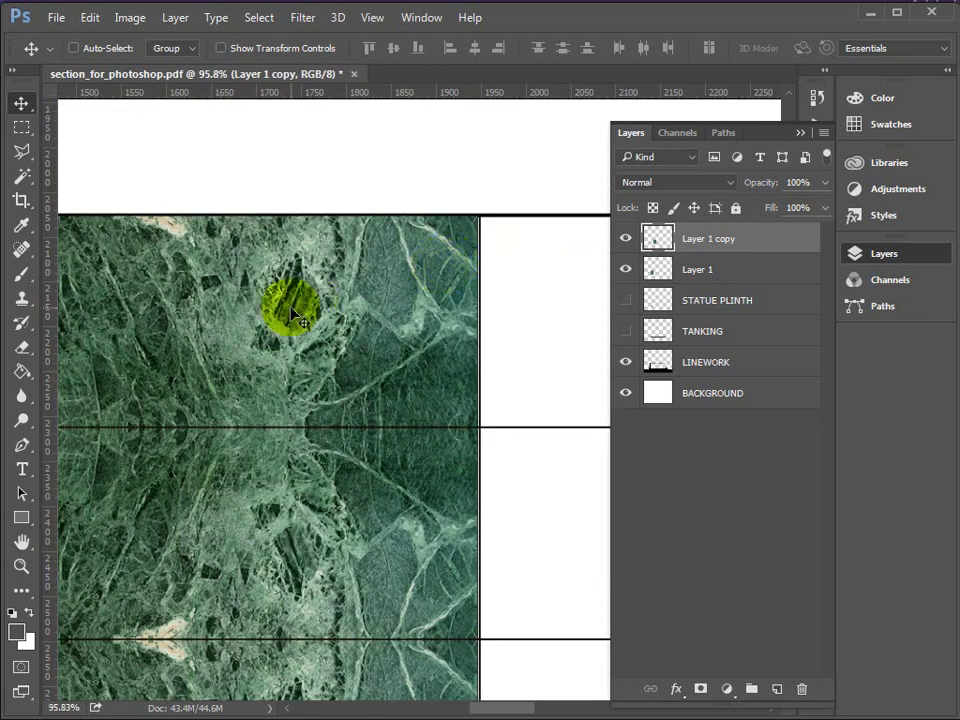
pyautogui.scroll(1, 77, 416)
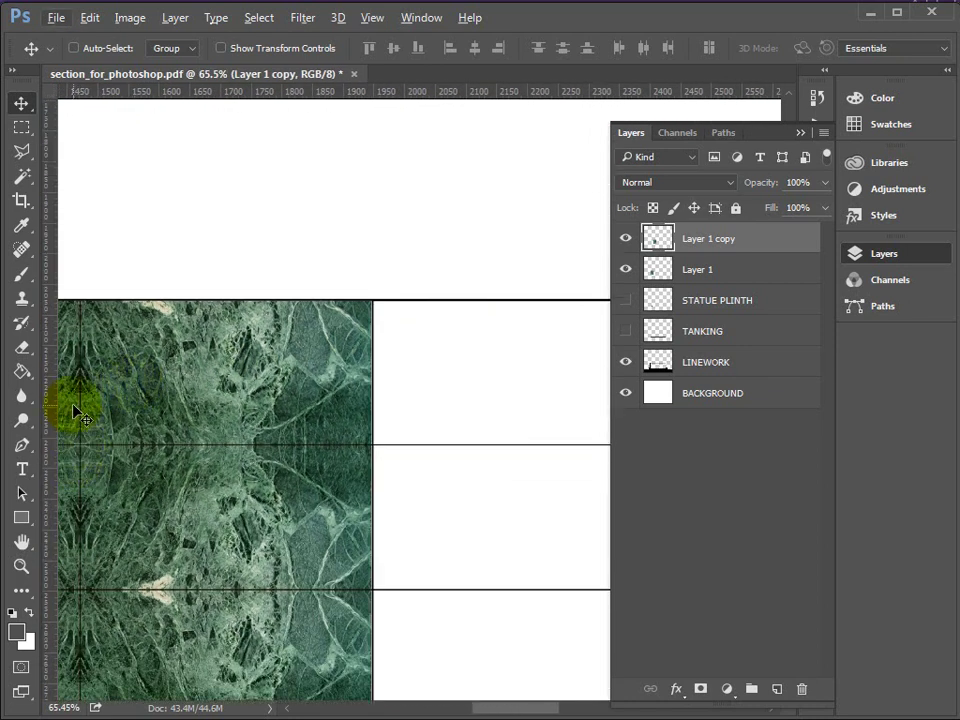
pyautogui.scroll(4, 77, 430)
pyautogui.scroll(3, 103, 438)
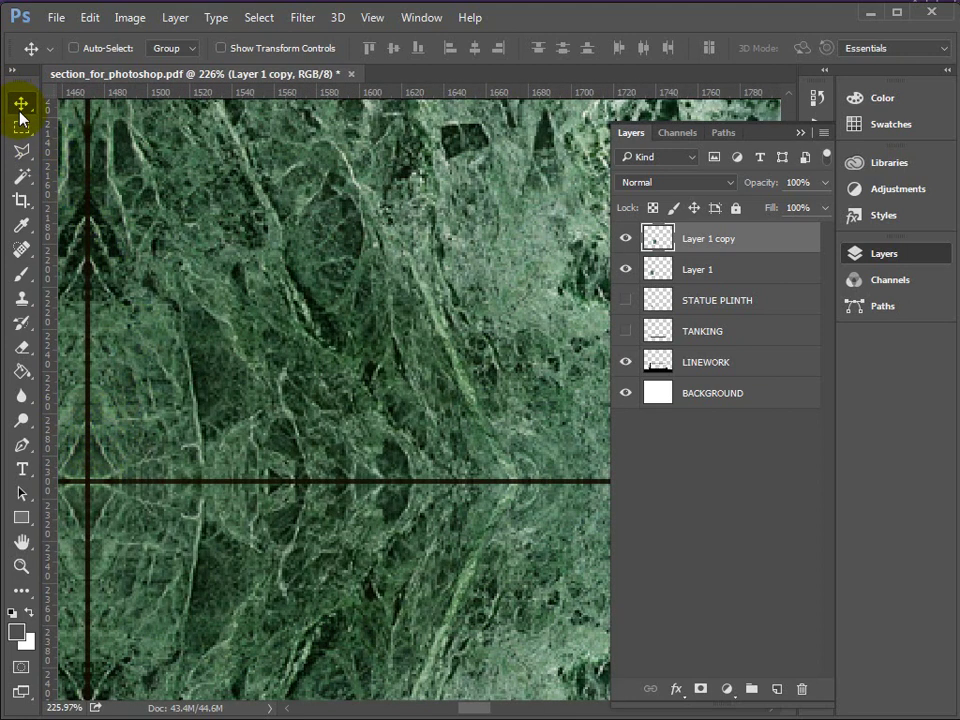
# Nudge the mirrored copy slightly into place and zoom out to view the whole niche
pyautogui.moveTo(253, 225); pyautogui.dragTo(257, 234)
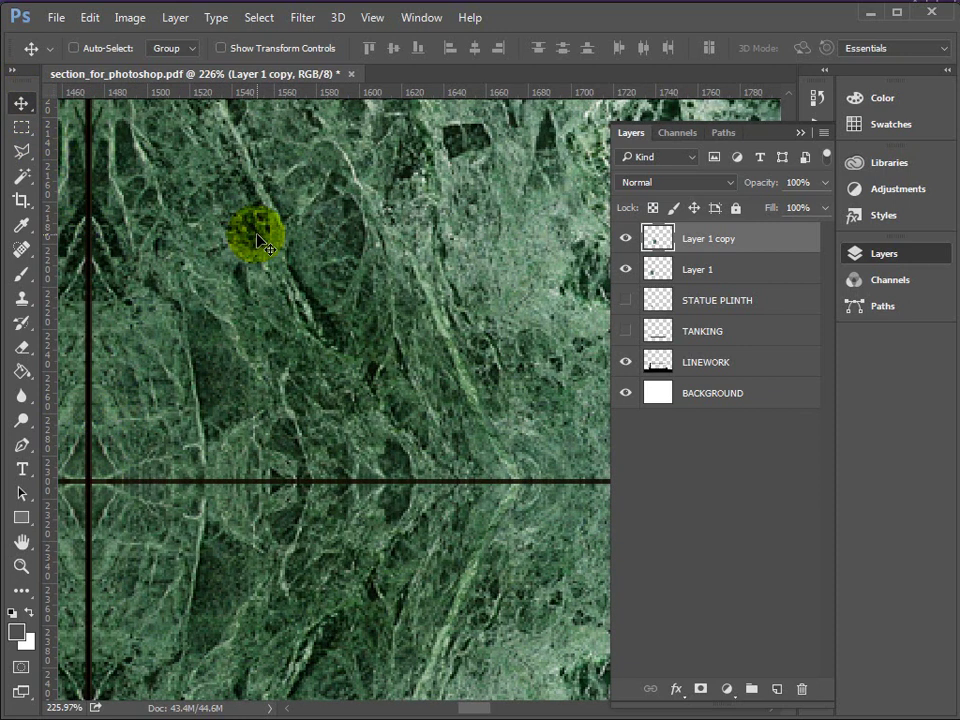
pyautogui.moveTo(477, 712); pyautogui.dragTo(497, 708)
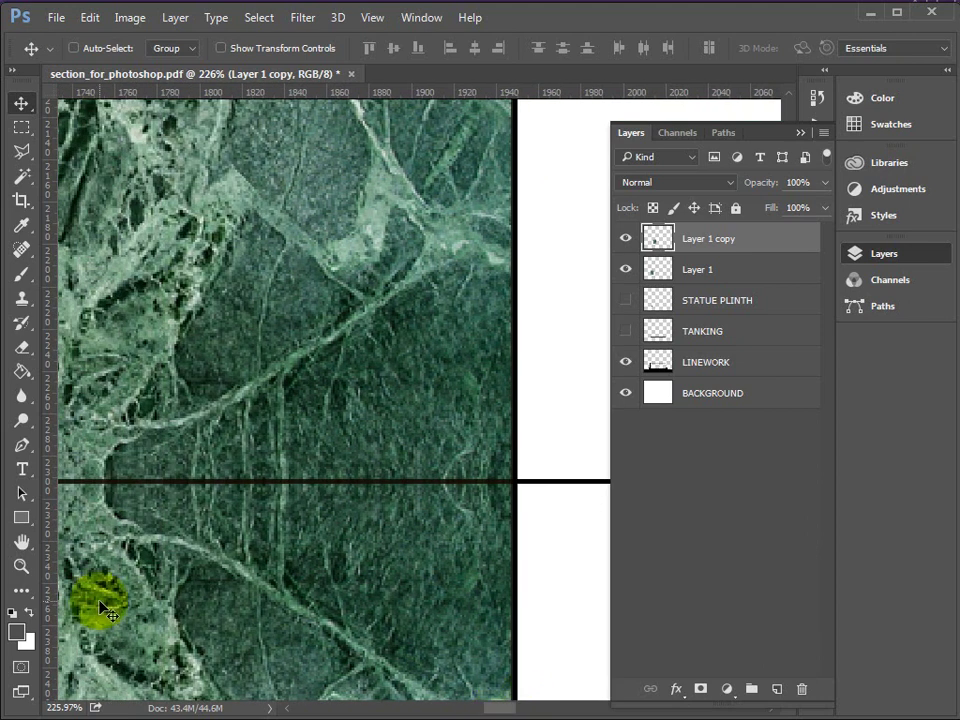
pyautogui.click(21, 566)
pyautogui.keyDown('alt'); pyautogui.click(508, 463); pyautogui.keyUp('alt')
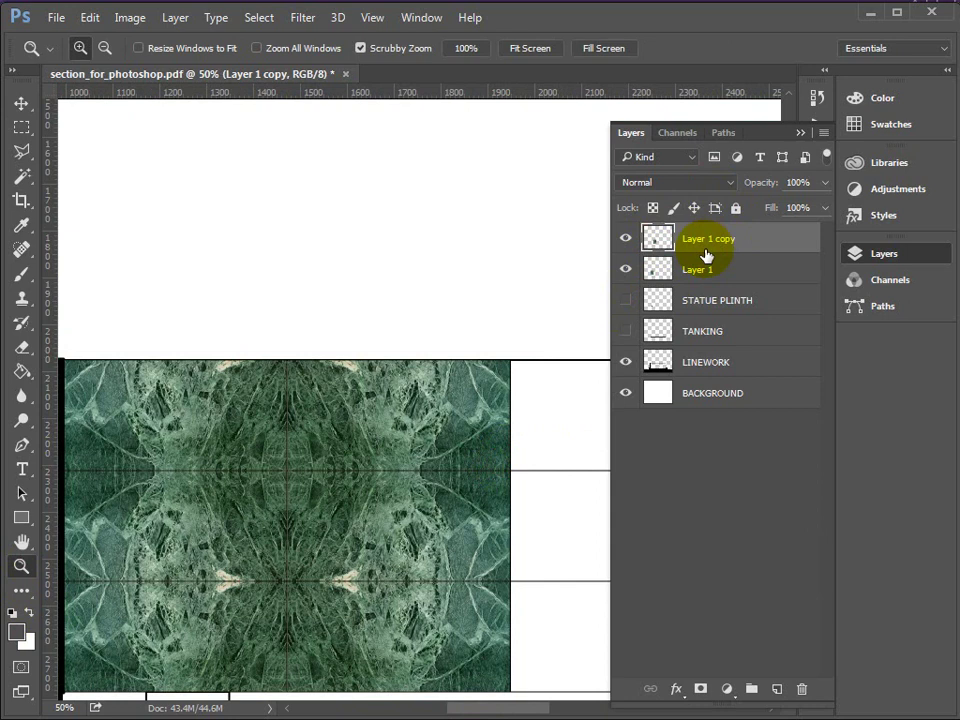
# Save the document and duplicate Layer 1 as Layer 1 copy 2
pyautogui.hotkey('ctrl', 's')
pyautogui.moveTo(500, 712); pyautogui.dragTo(503, 713)
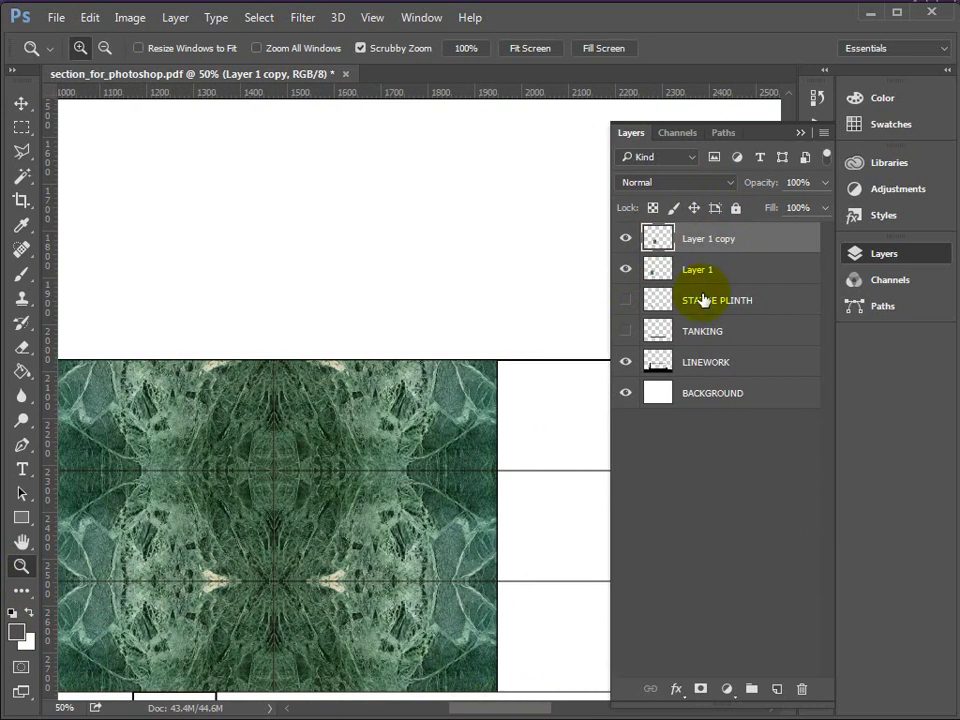
pyautogui.moveTo(697, 273); pyautogui.dragTo(777, 691)
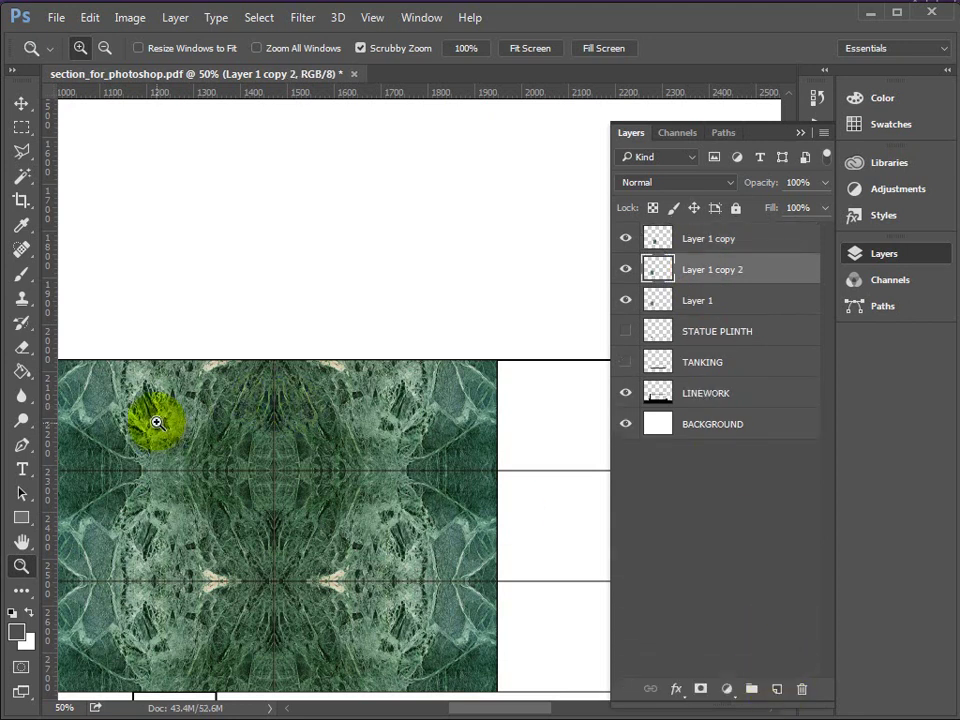
# Move Layer 1 copy 2 about 856 px right to continue the mirrored pattern
pyautogui.click(21, 106)
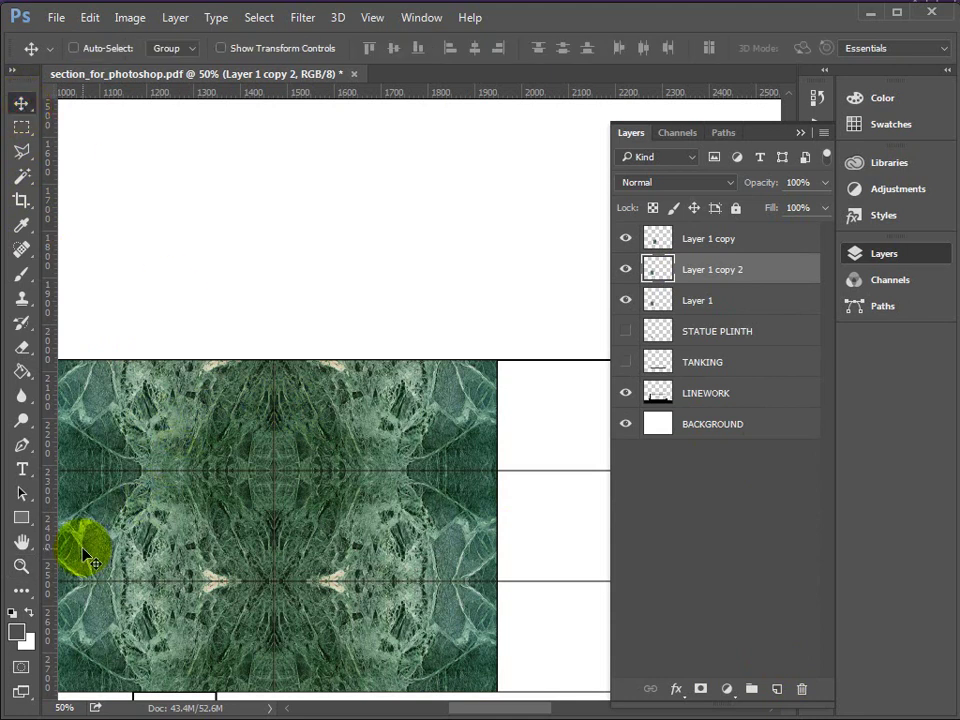
pyautogui.moveTo(84, 554); pyautogui.dragTo(537, 560)
pyautogui.moveTo(489, 709); pyautogui.dragTo(533, 705)
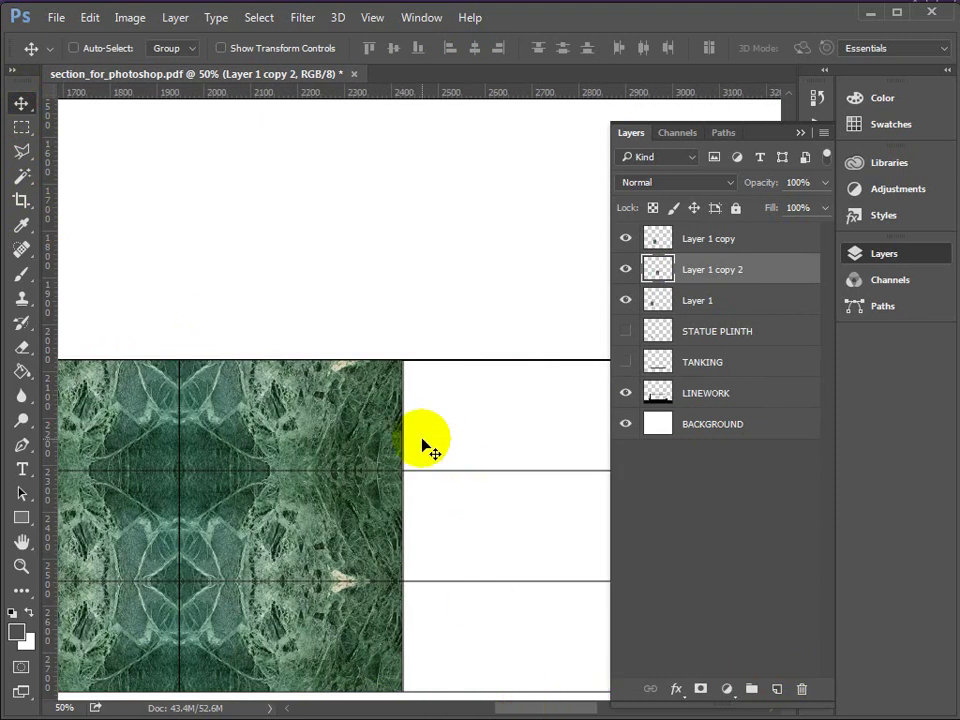
pyautogui.scroll(5, 416, 403)
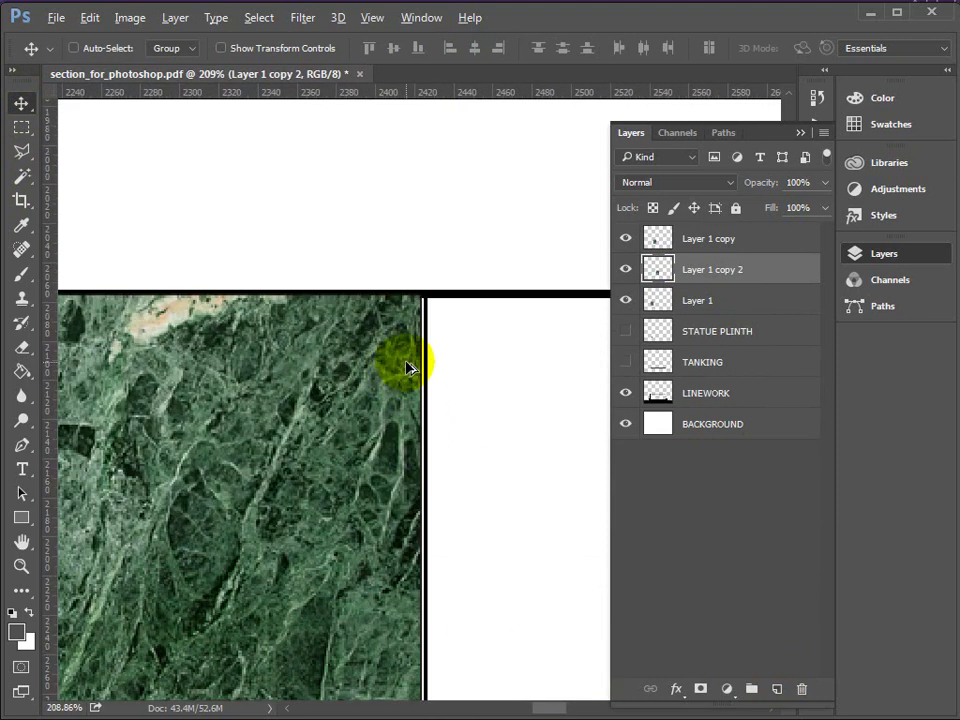
pyautogui.scroll(1, 406, 368)
pyautogui.scroll(-6, 406, 368)
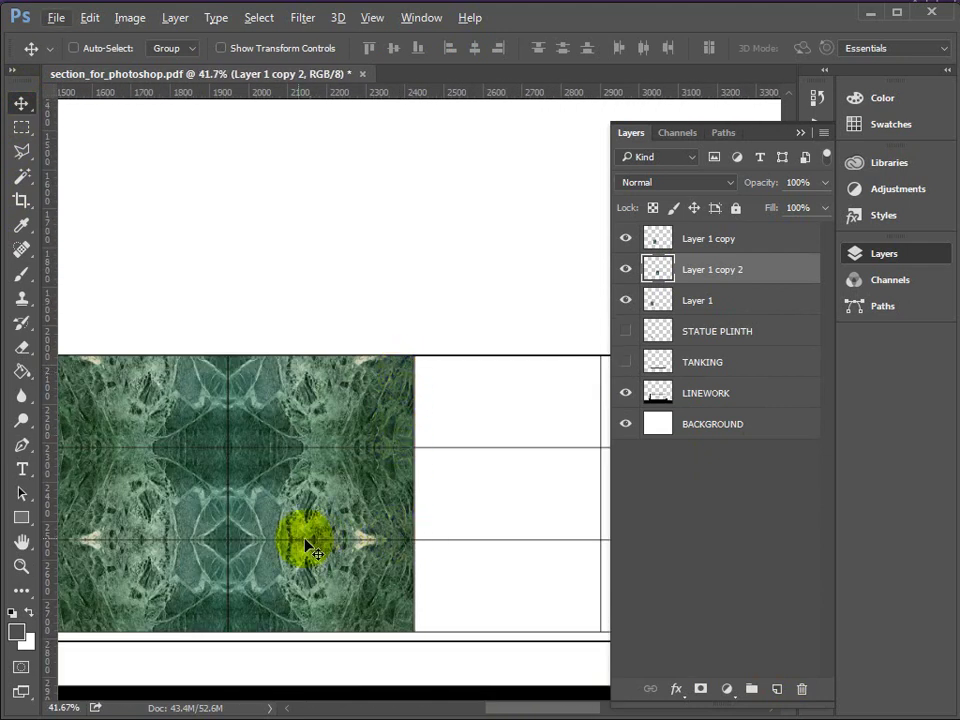
pyautogui.scroll(1, 225, 553)
pyautogui.scroll(5, 231, 569)
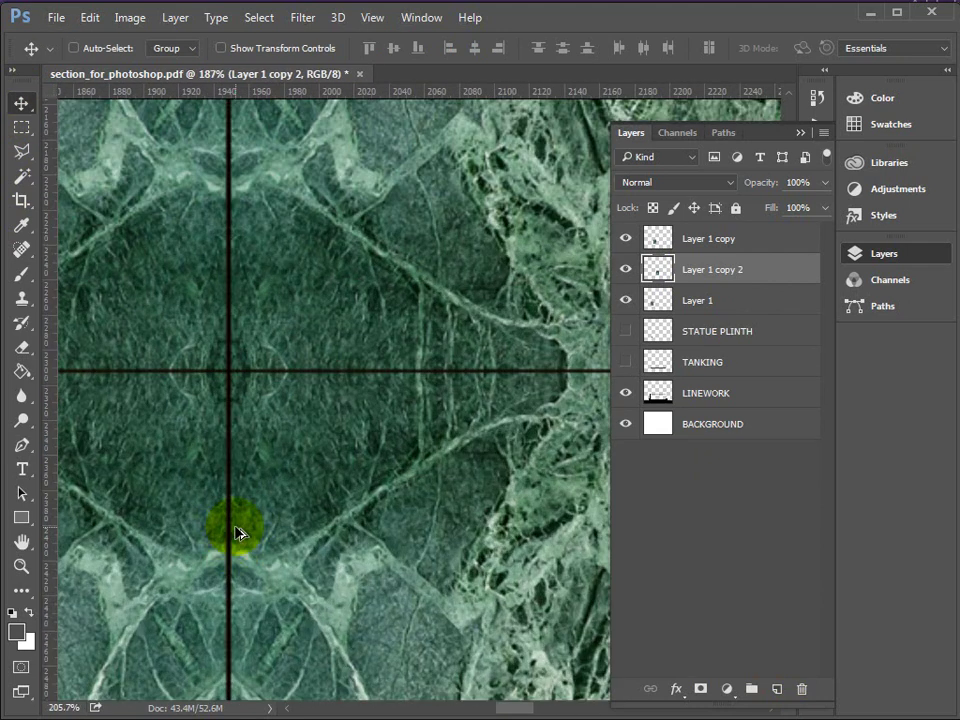
# Nudge the copy with the arrow keys to close the seam, then zoom out to check alignment
pyautogui.press('Left')
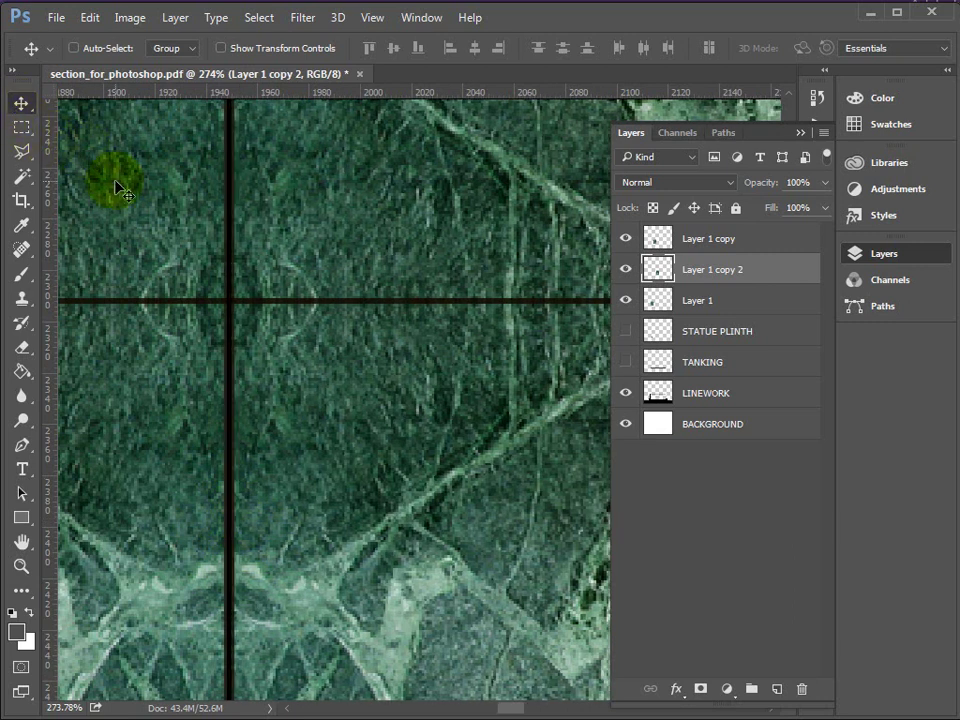
pyautogui.press('Right')
pyautogui.press('Left')
pyautogui.click(21, 566)
pyautogui.keyDown('alt'); pyautogui.click(482, 499); pyautogui.keyUp('alt')
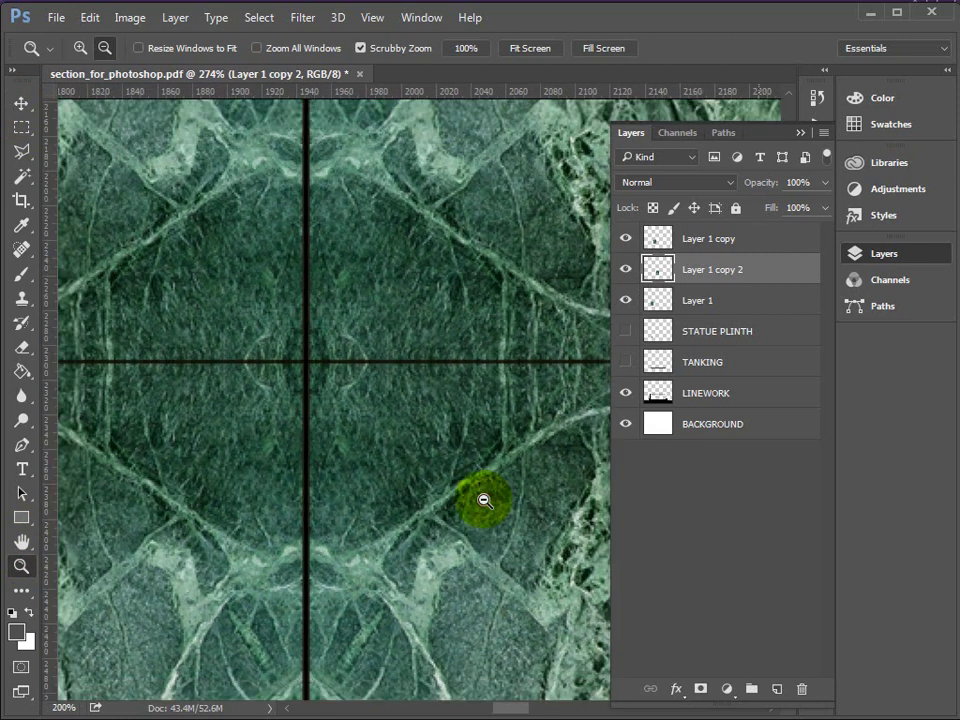
pyautogui.keyDown('alt'); pyautogui.click(488, 498); pyautogui.keyUp('alt')
pyautogui.keyDown('alt'); pyautogui.click(488, 498); pyautogui.keyUp('alt')
pyautogui.keyDown('alt'); pyautogui.click(488, 498); pyautogui.keyUp('alt')
pyautogui.keyDown('alt'); pyautogui.click(488, 498); pyautogui.keyUp('alt')
pyautogui.moveTo(517, 712); pyautogui.dragTo(560, 713)
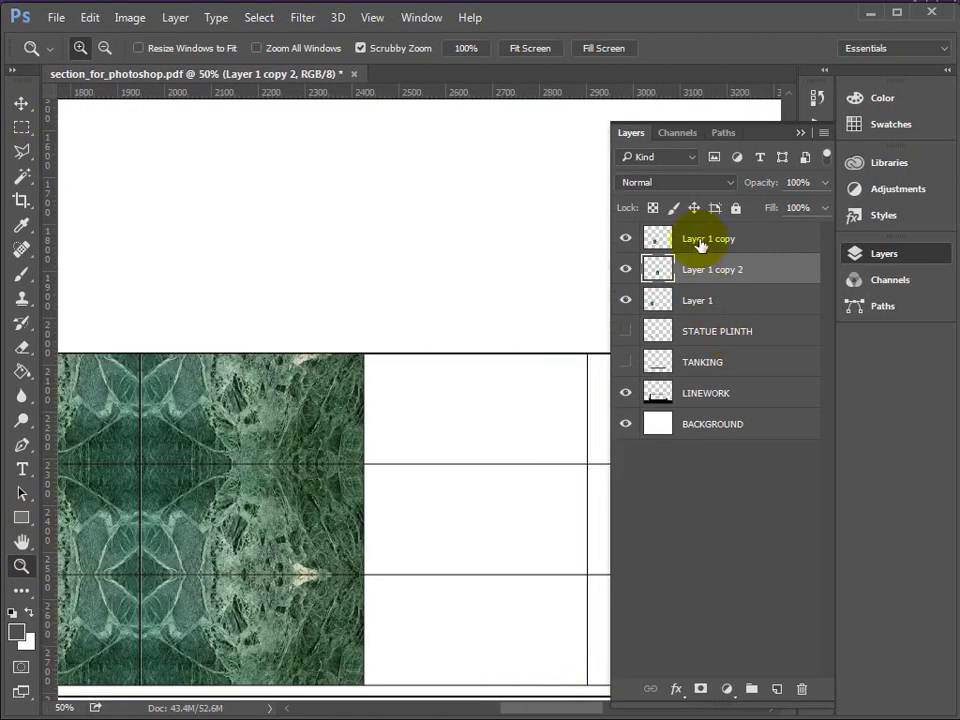
# Duplicate Layer 1 copy and shift the new marble copy 952 px right
pyautogui.moveTo(698, 243); pyautogui.dragTo(778, 690)
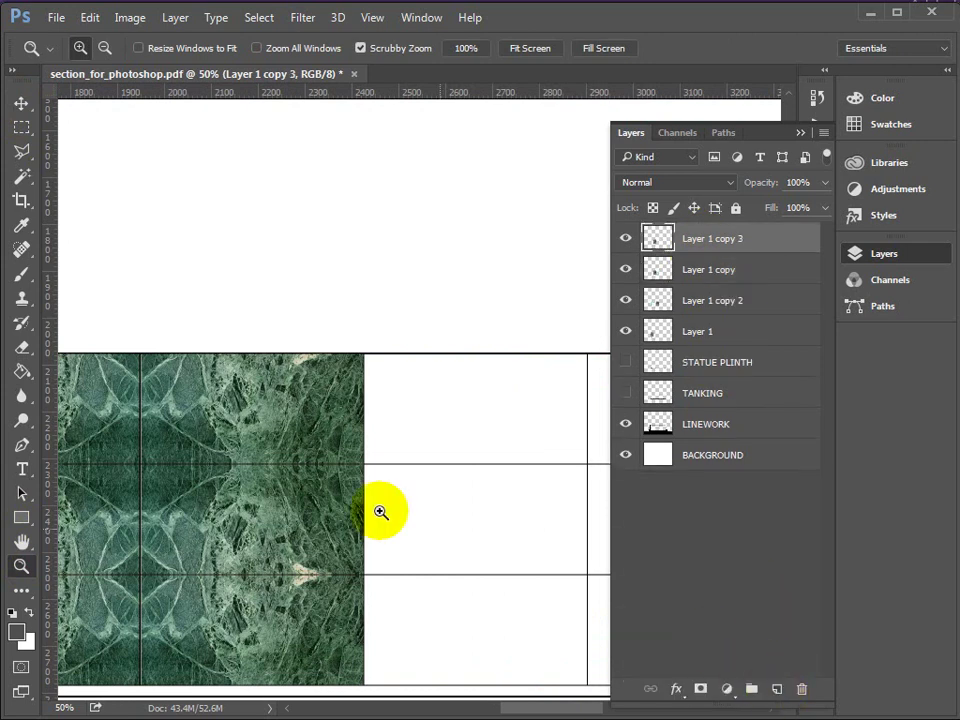
pyautogui.click(21, 103)
pyautogui.moveTo(86, 506); pyautogui.dragTo(546, 515)
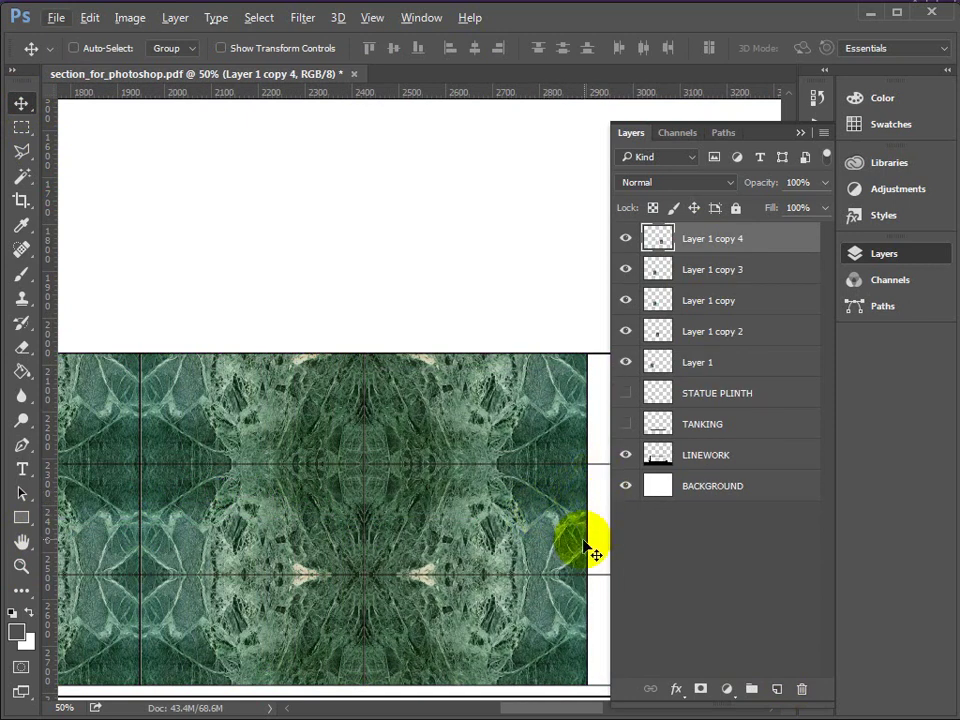
pyautogui.scroll(1, 593, 545)
pyautogui.scroll(6, 593, 537)
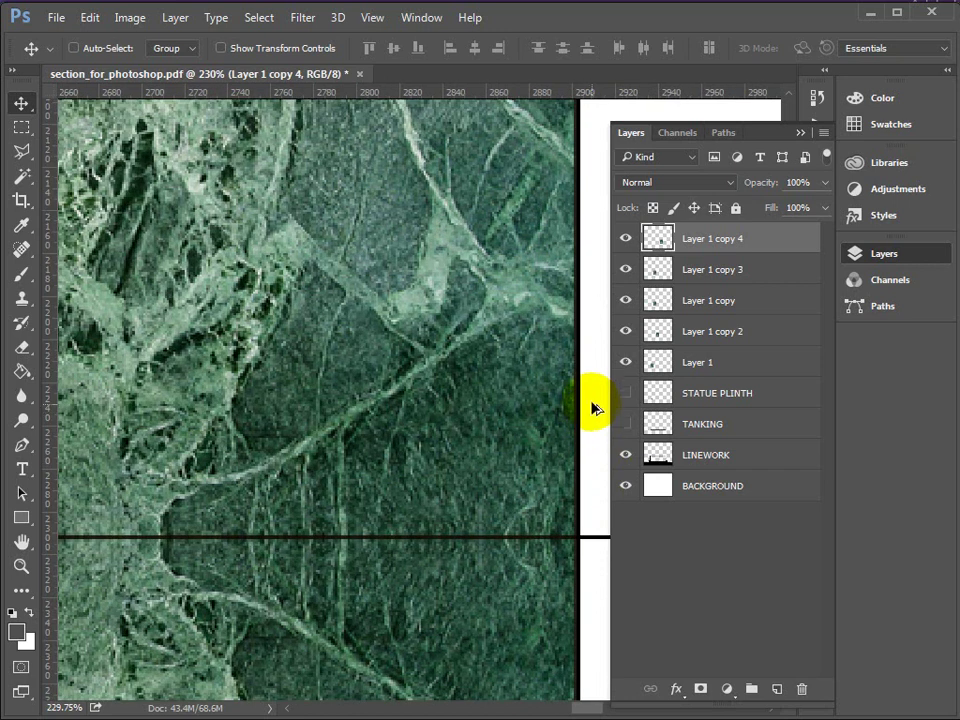
pyautogui.scroll(-6, 583, 380)
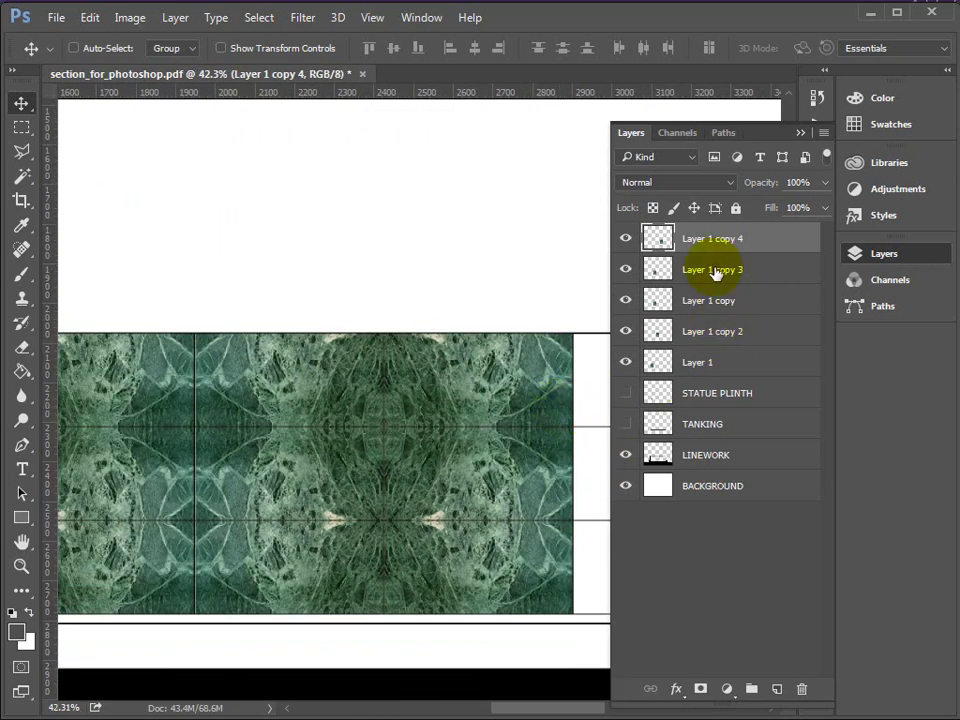
# Toggle Layer 1 copy 3, Layer 1 copy and Layer 1 copy 2 visibility to check their tiles
pyautogui.click(625, 270)
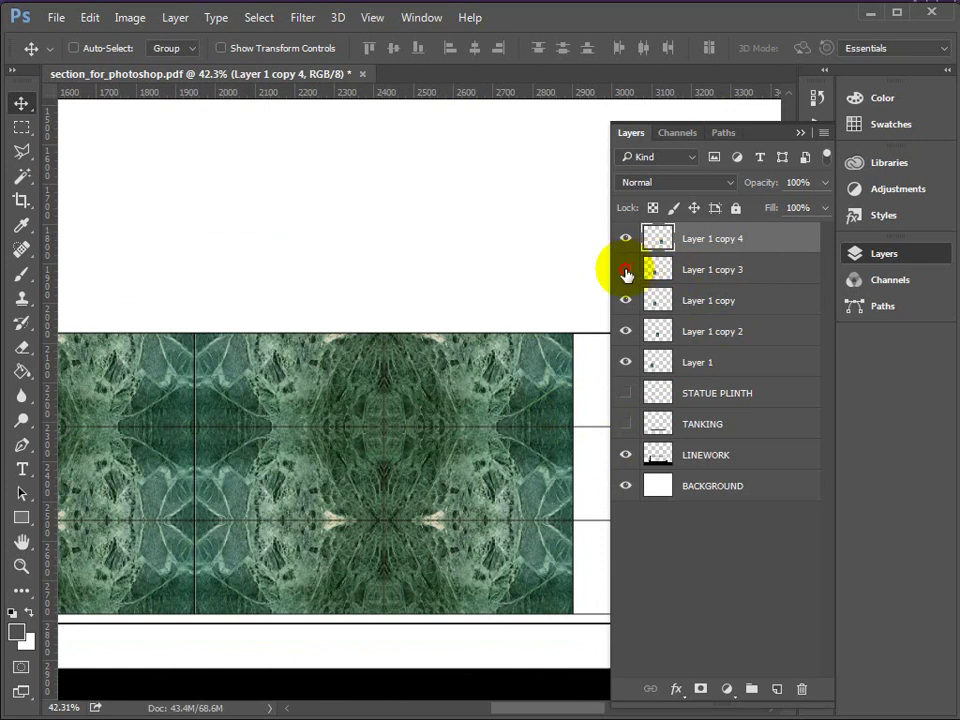
pyautogui.click(625, 300)
pyautogui.click(625, 331)
pyautogui.click(625, 331)
pyautogui.click(727, 341)
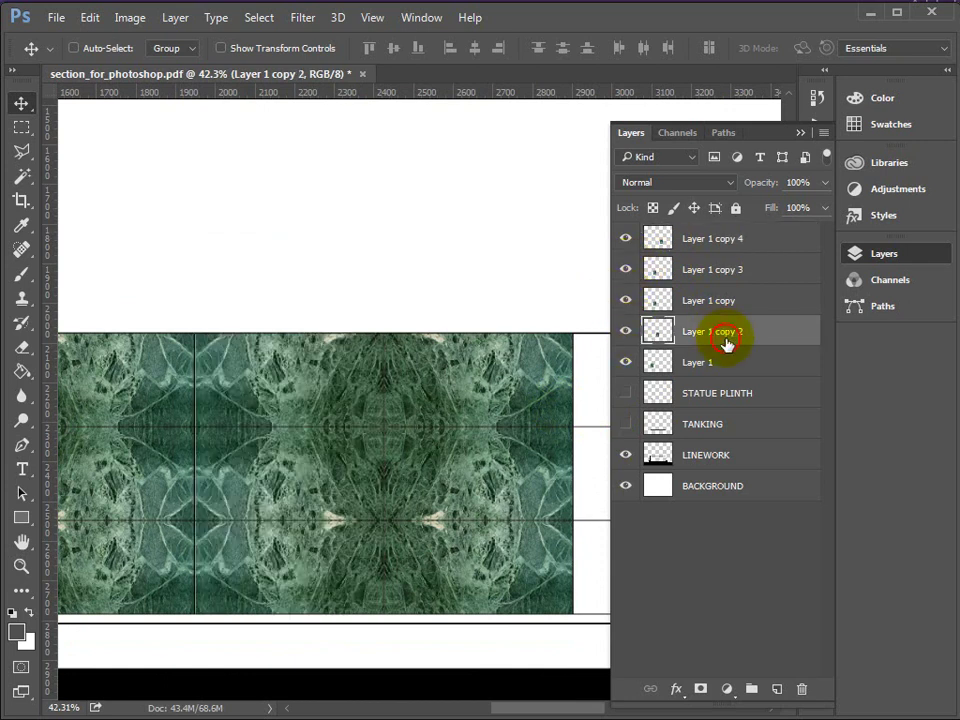
# Duplicate Layer 1 copy 2 and slide the Layer 1 copy 5 tile right toward the right wall
pyautogui.moveTo(729, 334); pyautogui.dragTo(777, 688)
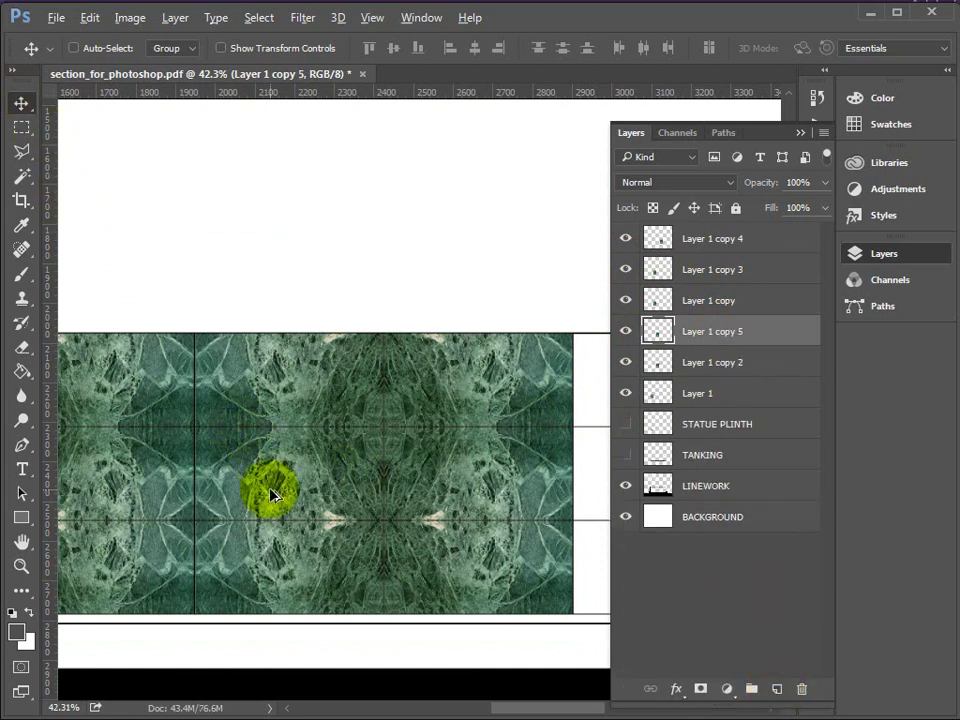
pyautogui.moveTo(274, 497); pyautogui.dragTo(641, 536)
pyautogui.click(800, 133)
pyautogui.scroll(5, 763, 395)
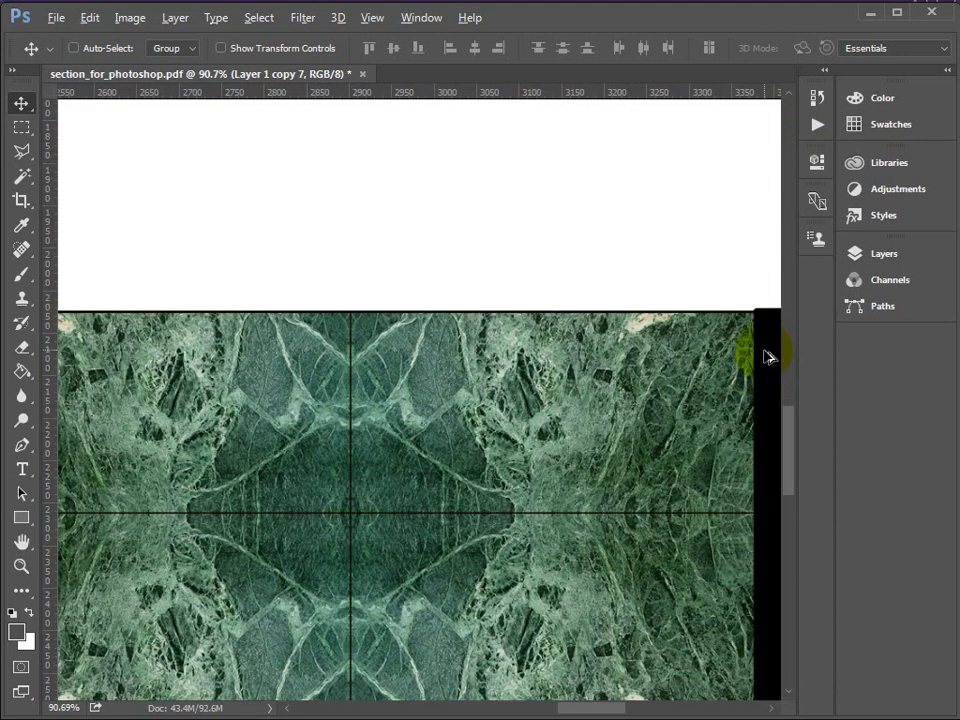
pyautogui.scroll(-5, 752, 340)
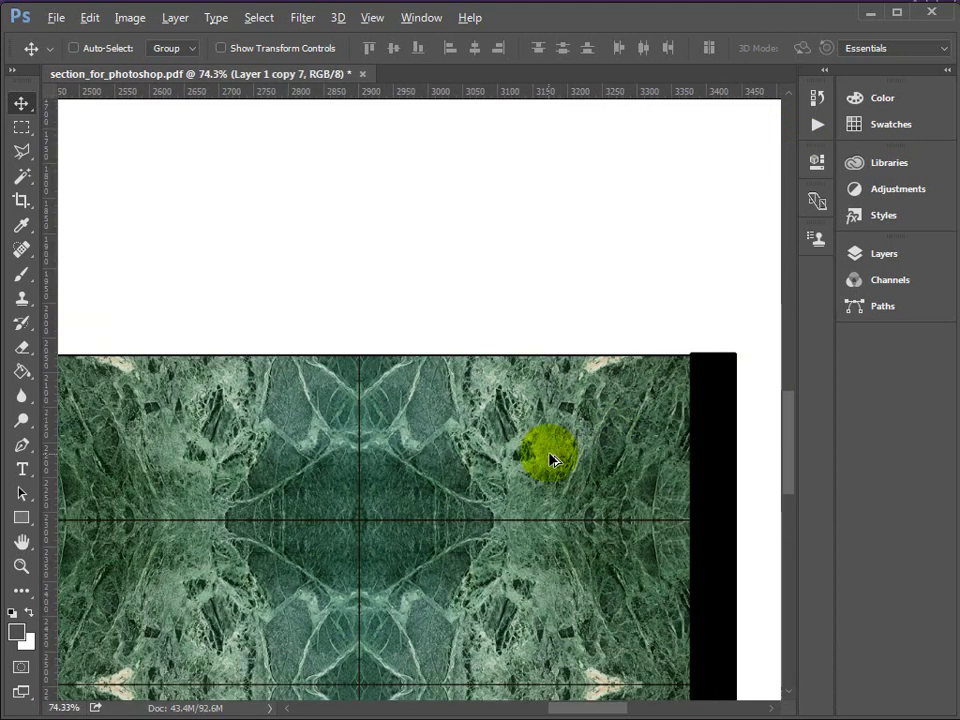
pyautogui.scroll(-1, 287, 540)
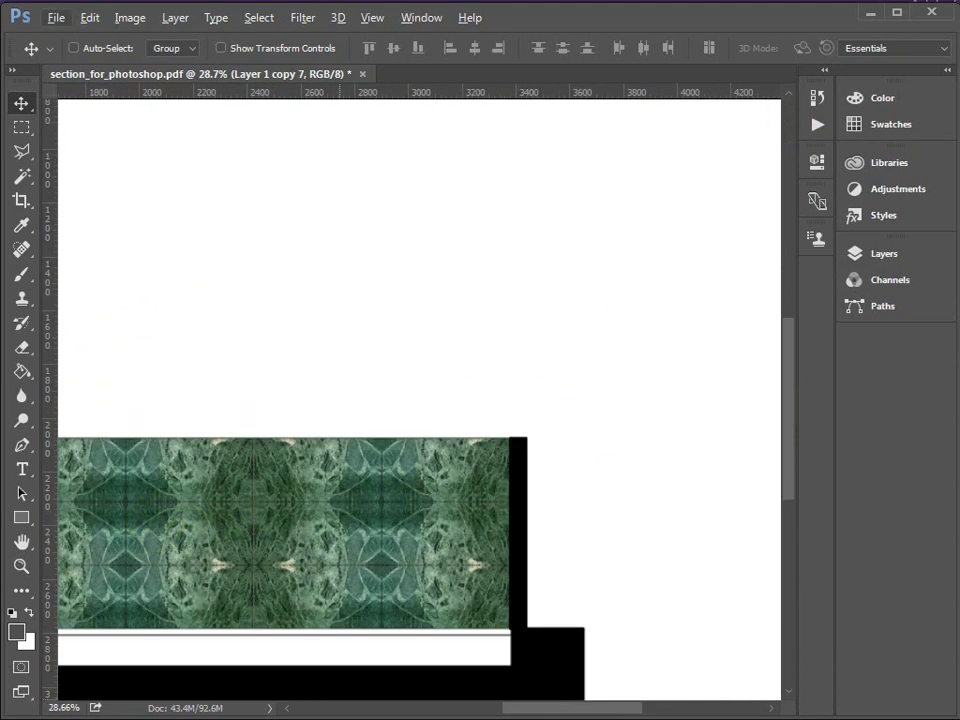
pyautogui.moveTo(579, 708); pyautogui.dragTo(534, 713)
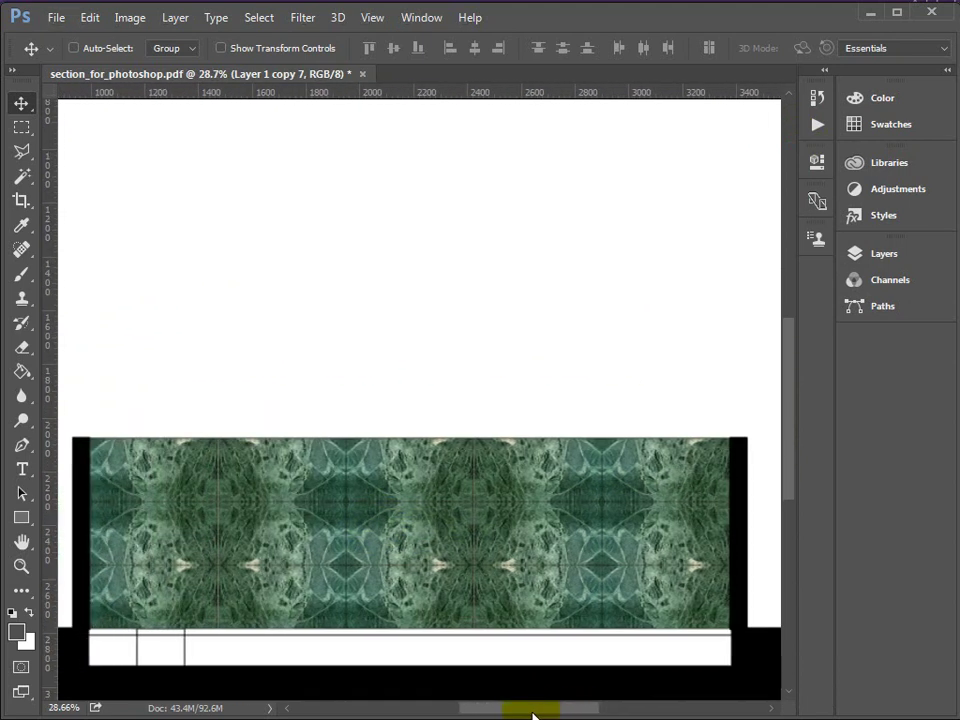
# Restore the Layers panel and toggle Layer 1 copy 4 and Layer 1 on and off to inspect their tiles
pyautogui.click(884, 254)
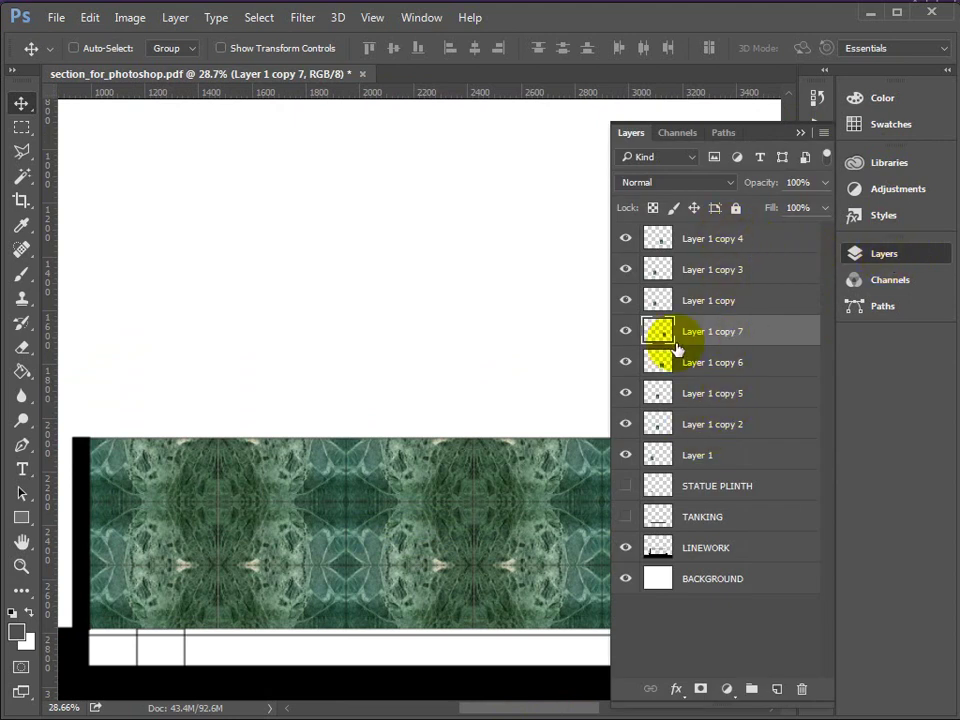
pyautogui.click(626, 239)
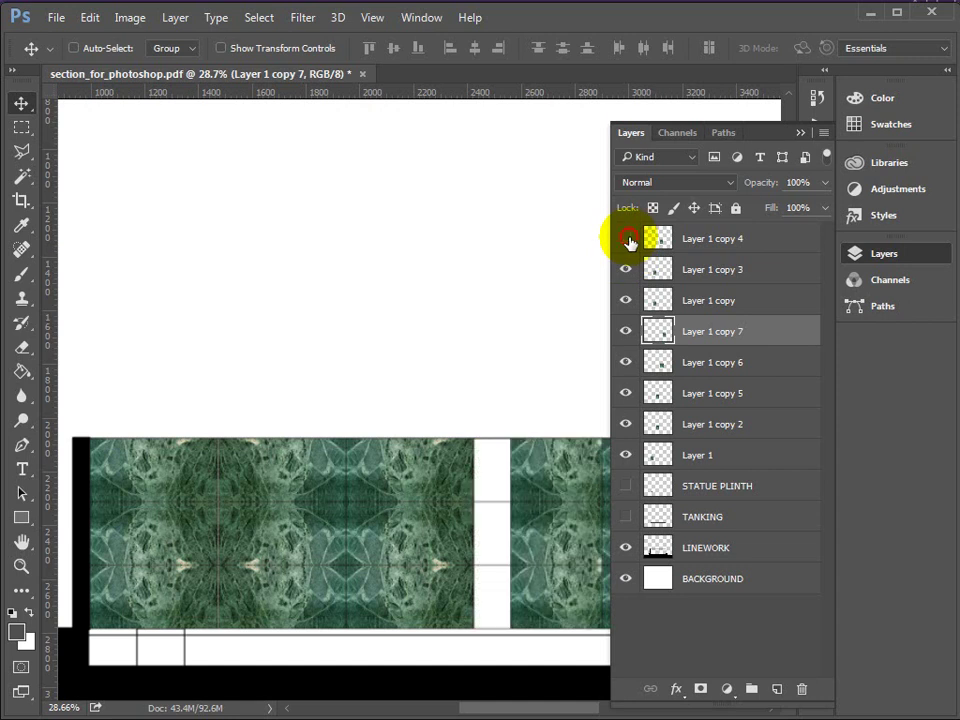
pyautogui.click(626, 239)
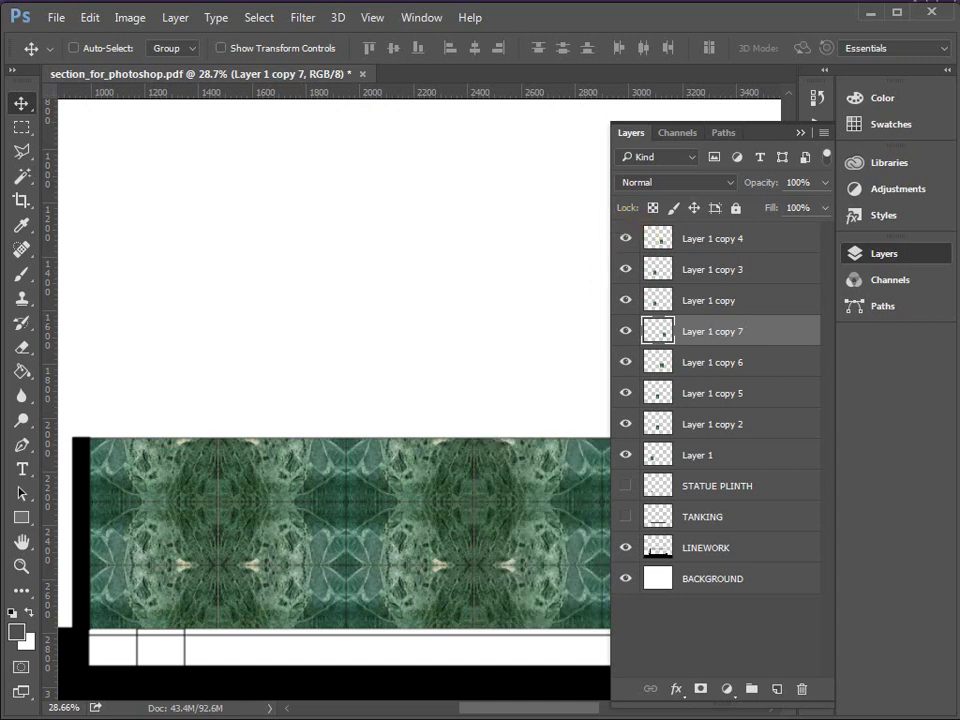
pyautogui.moveTo(525, 710)
pyautogui.mouseDown()
pyautogui.moveTo(514, 708)
pyautogui.moveTo(543, 712)
pyautogui.mouseUp()
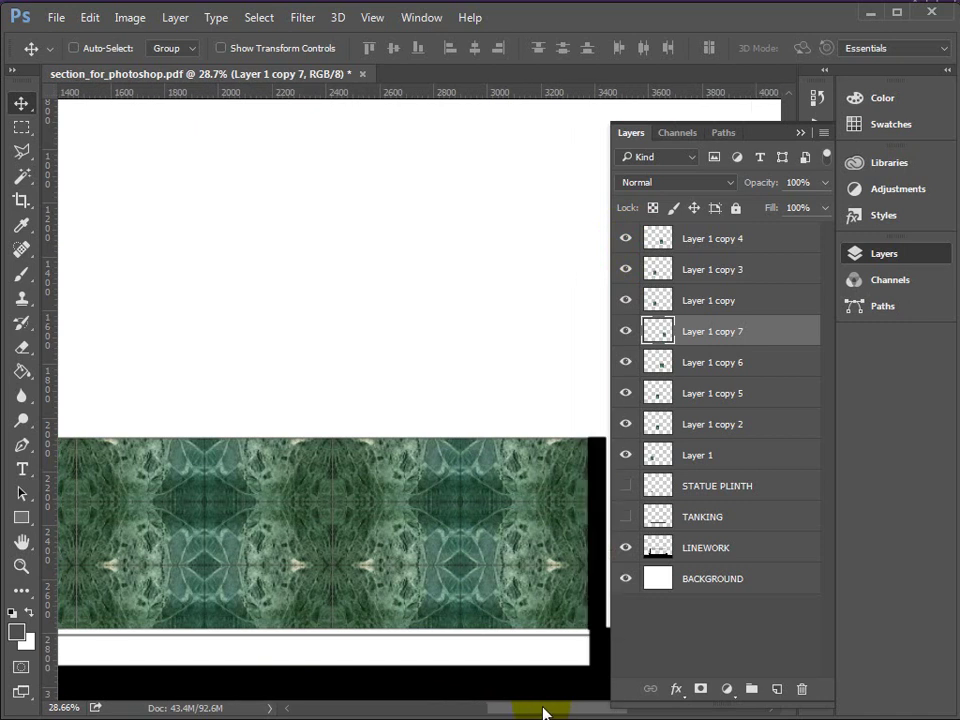
pyautogui.click(624, 458)
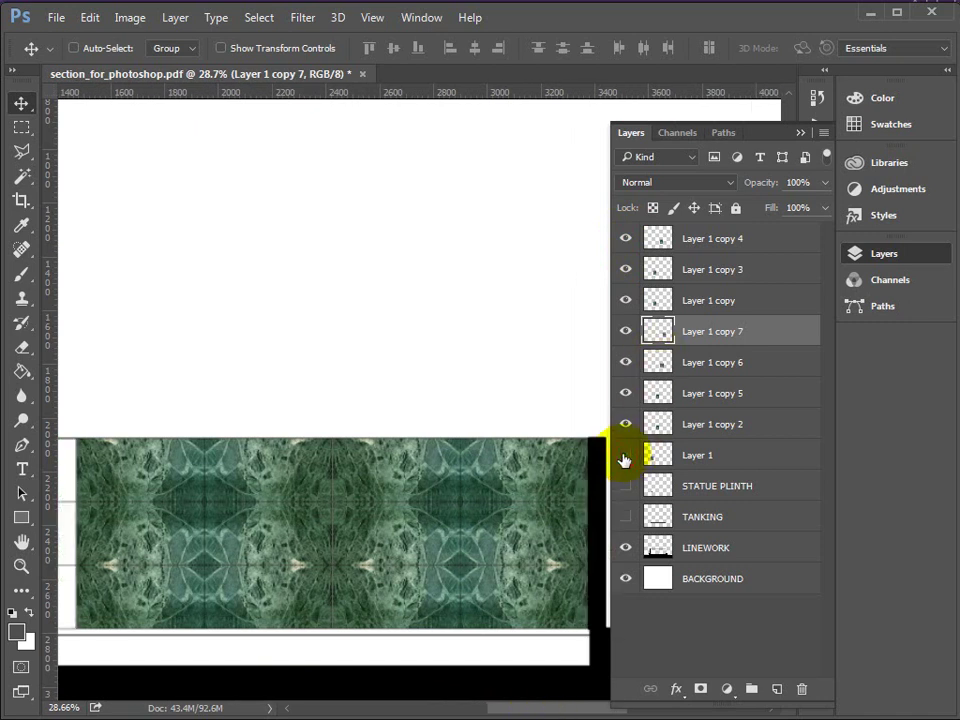
pyautogui.click(624, 458)
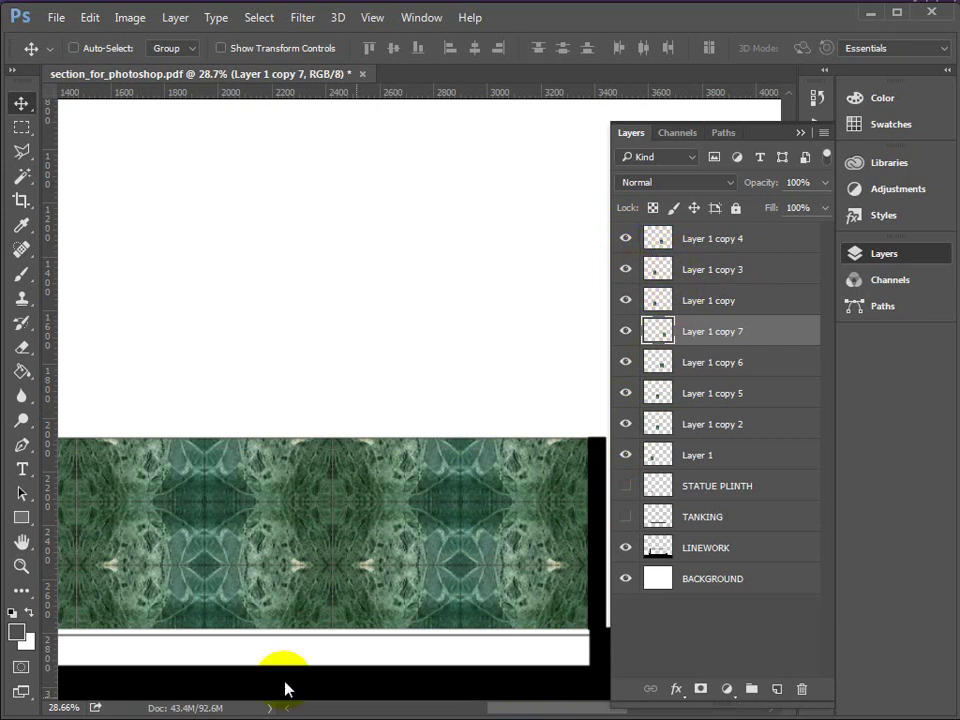
pyautogui.moveTo(568, 709); pyautogui.dragTo(588, 710)
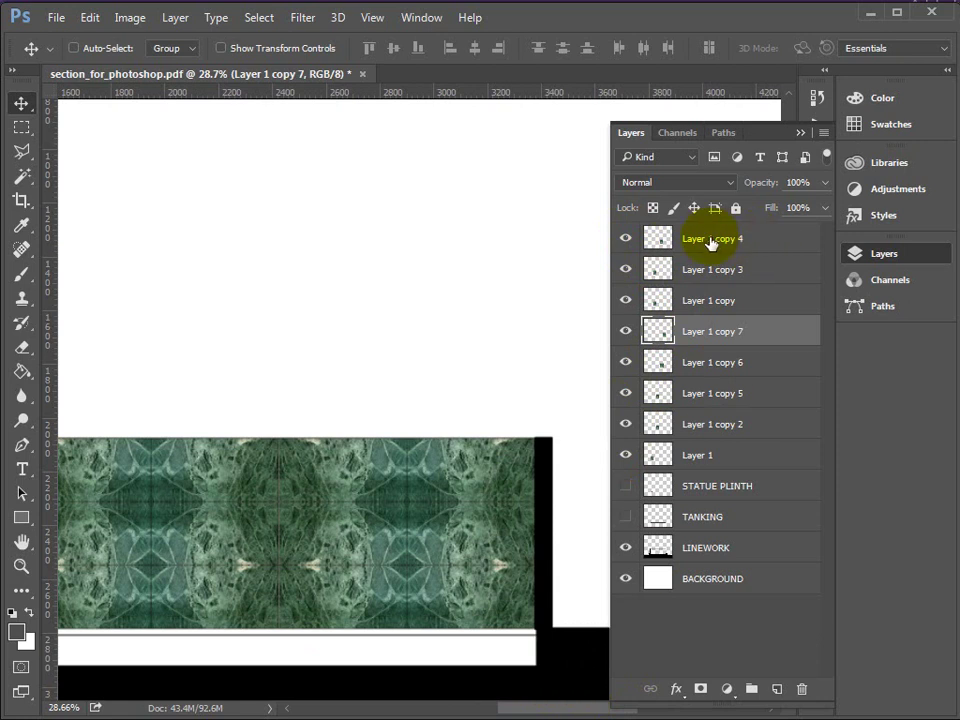
# Merge Layer 1 copy 4 down through Layer 1 into one layer and start renaming it MARBLE GREEN
pyautogui.click(710, 240)
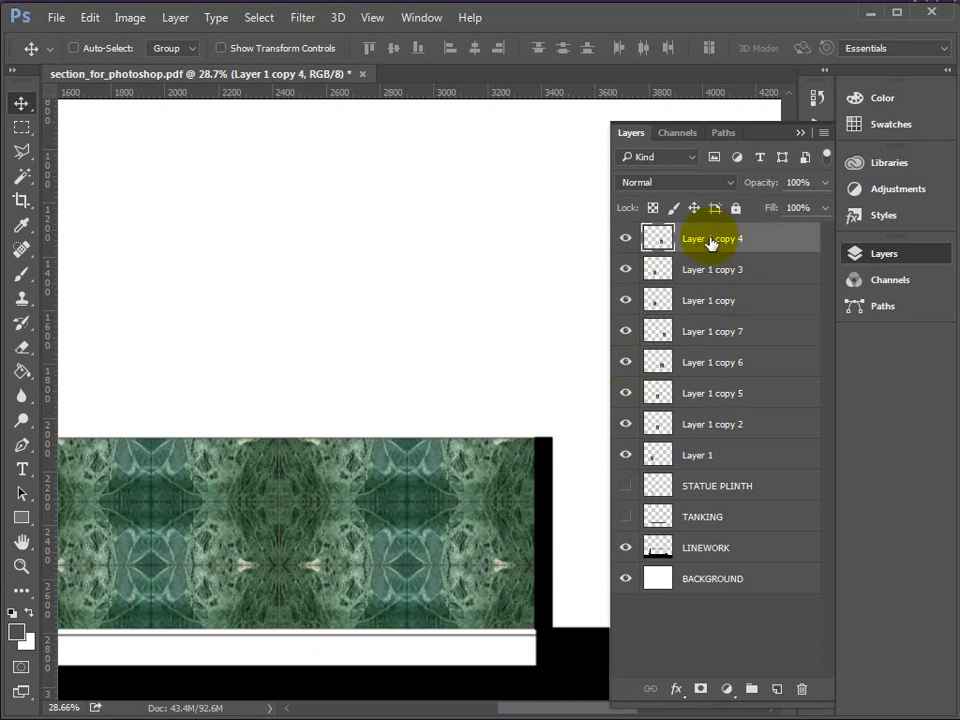
pyautogui.keyDown('shift'); pyautogui.click(698, 456); pyautogui.keyUp('shift')
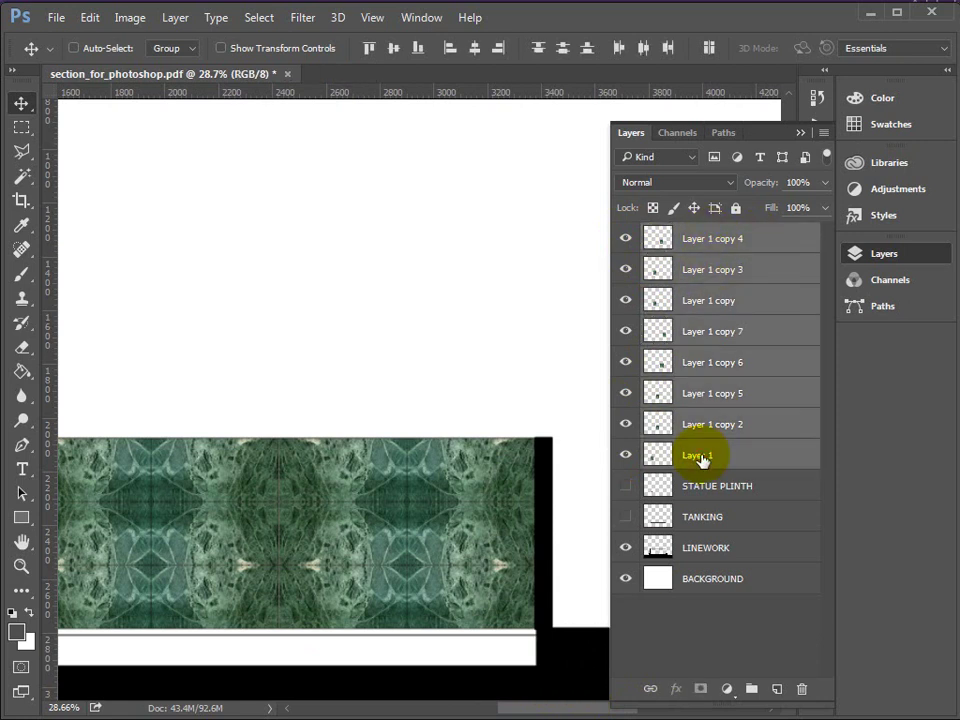
pyautogui.rightClick(708, 243)
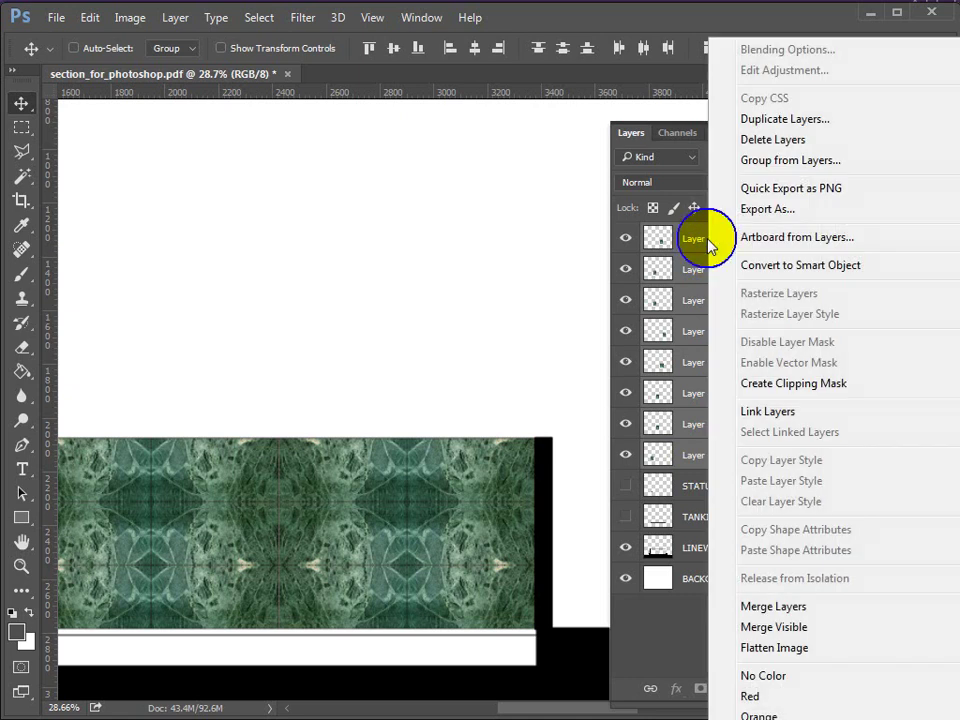
pyautogui.click(765, 612)
pyautogui.click(628, 242)
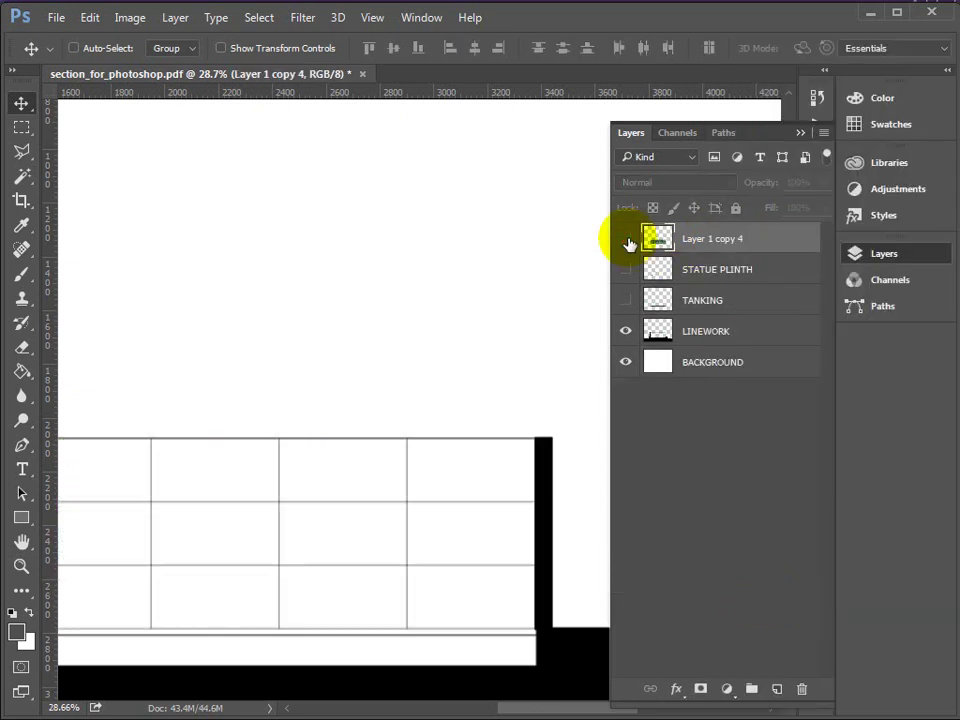
pyautogui.click(626, 241)
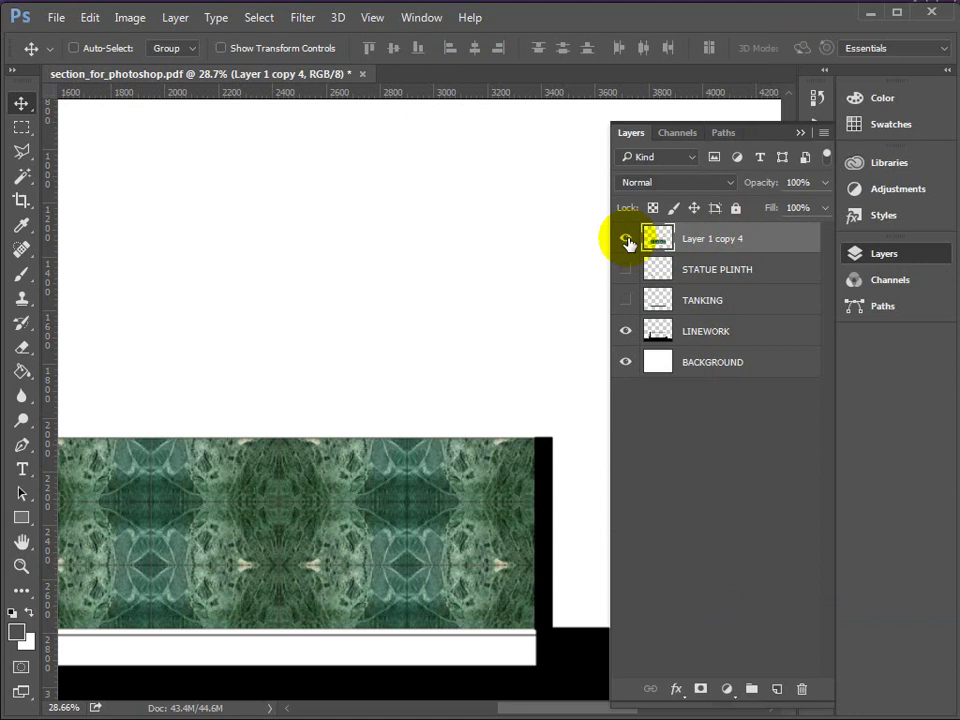
pyautogui.doubleClick(724, 240)
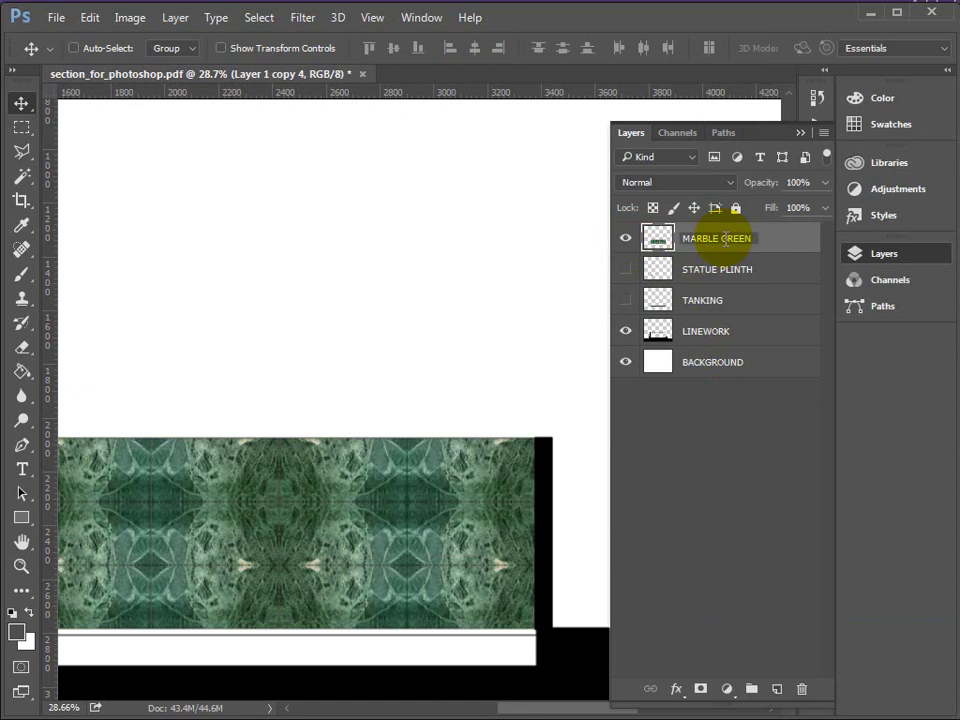
pyautogui.press('Return')
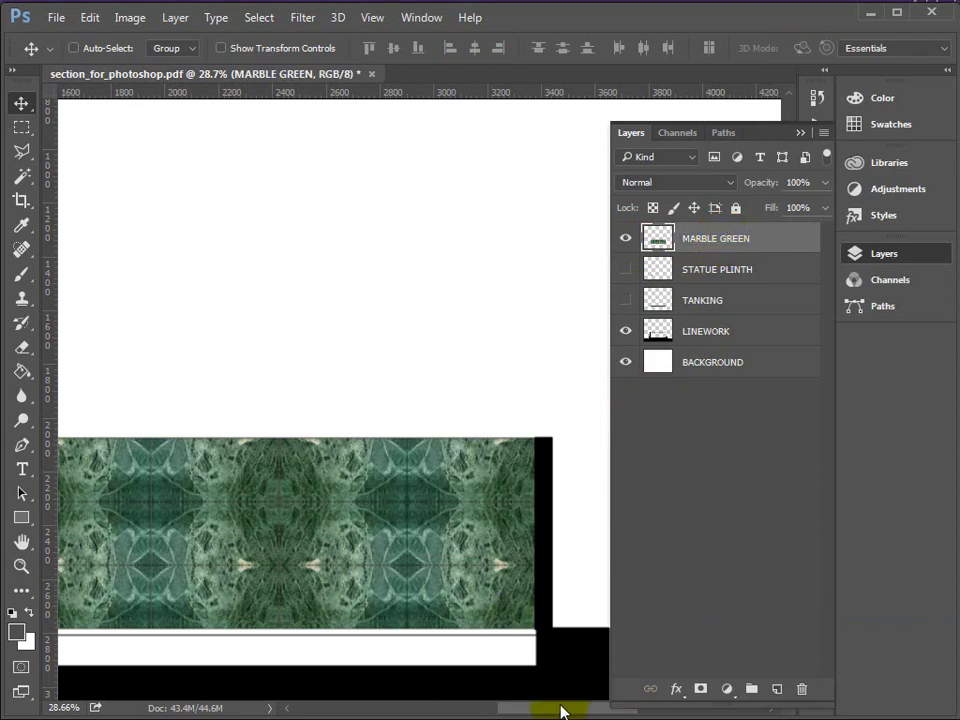
pyautogui.moveTo(564, 709); pyautogui.dragTo(530, 705)
pyautogui.click(21, 565)
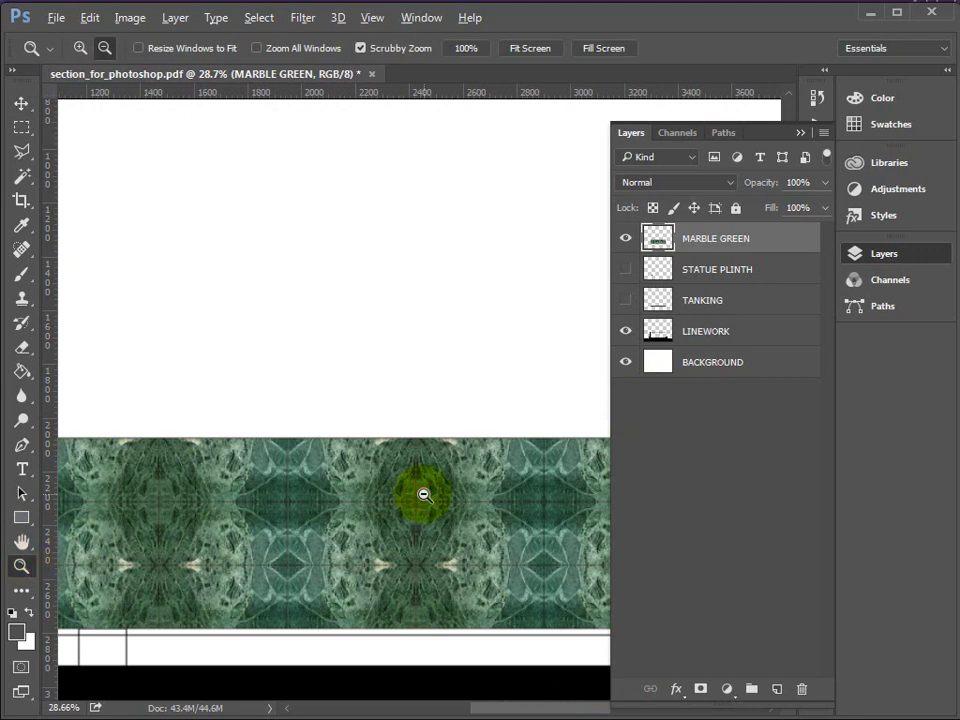
pyautogui.keyDown('alt'); pyautogui.click(422, 495); pyautogui.keyUp('alt')
pyautogui.keyDown('alt'); pyautogui.click(465, 464); pyautogui.keyUp('alt')
pyautogui.click(505, 532)
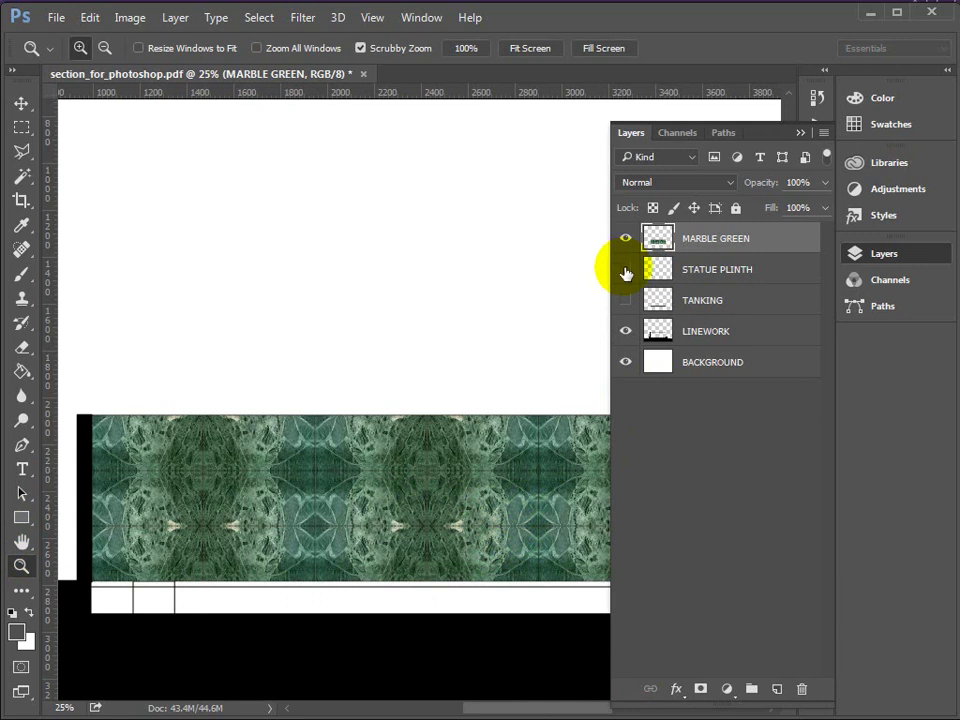
pyautogui.click(625, 270)
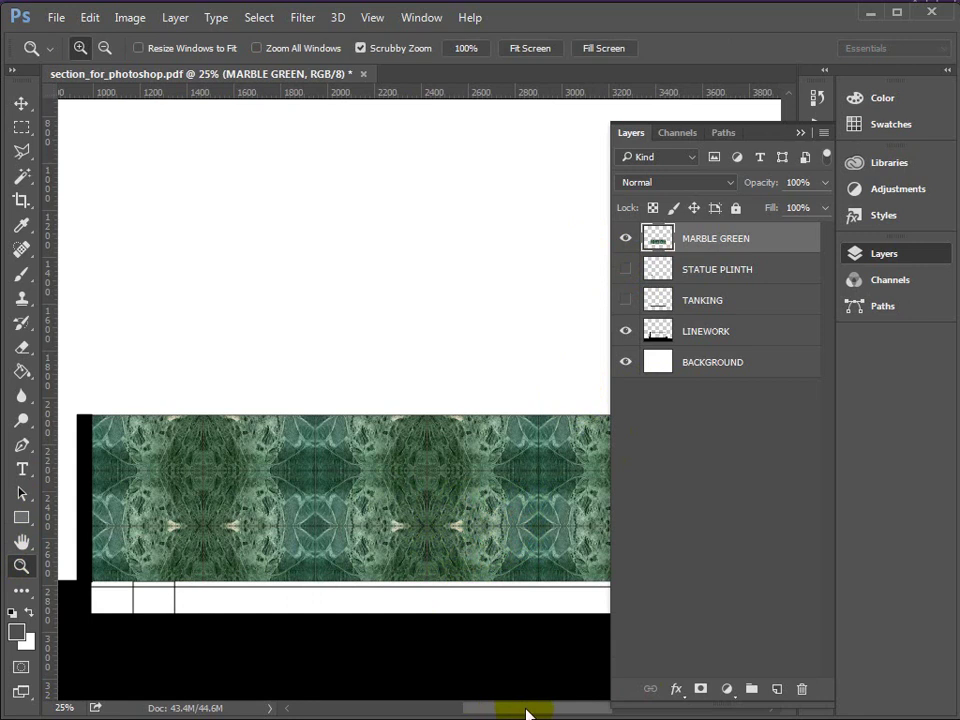
pyautogui.moveTo(527, 712)
pyautogui.mouseDown()
pyautogui.moveTo(510, 711)
pyautogui.moveTo(536, 715)
pyautogui.mouseUp()
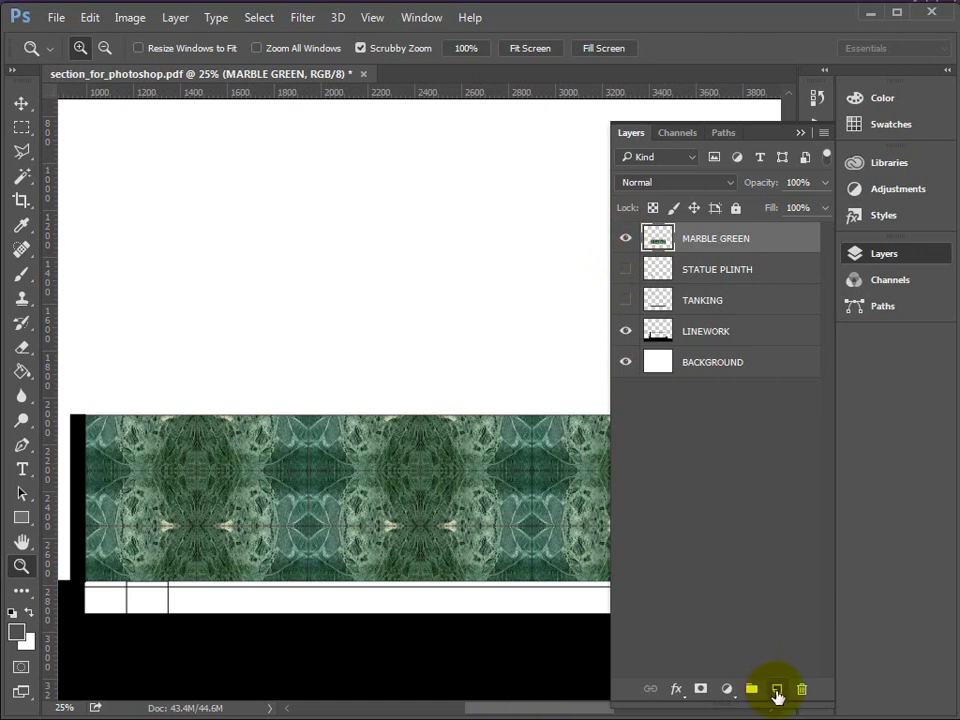
# Add a new empty layer above MARBLE GREEN and name it WATER
pyautogui.click(777, 690)
pyautogui.doubleClick(693, 240)
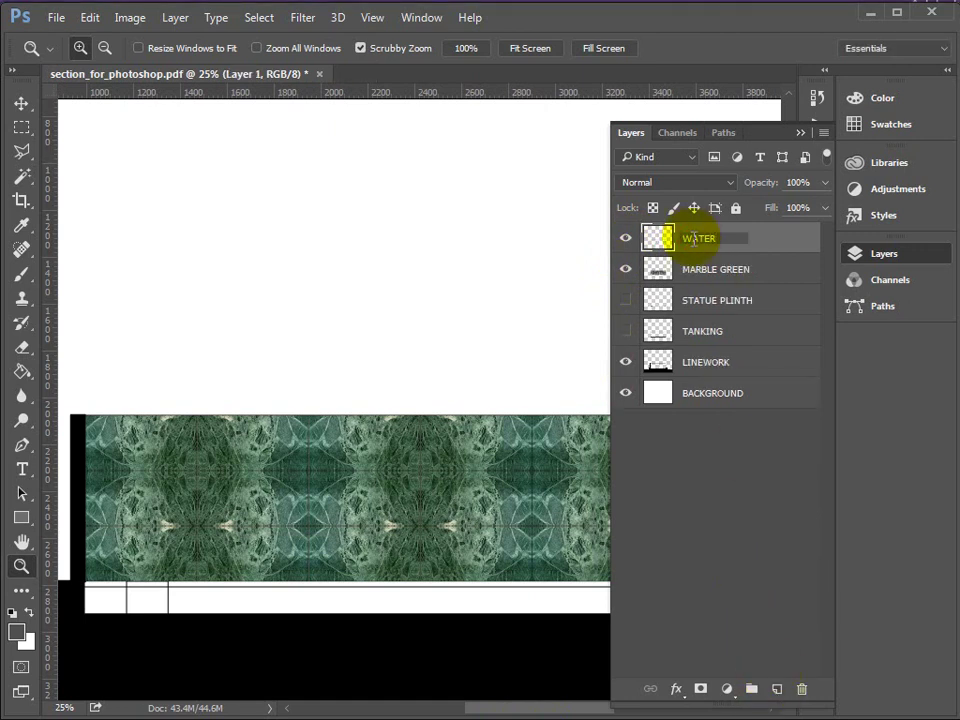
pyautogui.press('Return')
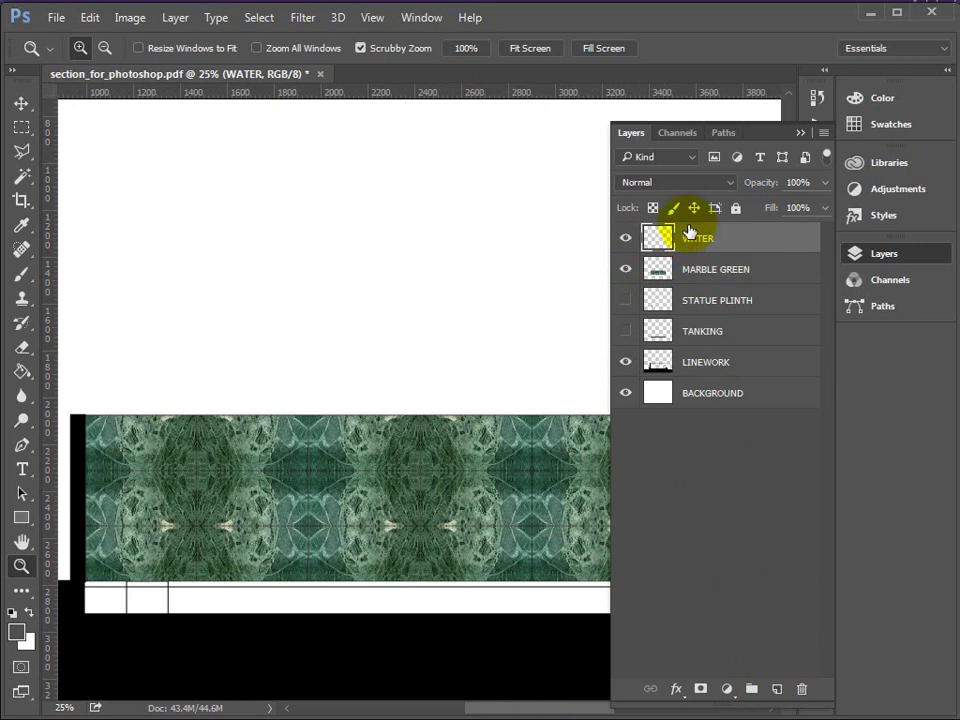
# Set the foreground colour to dark teal #06455b (RGB 6, 69, 91)
pyautogui.click(17, 638)
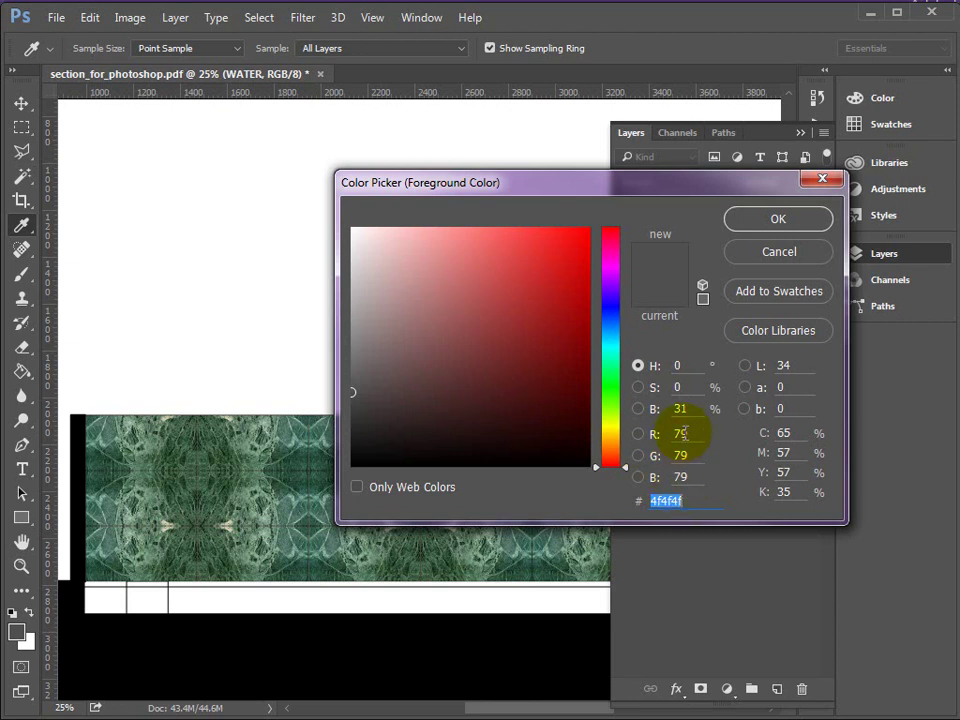
pyautogui.doubleClick(689, 433)
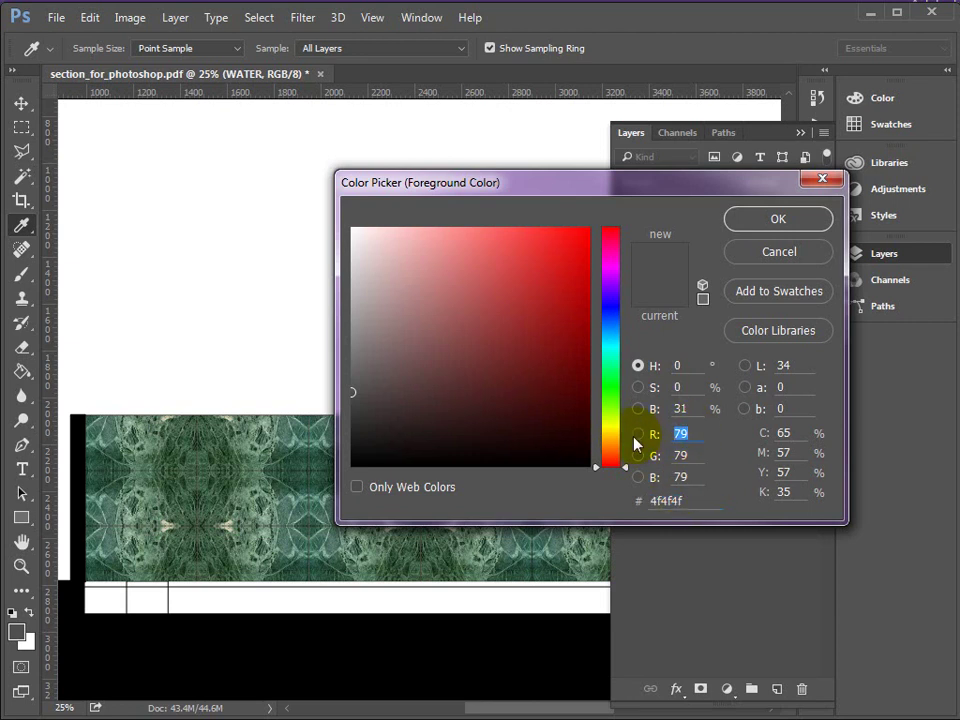
pyautogui.write('6')
pyautogui.press('Tab')
pyautogui.write('69')
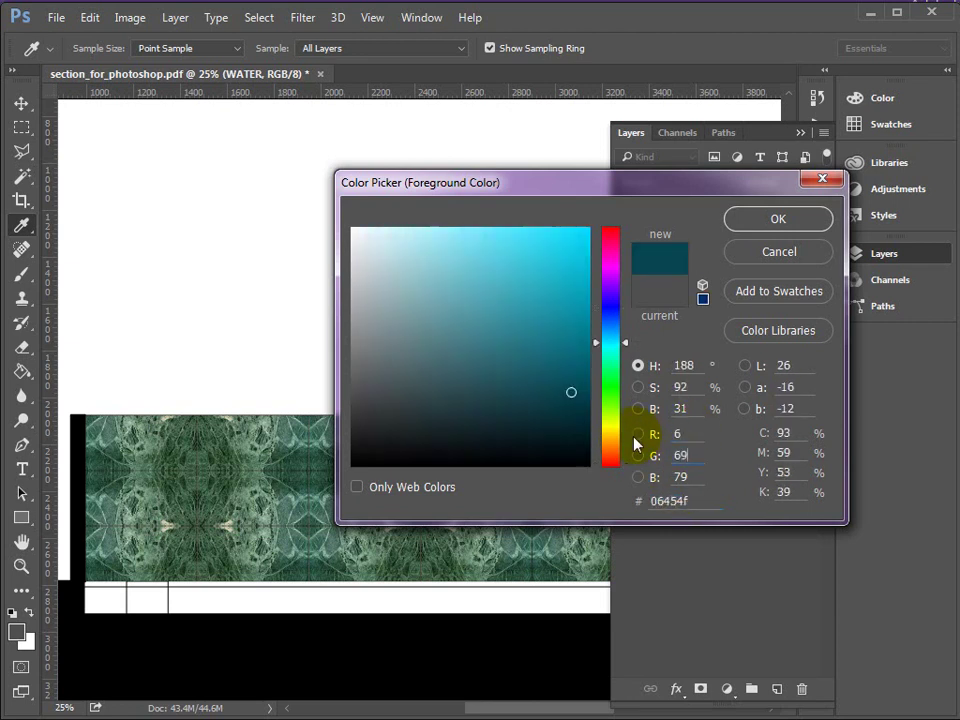
pyautogui.press('Tab')
pyautogui.write('91')
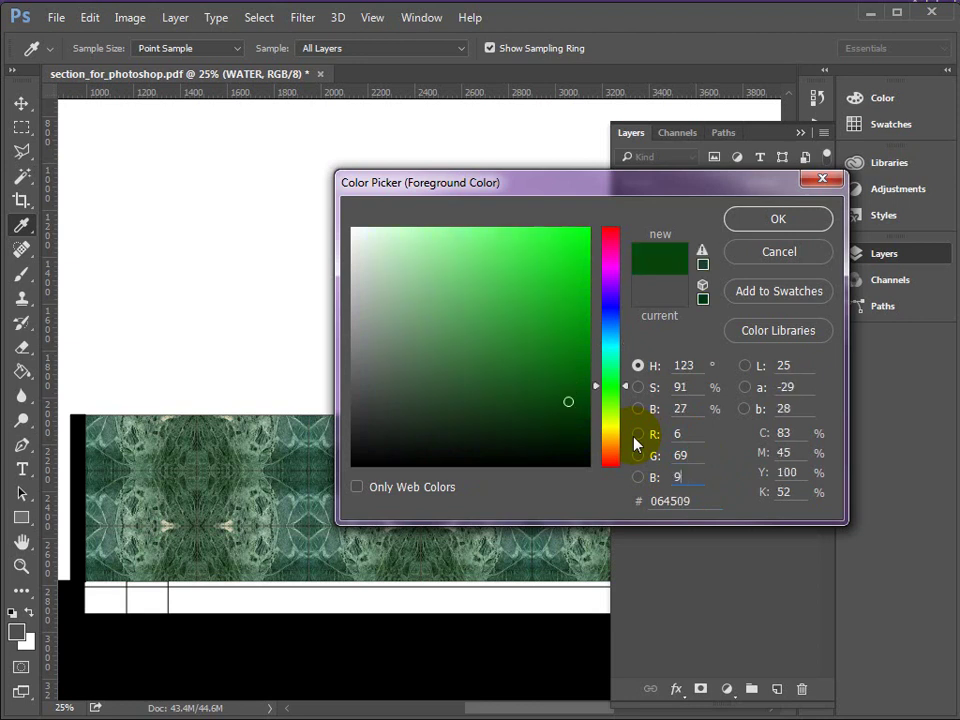
pyautogui.click(776, 219)
pyautogui.press('z')
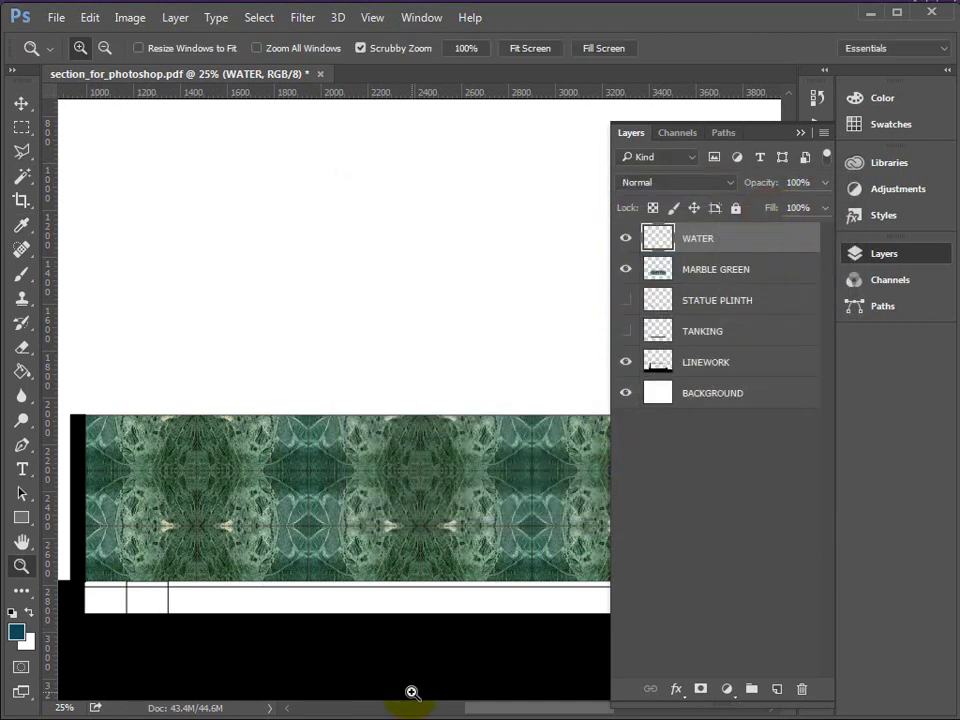
# Draw a rectangular marquee around the thin white strip below the green marble band
pyautogui.click(95, 602)
pyautogui.click(94, 600)
pyautogui.click(94, 600)
pyautogui.click(94, 600)
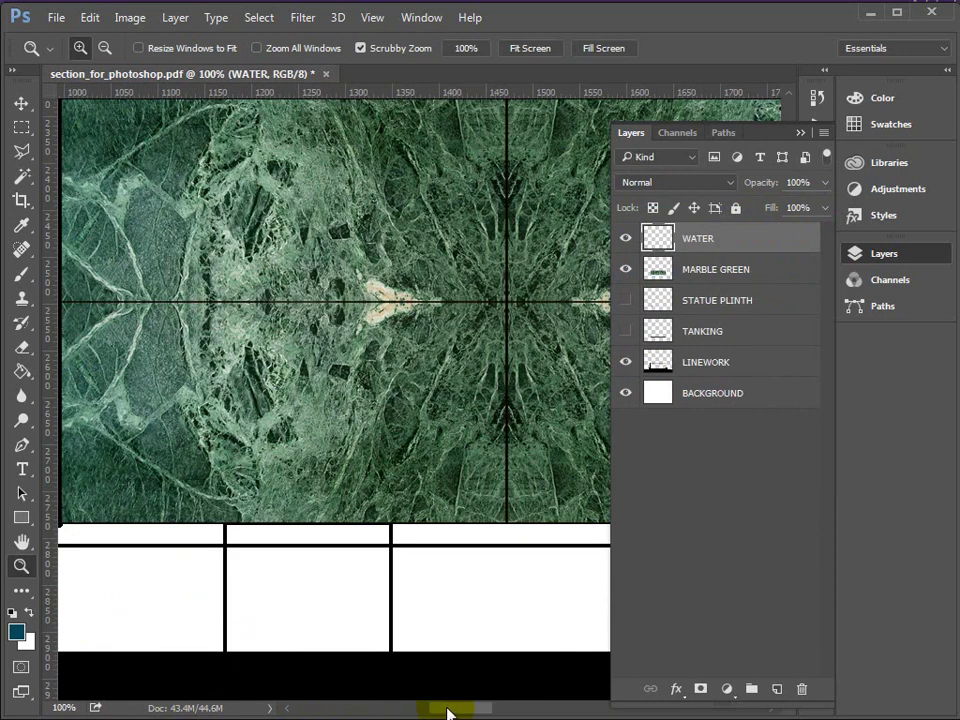
pyautogui.moveTo(447, 712); pyautogui.dragTo(429, 710)
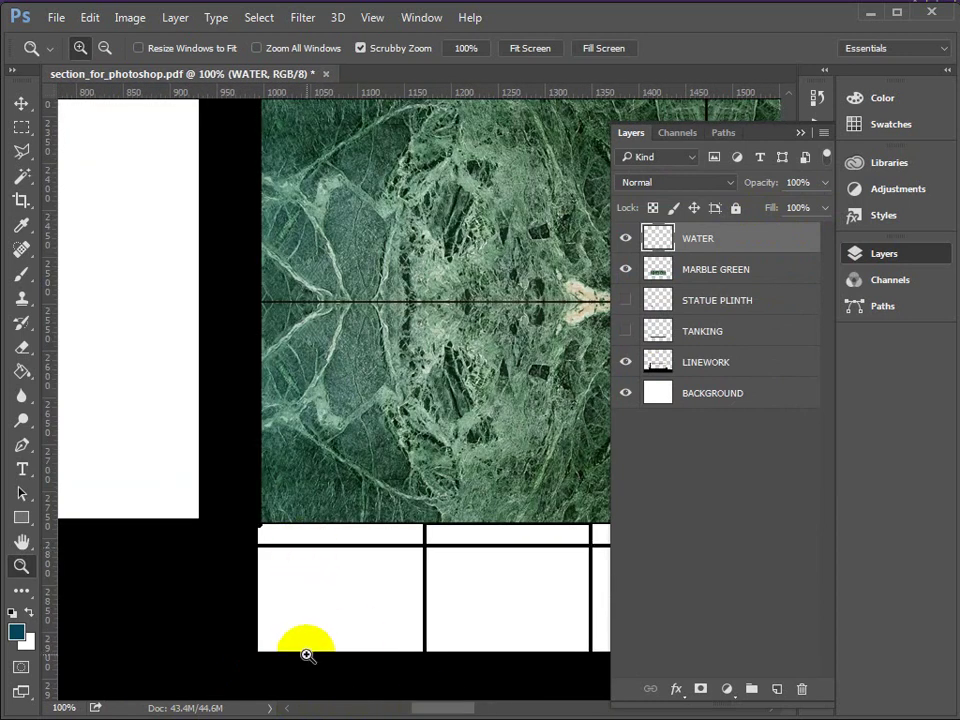
pyautogui.click(22, 128)
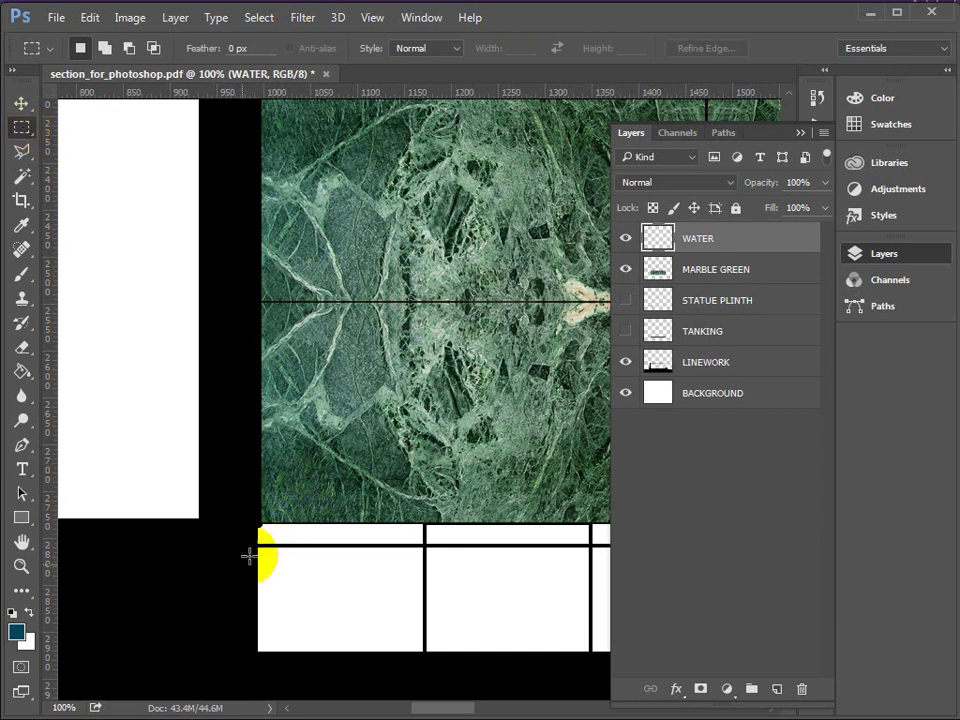
pyautogui.click(21, 566)
pyautogui.click(288, 638)
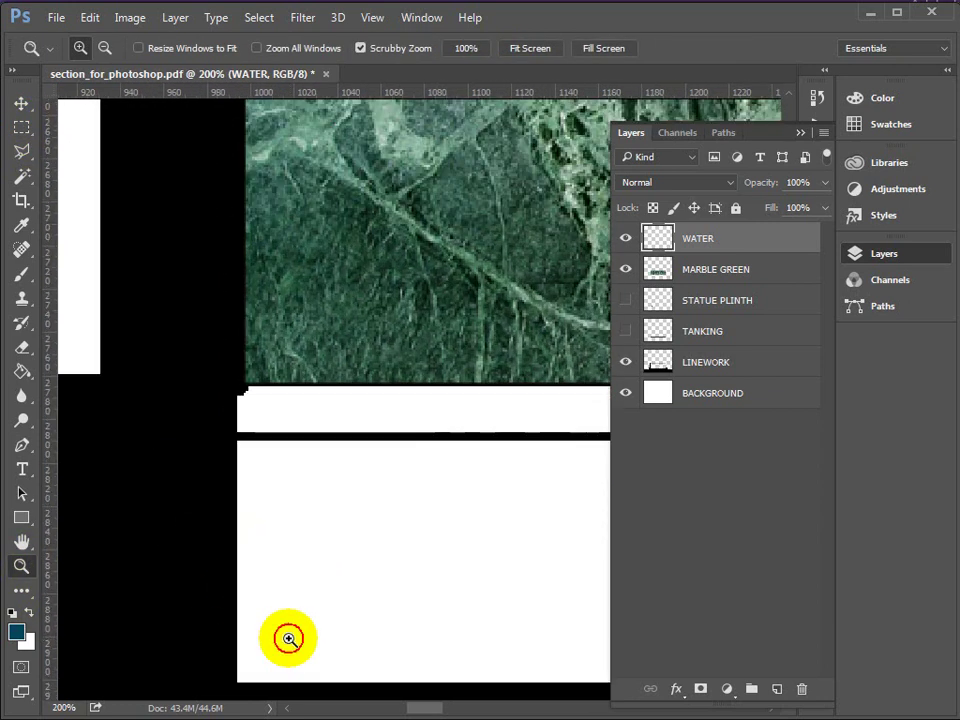
pyautogui.click(288, 638)
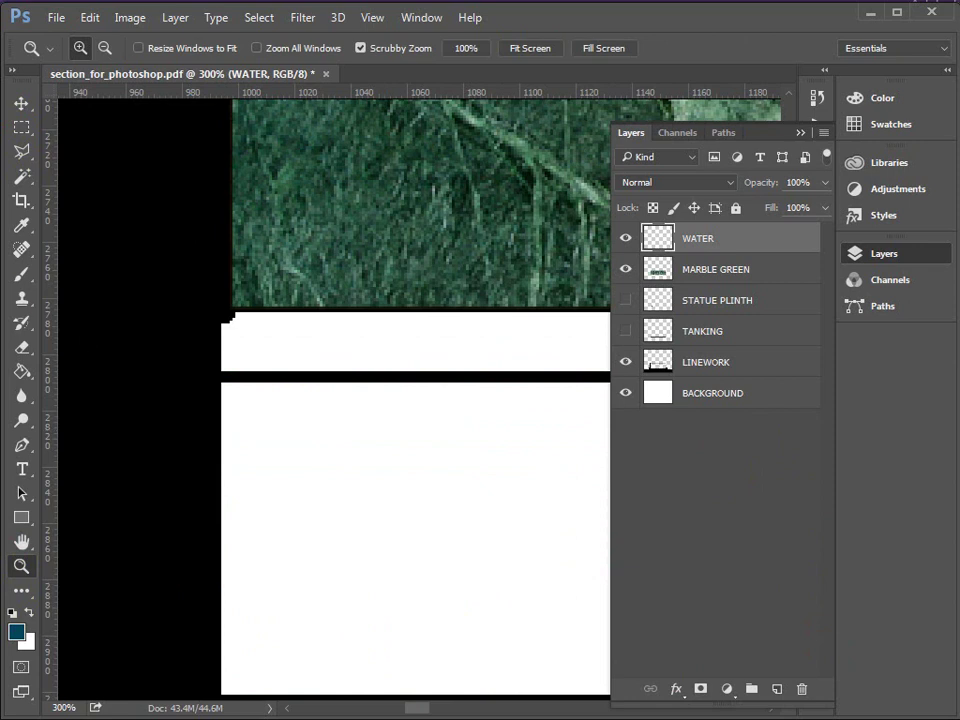
pyautogui.click(21, 128)
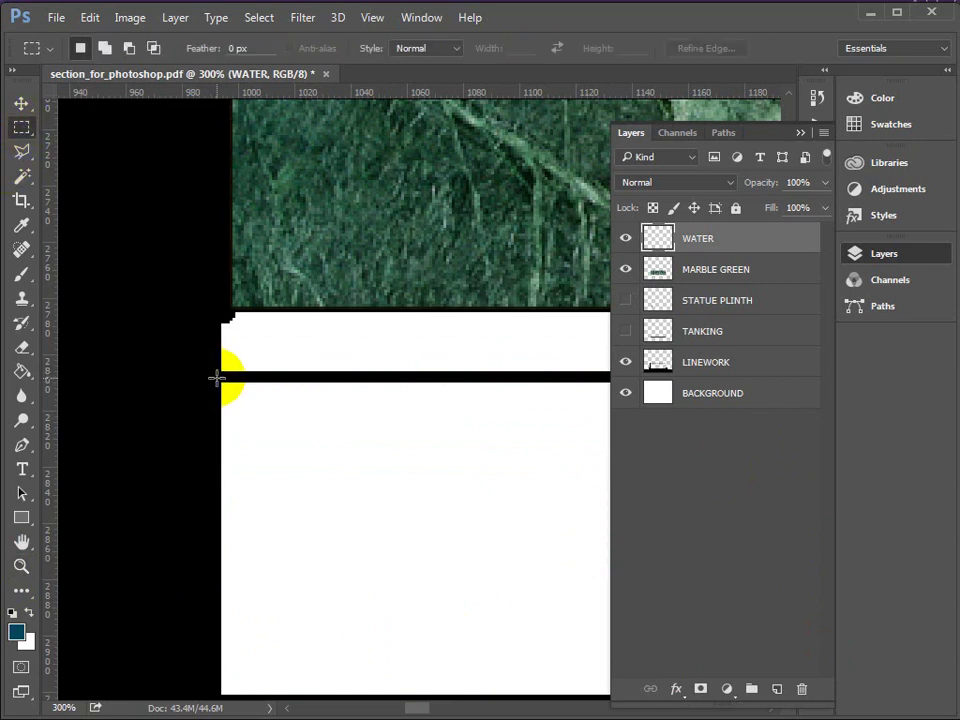
pyautogui.moveTo(214, 378); pyautogui.dragTo(174, 688)
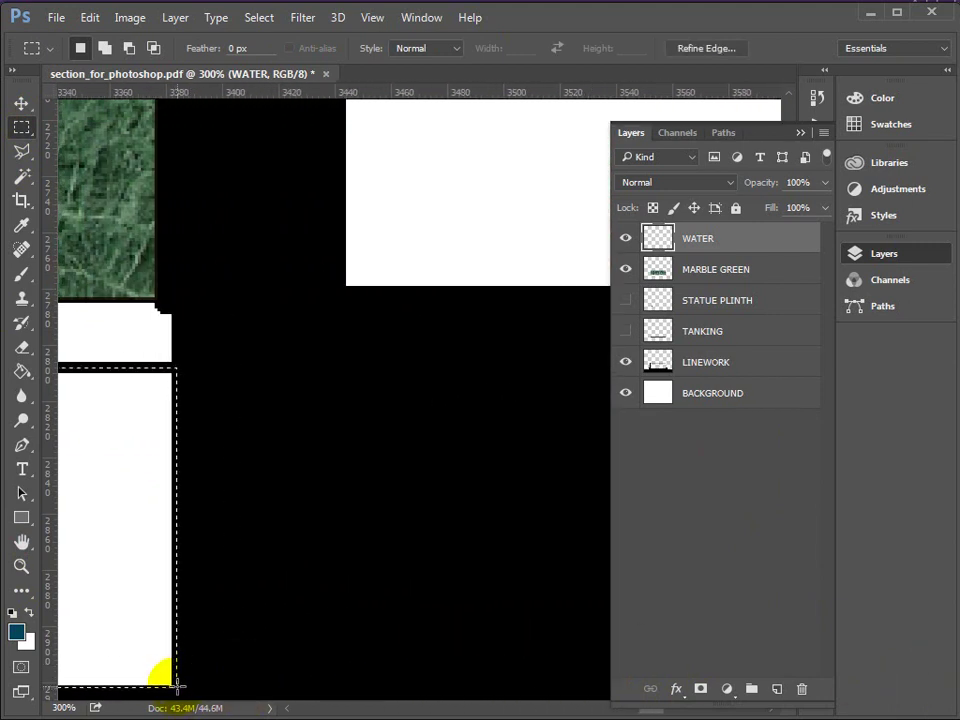
pyautogui.click(21, 566)
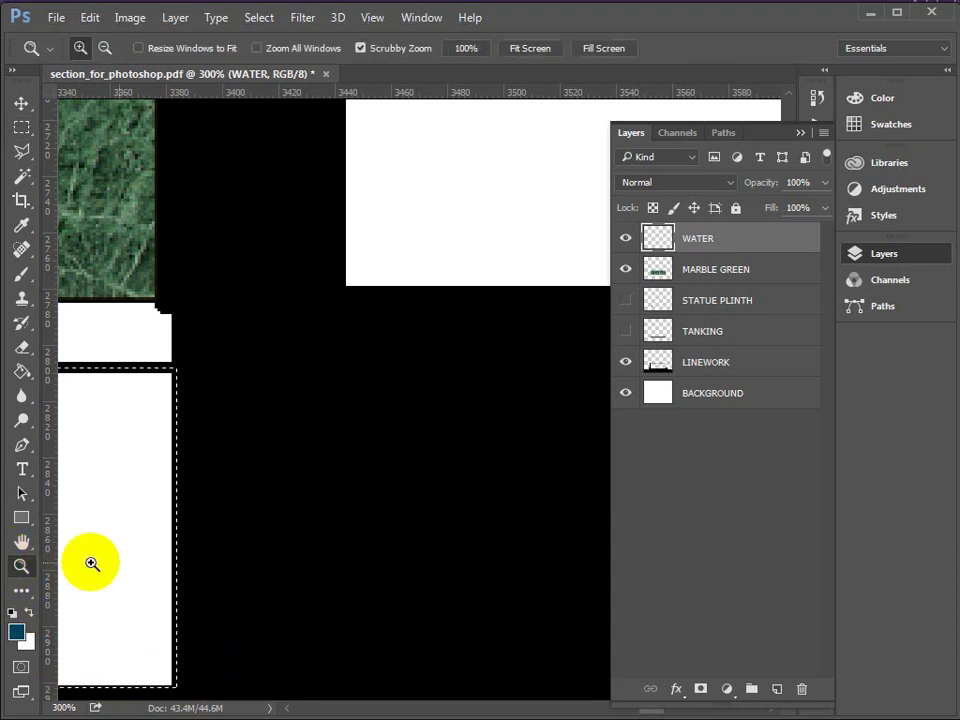
pyautogui.keyDown('alt'); pyautogui.click(141, 551); pyautogui.keyUp('alt')
pyautogui.moveTo(141, 551); pyautogui.dragTo(122, 521)
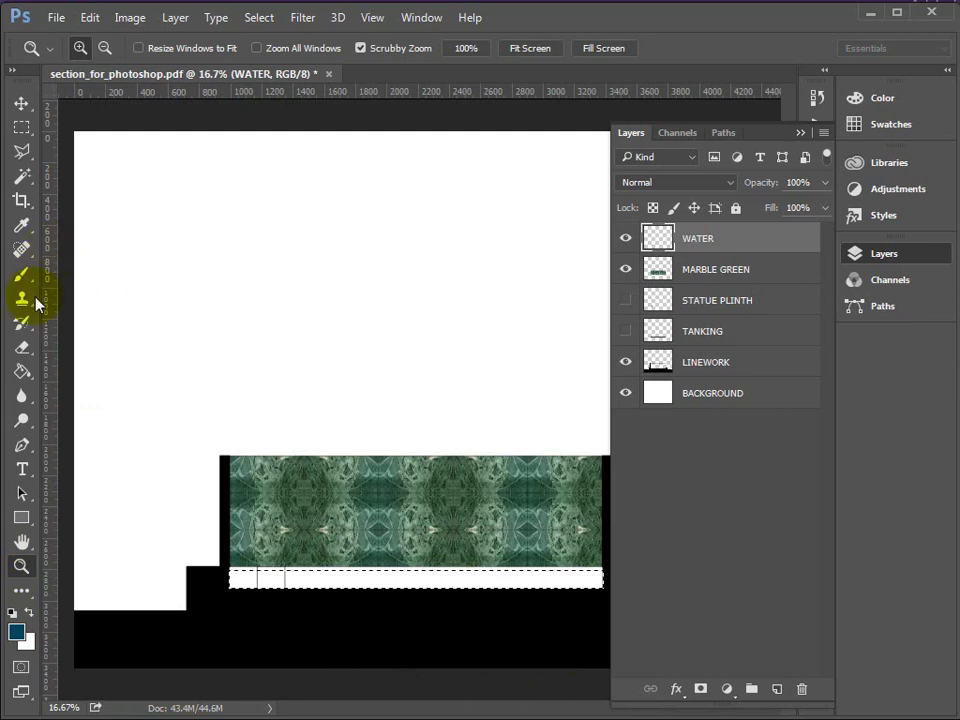
# Fill the selected strip under the marble with teal using the Paint Bucket, then deselect
pyautogui.click(22, 374)
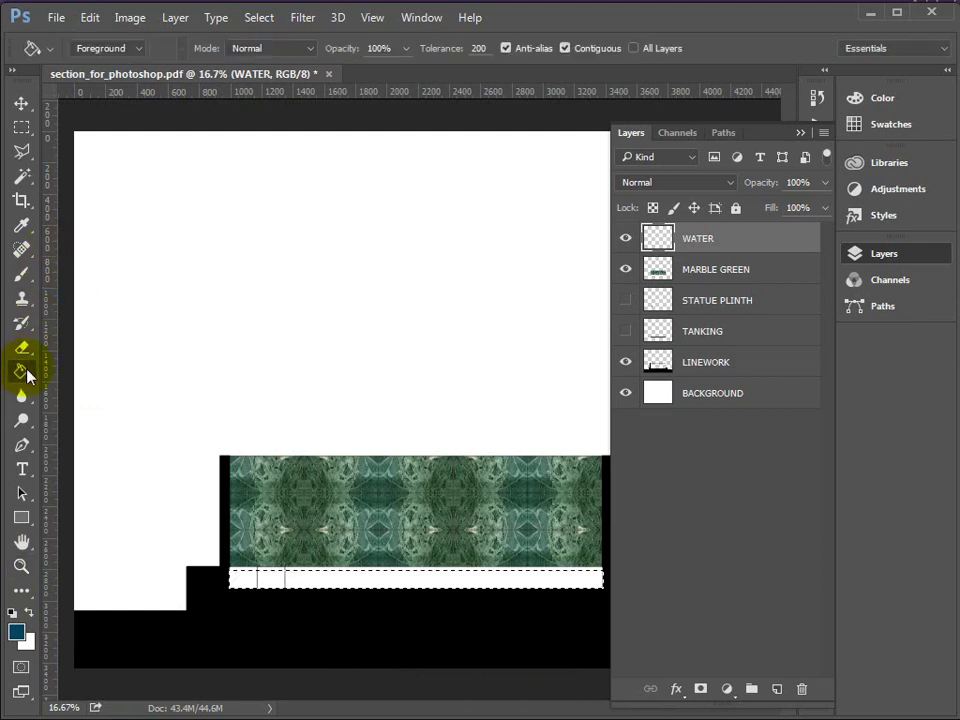
pyautogui.click(361, 581)
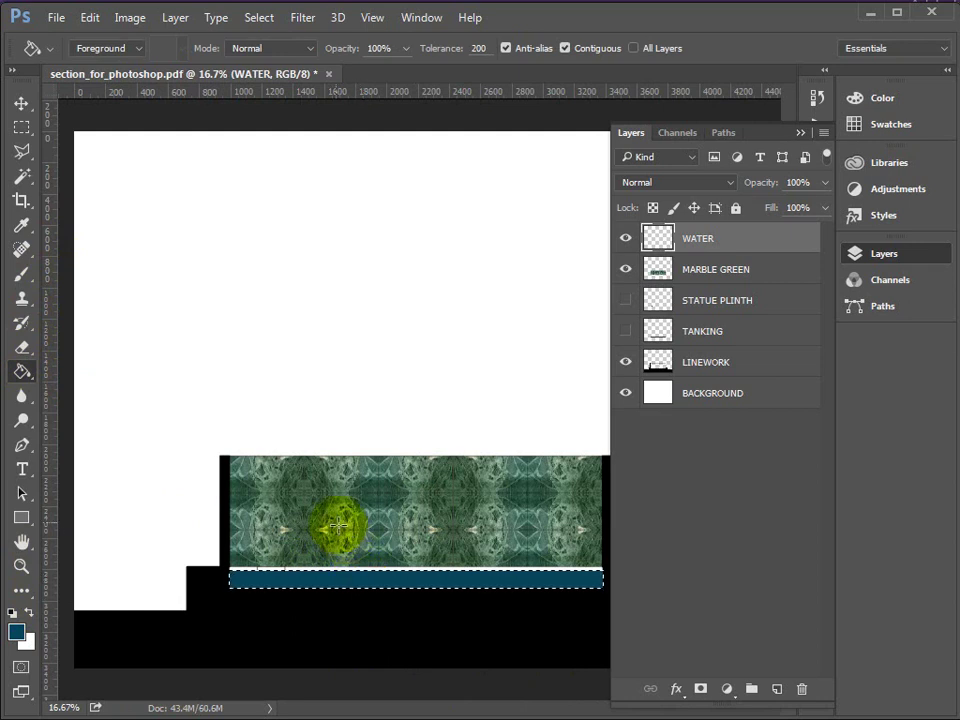
pyautogui.click(259, 18)
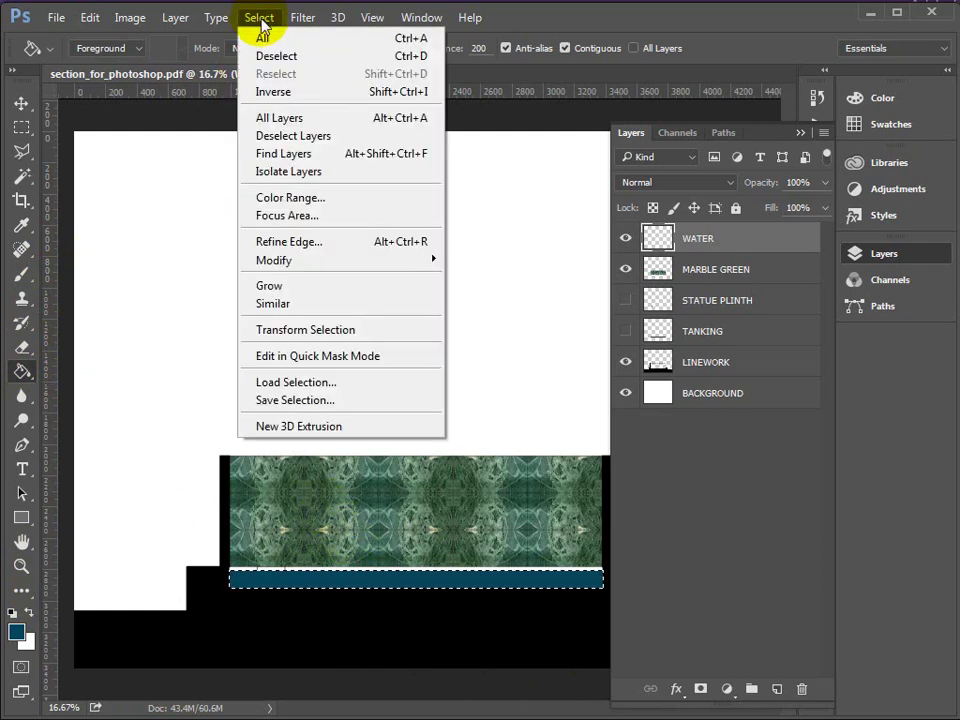
pyautogui.click(268, 56)
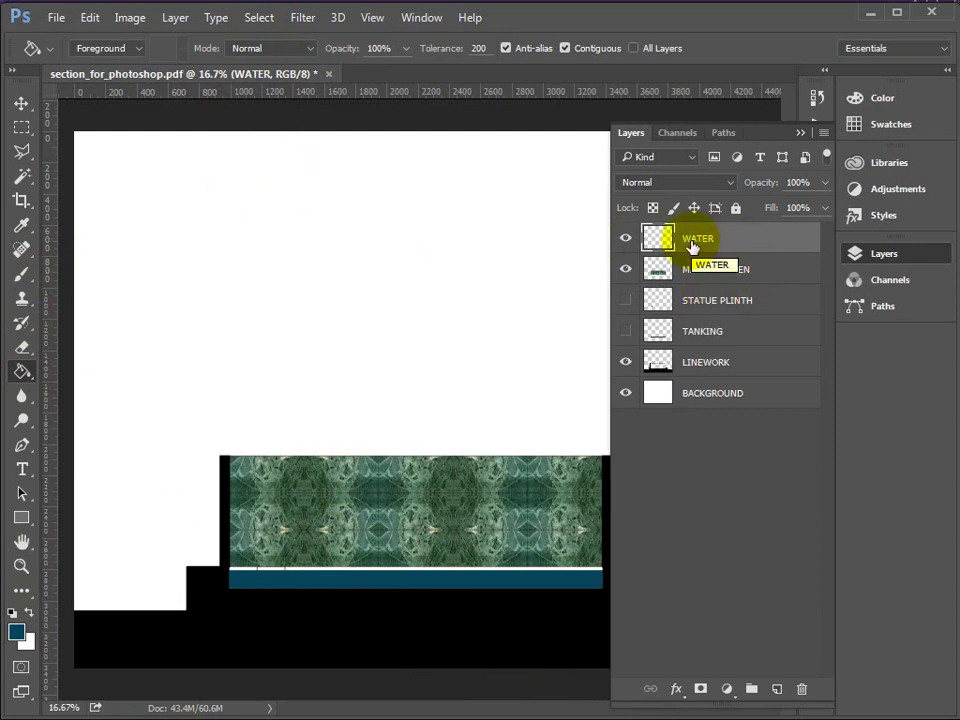
# Set the WATER layer's opacity to 30%
pyautogui.click(826, 184)
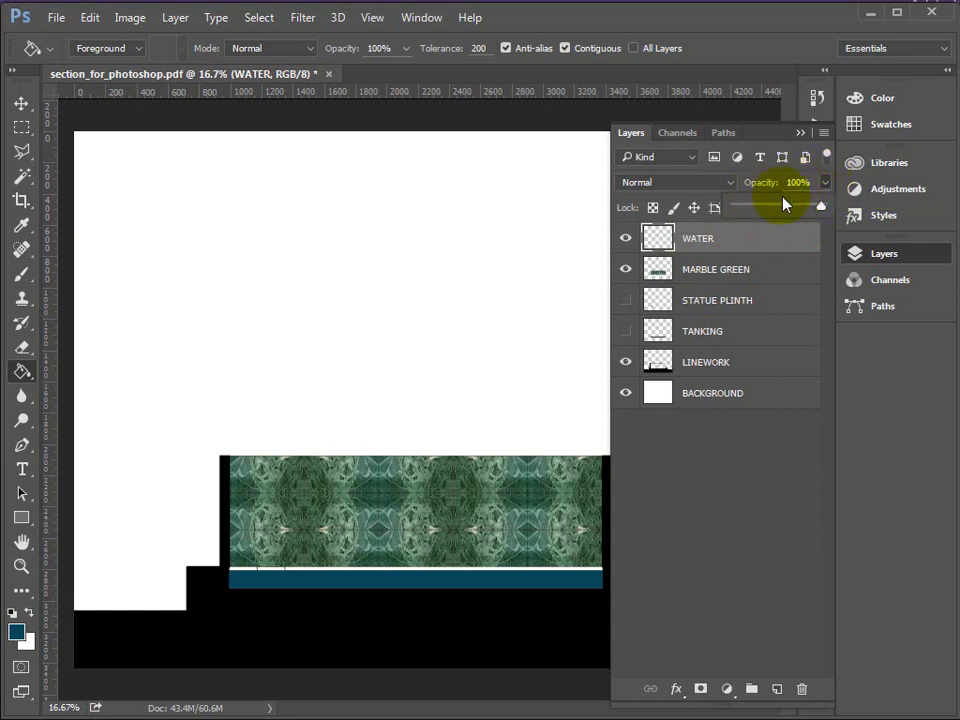
pyautogui.moveTo(738, 210); pyautogui.dragTo(797, 180)
pyautogui.click(773, 185)
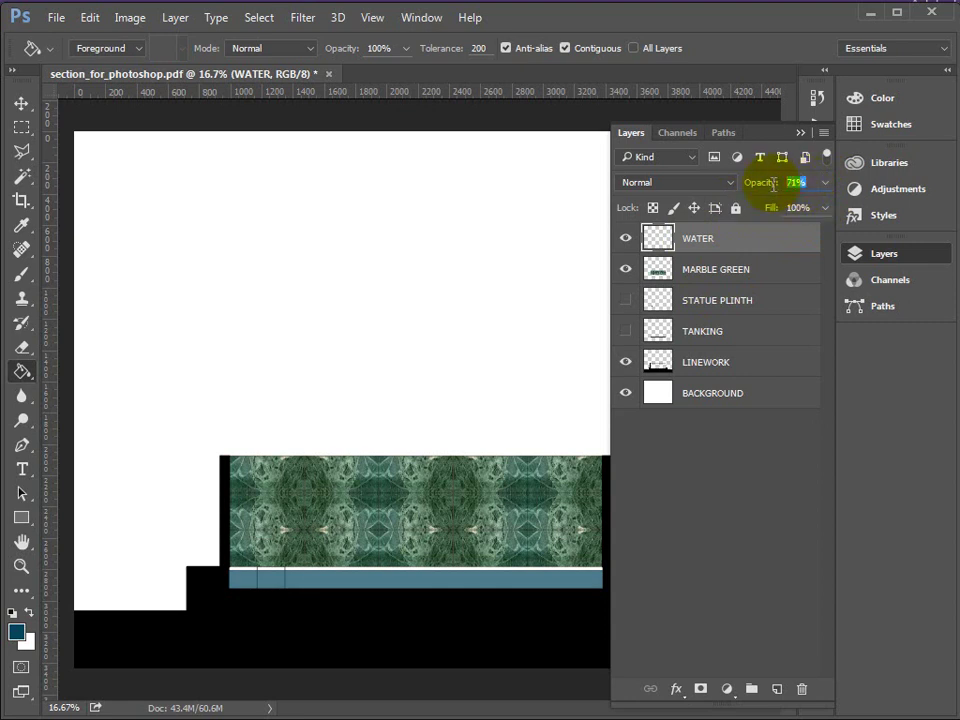
pyautogui.write('30')
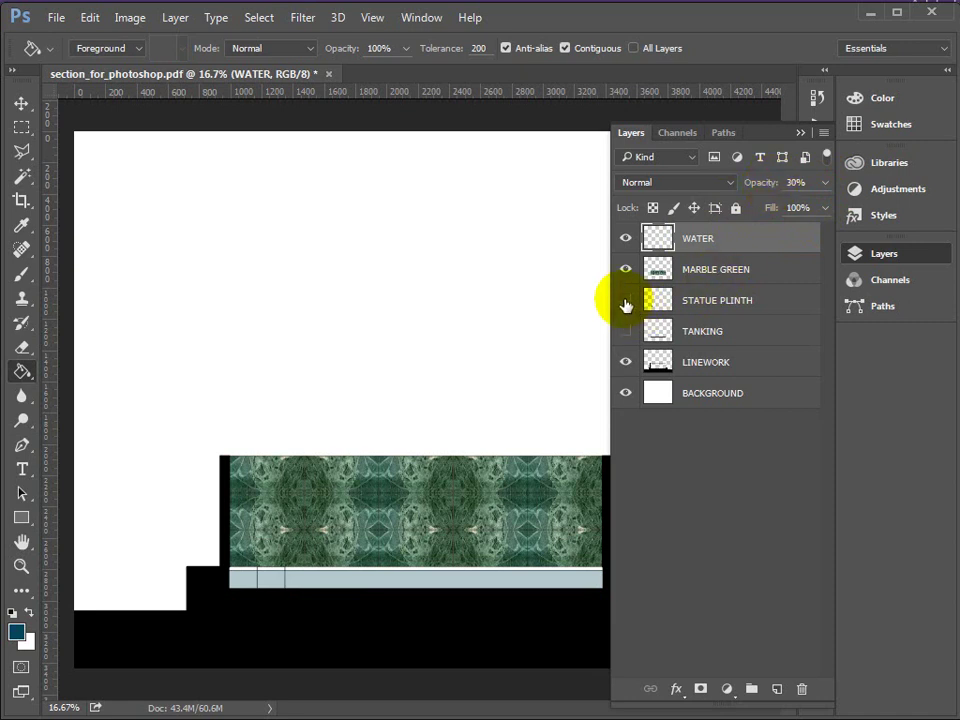
# Show the TANKING layer and zoom in and out to check the translucent teal water strip
pyautogui.click(624, 331)
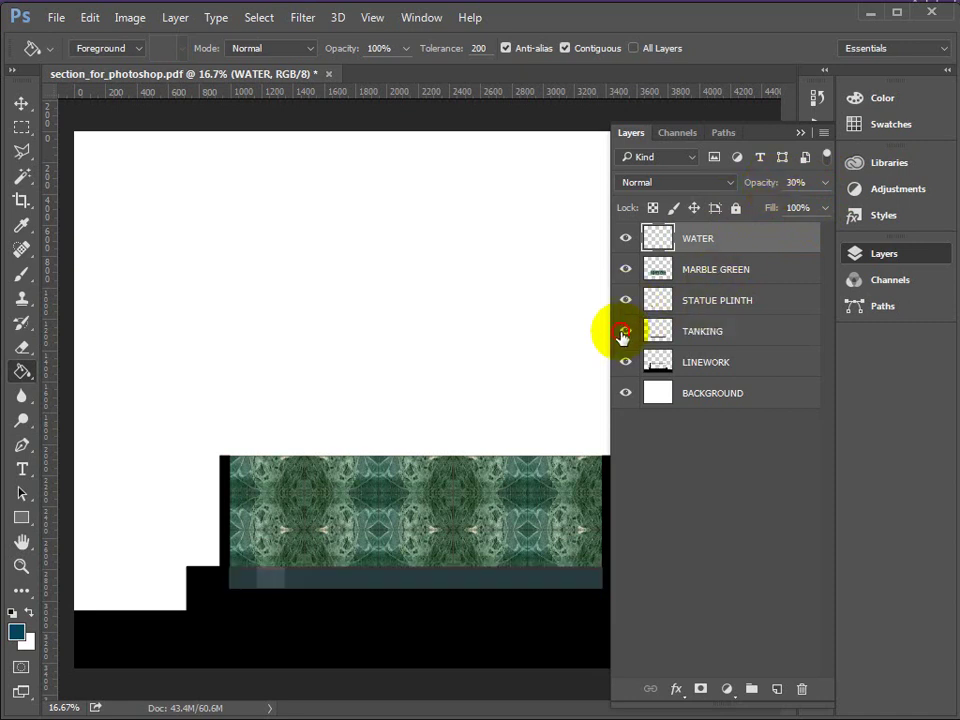
pyautogui.click(21, 566)
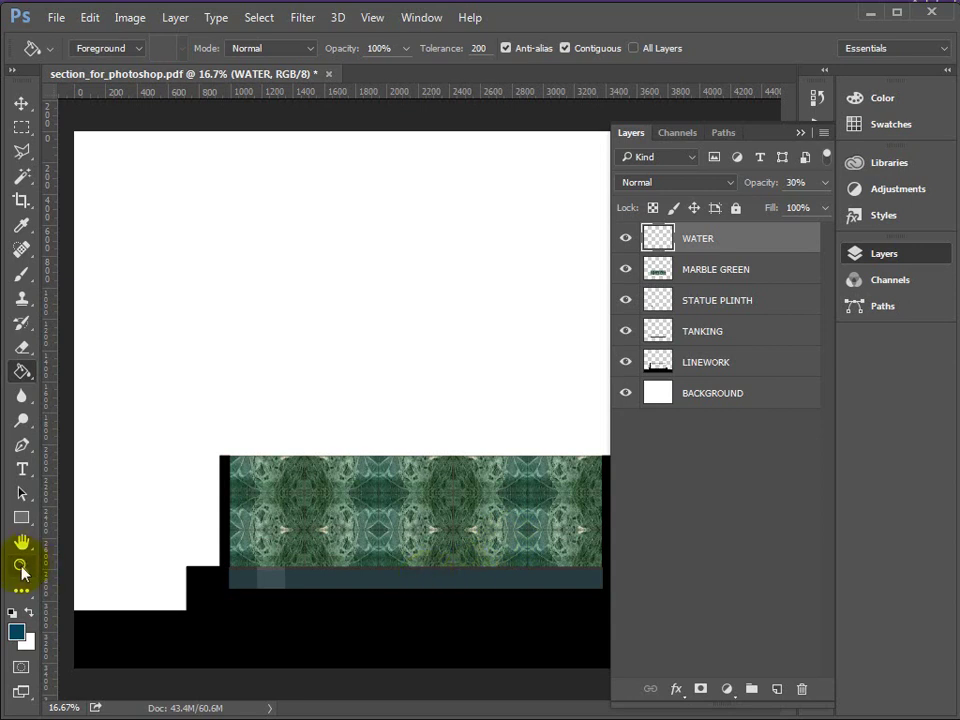
pyautogui.moveTo(341, 582); pyautogui.dragTo(268, 590)
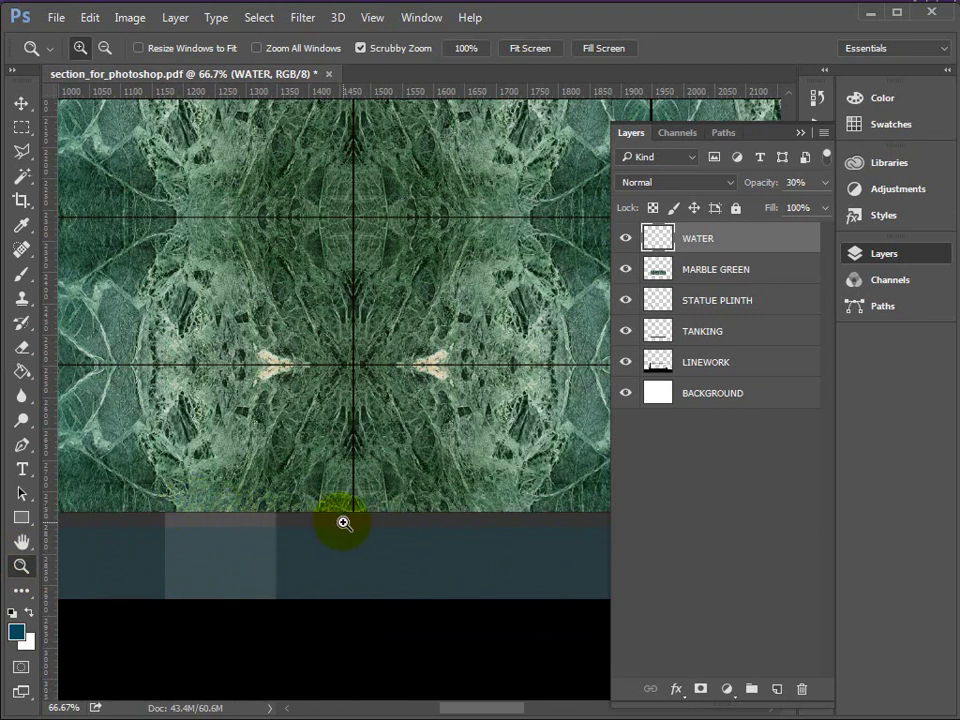
pyautogui.moveTo(465, 381); pyautogui.dragTo(440, 392)
pyautogui.moveTo(480, 710); pyautogui.dragTo(518, 711)
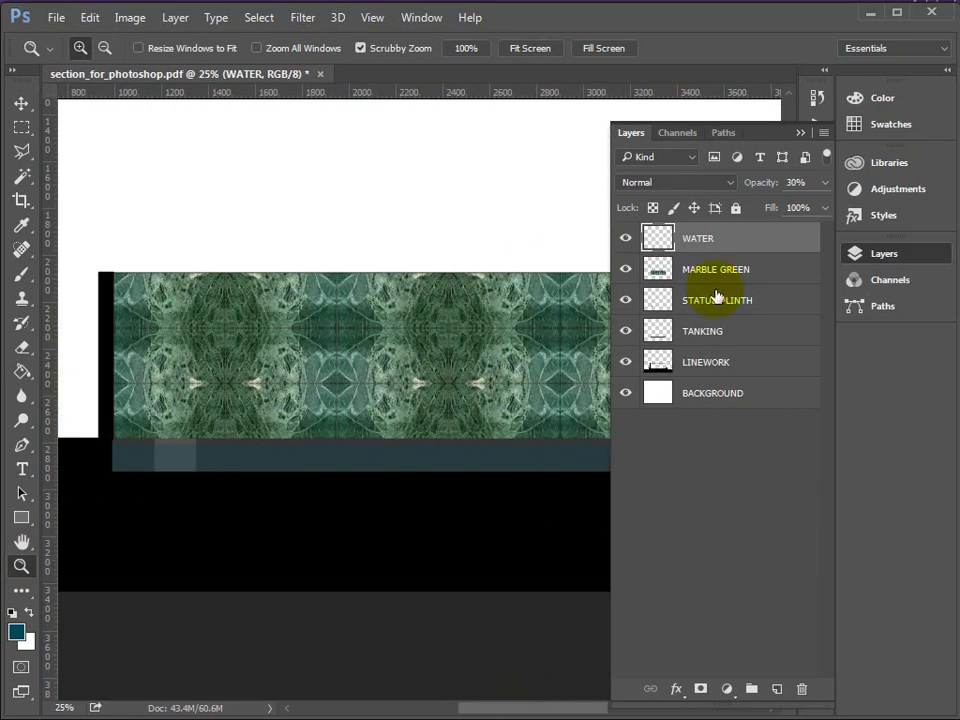